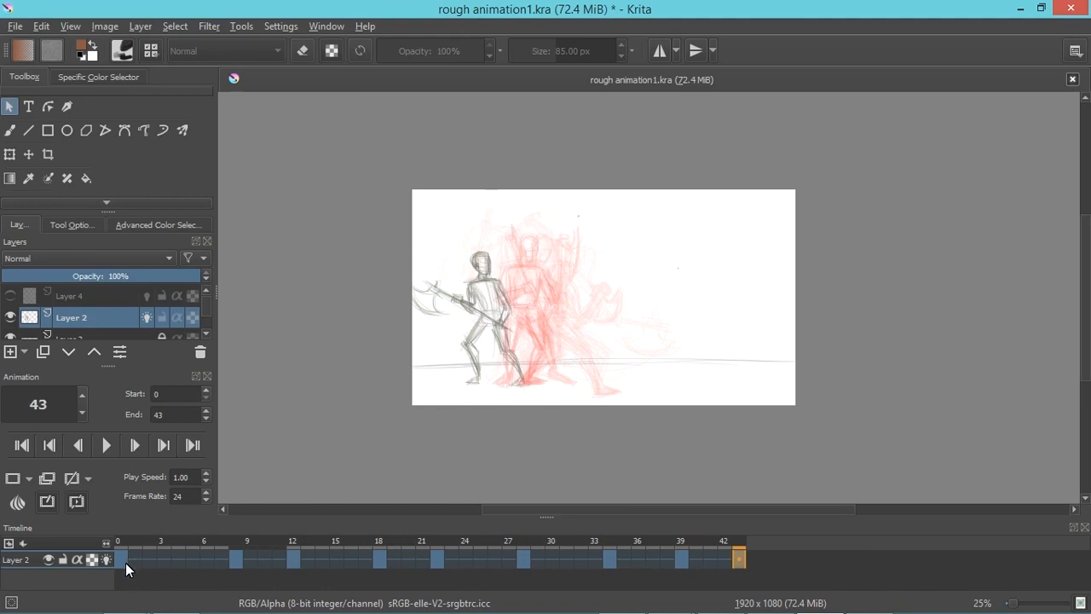
Step: Go to the key pose at frame 8 of Layer 2 and compare it repeatedly with the pose at frame 7
click(135, 559)
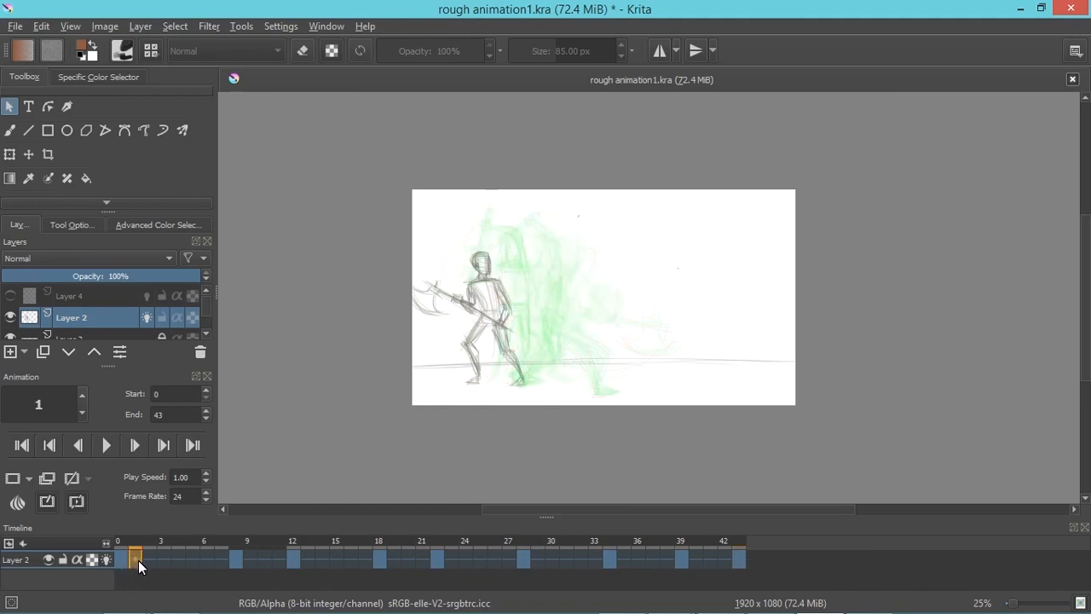
click(162, 559)
drag(123, 540, 156, 540)
click(235, 543)
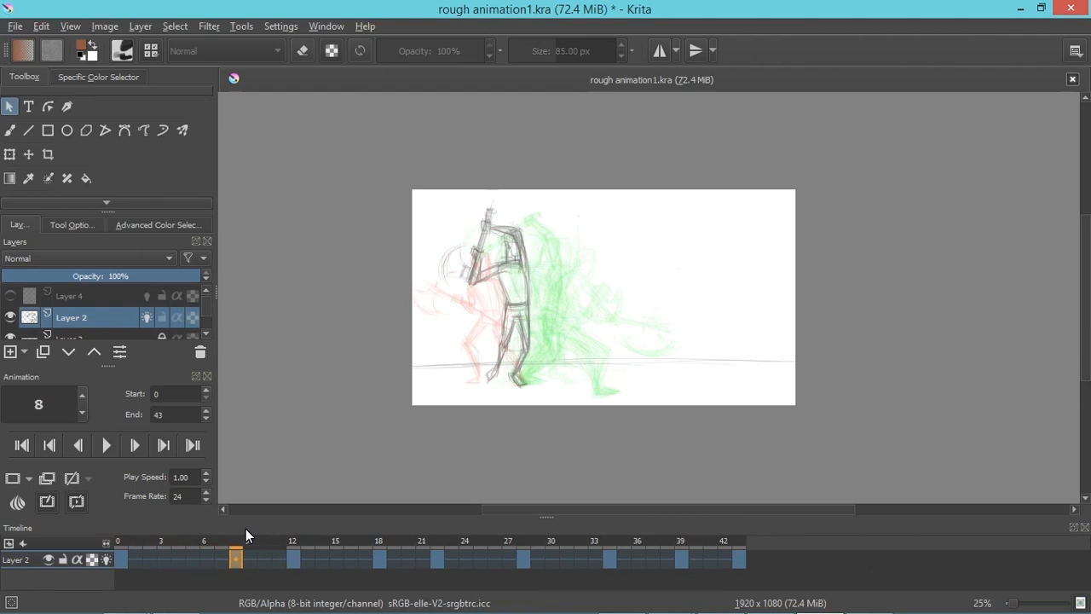
key(Left)
key(Right)
key(Left)
key(Right)
key(Left)
key(Right)
key(Left)
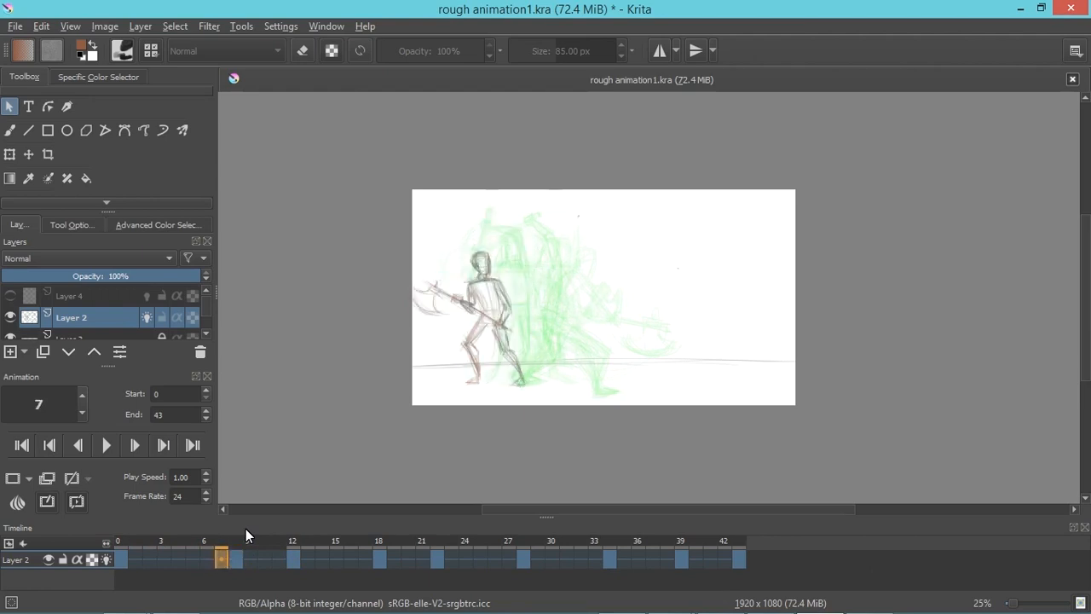
Step: Compare the figure's poses around the keyframe at frame 12, then advance the animation to frame 15
key(Right)
key(Right)
key(Right)
key(Right)
key(Right)
key(Left)
key(Right)
key(Left)
key(Right)
key(Right)
key(Right)
key(Right)
key(Right)
key(Right)
key(Right)
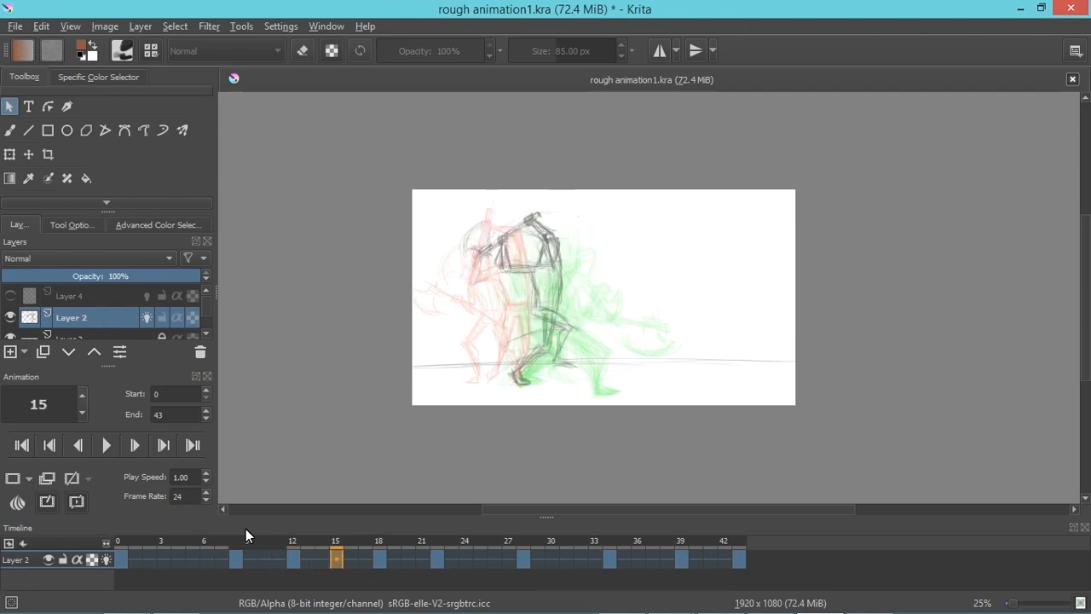
Step: Advance to the keyframe at frame 18 and flip between neighbouring frames to examine the change of pose
key(Left)
key(Right)
key(Left)
key(Right)
key(Left)
key(Right)
key(Left)
key(Right)
key(Right)
key(Right)
key(Right)
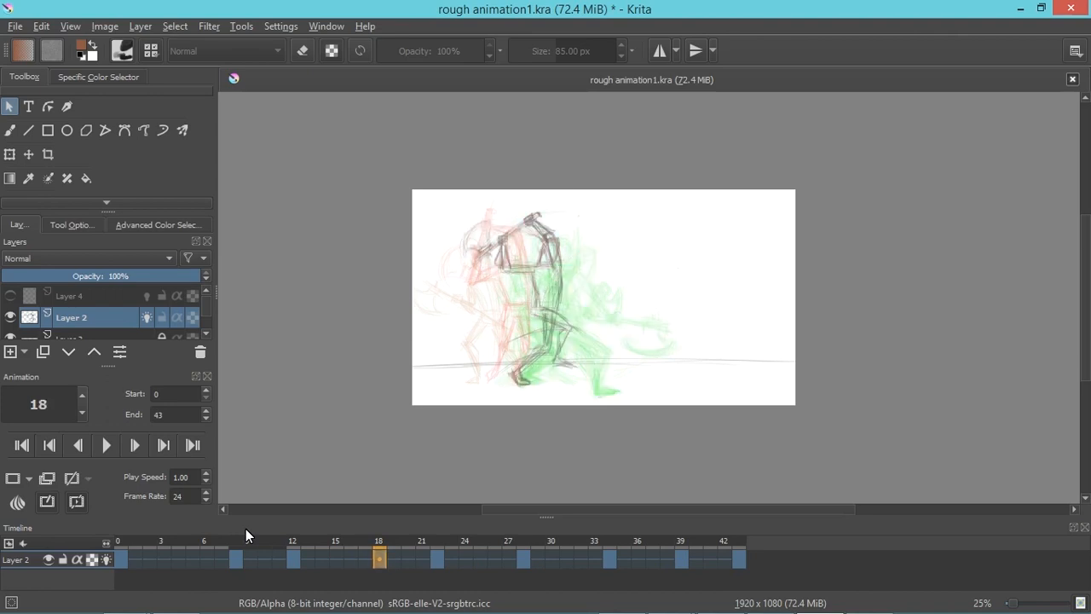
key(Right)
key(Left)
key(Right)
key(Left)
key(Right)
key(Left)
key(Right)
Step: Advance to the keyframe at frame 22 and compare its pose with the preceding one
key(Right)
key(Right)
key(Right)
key(Right)
key(Left)
key(Right)
key(Left)
key(Right)
key(Left)
key(Right)
Step: Advance to the keyframe at frame 28 and compare its pose with the preceding one
key(Right)
key(Right)
key(Right)
key(Right)
key(Left)
key(Right)
key(Left)
key(Right)
key(Left)
key(Right)
Step: Examine the axe figure's change of pose at the frame 34 keyframe, then advance to frame 39
key(Right)
key(Right)
key(Right)
key(Right)
key(Right)
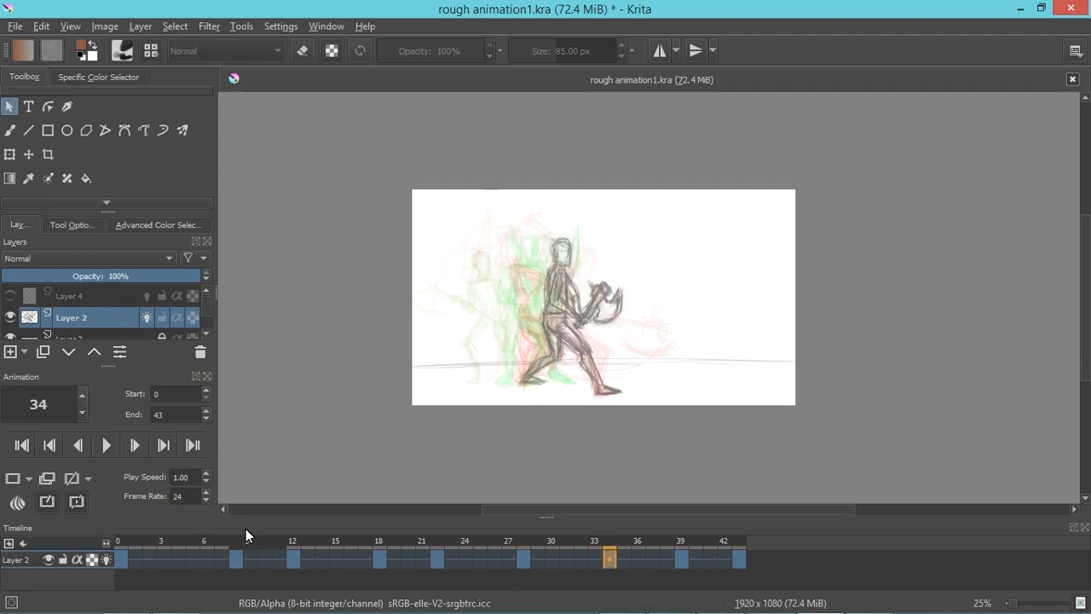
key(Left)
key(Right)
key(Left)
key(Right)
key(Left)
key(Right)
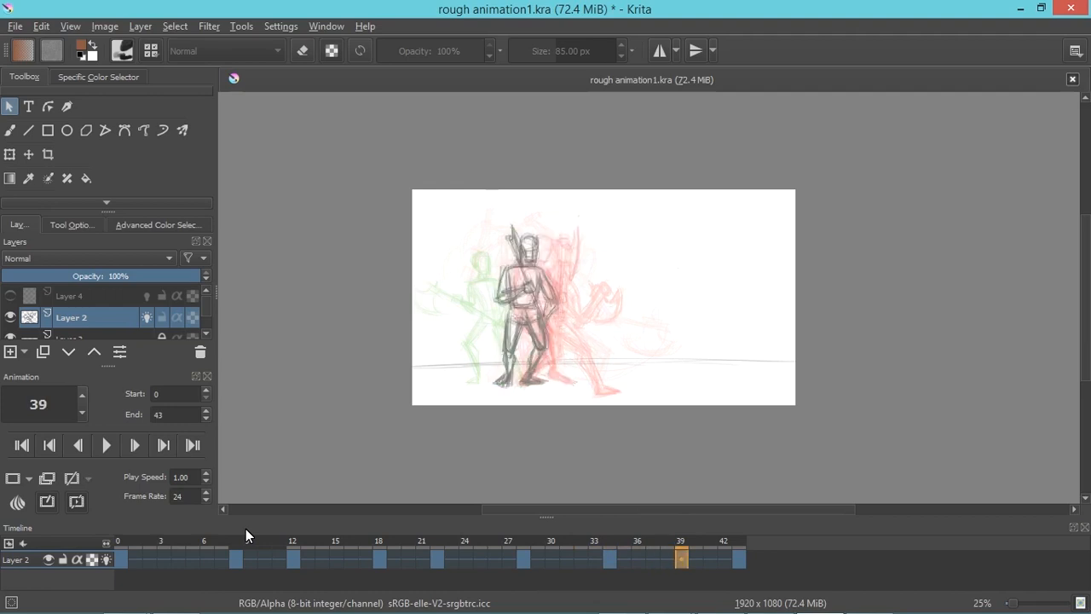
Step: Compare the poses around frame 39 and advance to the end of the animation
key(Right)
key(Left)
key(Right)
key(Right)
Step: Step backward through the animation to frame 0, reviewing the sequence of key poses in reverse
key(Left)
key(Left)
key(Left)
key(Left)
key(Left)
key(Left)
key(Left)
key(Left)
key(Left)
key(Left)
key(Left)
key(Left)
key(Left)
key(Left)
key(Left)
key(Left)
key(Left)
key(Left)
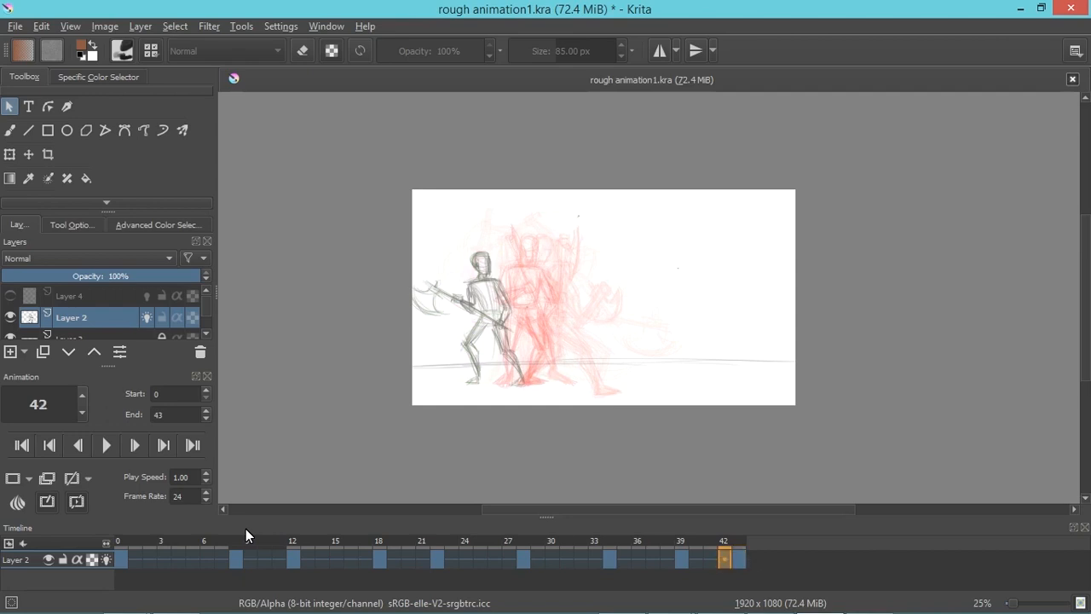
key(Left)
key(Left)
key(Left)
key(Left)
key(Left)
key(Left)
key(Left)
key(Left)
key(Left)
key(Left)
key(Left)
key(Left)
key(Left)
key(Left)
key(Left)
key(Left)
key(Left)
key(Left)
key(Left)
key(Left)
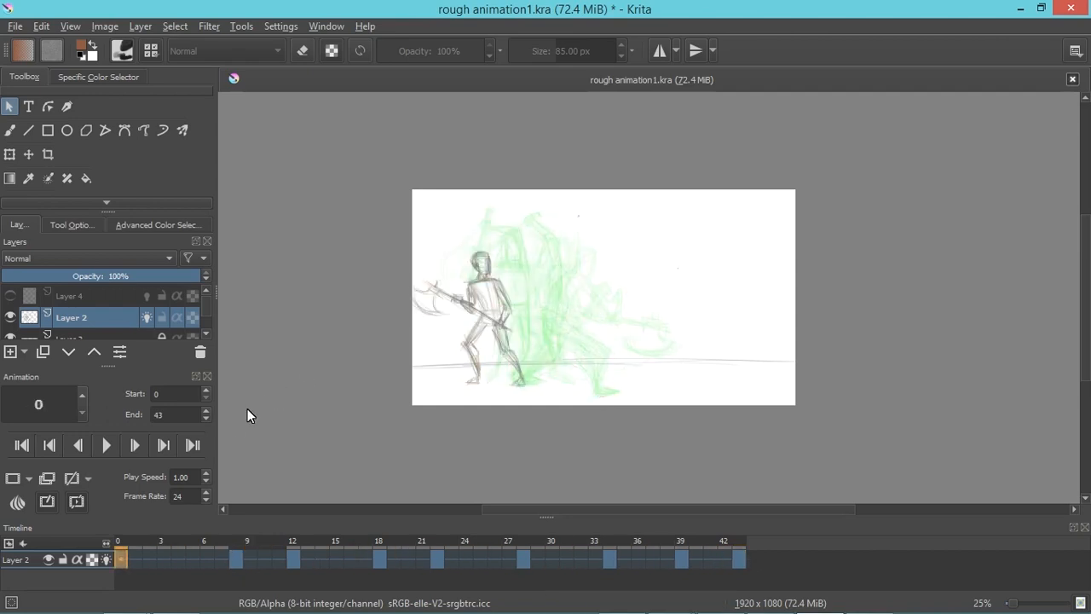
Step: Turn off onion skins for Layer 2 and step forward through the animation to frame 34
click(106, 561)
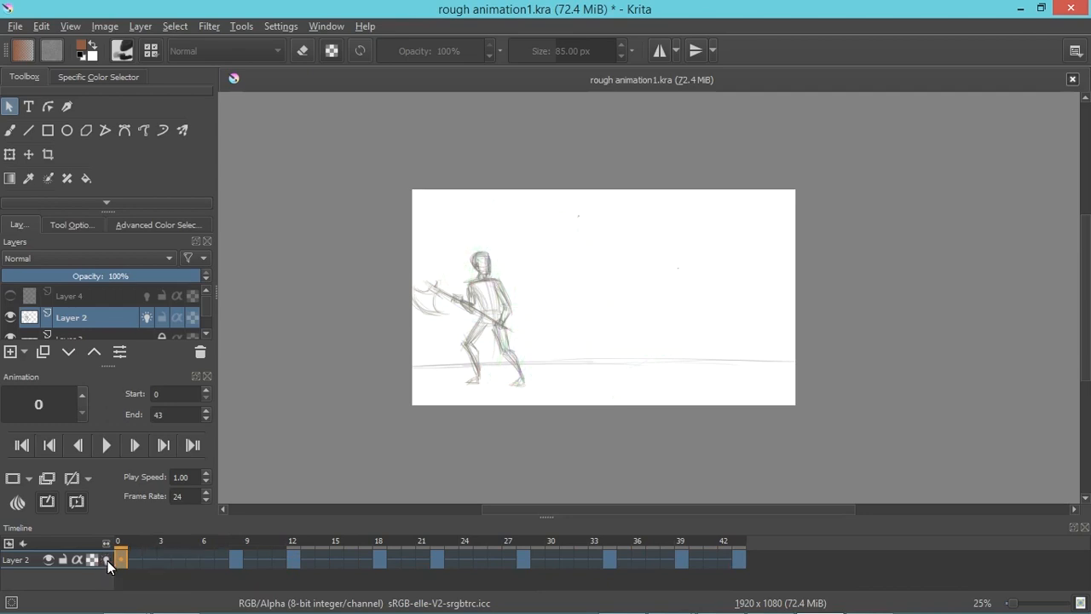
key(Right)
key(Right)
key(Right)
key(Right)
key(Right)
key(Right)
key(Right)
key(Right)
key(Right)
key(Right)
key(Right)
key(Right)
key(Right)
key(Right)
key(Right)
key(Right)
key(Right)
key(Right)
key(Right)
key(Right)
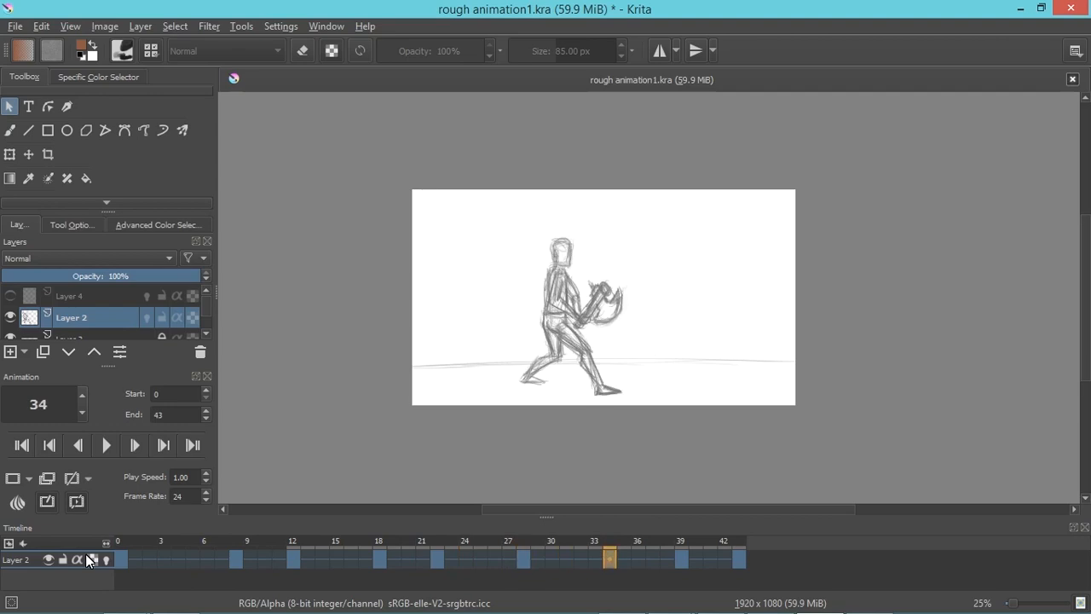
Step: Step forward from frame 34 to the end of the animation at frame 43 without onion skins
key(Right)
key(Right)
key(Right)
key(Right)
key(Right)
key(Right)
key(Right)
key(Right)
key(Right)
Step: Step backward through the key poses to frame 0 with onion skins off
key(Left)
key(Left)
key(Left)
key(Left)
key(Left)
key(Left)
key(Left)
key(Left)
key(Left)
key(Left)
key(Left)
key(Left)
key(Left)
key(Left)
key(Left)
key(Left)
key(Left)
key(Left)
key(Left)
key(Left)
key(Left)
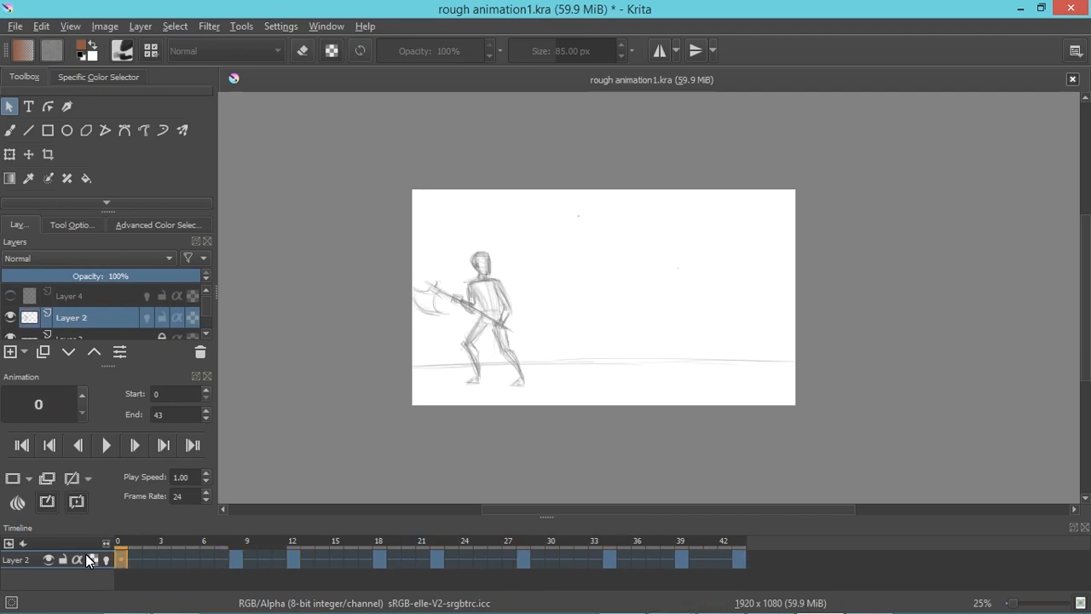
Step: Turn onion skins back on for Layer 2, view the onion skin settings, and close them
click(93, 558)
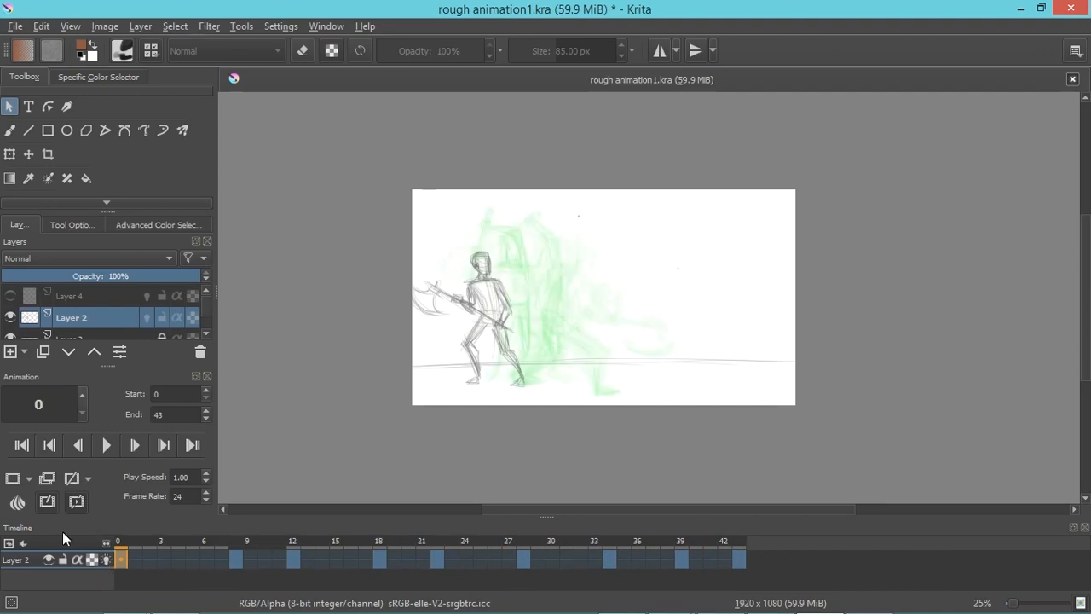
click(17, 505)
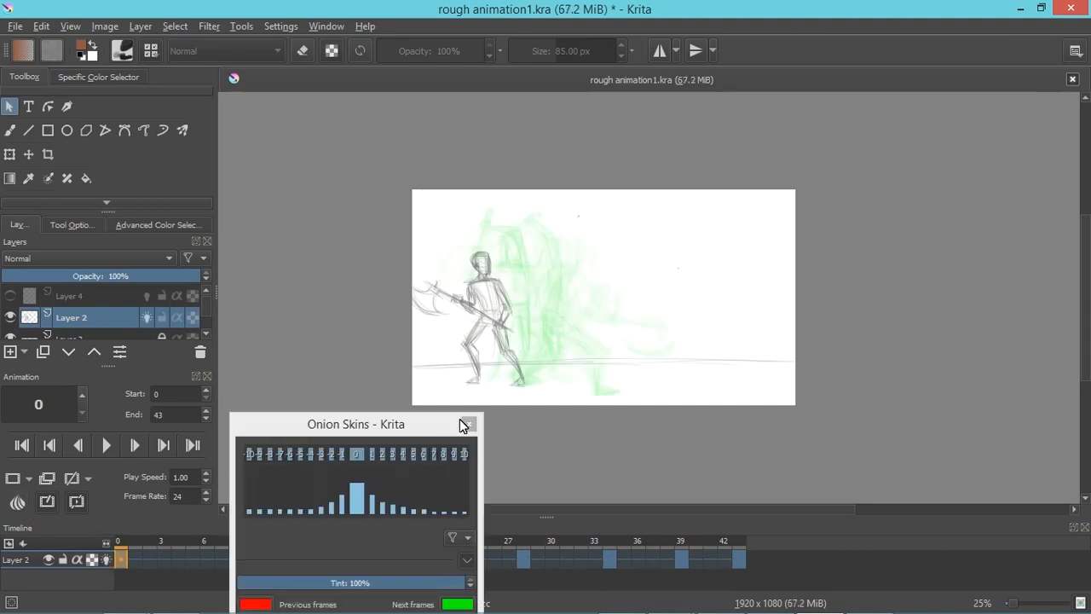
drag(422, 428, 415, 262)
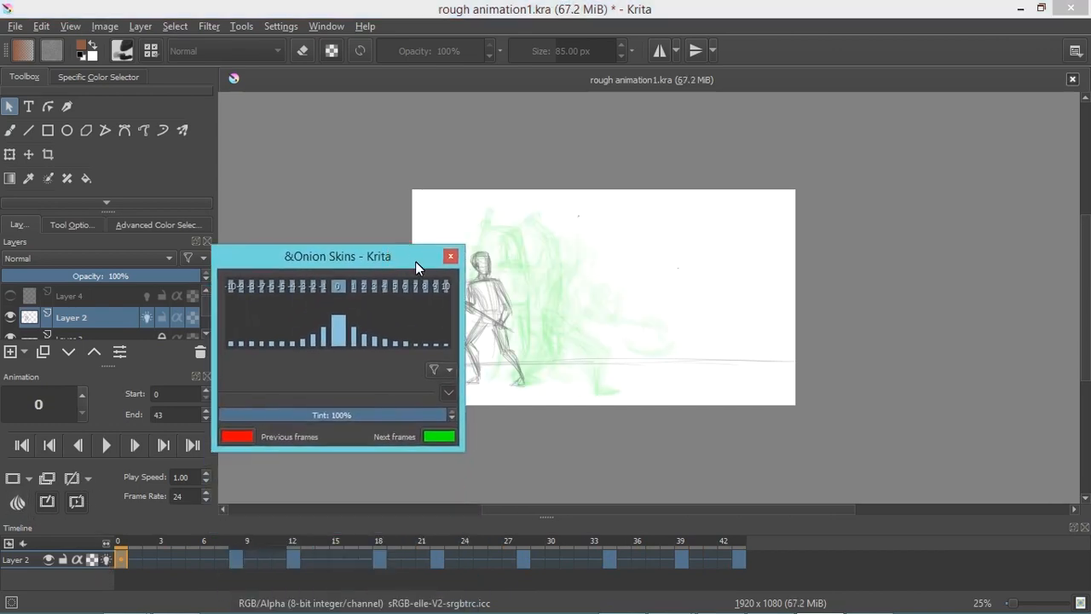
click(449, 256)
Step: Play the animation with onion skins visible, then step backward through the frames to review the poses
key(space)
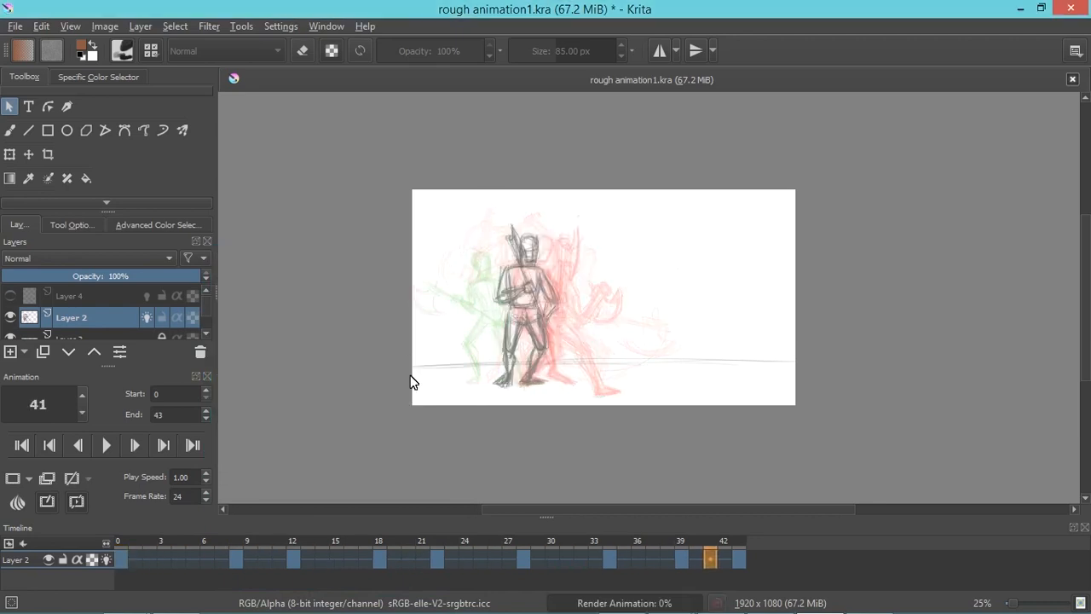
key(Left)
key(Left)
key(Left)
key(Left)
key(Left)
key(Left)
key(Left)
key(Left)
key(Left)
key(Left)
key(Left)
key(Left)
key(Left)
key(Left)
key(Left)
key(Left)
key(Left)
key(Left)
key(Left)
key(Left)
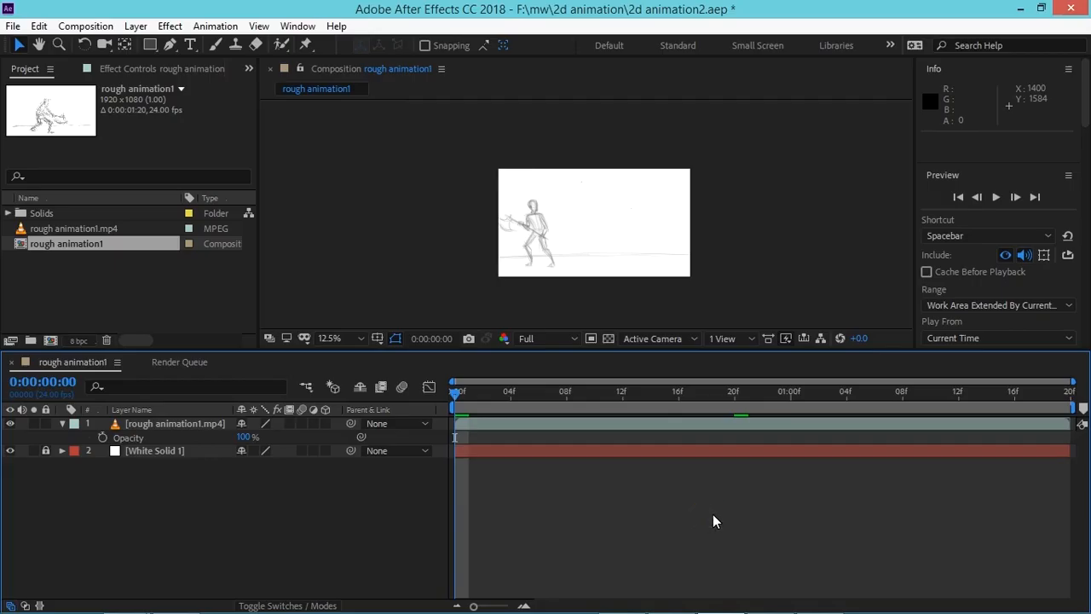
Step: Switch to the rough animation1 composition in After Effects and enlarge the composition viewer above the timeline
key(period)
key(period)
key(period)
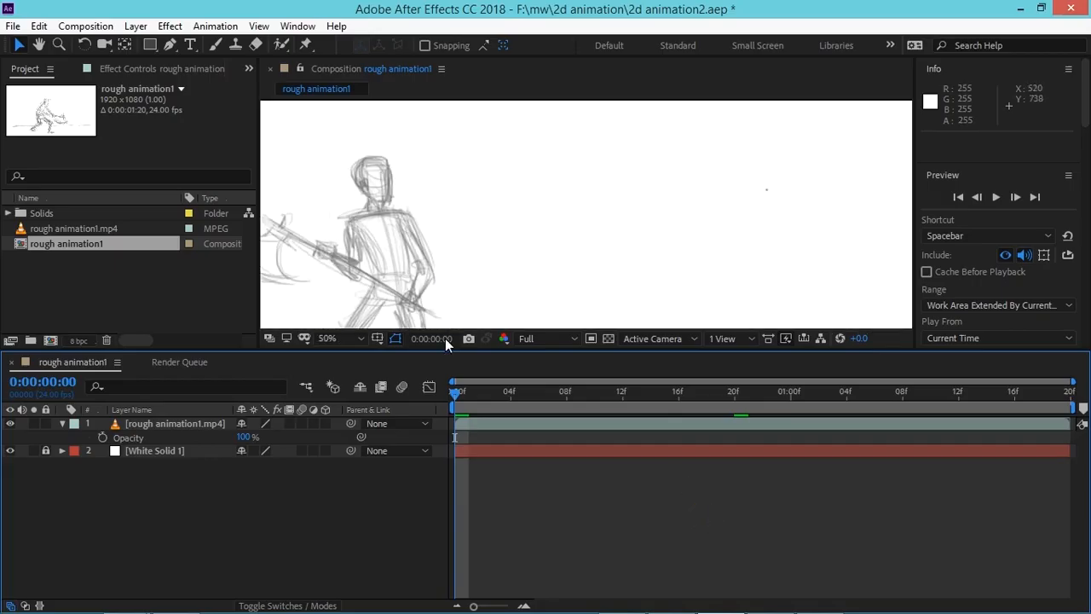
drag(442, 357, 445, 421)
key(h)
drag(499, 250, 515, 249)
key(v)
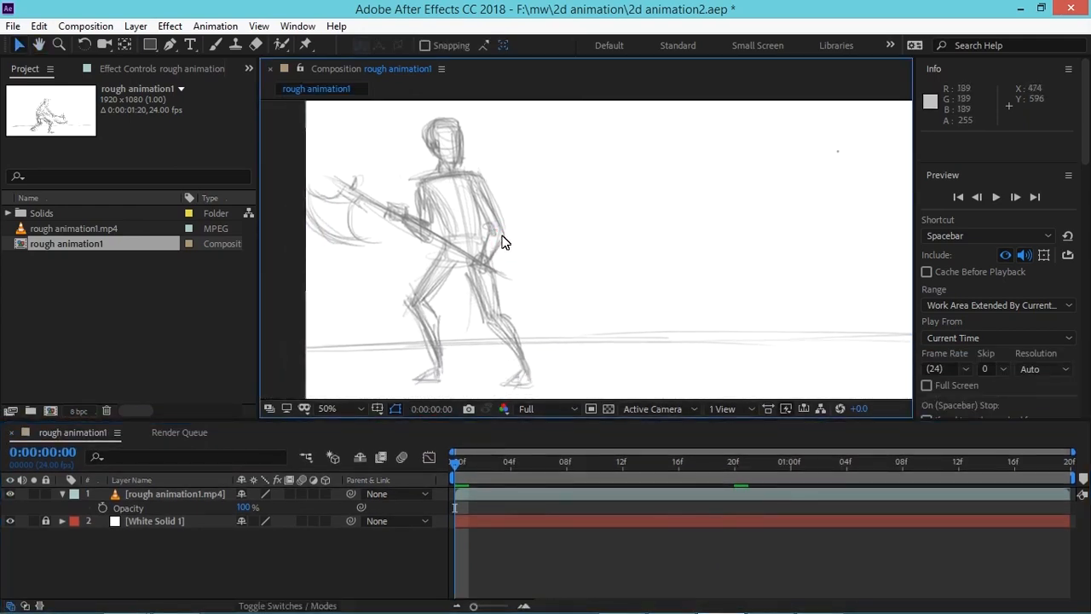
Step: Create a shape layer with a rectangle about 107 by 78 over the sketched figure's hips at frame 0
key(period)
key(h)
drag(506, 243, 477, 198)
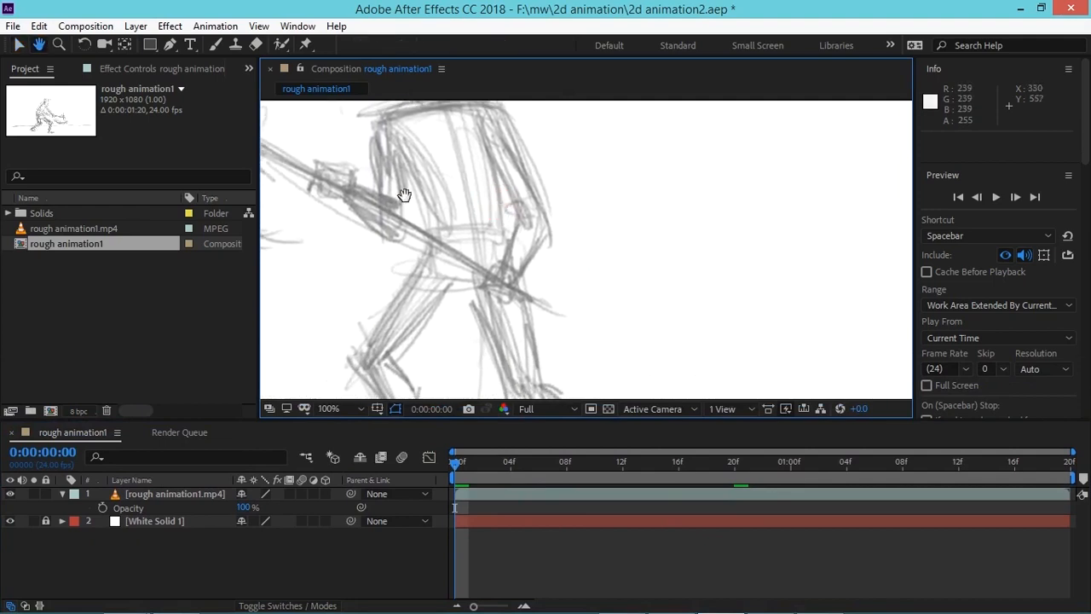
key(v)
drag(151, 47, 196, 41)
drag(425, 225, 514, 289)
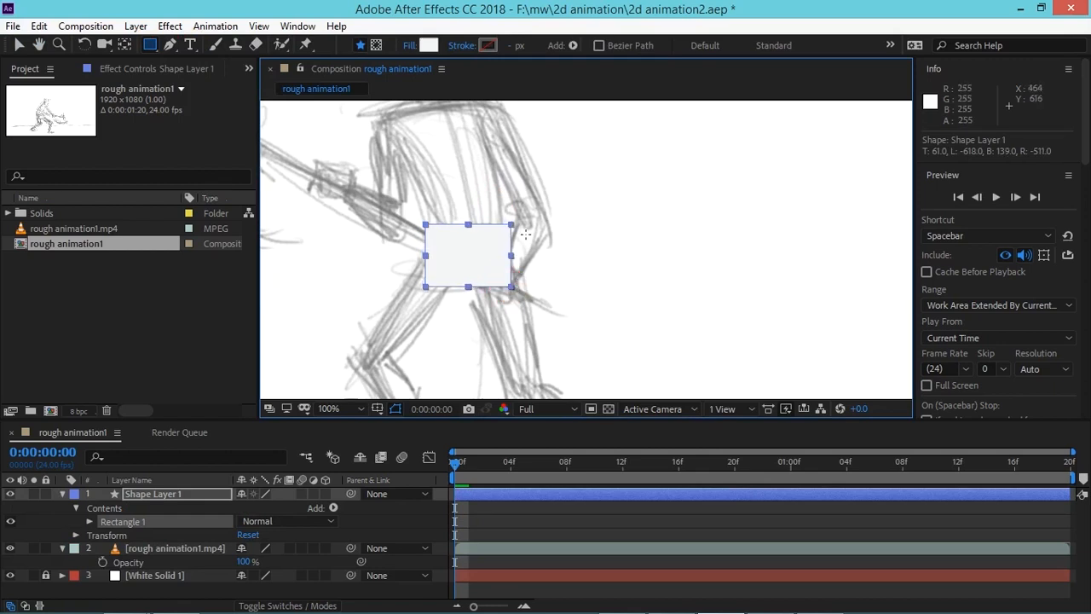
Step: Set the hip rectangle's roundness to 47 and change its fill to dark navy blue
click(88, 521)
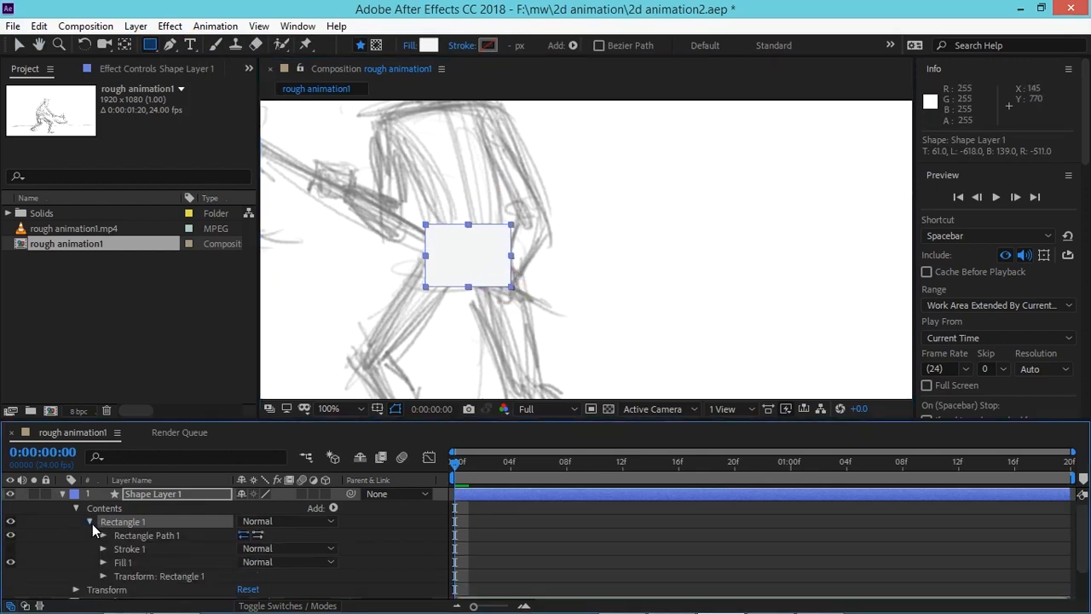
click(102, 547)
scroll(153, 548, up, 2)
click(246, 544)
key(Return)
drag(245, 543, 280, 540)
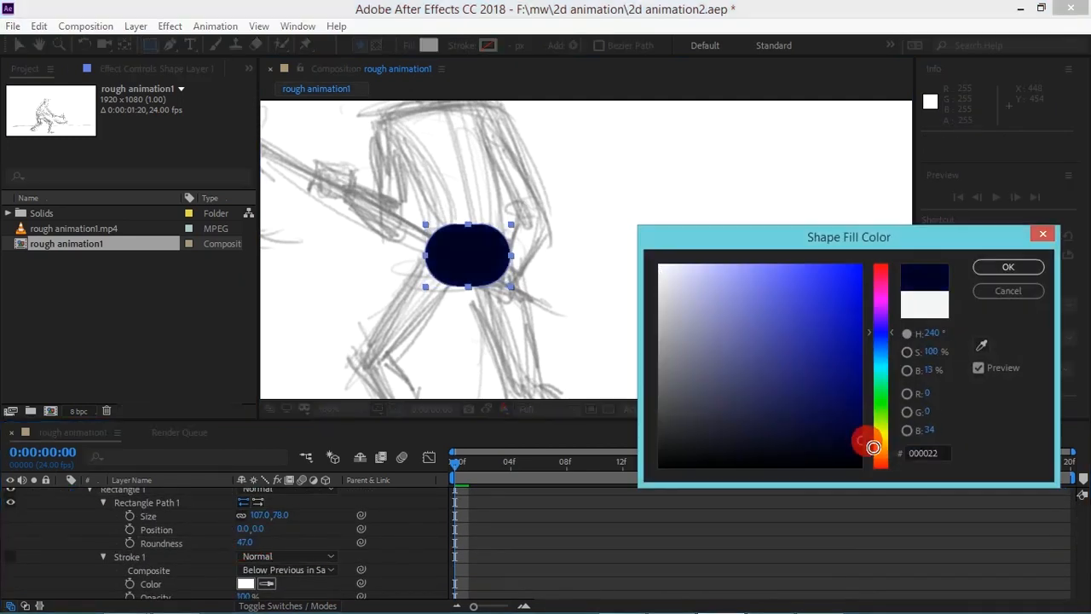
drag(869, 440, 872, 353)
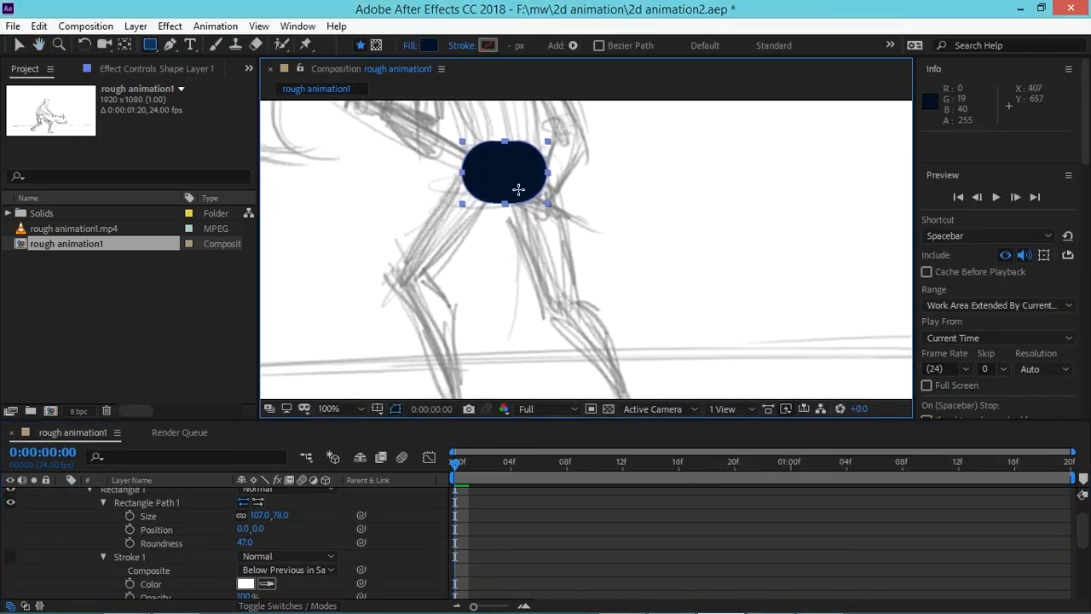
Step: Try a leg rectangle inside the hip shape layer, undo it, and collapse and deselect that layer
drag(512, 184, 558, 315)
key(ctrl+z)
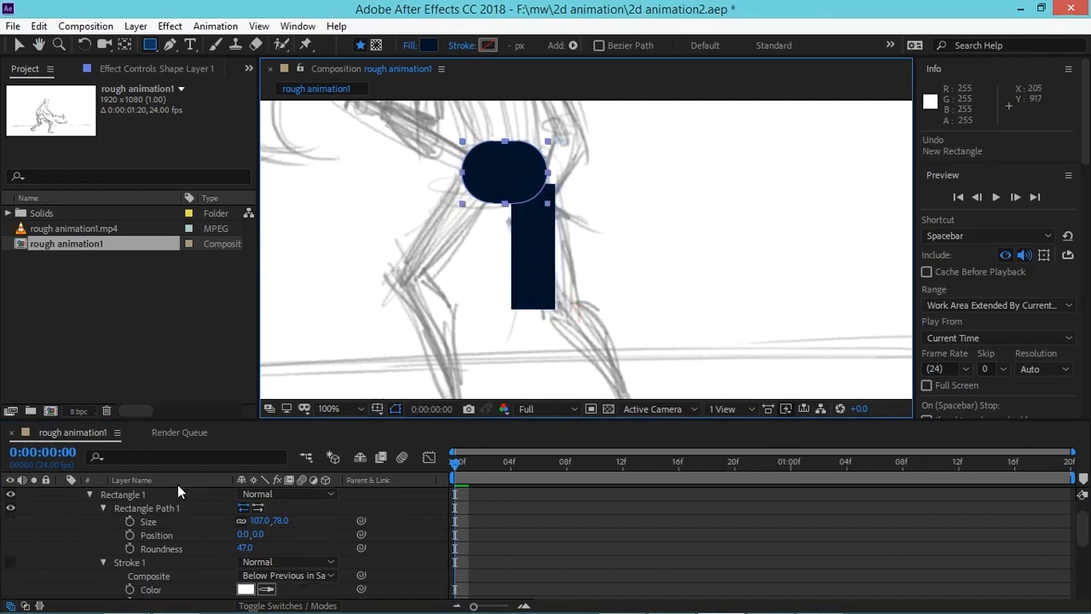
click(93, 496)
click(62, 494)
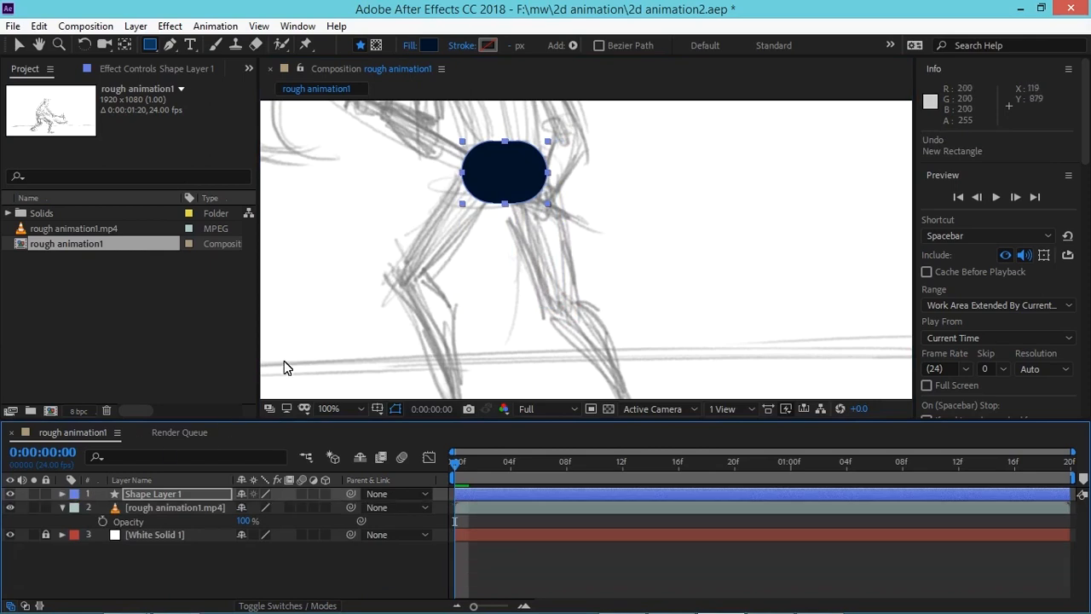
click(294, 358)
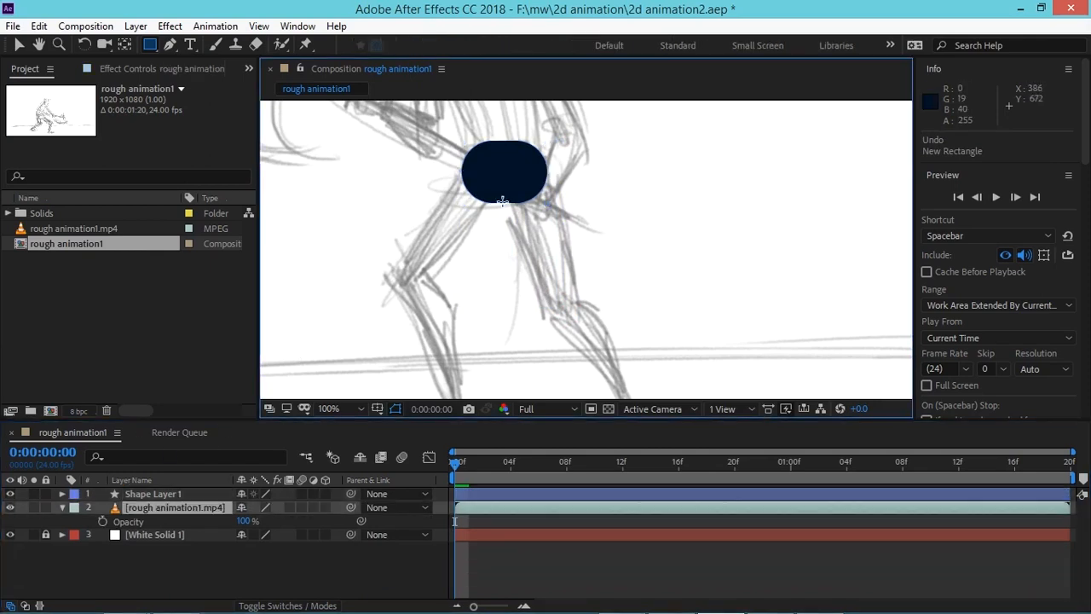
click(215, 565)
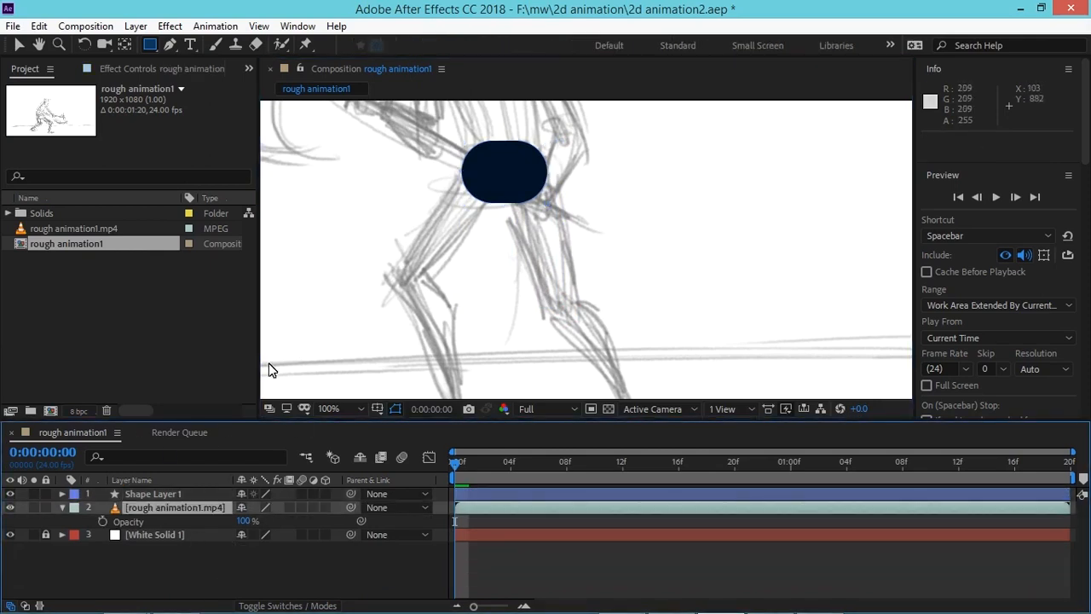
Step: Draw a thigh rectangle about 57 by 156 below the hips on its own shape layer with roundness 102
mouse_move(298, 332)
mouse_down()
mouse_move(429, 316)
mouse_move(409, 317)
mouse_up()
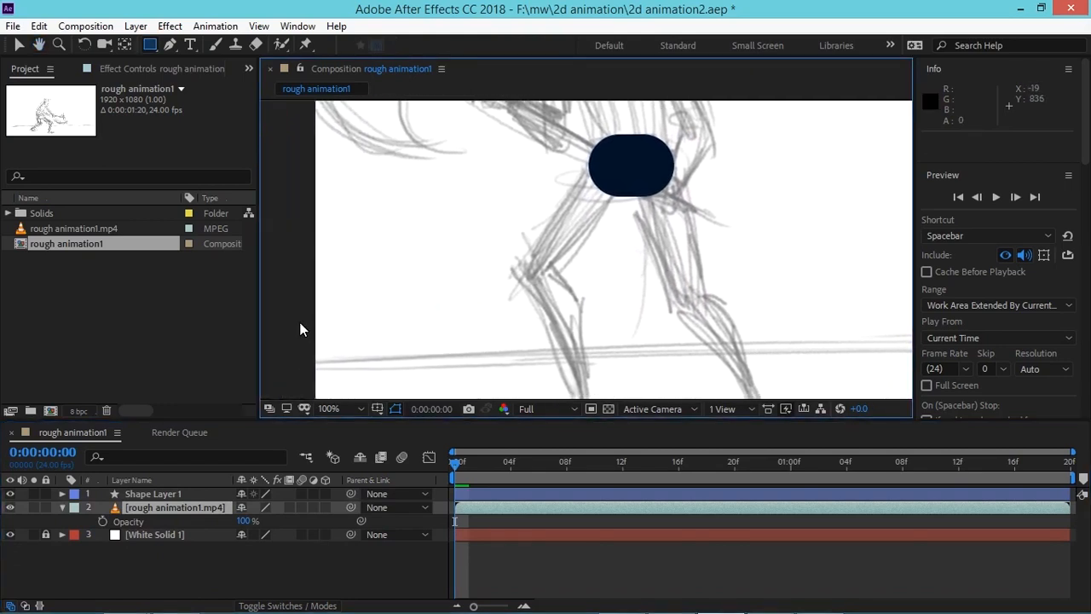
drag(577, 277, 433, 287)
mouse_move(499, 198)
mouse_down()
mouse_move(550, 304)
mouse_move(544, 323)
mouse_move(560, 224)
mouse_up()
click(90, 520)
click(103, 535)
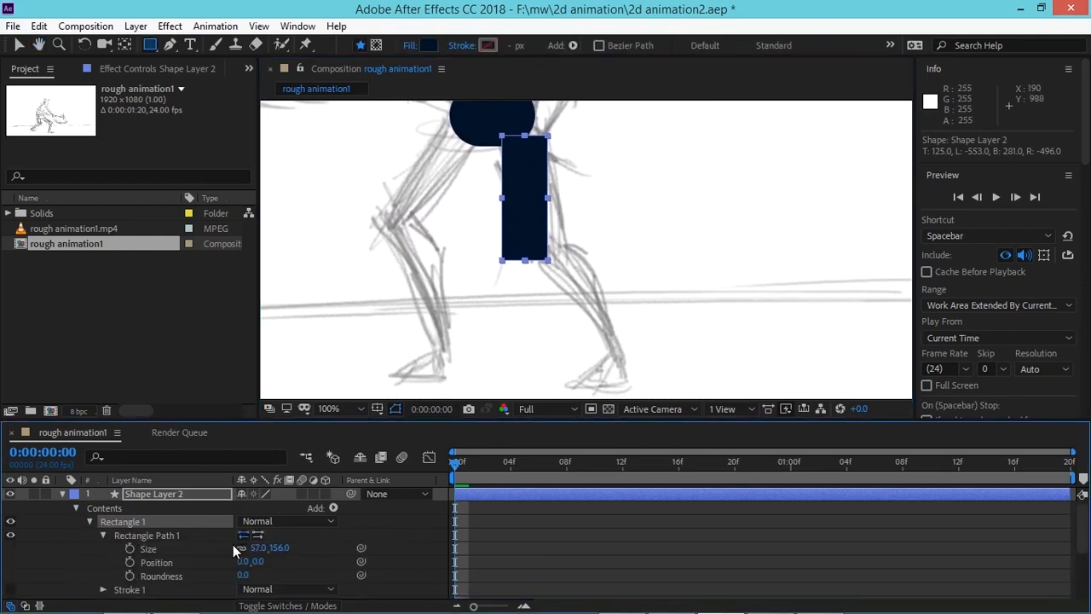
drag(256, 574, 314, 562)
Step: Move the rounded thigh shape up slightly so it overlaps the hip shape
click(20, 45)
scroll(520, 244, up, 2)
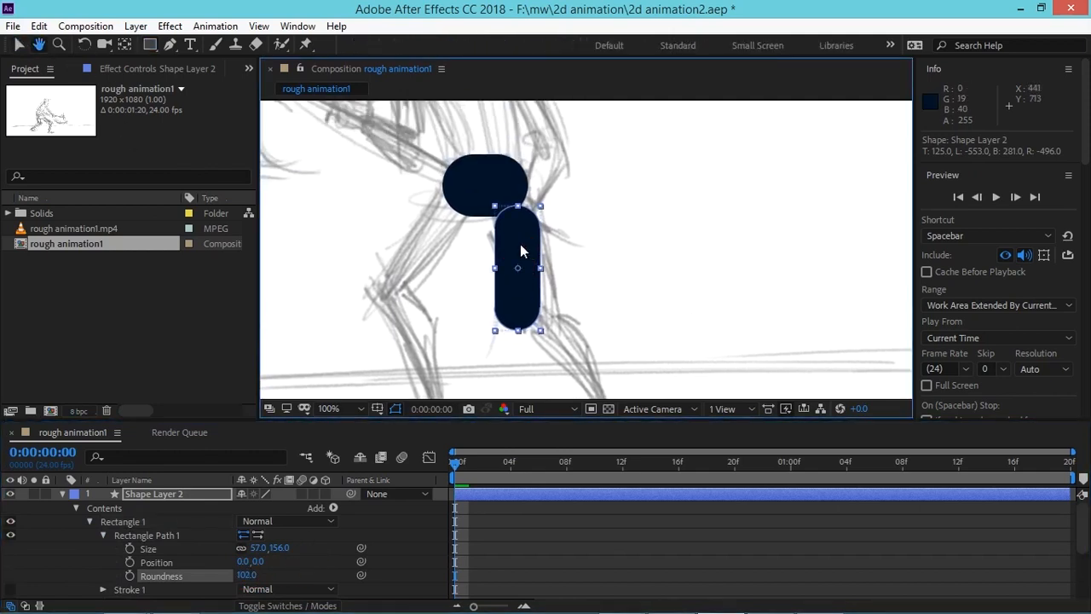
mouse_move(523, 244)
mouse_down()
mouse_move(507, 226)
mouse_move(529, 230)
mouse_up()
click(480, 193)
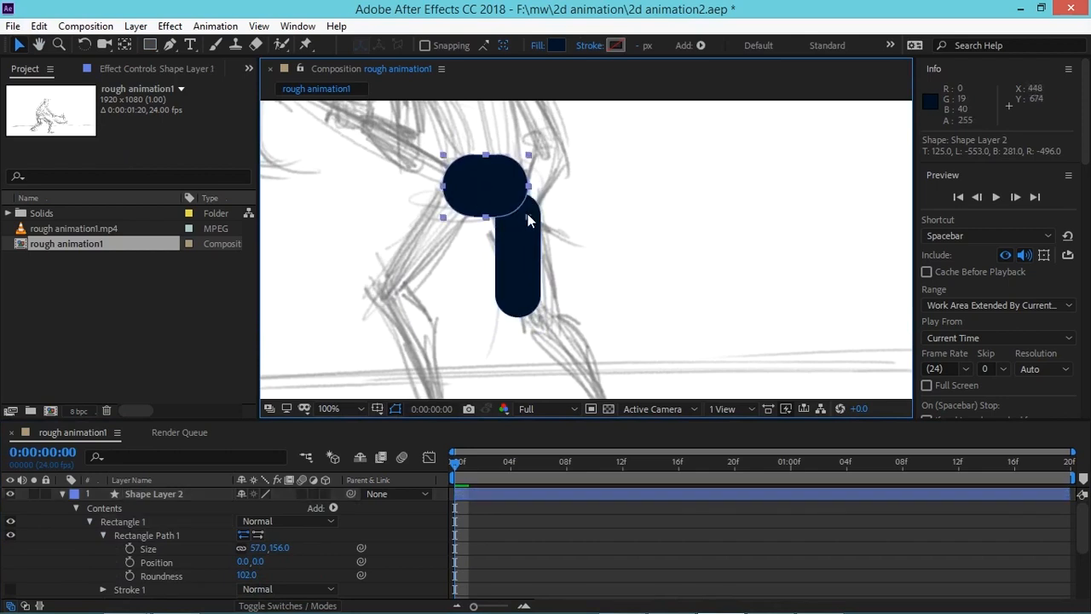
Step: Duplicate Shape Layer 2, the upper leg segment
click(155, 492)
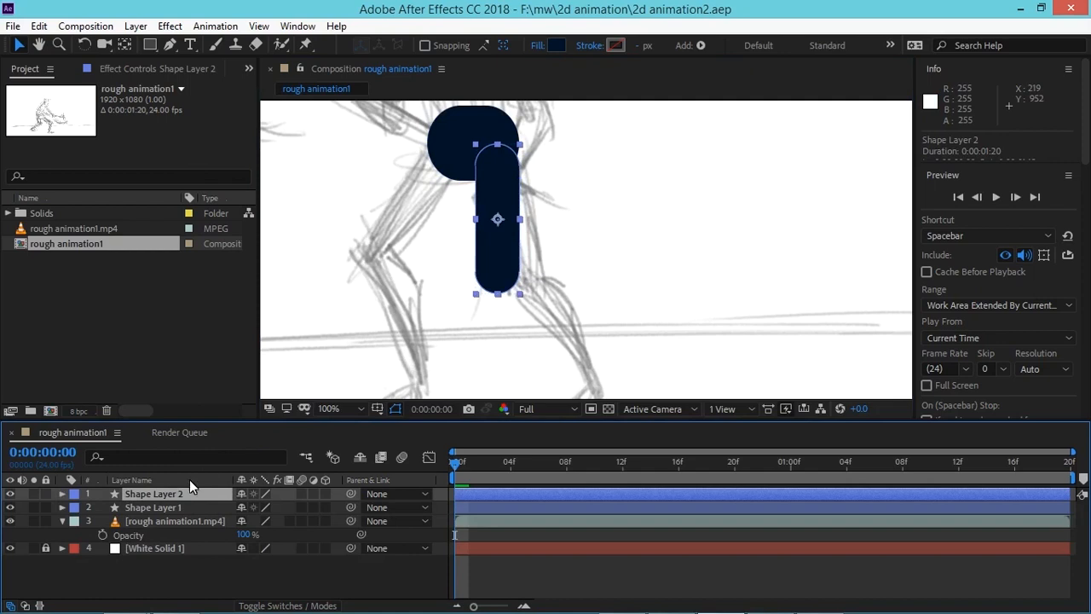
key(ctrl+d)
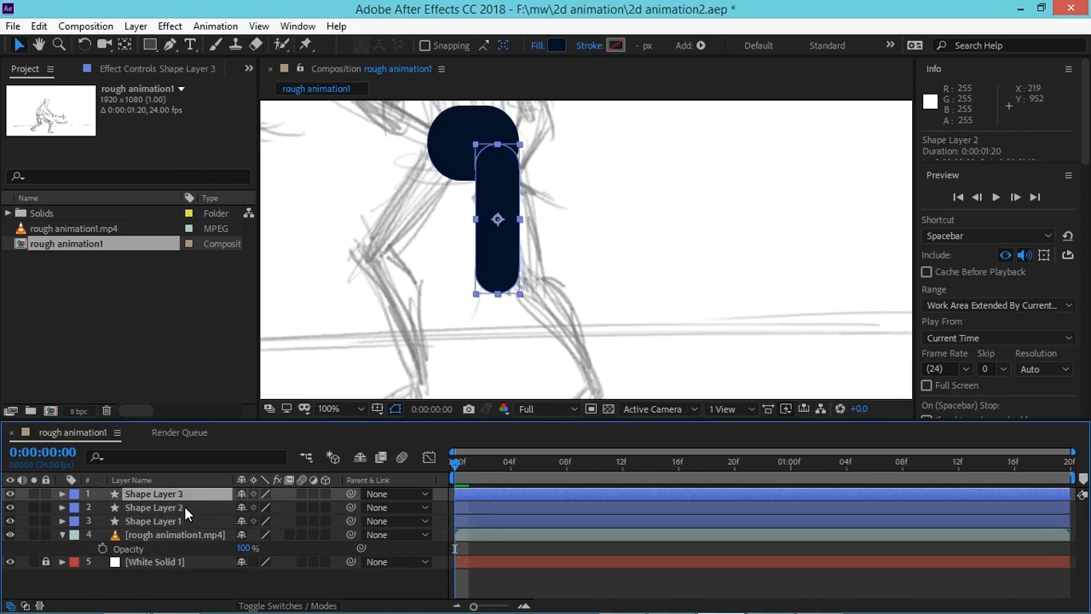
key(ctrl+z)
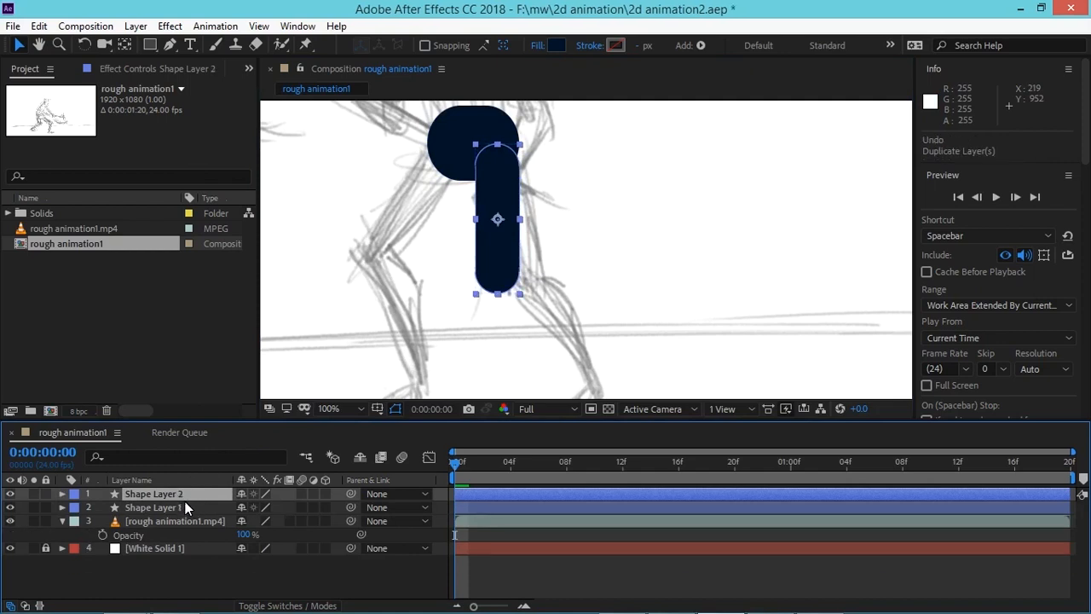
click(137, 27)
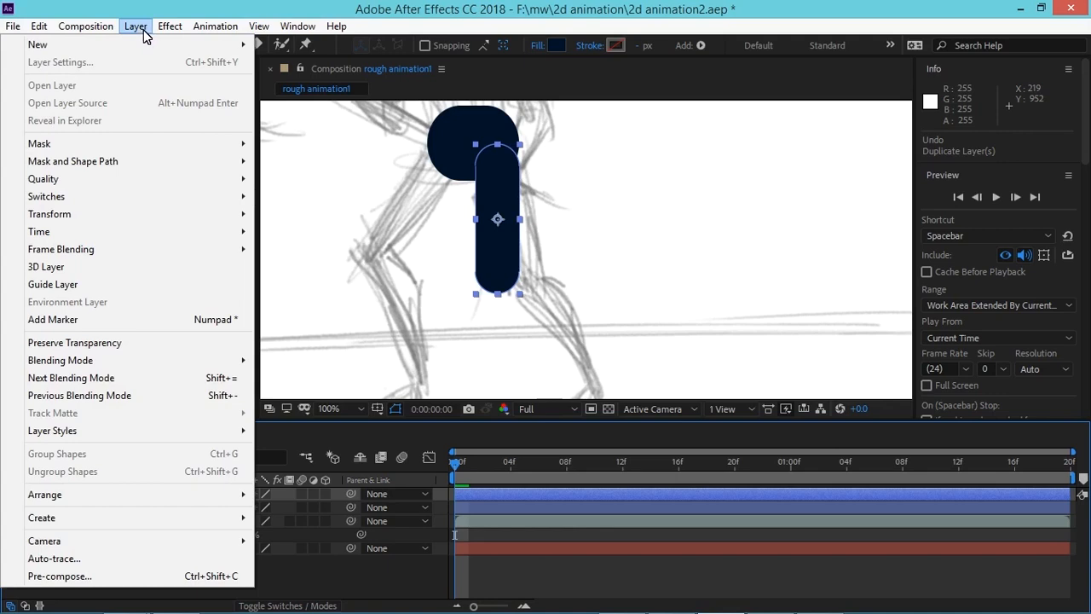
mouse_move(43, 30)
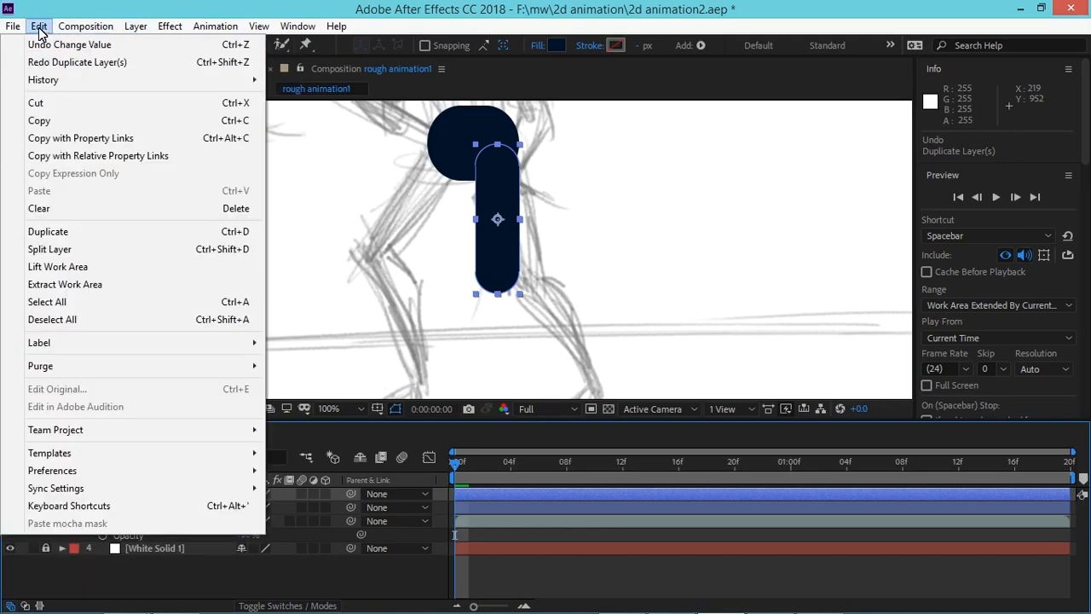
click(84, 235)
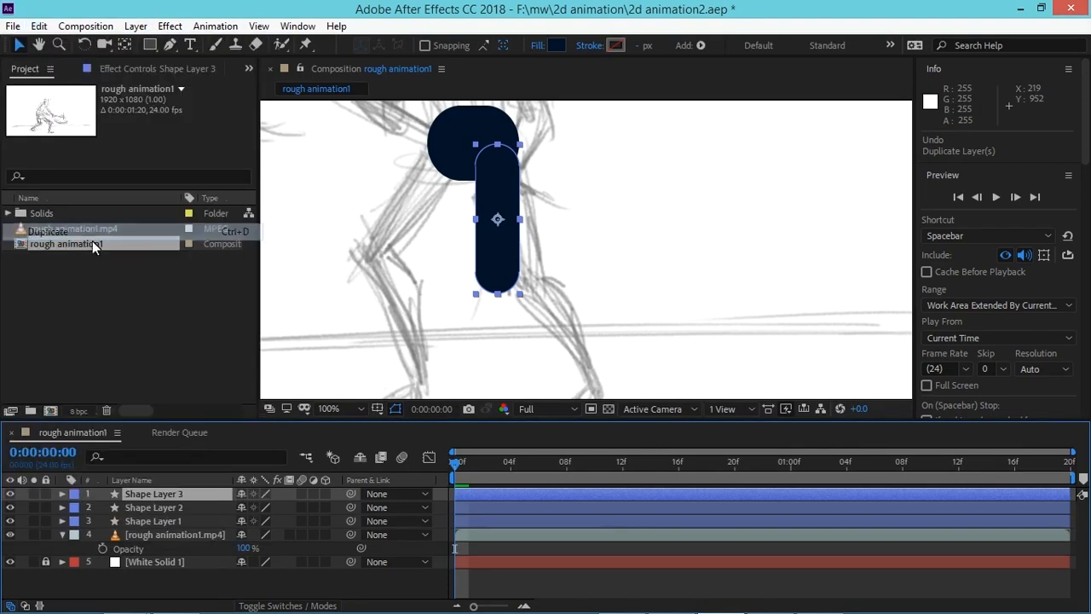
Step: Move the duplicated segment straight down so it overlaps the end of the thigh and forms the lower leg
drag(511, 264, 601, 316)
key(h)
drag(633, 267, 634, 200)
key(v)
drag(564, 241, 498, 280)
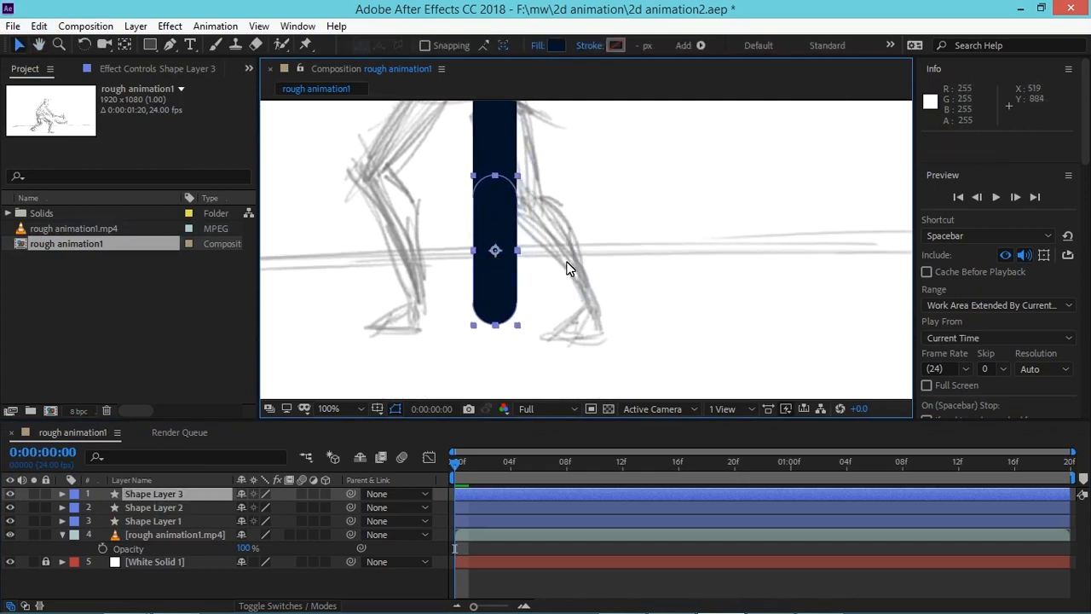
Step: Duplicate both leg segments together and move the copies left to form a second leg under the hips
key(h)
drag(577, 255, 619, 319)
key(v)
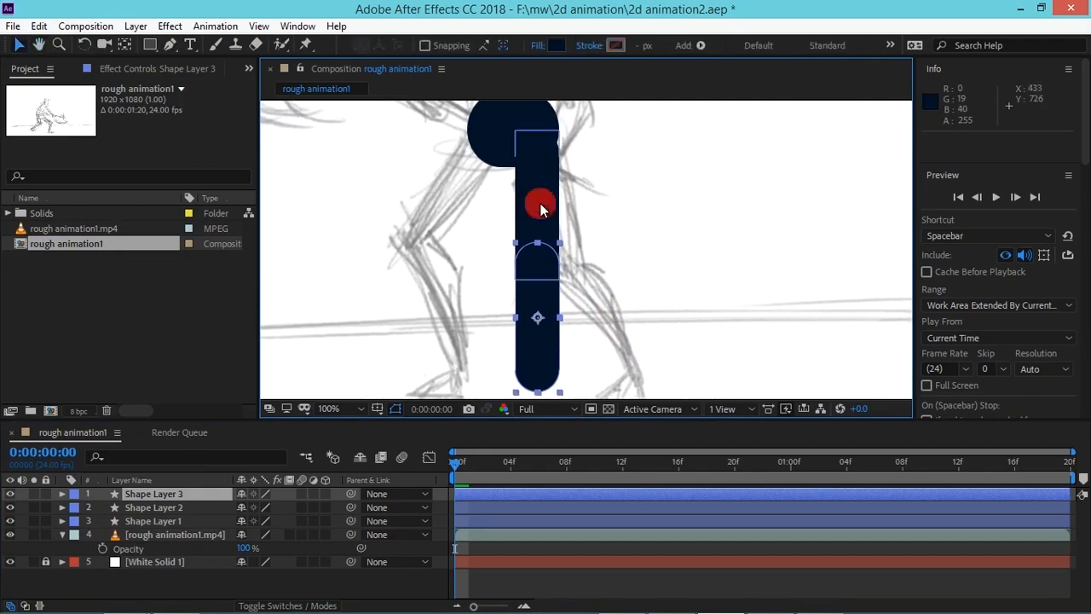
shift+click(541, 209)
key(ctrl+d)
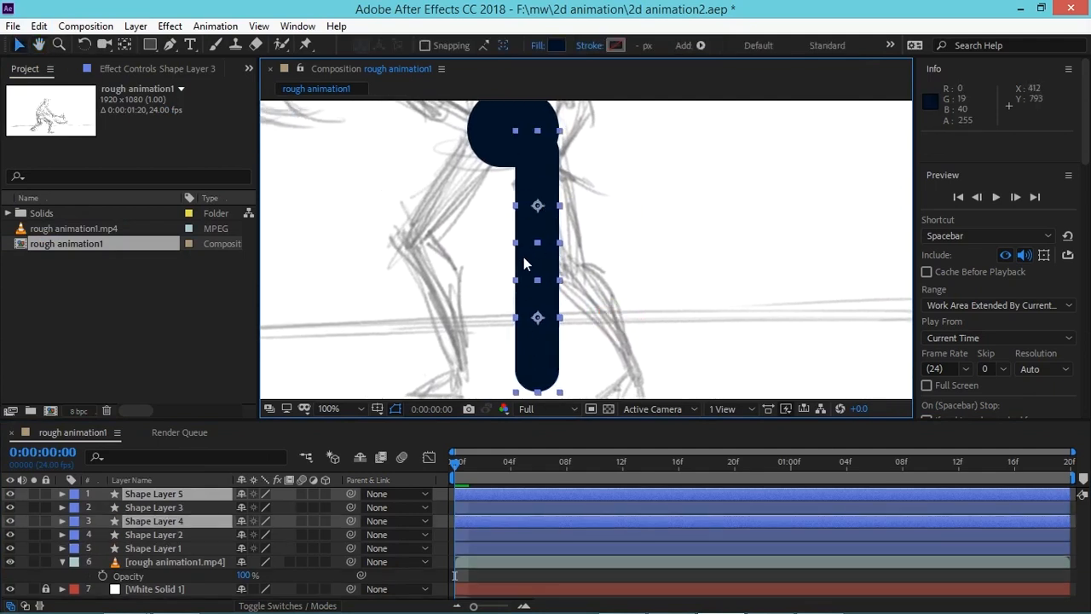
drag(537, 225, 498, 216)
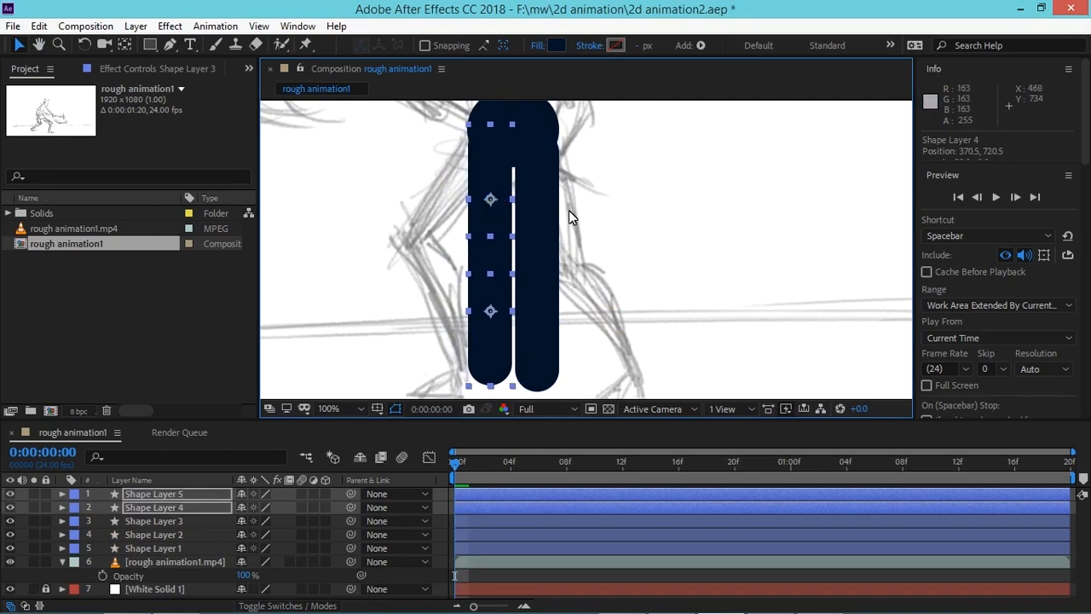
drag(491, 334, 491, 332)
Step: Undo the last moves of the copied leg and nudge it left into place beside the first leg
key(ctrl+z)
key(ctrl+z)
key(shift+Left)
key(shift+Left)
key(shift+Left)
key(shift+Left)
key(shift+Left)
key(shift+Left)
key(Right)
Step: Select both segments of the first leg and nudge them upward
shift+click(535, 328)
shift+click(535, 213)
key(shift+Up)
Step: Draw a torso rectangle above the hips on its own shape layer
mouse_move(603, 180)
mouse_down()
mouse_move(586, 341)
mouse_move(522, 294)
mouse_up()
drag(348, 315, 430, 393)
key(q)
drag(468, 310, 558, 247)
key(v)
Step: Try adjusting a shape's size value and altering it by hand in the viewer, and undo both changes
click(89, 522)
click(103, 536)
mouse_move(275, 550)
mouse_down()
mouse_move(287, 556)
mouse_move(294, 544)
mouse_up()
key(ctrl+z)
click(89, 522)
click(153, 493)
click(90, 522)
drag(559, 286, 523, 309)
key(ctrl+z)
Step: Set the torso shape to size 116 by 193, roundness 76 and a grey fill, then collapse its layer
mouse_move(262, 524)
mouse_down()
mouse_move(249, 529)
mouse_move(273, 525)
mouse_up()
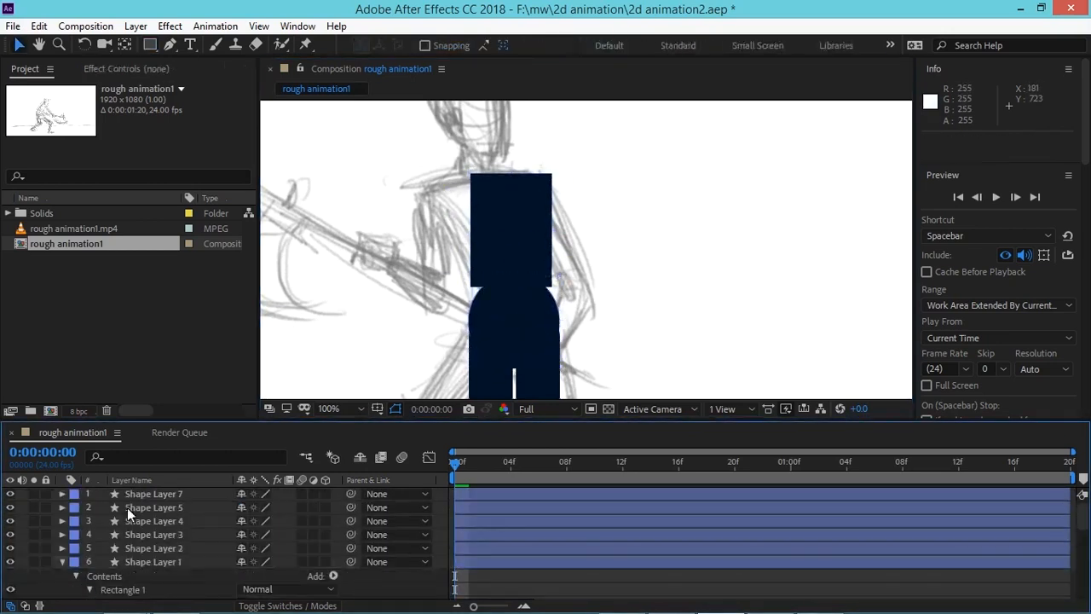
drag(260, 548, 243, 552)
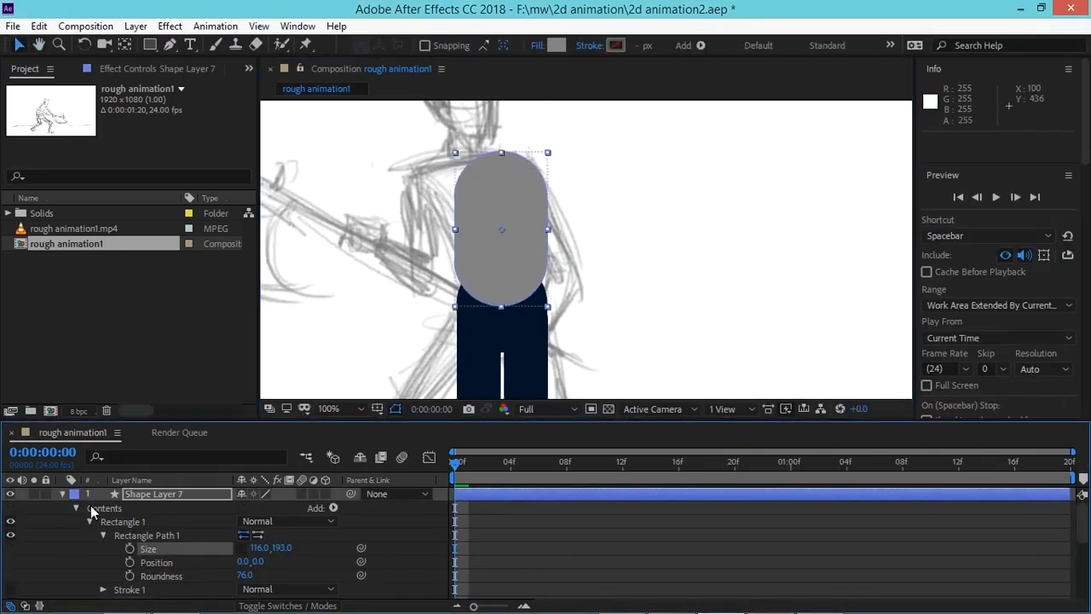
click(62, 494)
Step: Draw a small ellipse at the torso's upper left on its own shape layer and fill it with orange F69351
click(316, 333)
drag(150, 48, 206, 81)
drag(464, 190, 490, 234)
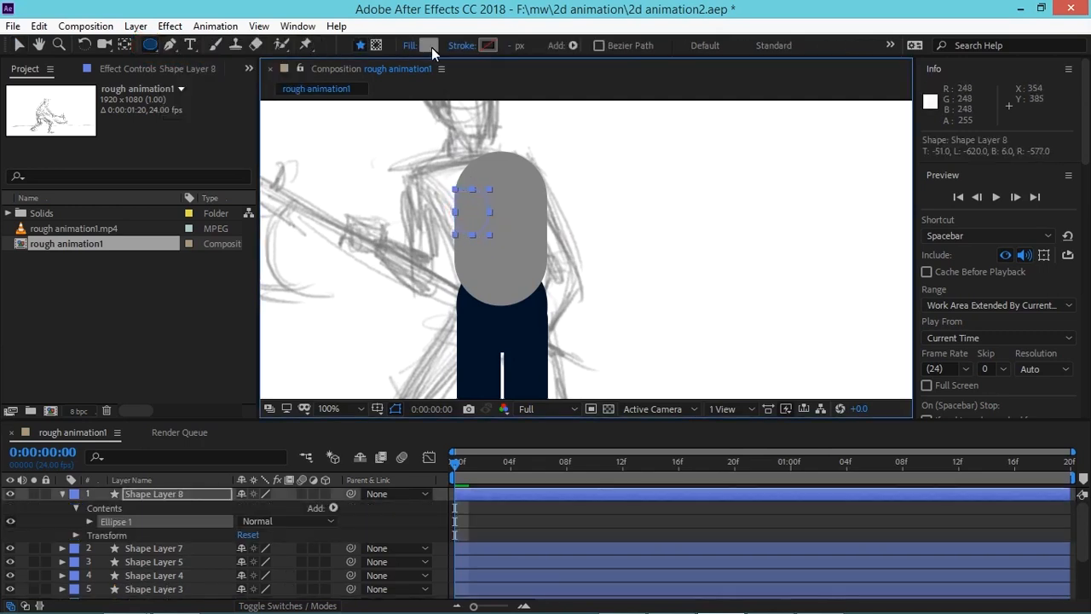
click(430, 46)
click(764, 265)
click(883, 454)
click(793, 280)
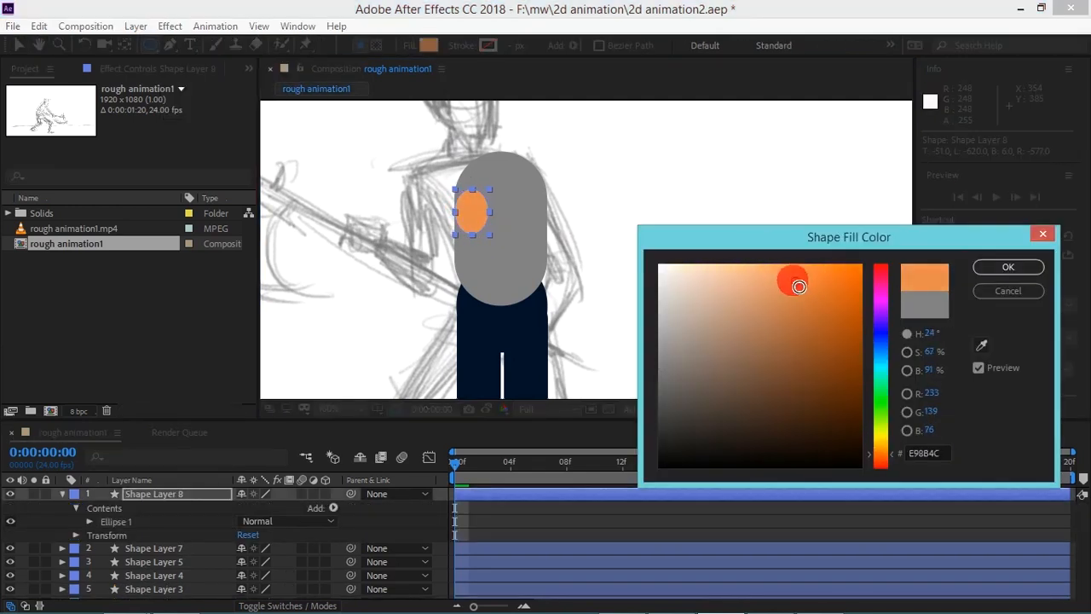
click(1008, 266)
Step: Narrow the orange ellipse, position it on the torso's left edge as an armhole, and collapse its layer
click(19, 44)
drag(469, 210, 464, 198)
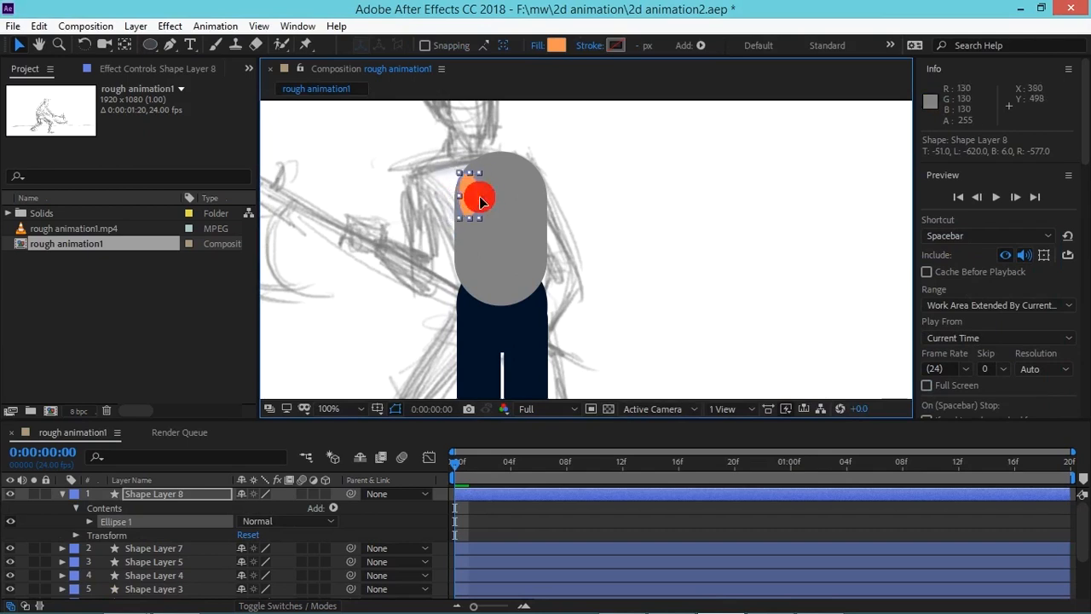
drag(468, 202, 469, 206)
click(62, 493)
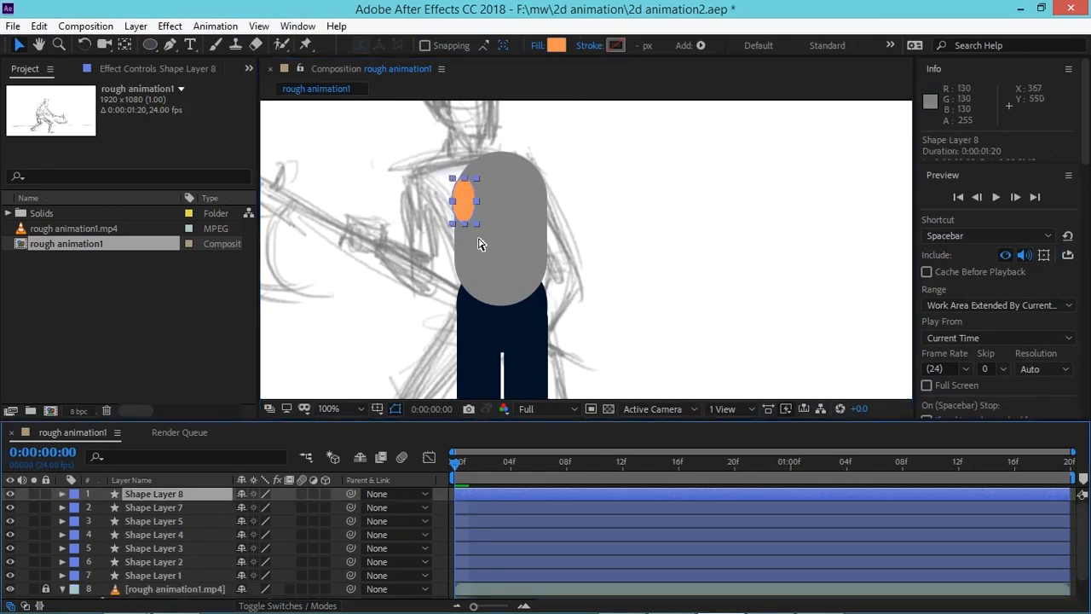
Step: Duplicate the orange ellipse onto the torso's right edge, and place another copy horizontally at the neckline
drag(526, 178, 551, 223)
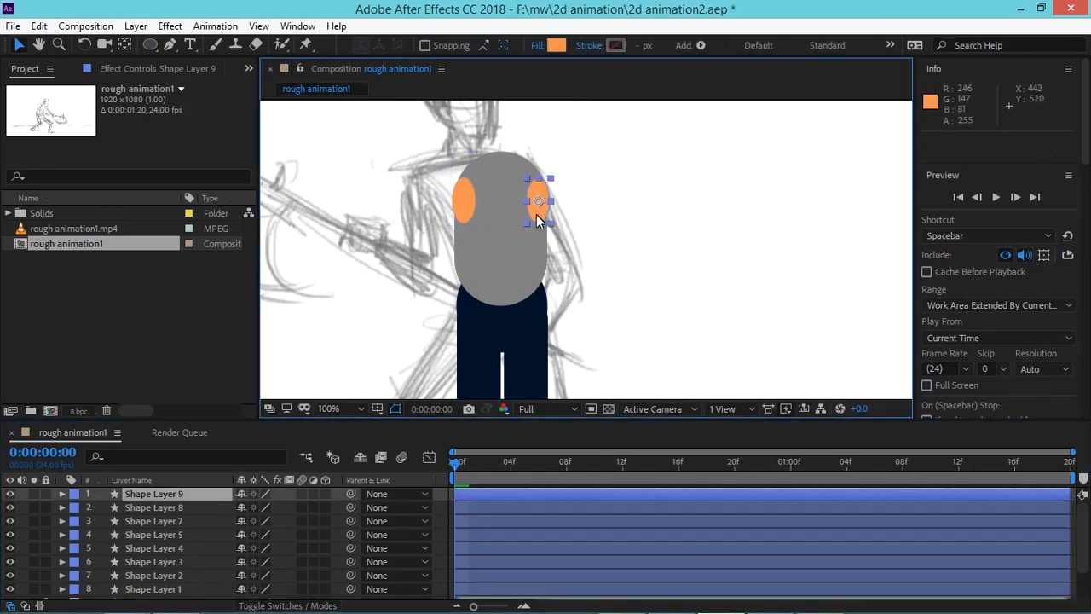
click(523, 182)
drag(490, 158, 515, 168)
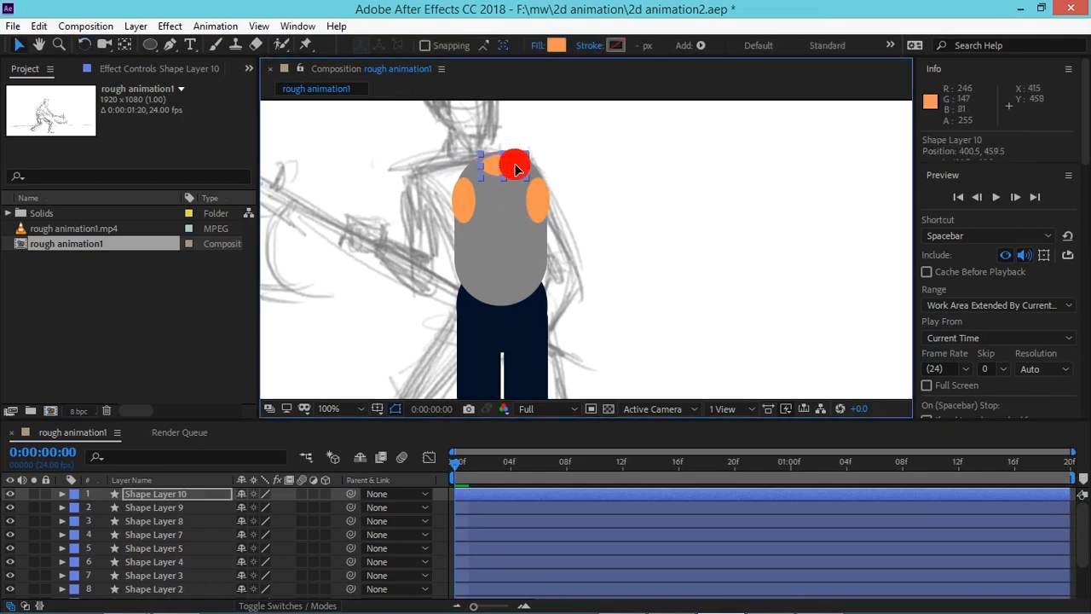
Step: Nudge the two side ellipses inward so they sit within the torso's edges, and save the project
click(546, 205)
drag(550, 202, 546, 202)
drag(465, 204, 468, 203)
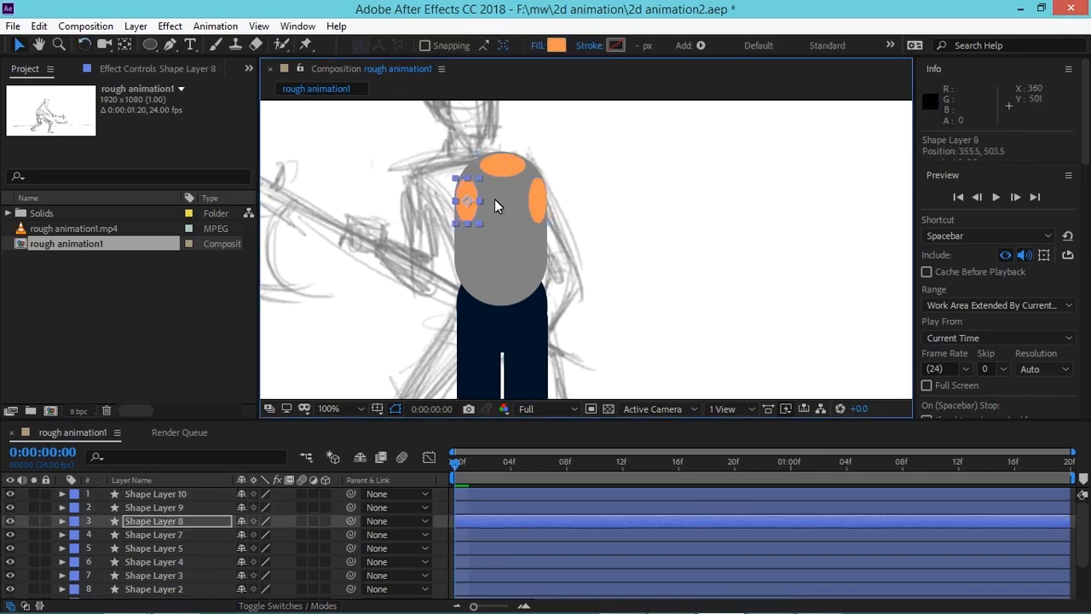
click(581, 189)
key(ctrl+s)
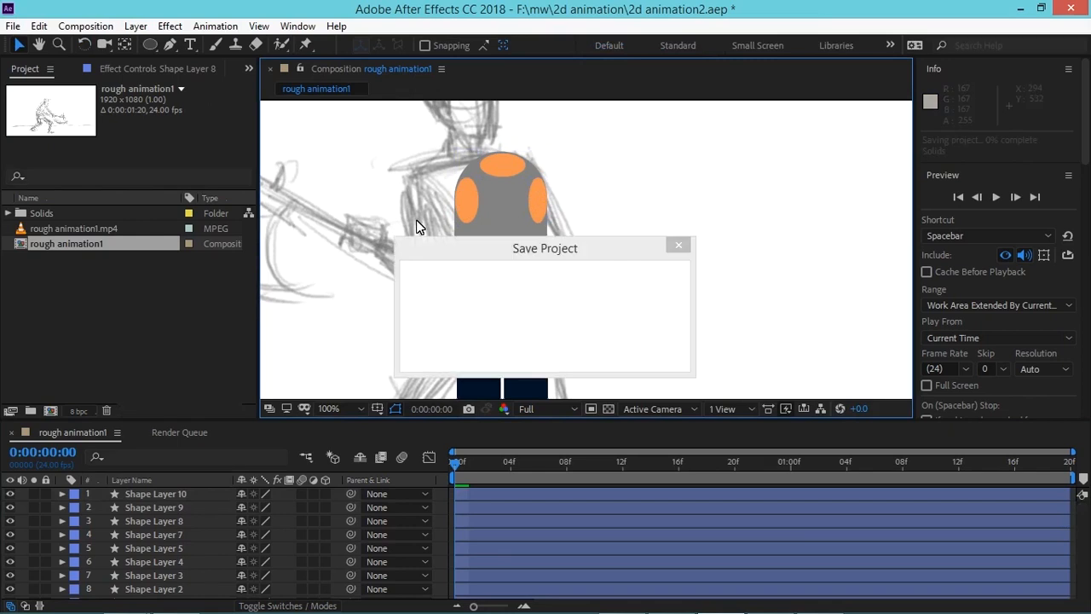
Step: Draw an orange upper-arm rectangle of about 32 by 94 over the left ellipse and set its roundness to 104
key(space)
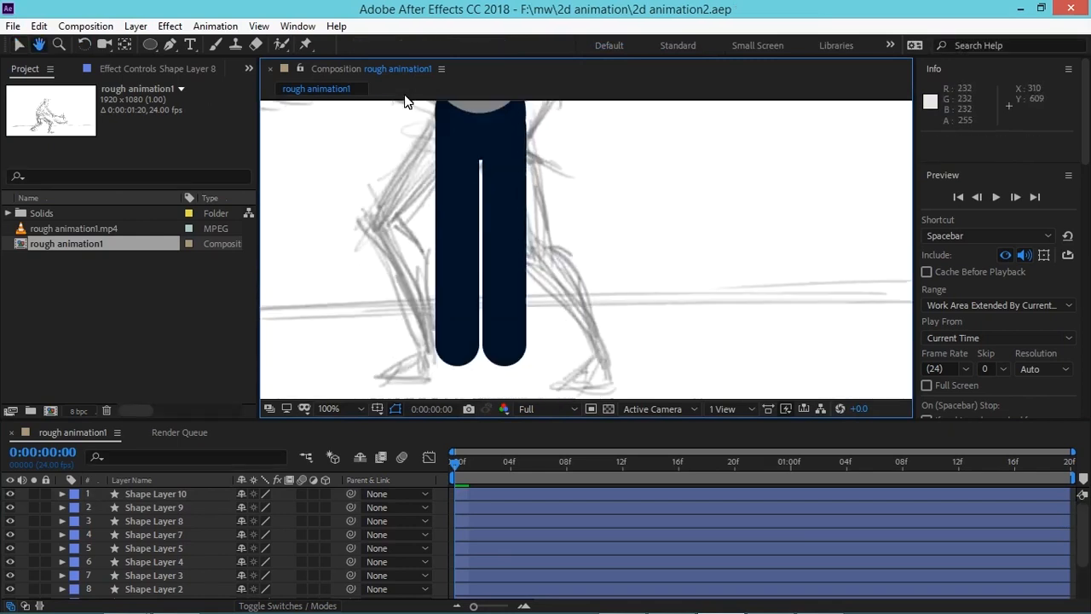
click(149, 44)
mouse_move(474, 184)
mouse_down()
mouse_move(503, 287)
mouse_move(498, 261)
mouse_move(512, 259)
mouse_up()
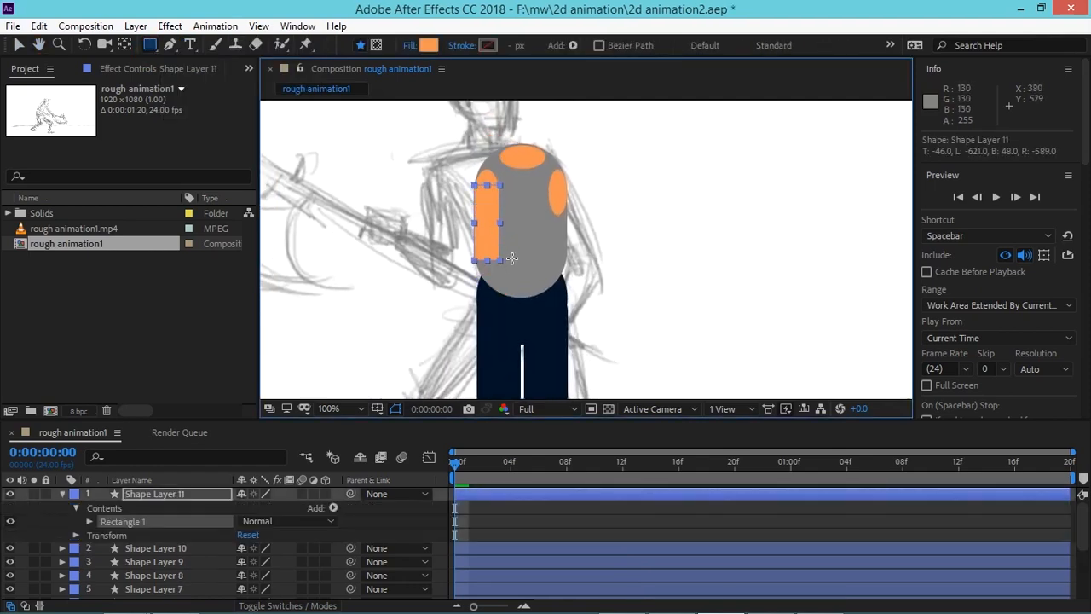
scroll(332, 334, down, 2)
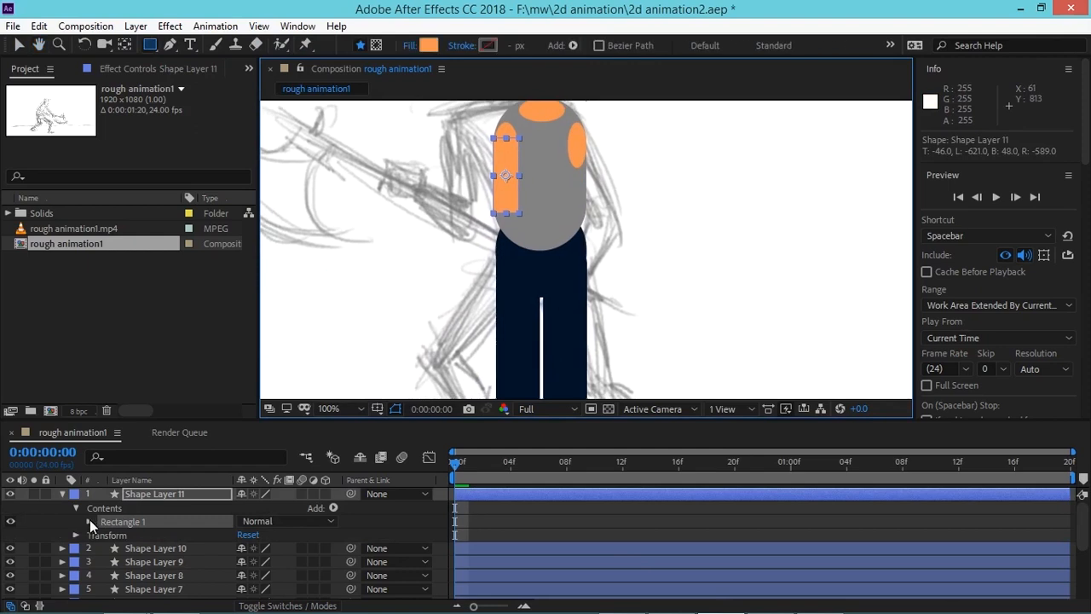
click(89, 521)
drag(240, 581, 314, 562)
click(352, 234)
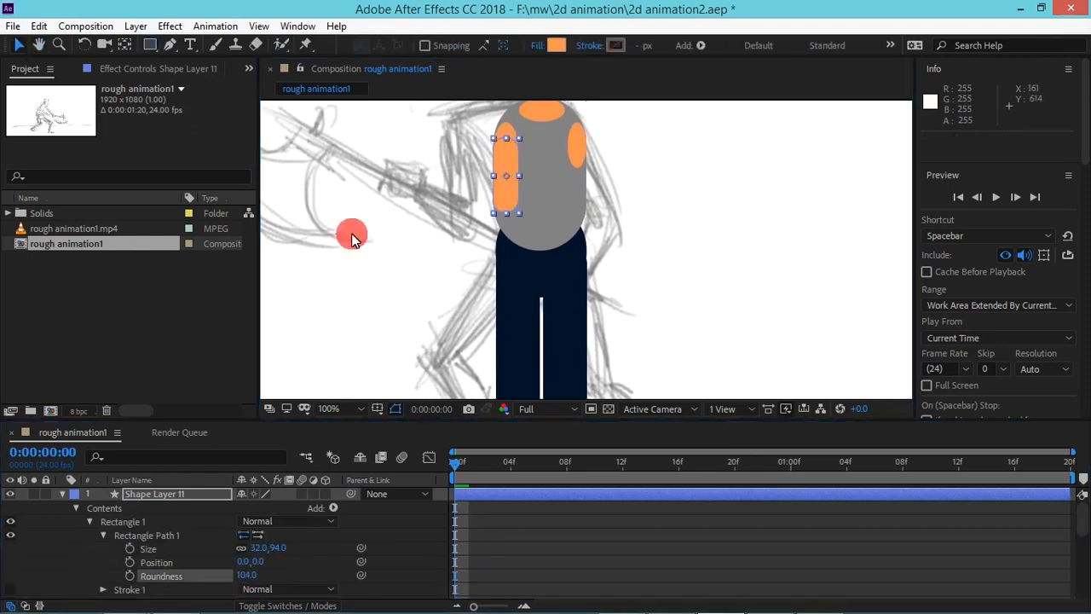
Step: Try widening the left shoulder ellipse beneath the arm segment
click(519, 145)
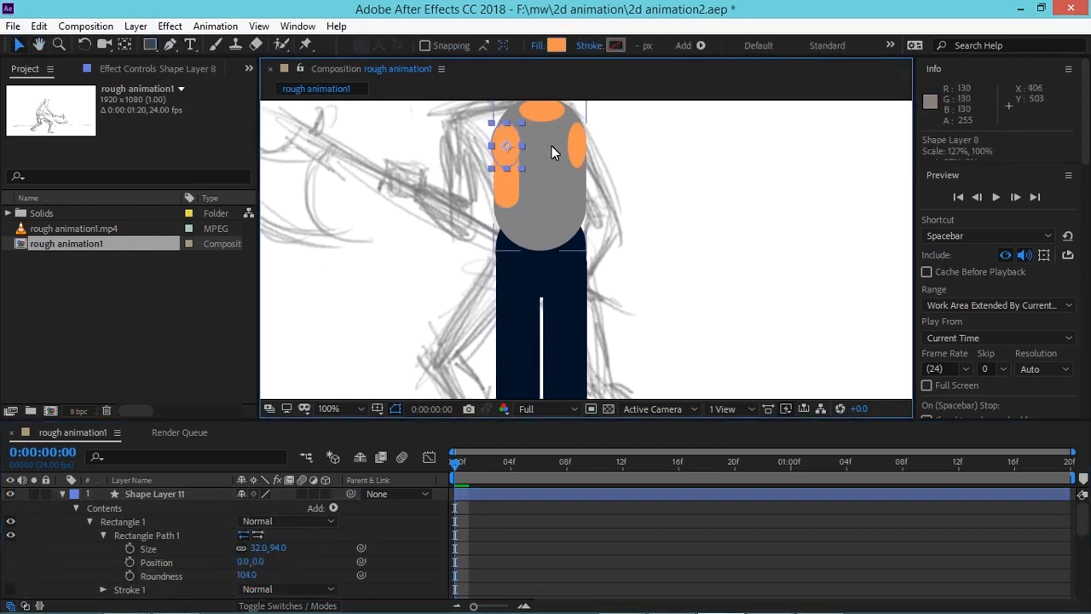
click(475, 212)
drag(475, 212, 509, 244)
click(541, 157)
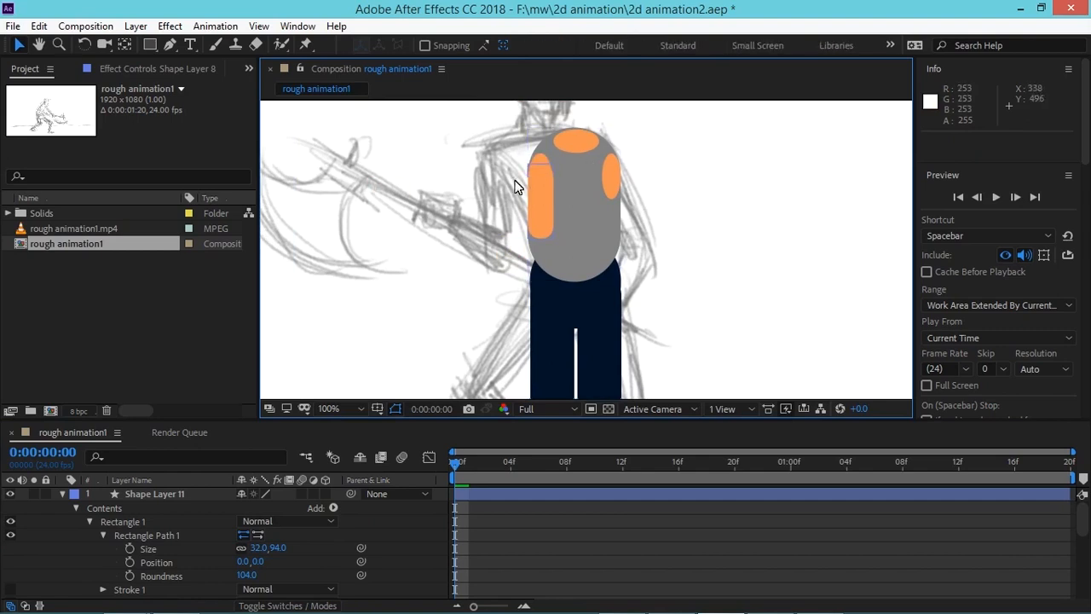
Step: Delete the two side ellipse layers and move the arm segment to the torso's left edge
click(62, 493)
click(150, 507)
click(166, 521)
ctrl+click(180, 534)
key(Delete)
drag(537, 190, 524, 261)
Step: Try a duplicate of the arm segment as the lower arm, and delete the copy
key(ctrl+d)
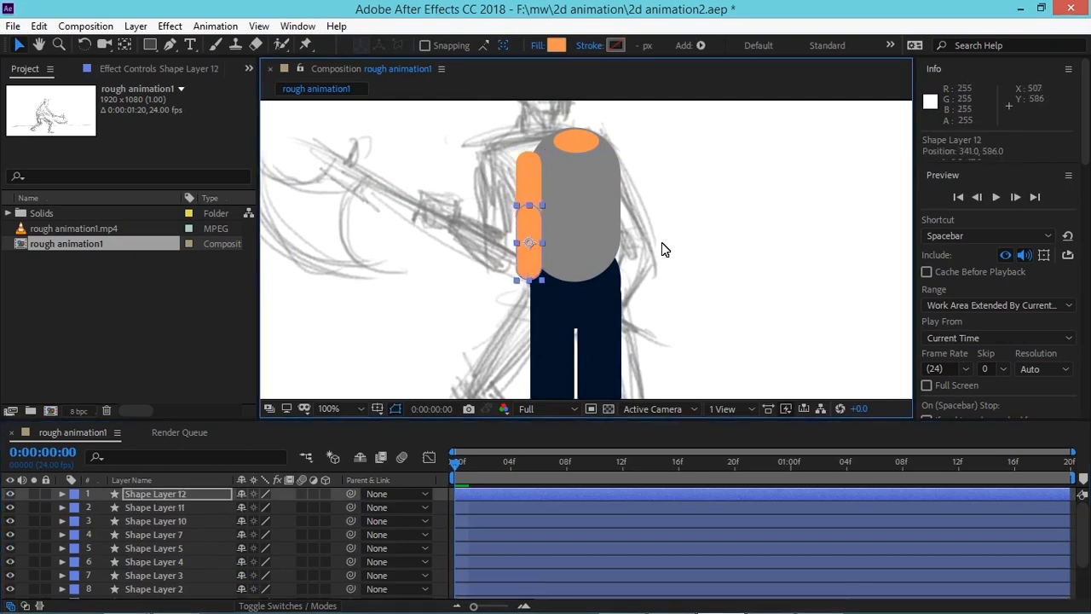
click(148, 495)
key(Delete)
Step: Lengthen the arm segment by increasing its rectangle height, then collapse its layer
click(153, 495)
click(62, 494)
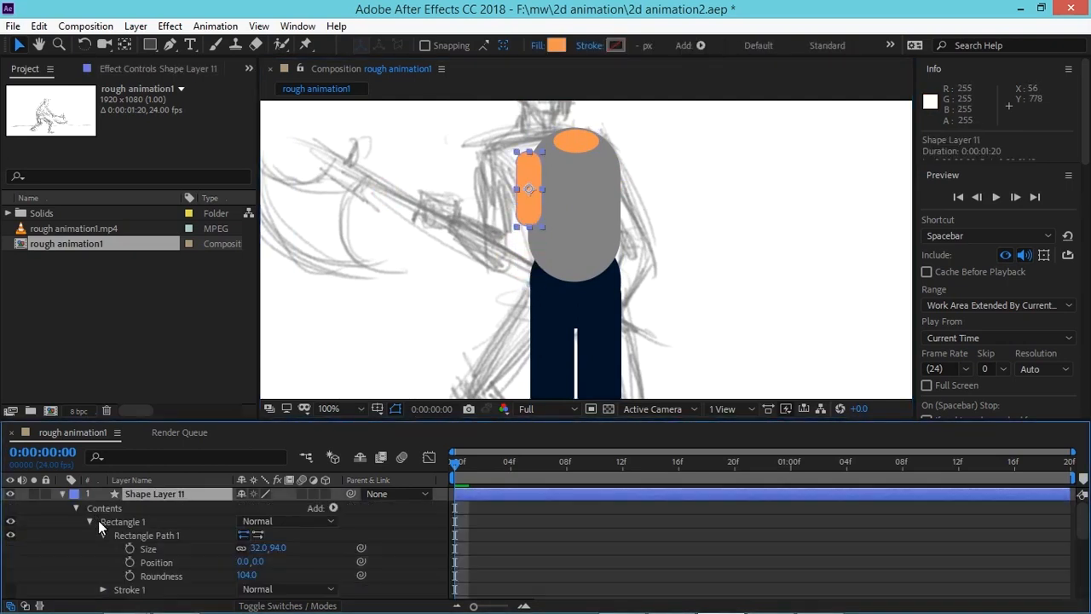
drag(282, 549, 294, 550)
click(62, 494)
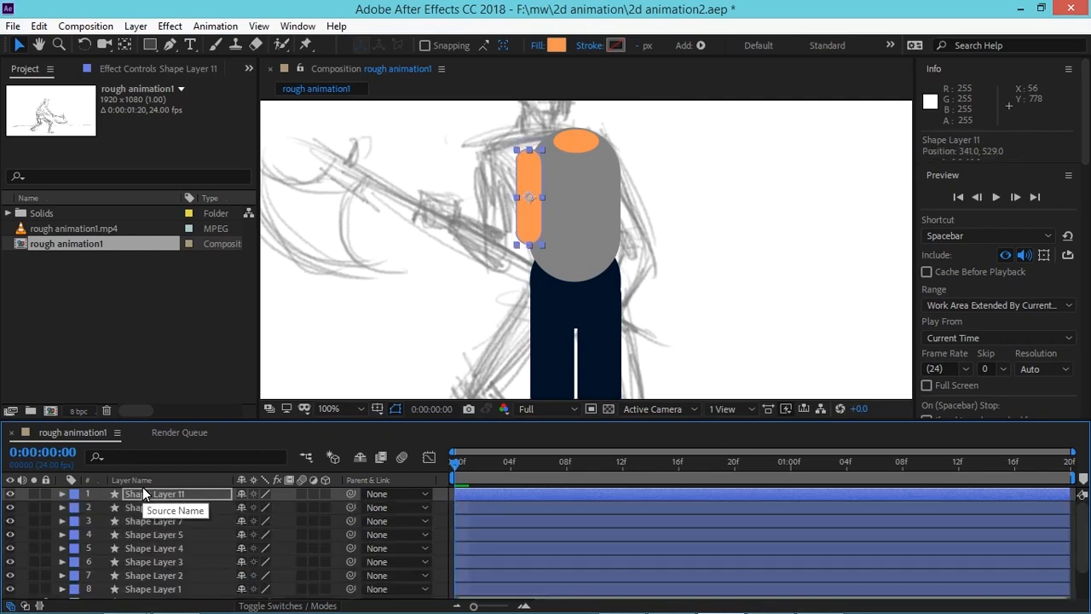
Step: Duplicate the arm segment downward as the lower arm, and duplicate both segments onto the torso's right side
key(ctrl+d)
drag(523, 232, 521, 303)
ctrl+click(171, 507)
key(ctrl+d)
drag(530, 202, 652, 290)
Step: Draw a neck rectangle of about 31 by 54 above the neckline ellipse, set its roundness to 129 and collapse its layer
click(150, 45)
drag(547, 174, 573, 217)
key(v)
key(shift+Left)
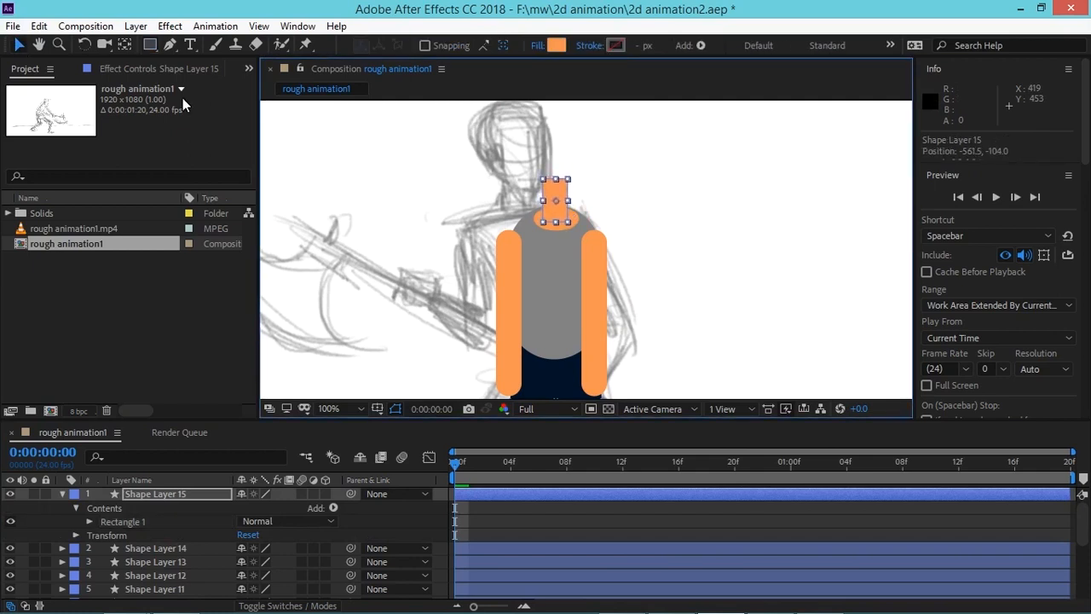
click(90, 520)
click(103, 535)
drag(245, 575, 332, 562)
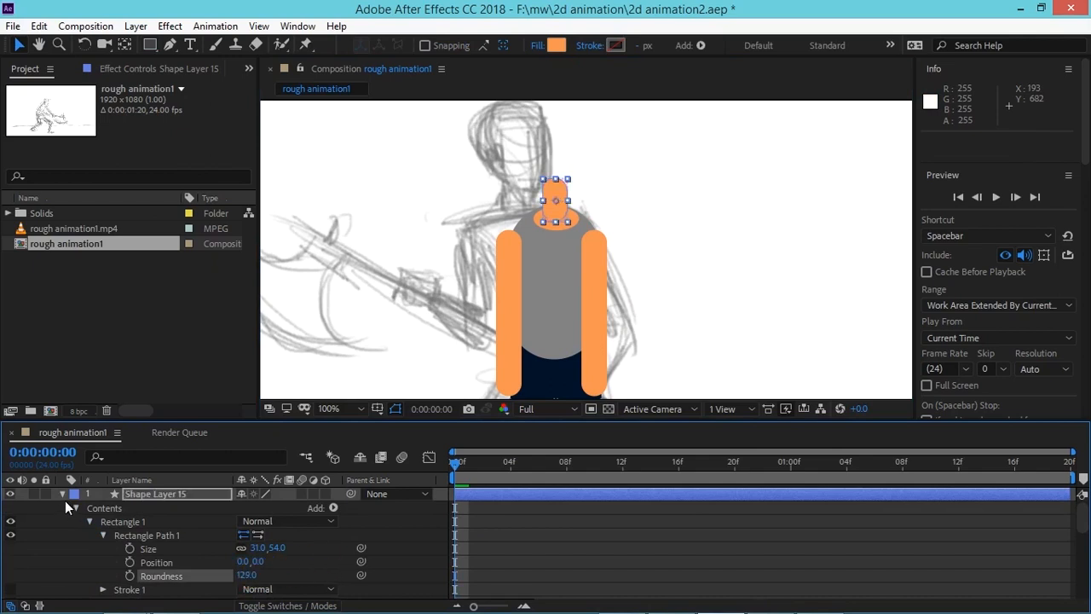
click(62, 494)
click(385, 287)
Step: Draw an orange head rectangle of about 65 by 89 on its own shape layer and center it over the neck
drag(426, 224, 341, 266)
key(q)
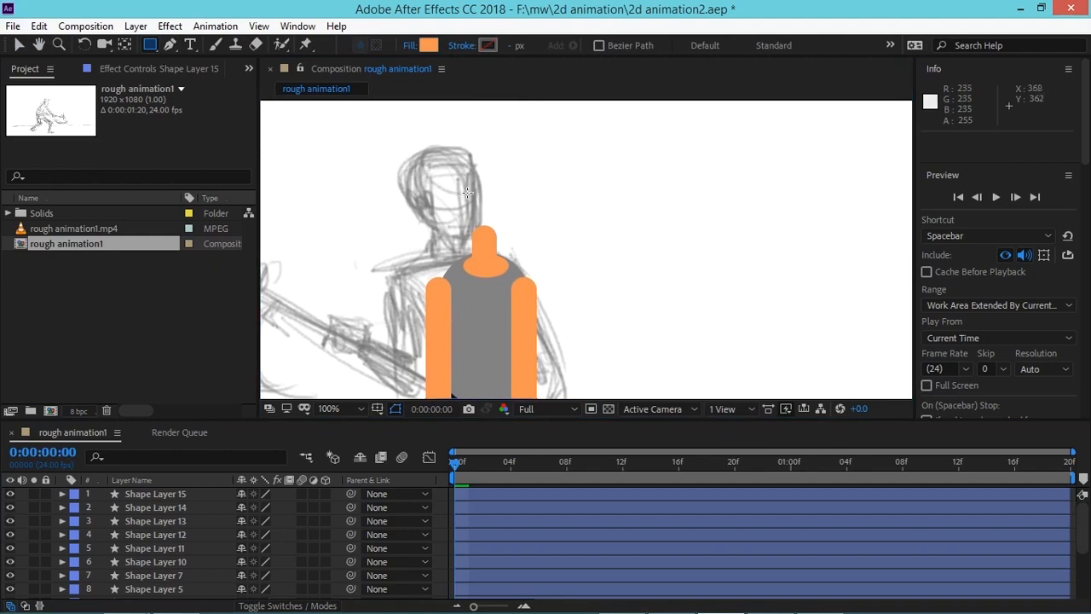
mouse_move(461, 182)
mouse_down()
mouse_move(486, 234)
mouse_move(507, 236)
mouse_move(517, 258)
mouse_up()
click(19, 44)
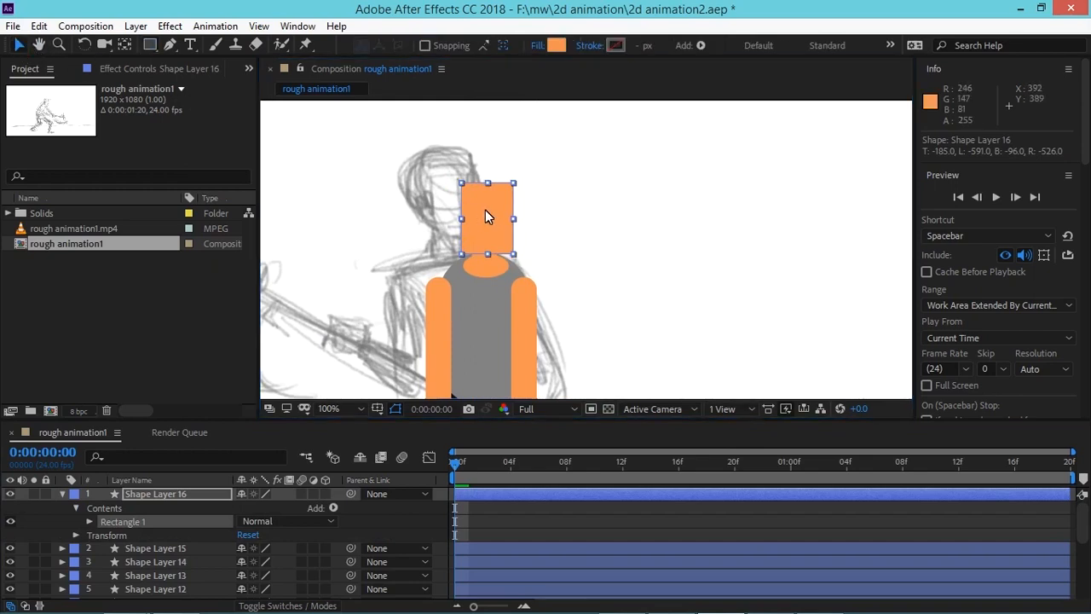
drag(497, 195, 492, 210)
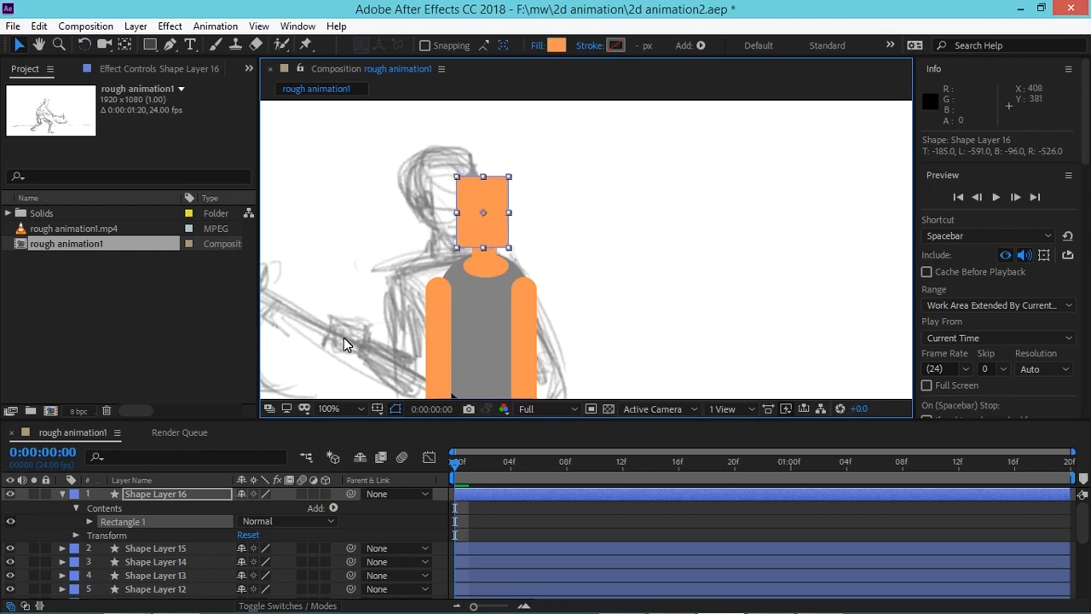
Step: Enlarge the head rectangle slightly, round its corners into an oval and collapse its layer
click(90, 521)
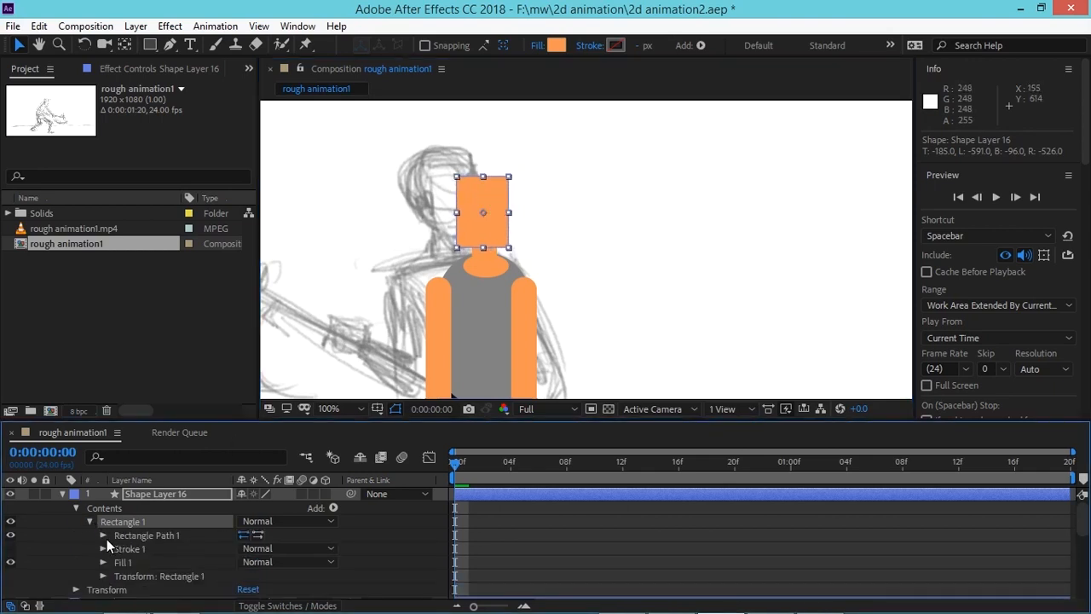
click(102, 535)
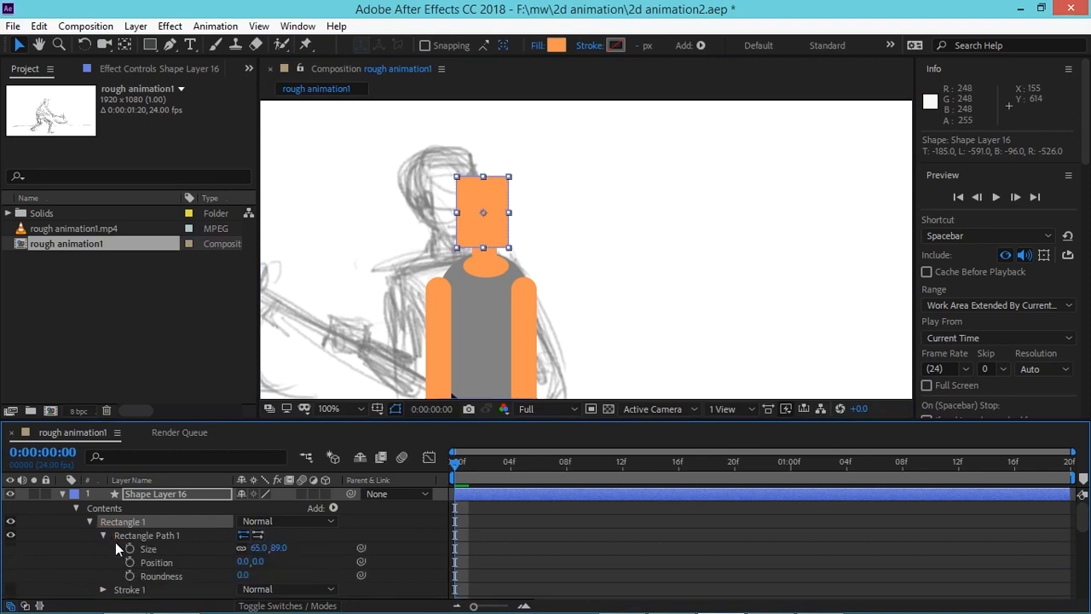
drag(250, 576, 290, 552)
click(63, 494)
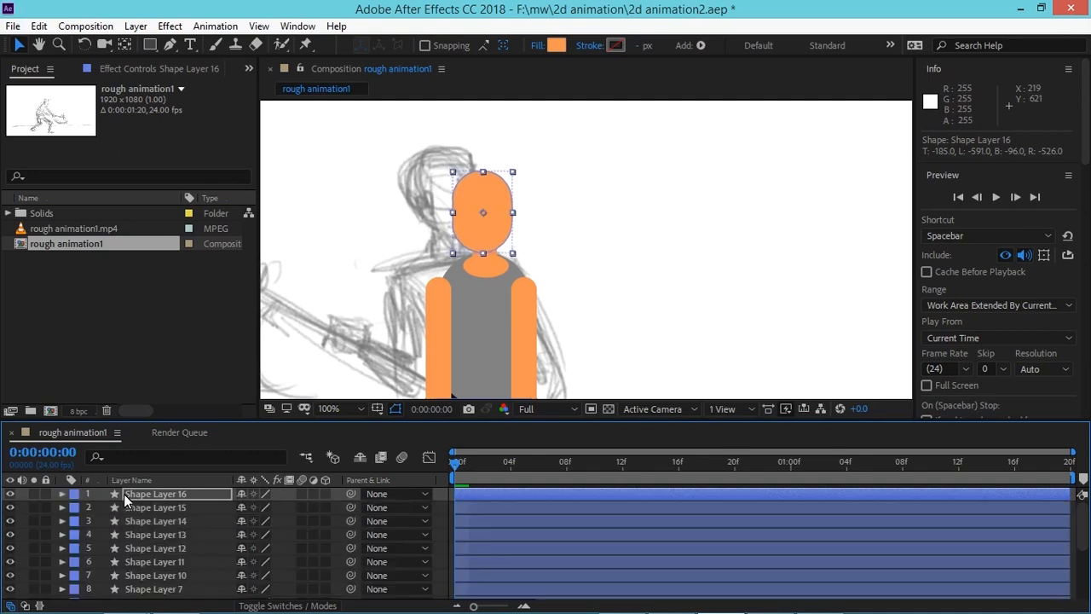
Step: Nudge the head layer upward and slightly to the right so the neck shows beneath it
click(141, 494)
key(shift+Right)
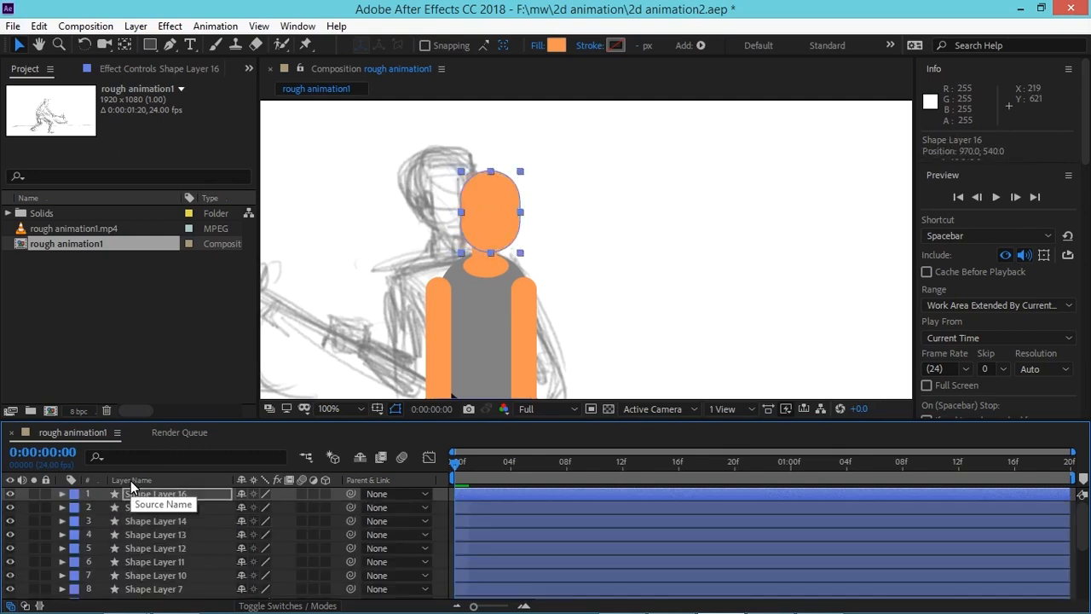
key(shift+Up)
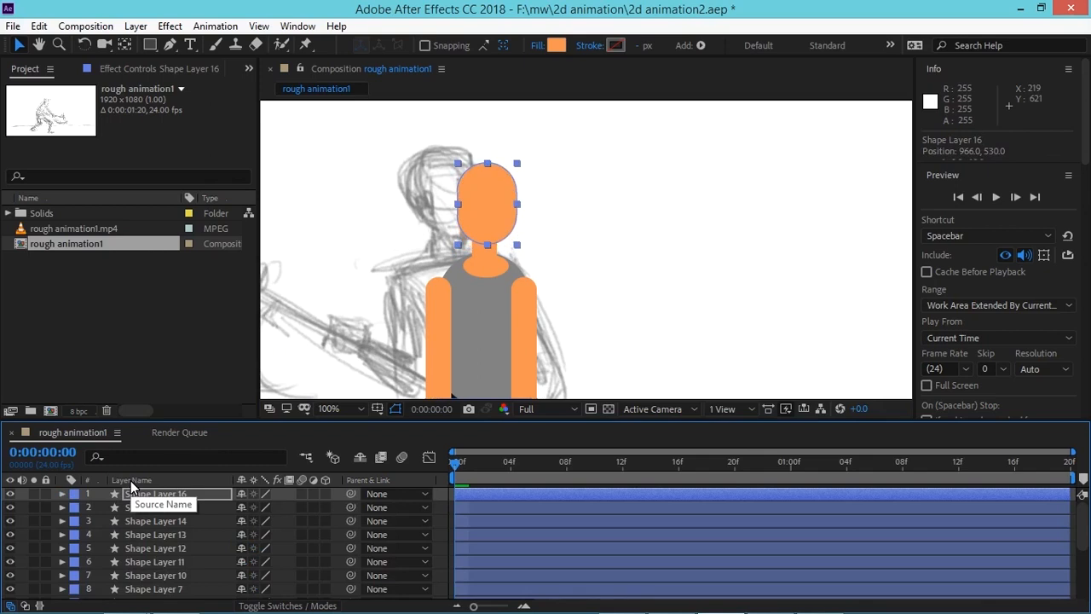
key(Left)
Step: Add rounded dark brown hair shapes and a 29 by 13 ear with roundness 105 and fill F69351 to the head layer
click(136, 495)
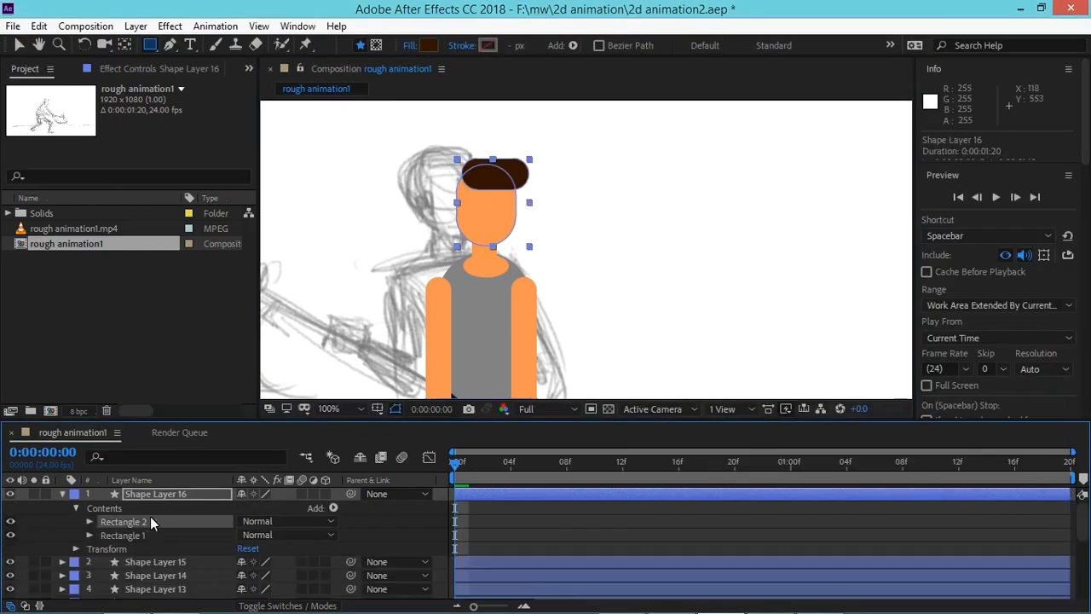
drag(254, 548, 270, 554)
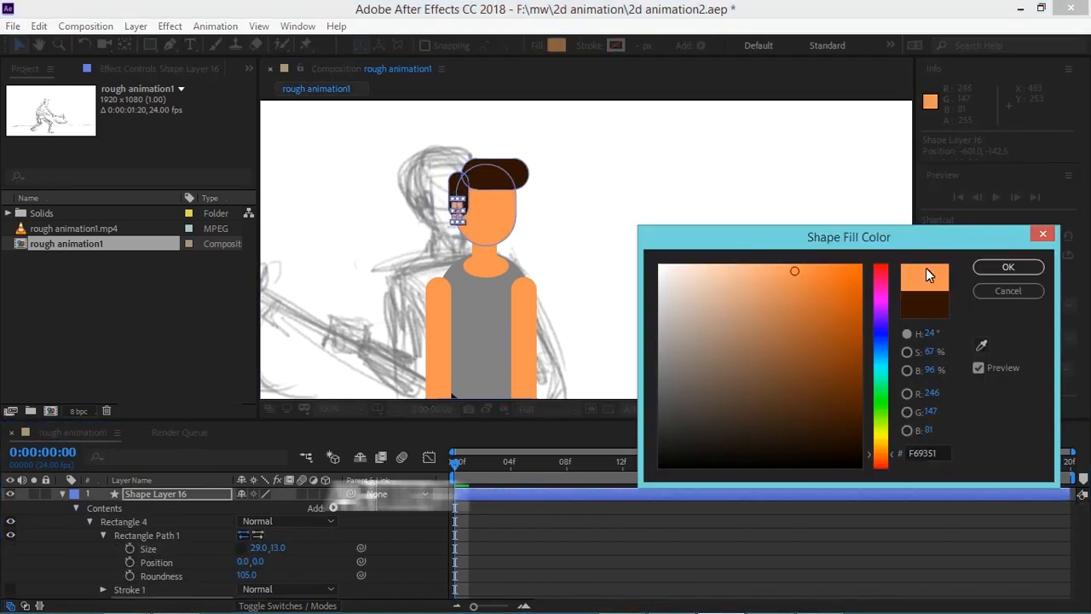
click(993, 266)
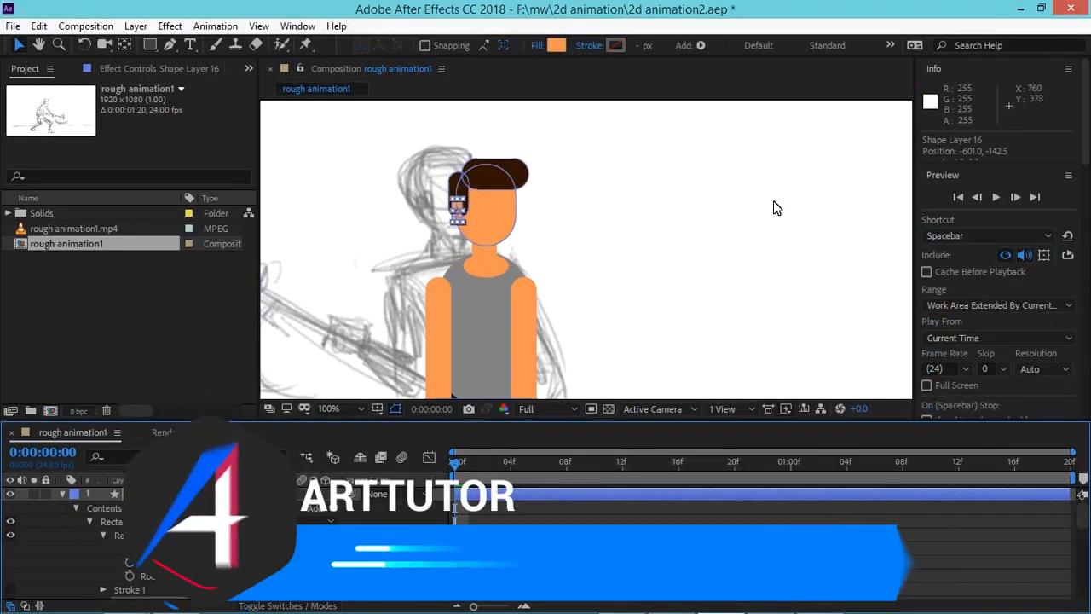
click(584, 216)
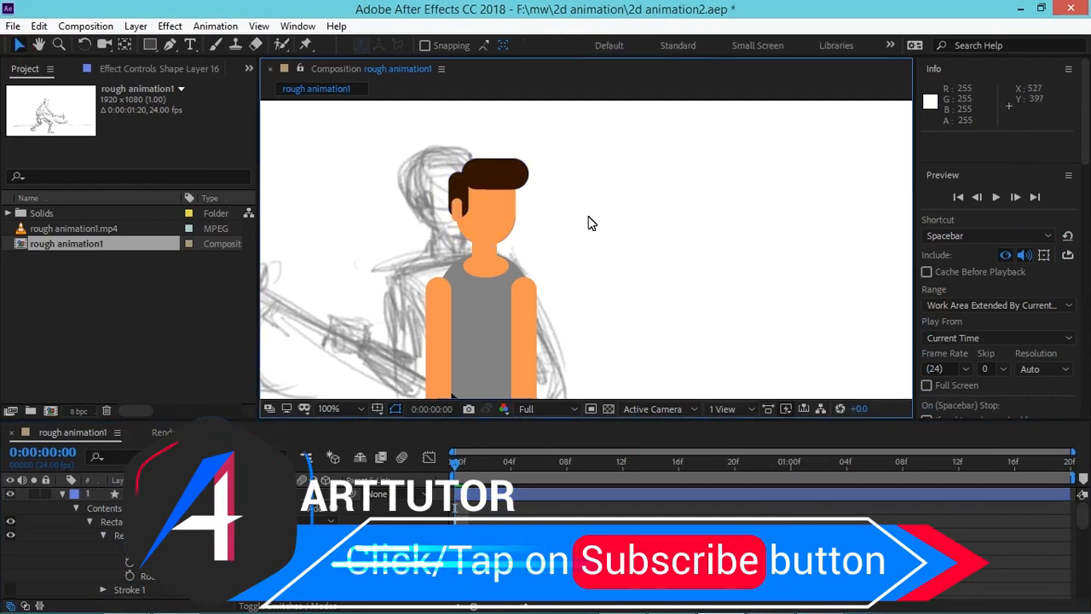
Step: Collapse the finished head layer and nudge it down and slightly right onto the neck
click(486, 243)
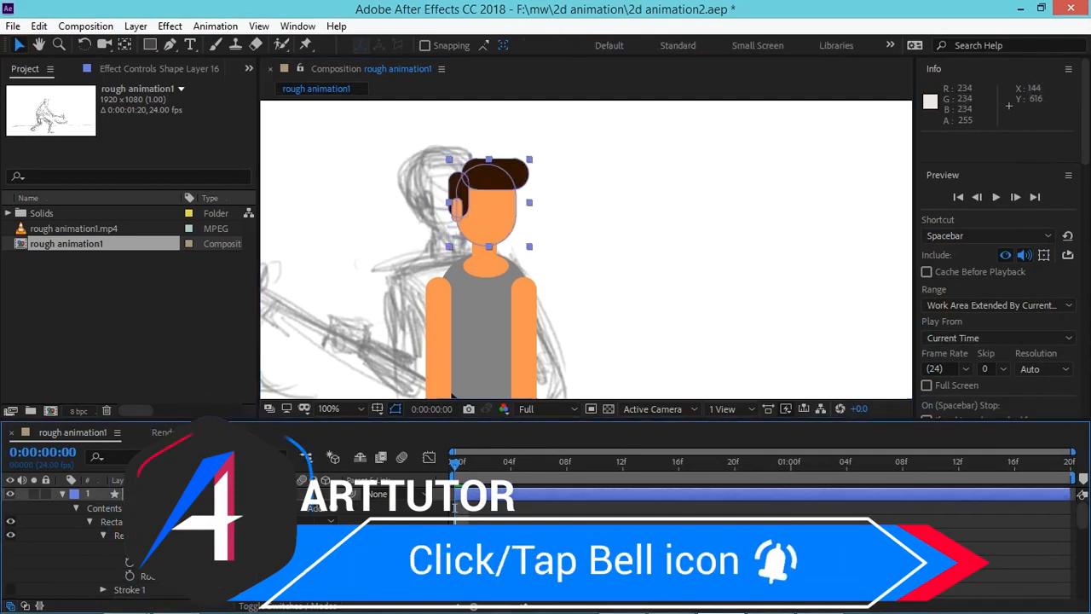
click(60, 493)
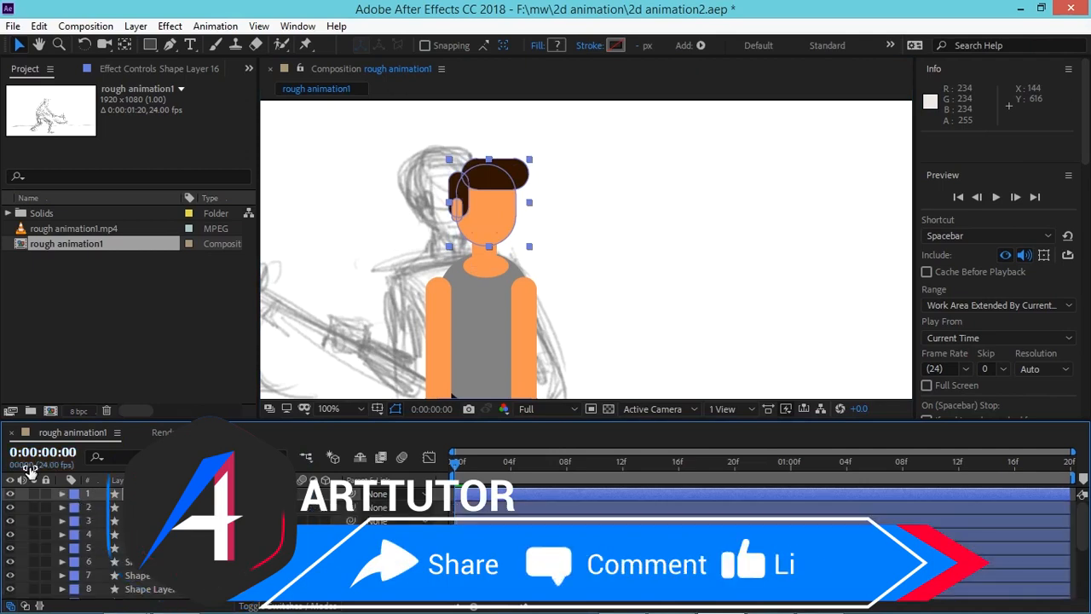
key(shift+Down)
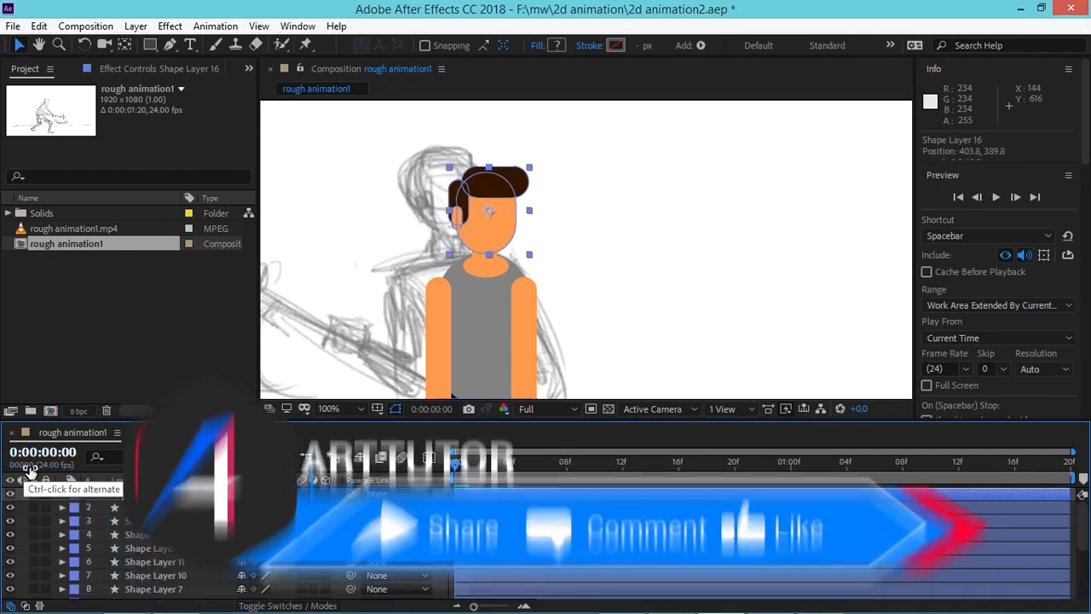
key(Right)
key(Right)
click(579, 303)
Step: Draw a small skin-coloured rectangle at the bottom end of the left leg as a foot
key(space)
drag(584, 306, 582, 111)
key(q)
mouse_move(441, 264)
mouse_down()
mouse_move(486, 292)
mouse_move(482, 276)
mouse_up()
key(v)
click(466, 304)
Step: Adjust the foot rectangle's size and roundness until it forms a circle, and collapse its layer
click(89, 522)
click(103, 535)
drag(255, 549, 257, 552)
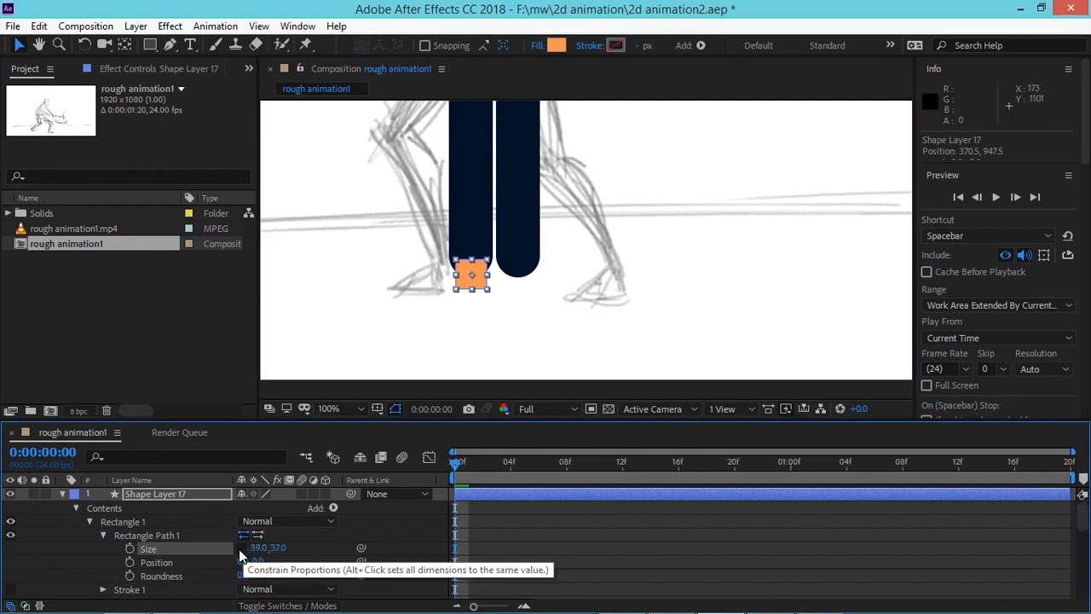
mouse_move(245, 575)
mouse_down()
mouse_move(300, 571)
mouse_move(228, 585)
mouse_up()
drag(279, 549, 298, 565)
drag(1082, 514, 1082, 512)
drag(490, 275, 490, 275)
click(63, 494)
Step: Duplicate the foot layer and move the copy right onto the bottom of the right leg
click(145, 492)
key(ctrl+d)
key(shift+Right)
key(shift+Right)
key(shift+Right)
key(shift+Right)
key(shift+Right)
key(shift+Right)
key(Right)
key(Right)
click(321, 255)
Step: Draw a skin-coloured rectangle about 35 by 36 at the lower end of the left arm as a hand
scroll(665, 200, down, 3)
scroll(656, 197, up, 2)
key(space)
drag(443, 178, 467, 287)
key(period)
key(q)
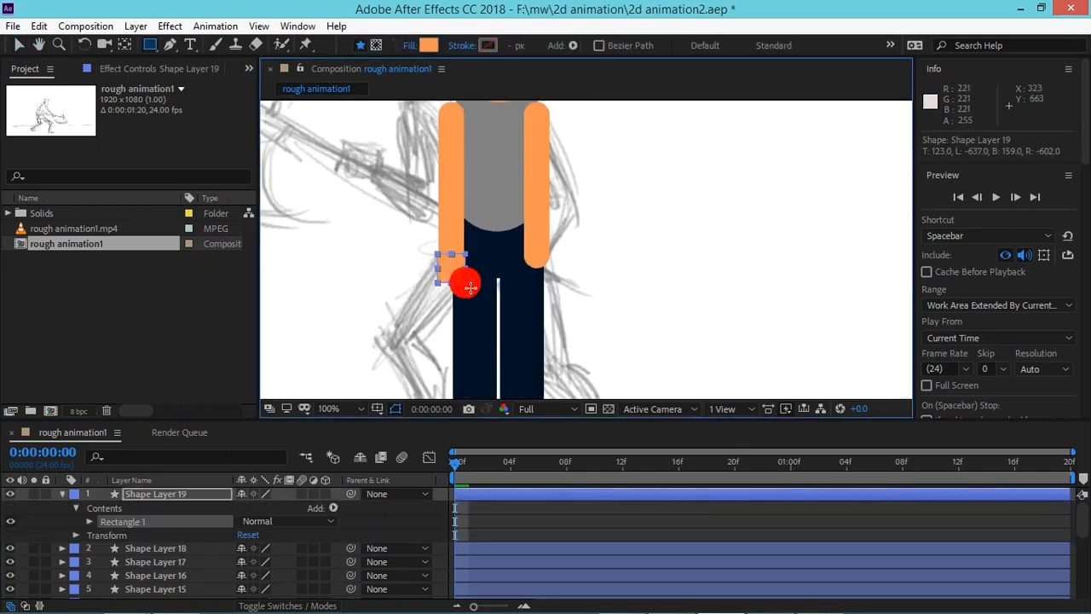
Step: Set the hand rectangle's roundness to 63, then nudge its collapsed layer up onto the arm
click(90, 522)
click(104, 535)
drag(244, 575, 297, 576)
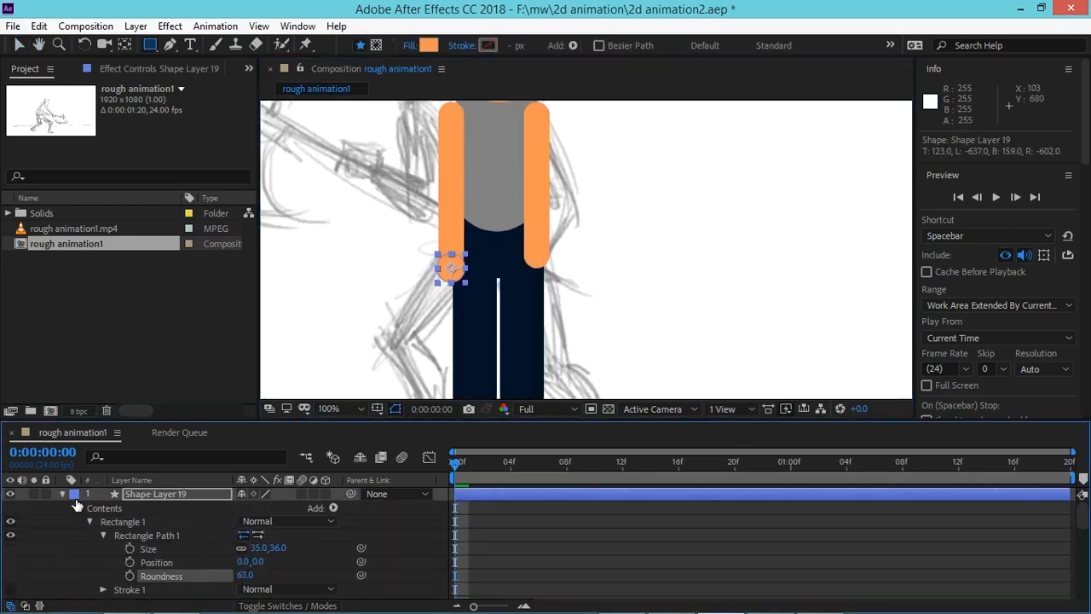
click(63, 494)
key(shift+Up)
Step: Duplicate the hand layer and move the copy right onto the end of the right arm
key(ctrl+d)
key(shift+Right)
key(shift+Right)
key(shift+Right)
key(shift+Right)
key(shift+Right)
key(shift+Right)
key(shift+Right)
key(shift+Right)
key(shift+Right)
key(shift+Right)
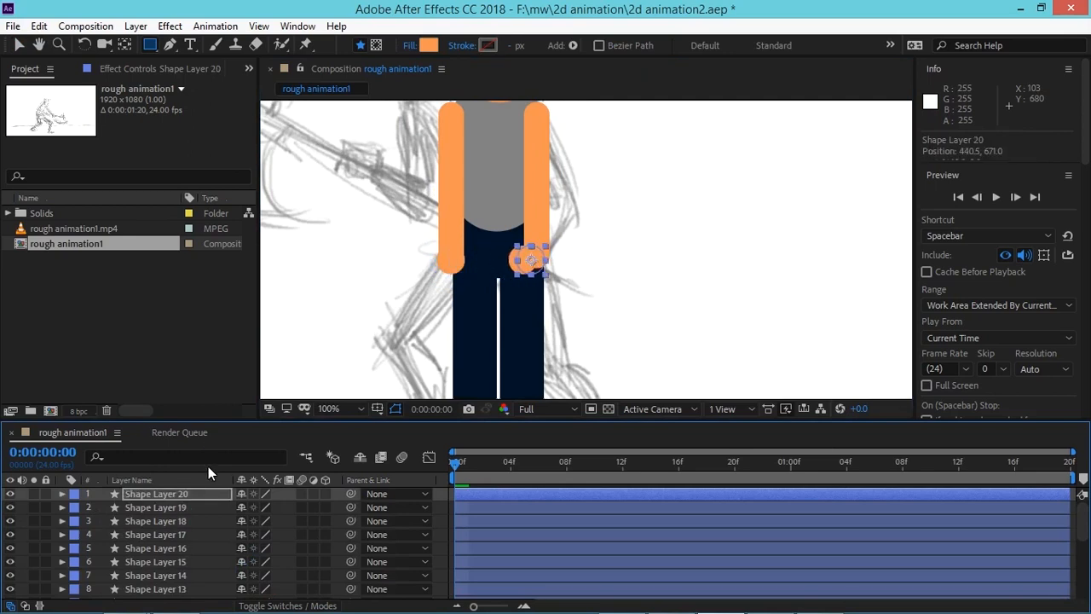
key(Left)
click(19, 44)
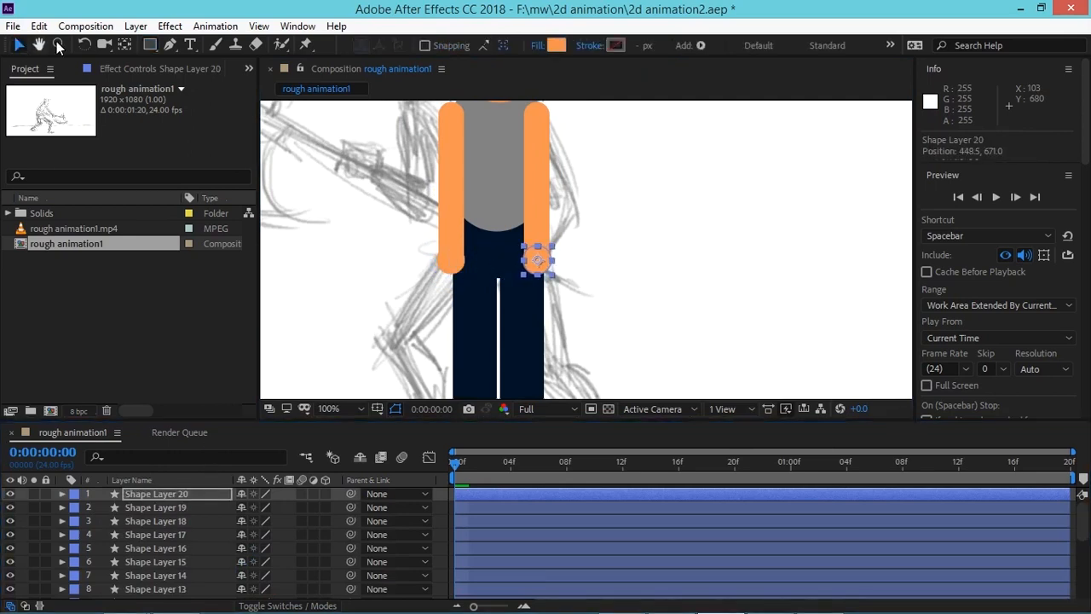
Step: Move the right arm's anchor points to the joints: upper arm to the shoulder, hand to the wrist, forearm to the elbow
click(310, 228)
drag(585, 203, 606, 254)
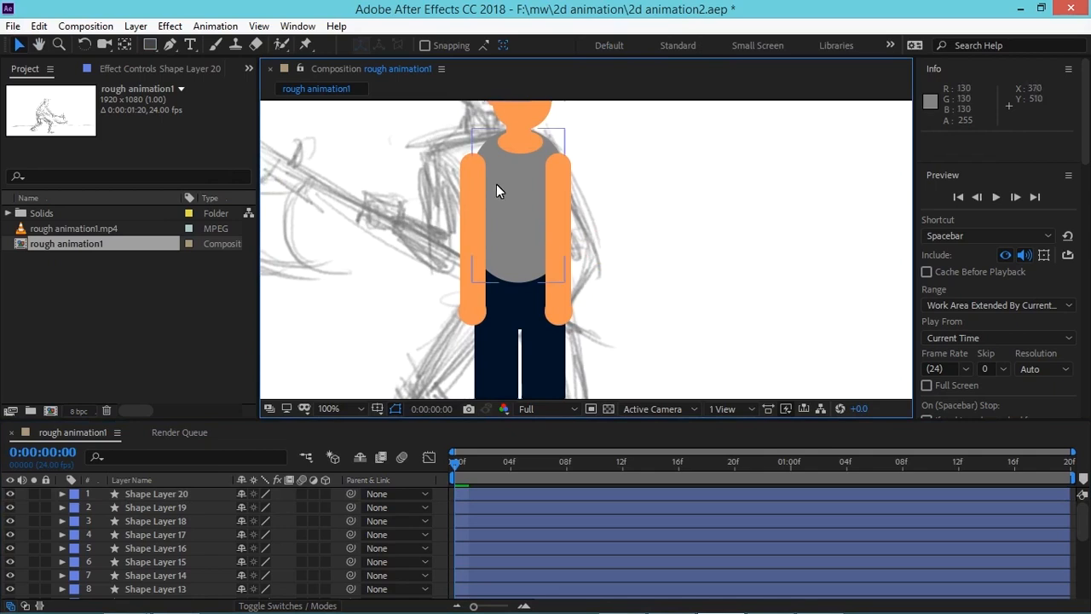
scroll(588, 281, down, 2)
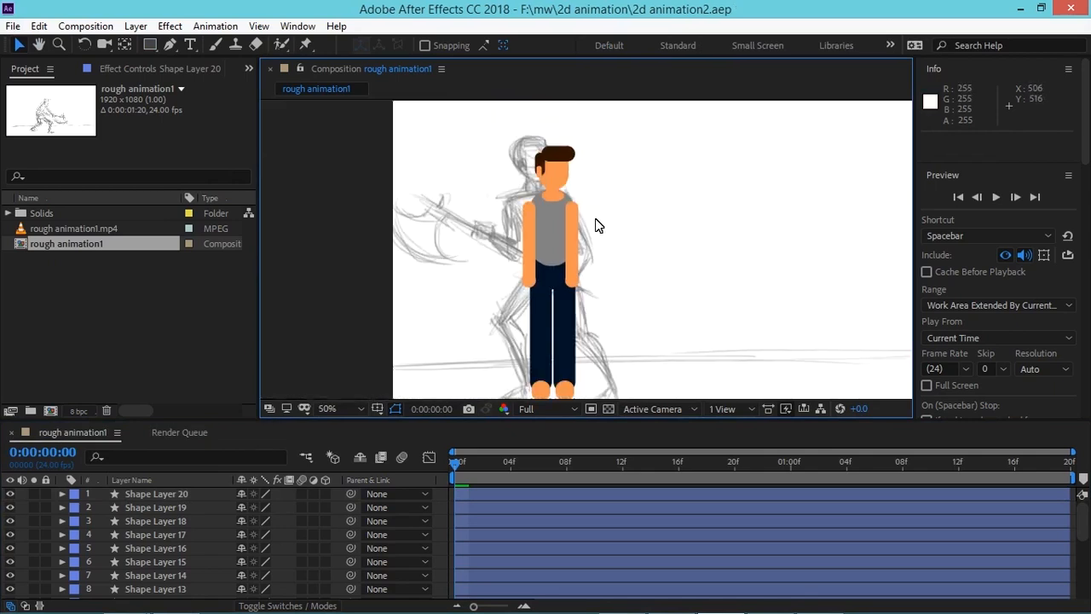
scroll(641, 228, up, 2)
click(563, 182)
click(124, 44)
drag(559, 196, 560, 163)
drag(561, 311, 563, 309)
click(557, 272)
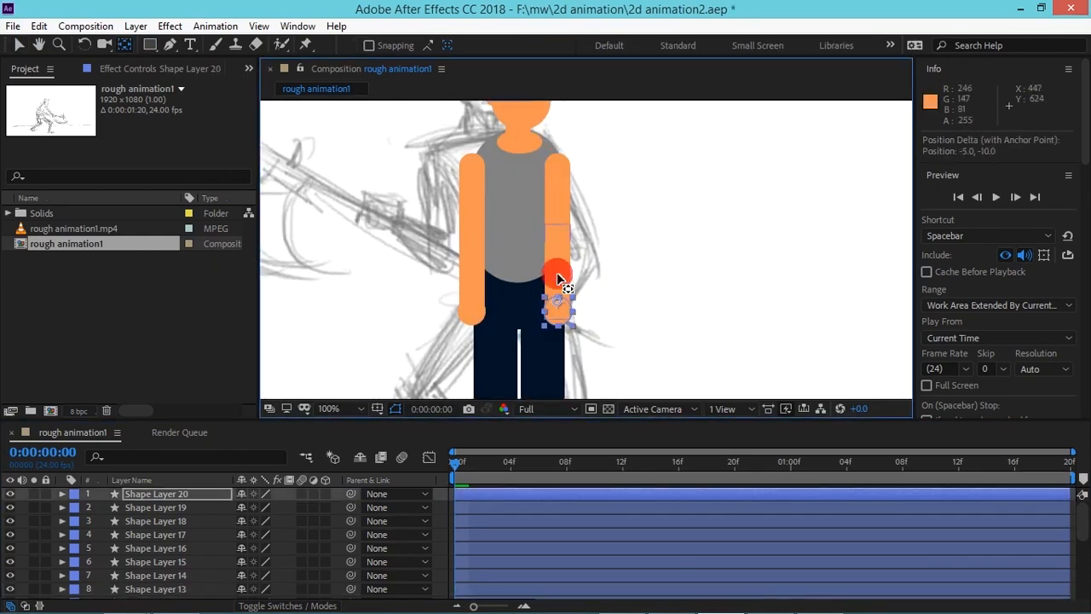
drag(557, 272, 557, 231)
Step: Move the left arm's anchor points to the shoulder, elbow and wrist for the upper arm, forearm and hand
click(473, 202)
drag(473, 201, 474, 159)
click(559, 168)
click(473, 272)
drag(473, 272, 472, 234)
click(473, 312)
drag(473, 311, 472, 302)
Step: Move the neck's anchor point to its base and the head's anchor point down to the chin
click(513, 142)
click(519, 126)
drag(519, 124, 519, 139)
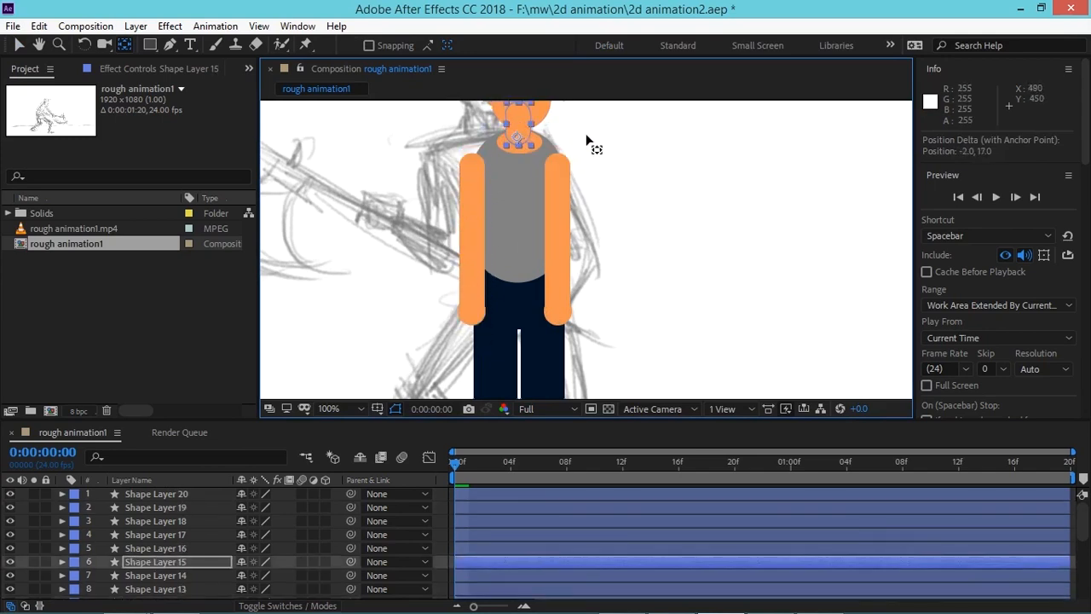
drag(585, 133, 588, 203)
click(546, 173)
drag(528, 156, 517, 193)
Step: Move the torso's anchor point down to its lower end at the waist
click(521, 221)
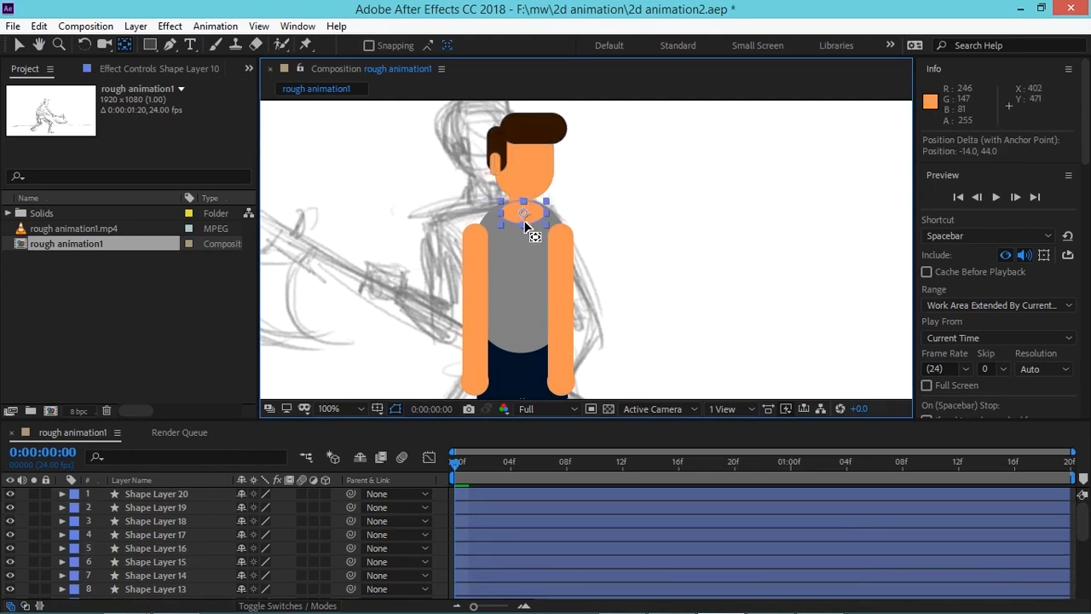
drag(615, 319, 609, 150)
click(526, 149)
drag(534, 155, 527, 213)
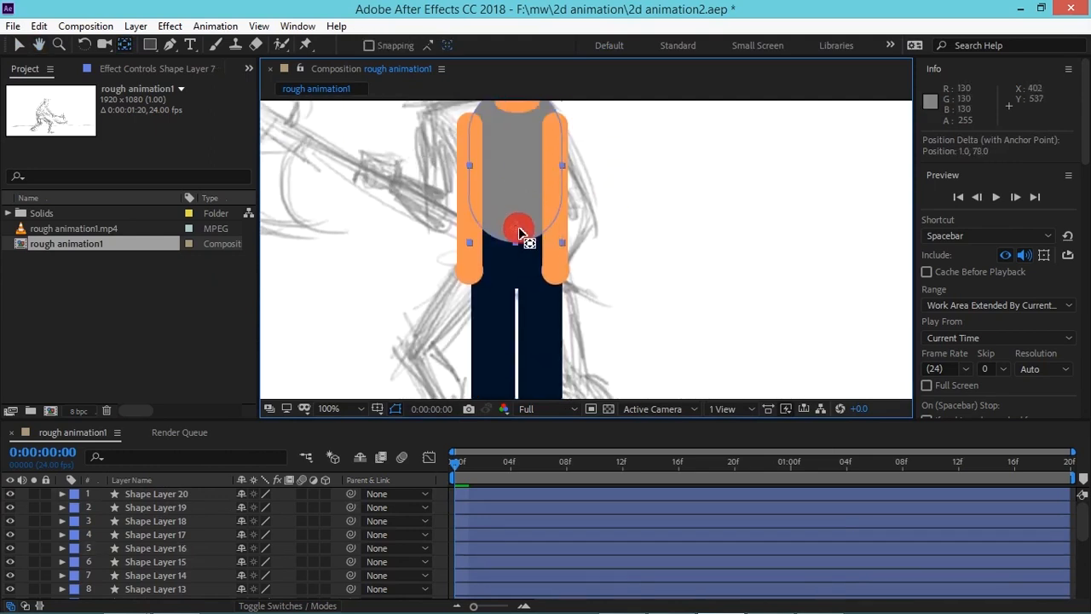
Step: Move the anchor points of both thighs up to the hip joints
click(520, 284)
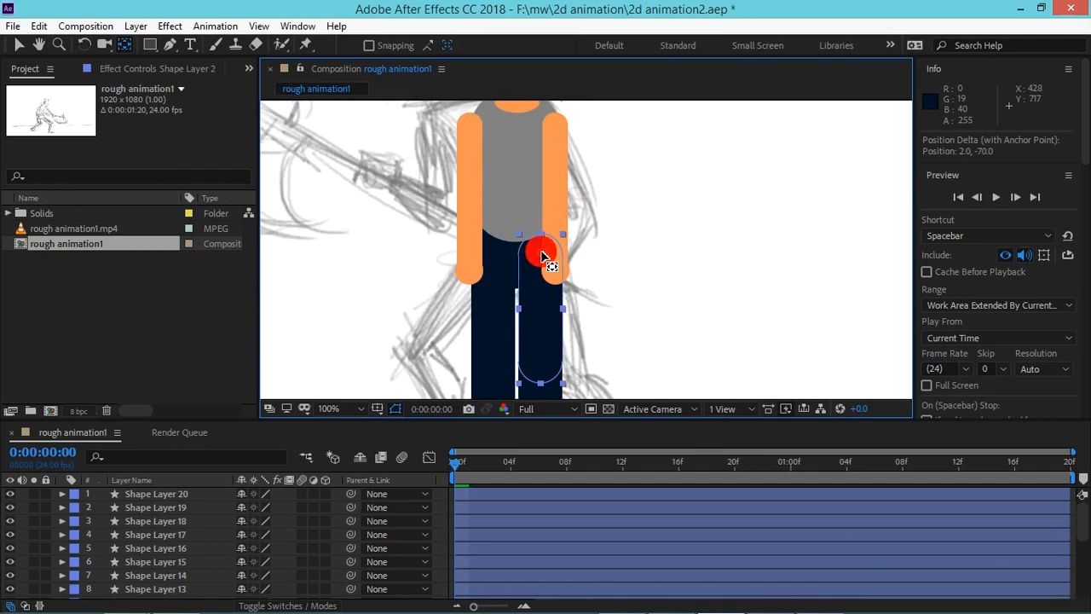
click(489, 315)
drag(493, 308, 543, 247)
Step: Move the anchor points of both lower legs up to the knees
click(539, 314)
drag(560, 396, 563, 263)
click(500, 280)
drag(497, 284, 498, 223)
click(542, 282)
drag(542, 283, 541, 224)
Step: Move the anchor points of both feet up to the ankles
click(496, 353)
drag(496, 354, 544, 344)
click(544, 355)
drag(591, 132, 605, 316)
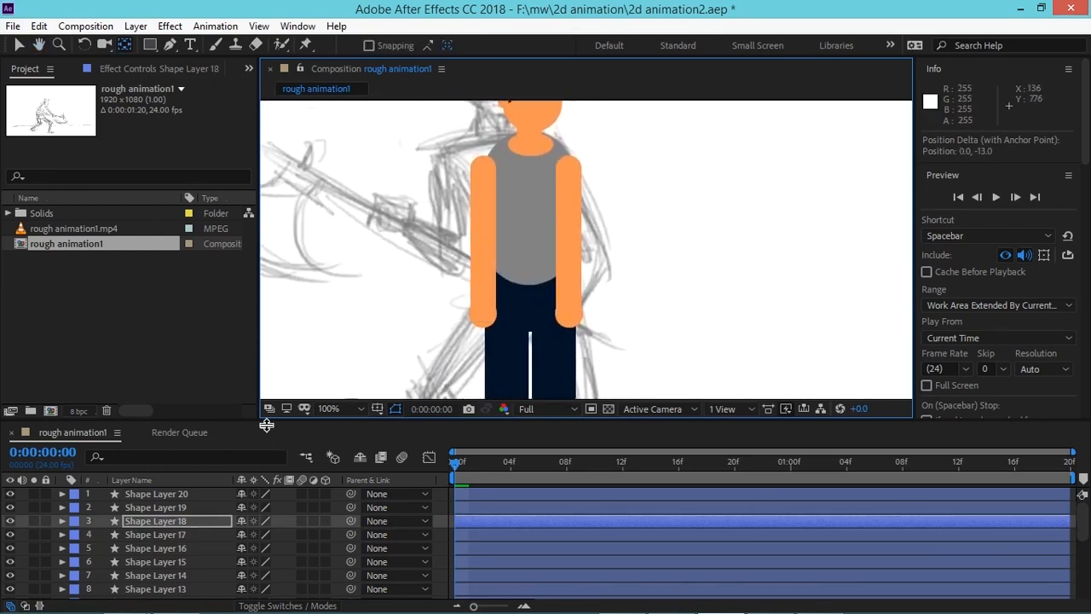
Step: Enlarge the timeline area to show more layers and save the project
drag(266, 424, 266, 329)
scroll(188, 551, down, 3)
click(188, 550)
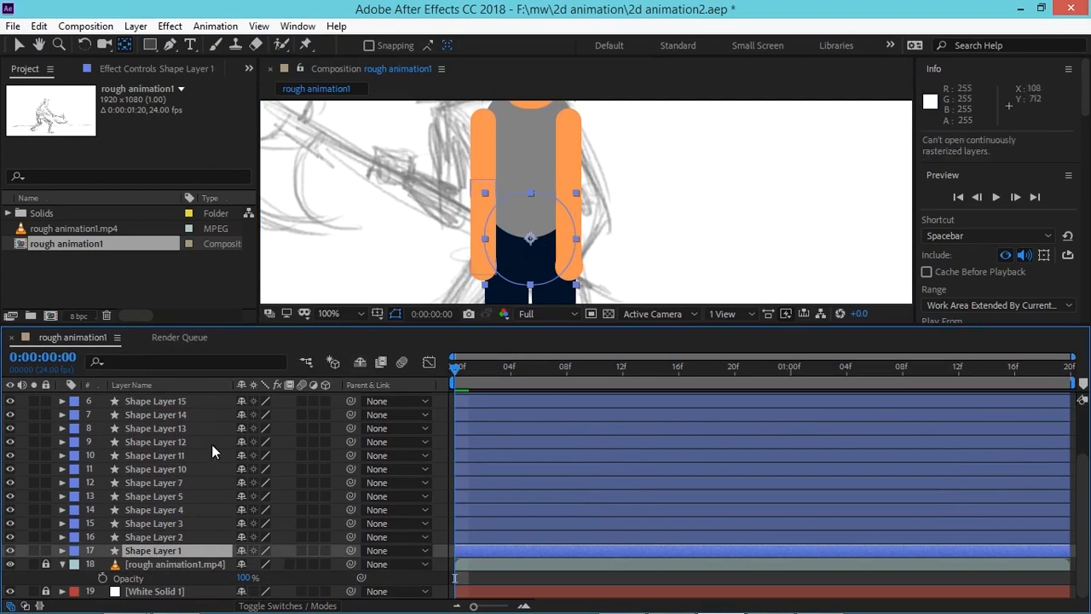
click(377, 162)
key(ctrl+s)
Step: Select the left and right foot shapes in turn to identify their layers
key(space)
drag(490, 284, 456, 94)
drag(320, 294, 465, 94)
drag(519, 115, 487, 247)
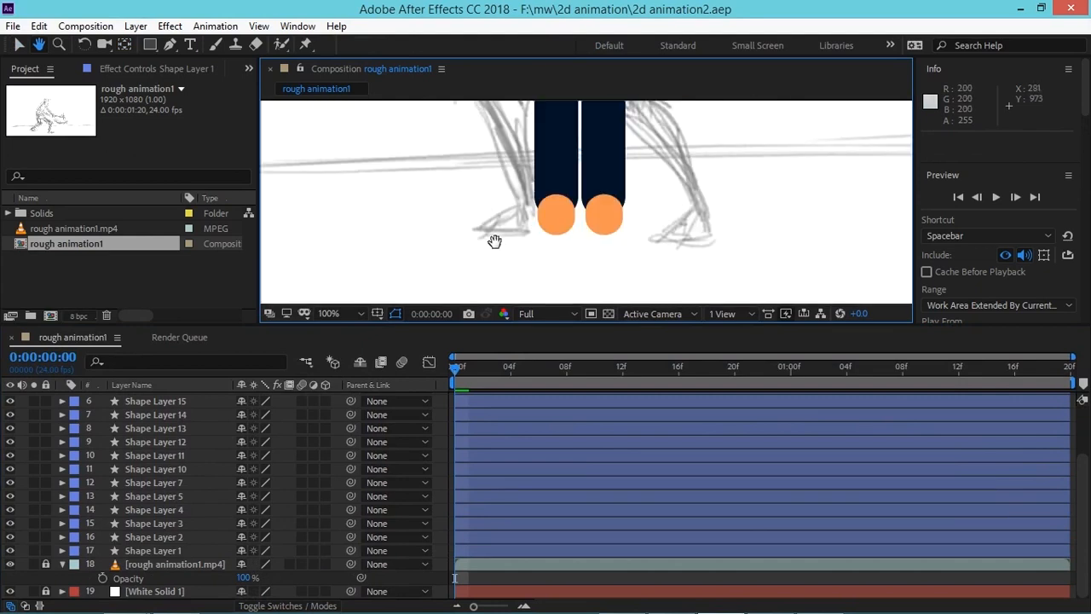
click(555, 215)
mouse_move(1082, 495)
mouse_down()
mouse_move(1078, 413)
mouse_move(1080, 512)
mouse_up()
key(Return)
click(603, 217)
click(852, 550)
Step: Rename Shape Layer 1, the circle at the hips, as pelvis
key(space)
drag(419, 119, 396, 281)
click(161, 552)
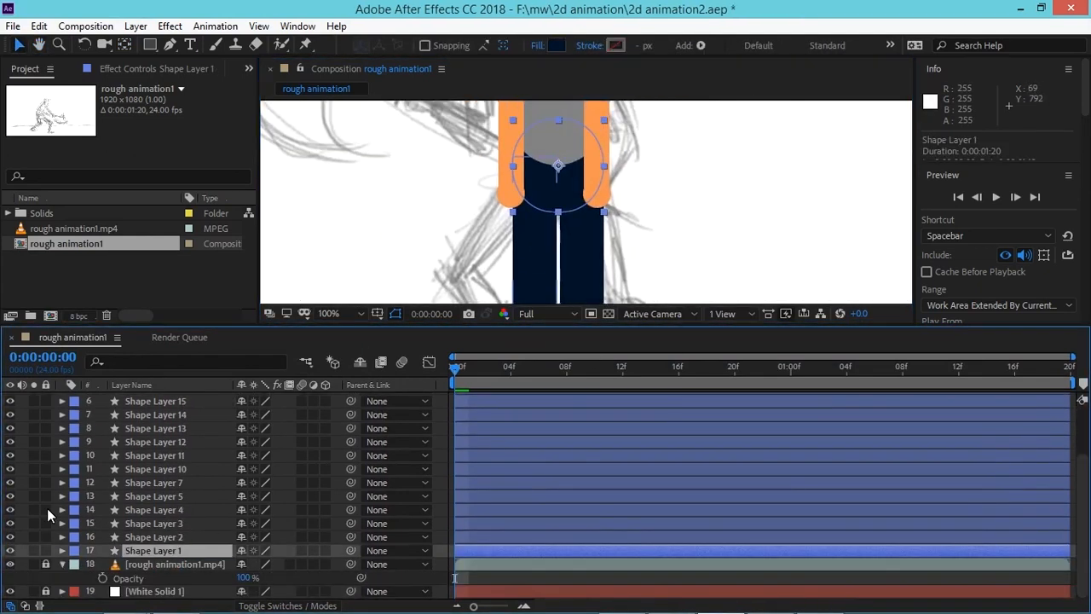
key(Return)
text(pelvis)
key(Return)
Step: Rename the right thigh layer as righttigh and the right lower leg layer as rightlowerleg
key(ctrl+Up)
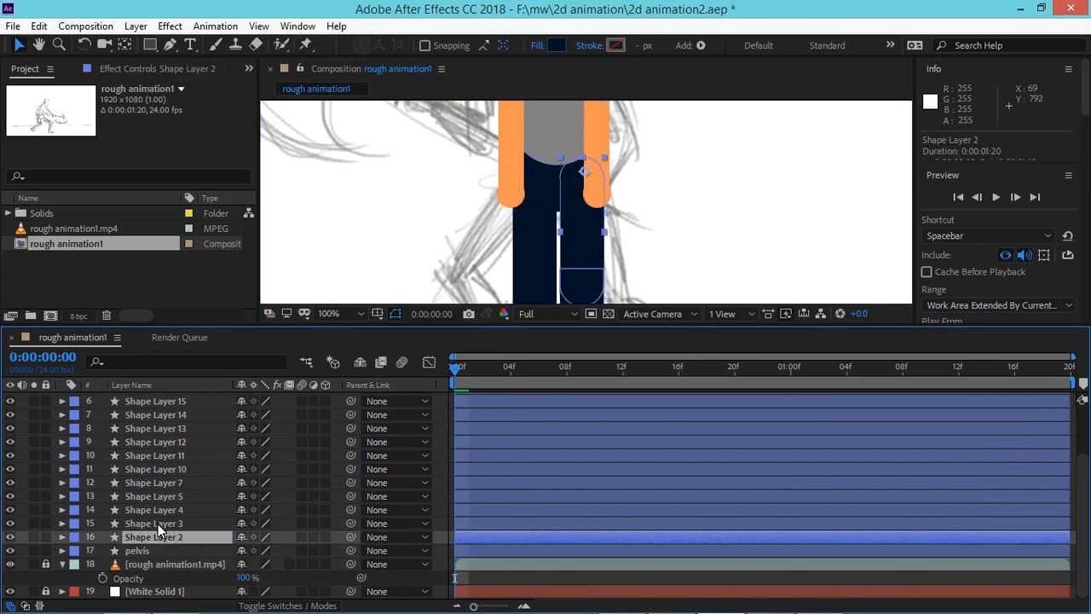
key(Return)
click(169, 520)
key(Return)
text(rightlowerleg)
key(Return)
Step: Rename the left thigh layer as leftitgh and the left lower leg layer as leftlowerleg
click(211, 509)
key(Return)
text(leftitgh)
key(Return)
click(182, 496)
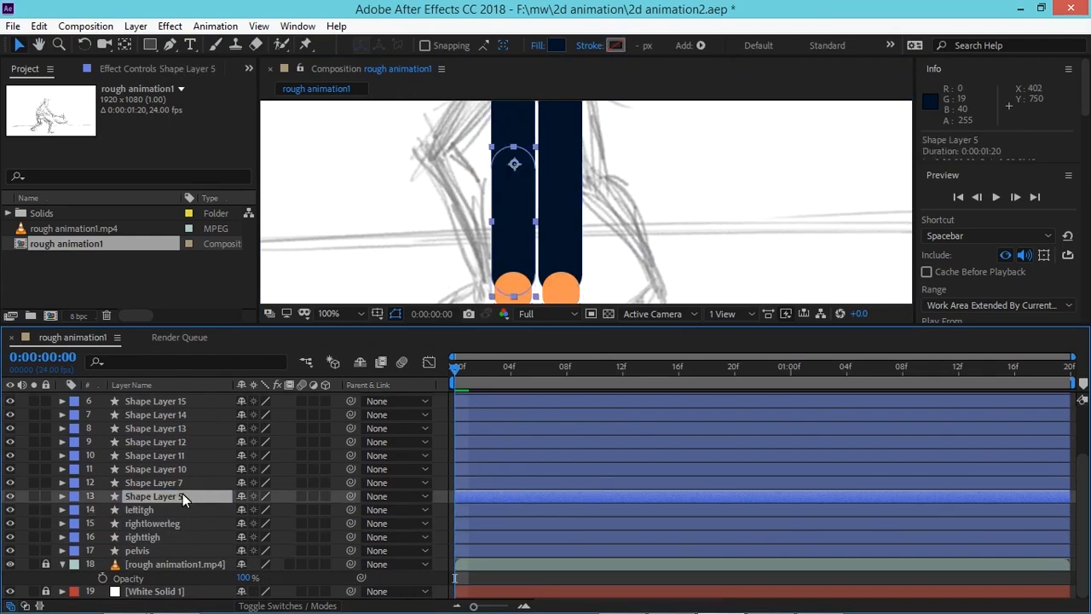
key(Return)
Step: Rename Shape Layer 7, the grey shirt shape, as torso
click(182, 482)
drag(368, 128, 359, 337)
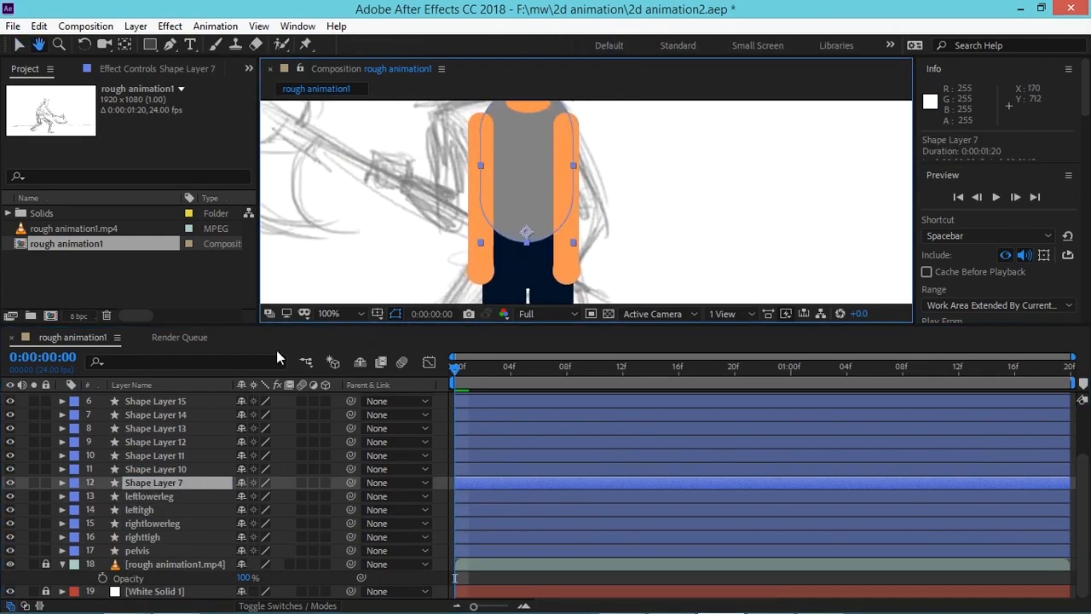
click(161, 483)
key(Return)
text(torso)
key(Return)
Step: Delete Shape Layer 10, the skin-coloured neckline oval on top of the shirt
click(147, 468)
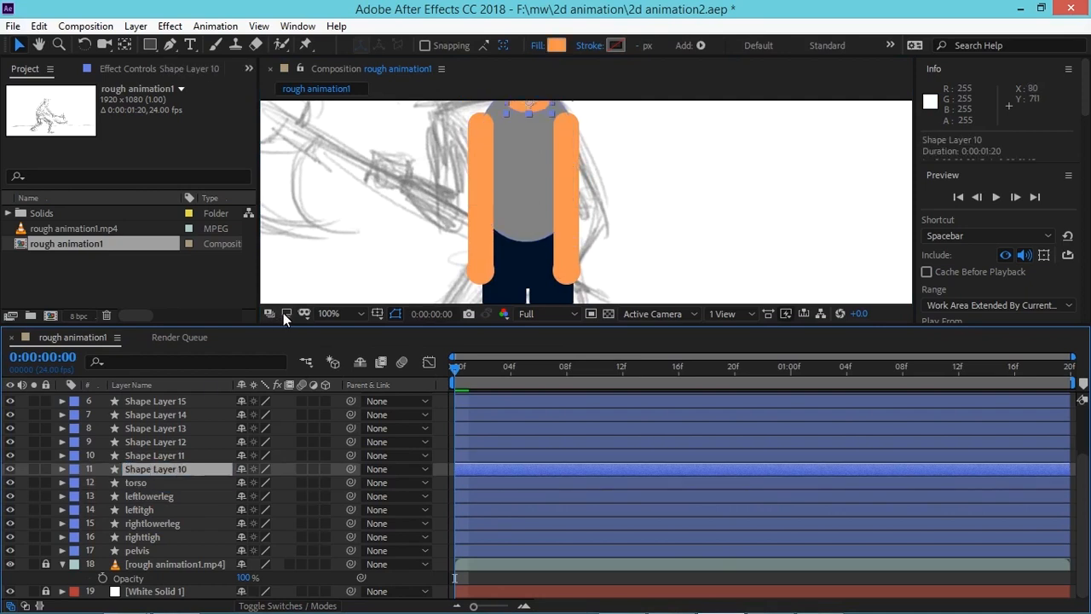
scroll(283, 313, up, 3)
key(ctrl+Down)
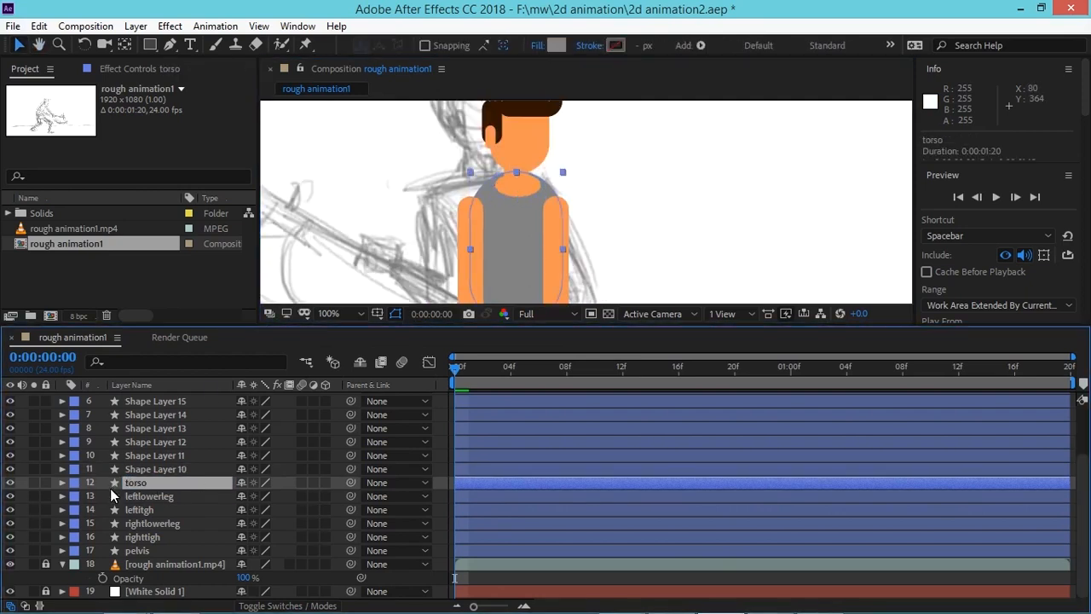
click(158, 471)
key(Delete)
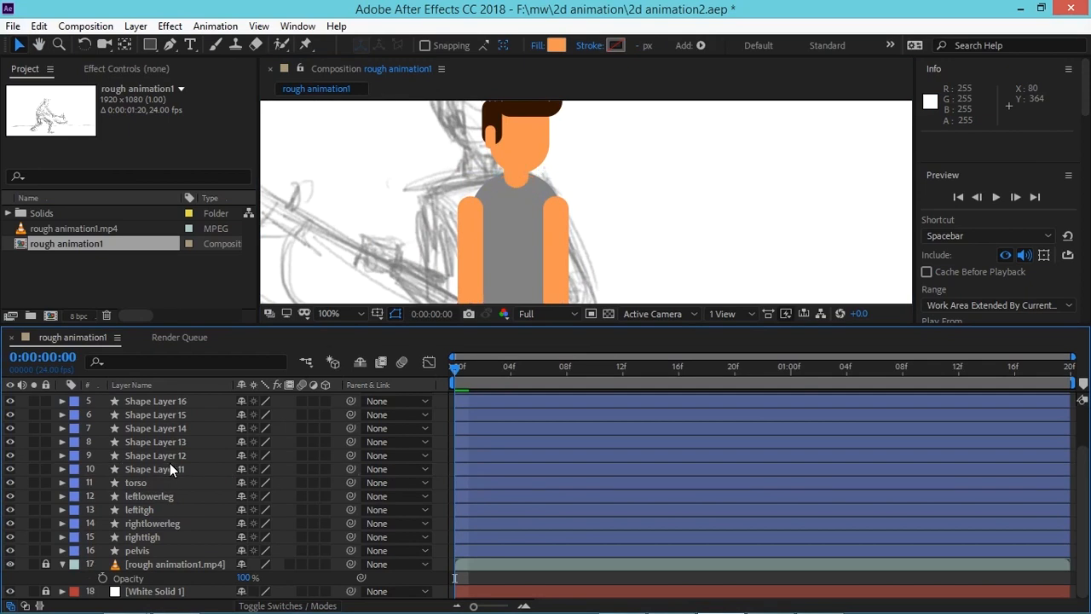
Step: Rename the left upper arm layer as leftupperhand and the left forearm layer as leftlowerhand
click(152, 482)
click(62, 482)
click(62, 455)
click(135, 468)
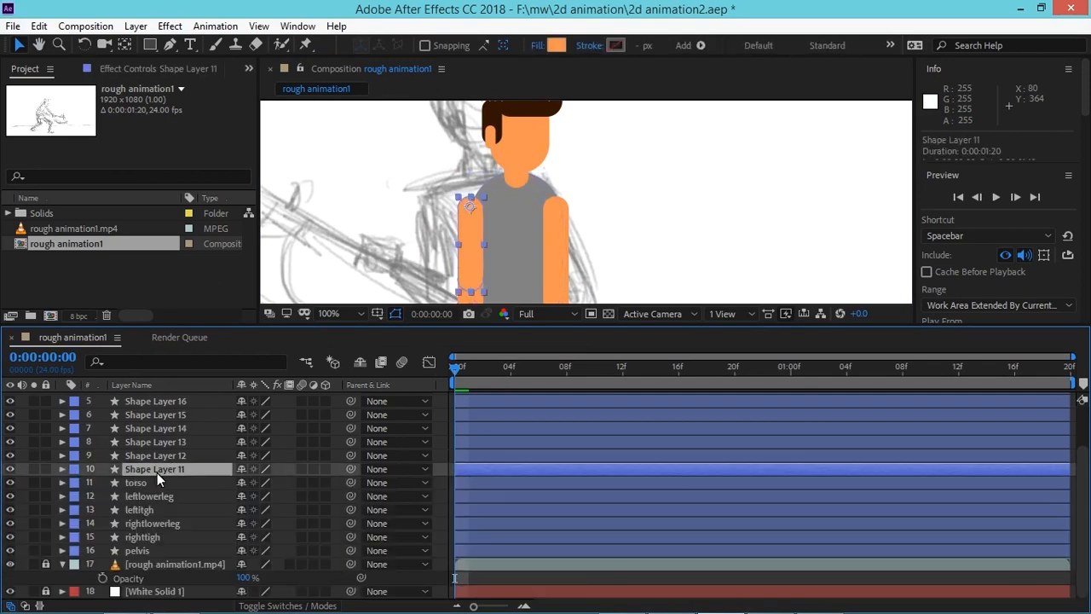
key(Return)
text(leftupperhand)
key(Return)
click(189, 454)
key(Return)
text(hand)
key(Return)
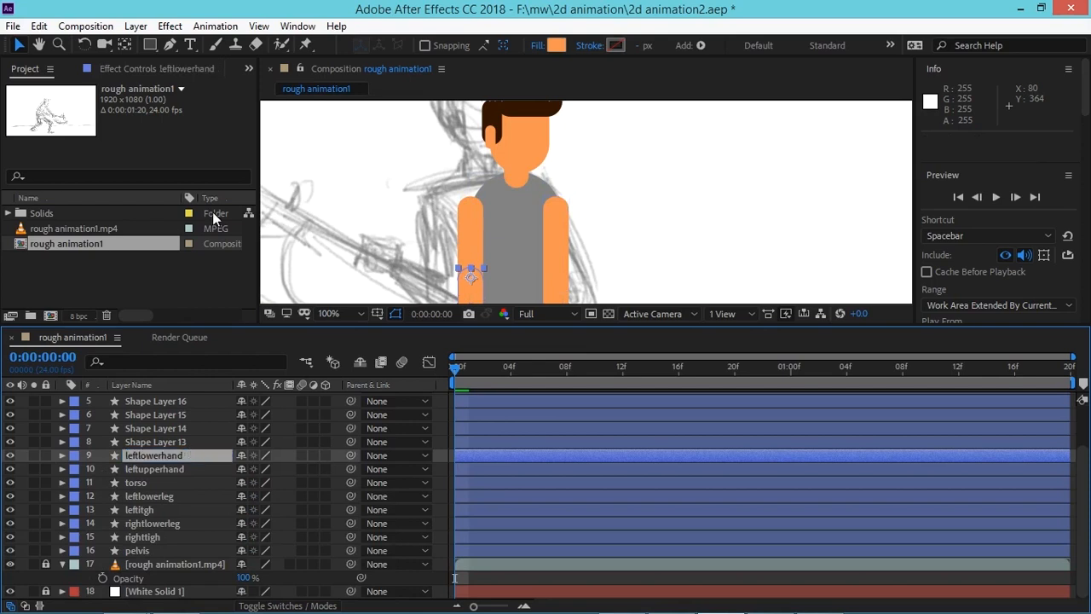
Step: Move the right upper arm's anchor point to the shoulder and rename its layer as rightupperhand
key(ctrl+Up)
key(y)
mouse_move(552, 219)
mouse_down()
mouse_move(542, 232)
mouse_move(556, 207)
mouse_up()
key(v)
key(Return)
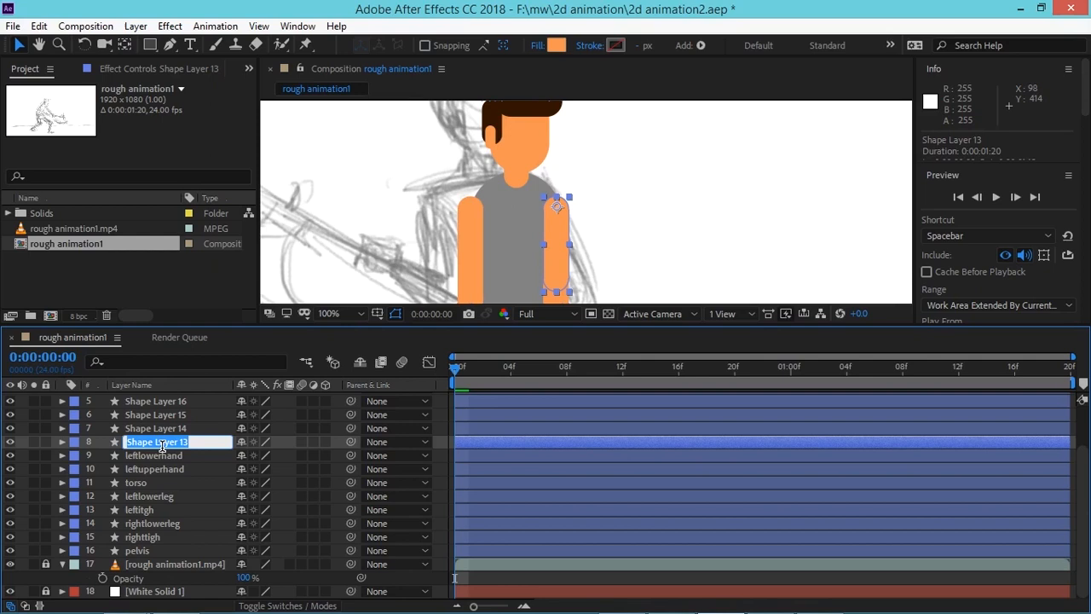
text(rightupperhand)
key(Return)
Step: Rename the right forearm layer as rightlowerhand and Shape Layer 15 as neck
click(180, 426)
key(Return)
text(rightlowerhand)
key(Return)
key(ctrl+Up)
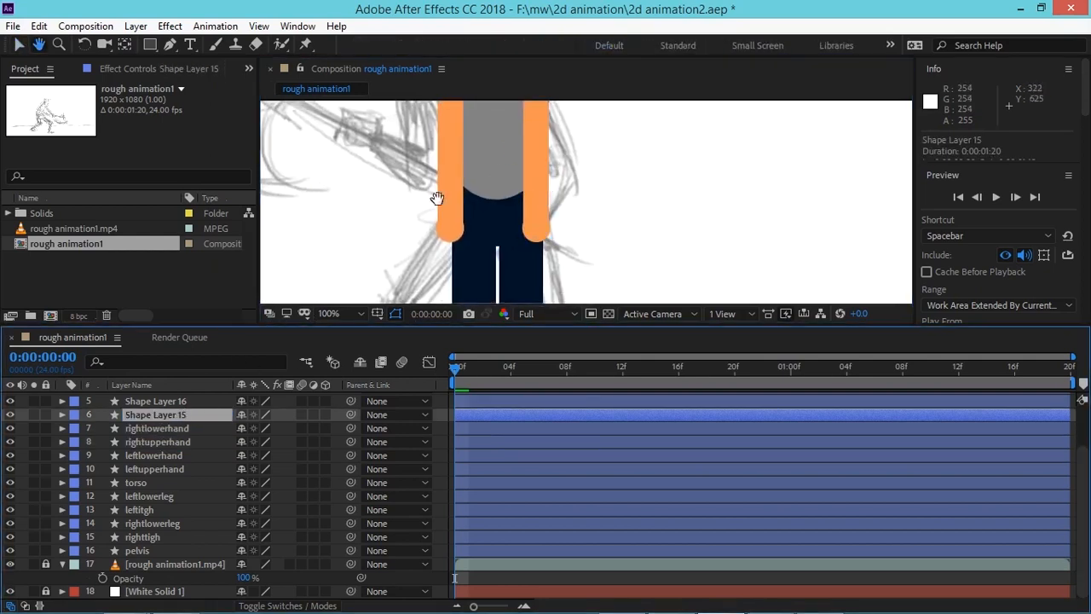
key(Return)
text(neck)
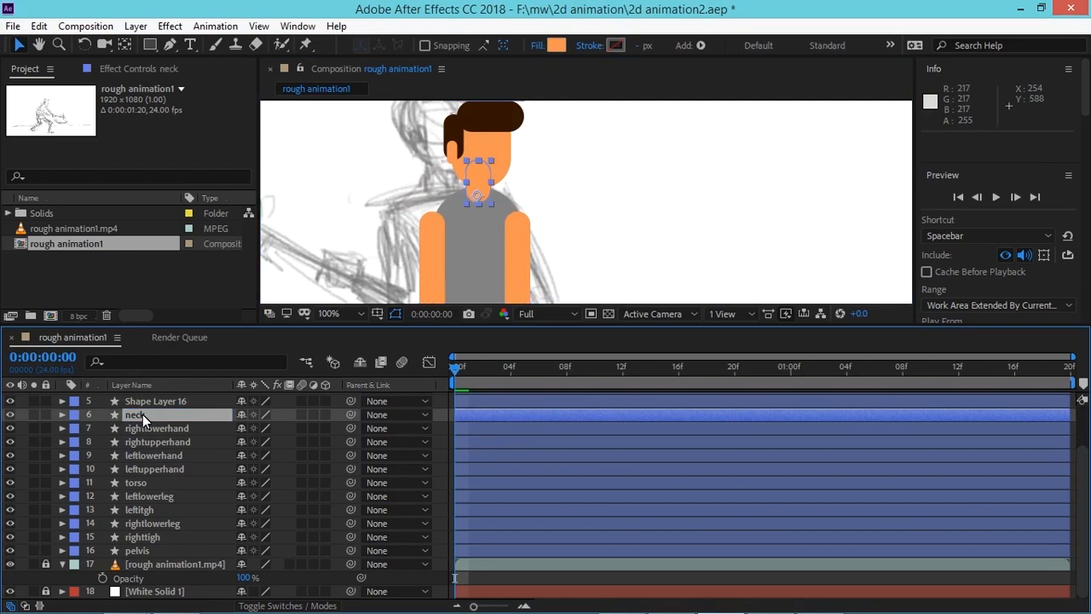
Step: Rename Shape Layer 16, the face shape above the neck layer, as head
key(Return)
key(ctrl+Up)
key(Return)
text(head)
key(Return)
scroll(186, 434, up, 3)
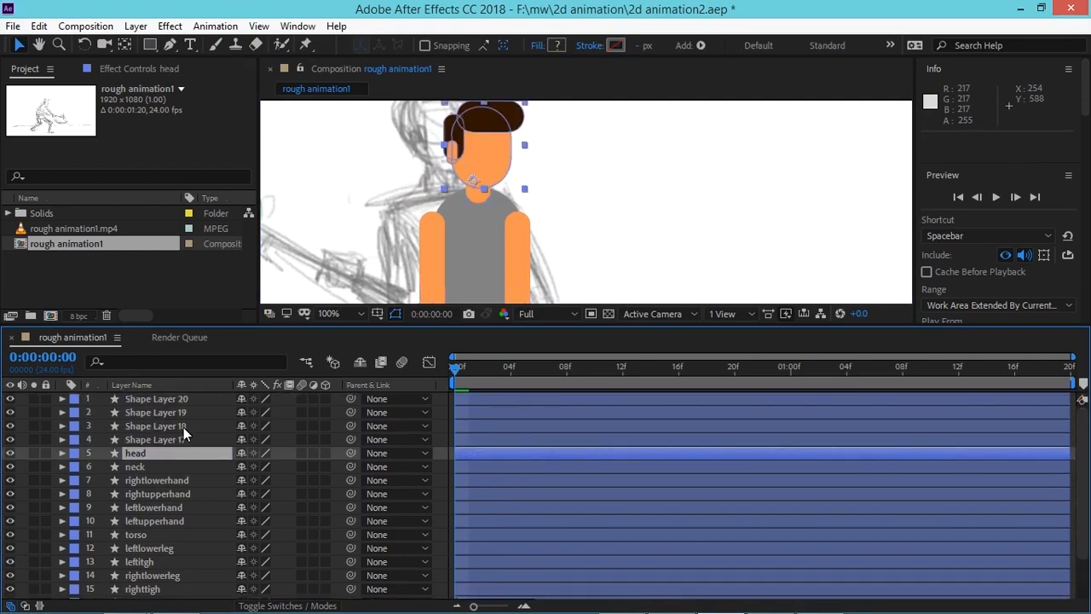
Step: Rename Shape Layer 17 as leftfoot and Shape Layer 18 as rightfoot
click(187, 436)
key(Return)
text(leftfoot)
key(Return)
key(ctrl+Up)
key(Return)
text(rightfoot)
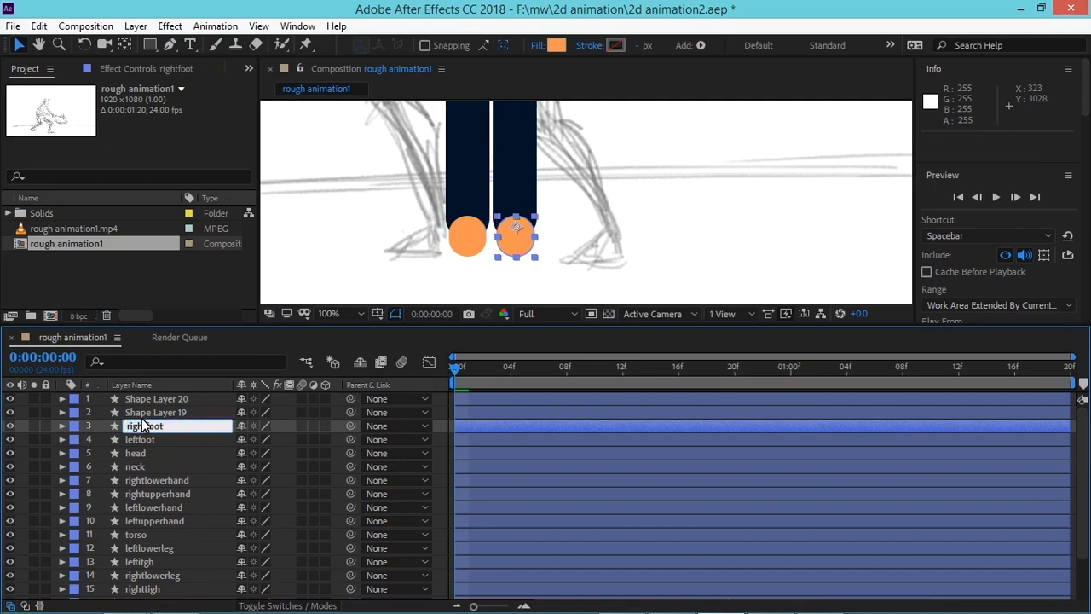
key(Return)
Step: Rename Shape Layer 19 as leftpalm and Shape Layer 20 as rightpalm, and save the project
key(ctrl+Up)
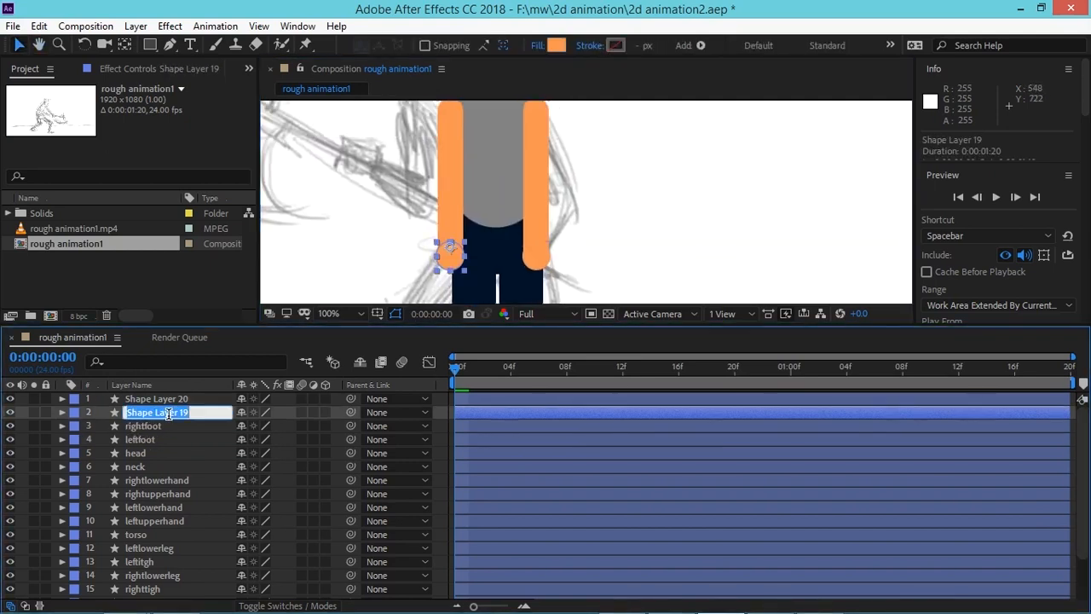
text(alm)
key(Return)
click(166, 398)
text(rightpalm)
key(Return)
click(671, 243)
key(ctrl+s)
Step: Parent the left thigh layer leftitgh to pelvis, and leftlowerleg to leftitgh
click(477, 277)
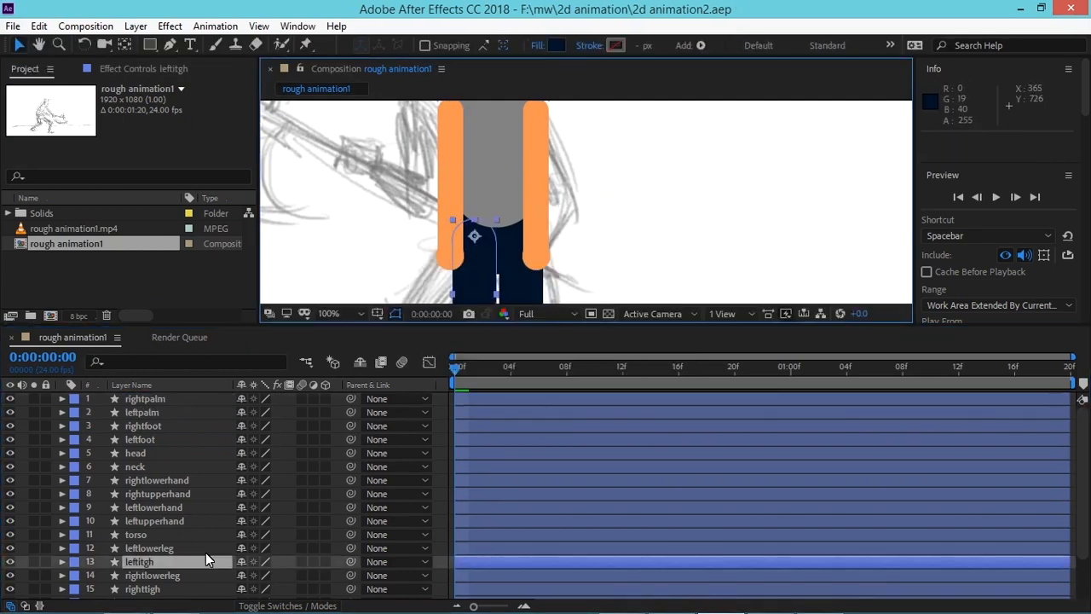
drag(401, 324, 409, 199)
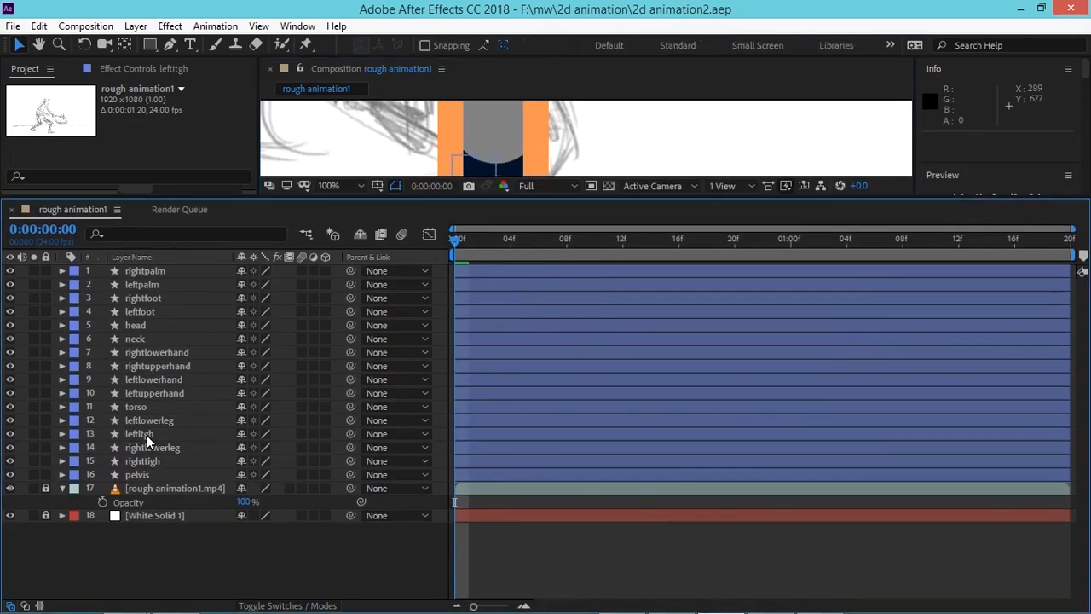
drag(350, 434, 152, 475)
drag(350, 420, 149, 434)
drag(487, 201, 486, 321)
scroll(542, 213, down, 2)
drag(542, 213, 526, 133)
drag(344, 317, 340, 288)
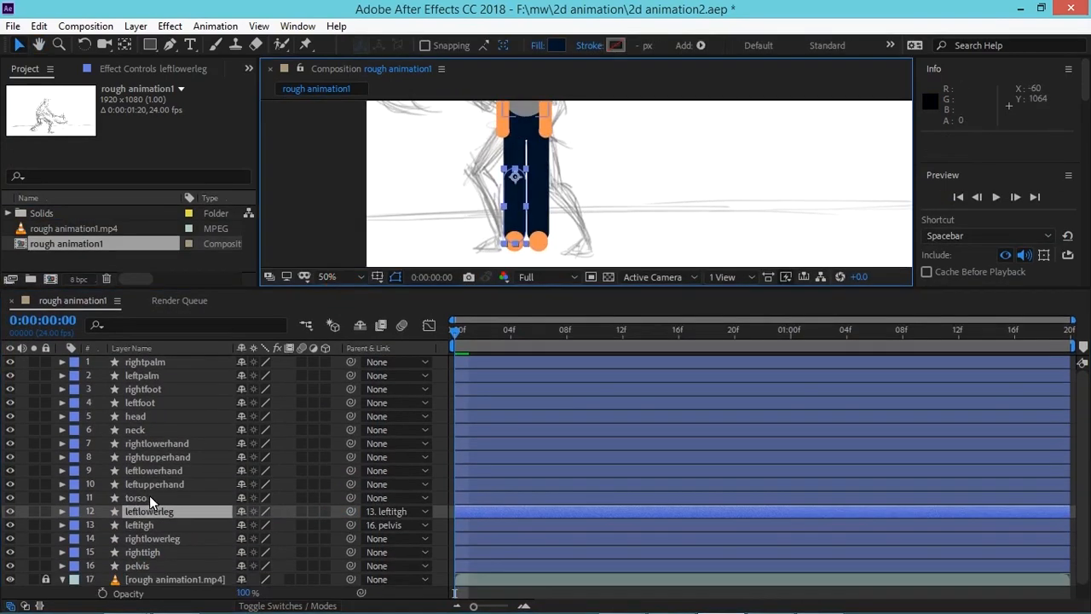
Step: Parent the torso and righttigh layers to pelvis, and rightlowerleg to righttigh
click(150, 497)
drag(350, 497, 170, 565)
click(162, 553)
drag(351, 539, 183, 553)
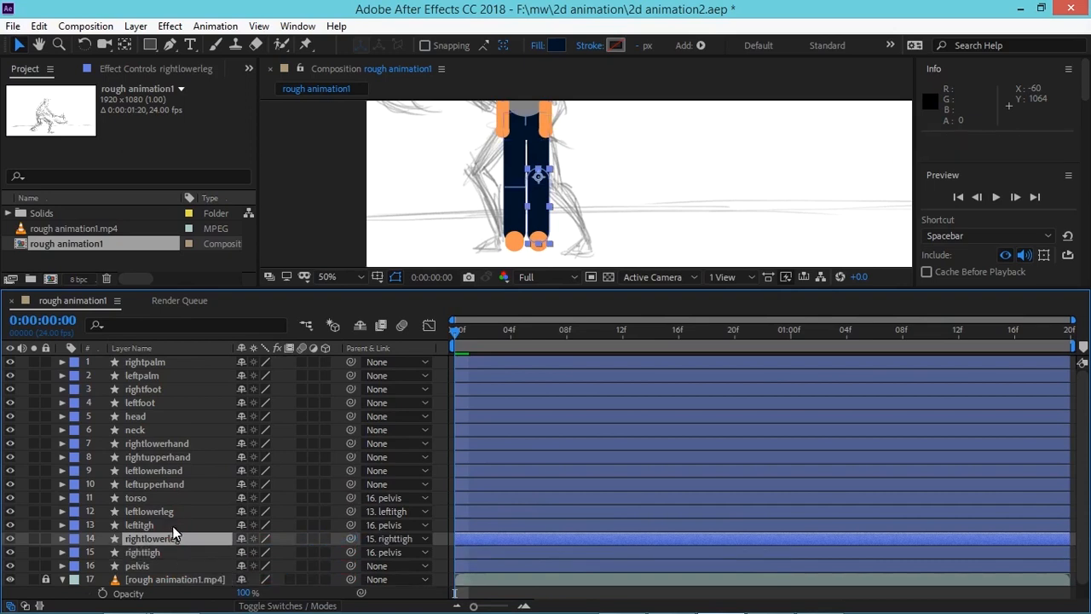
Step: Parent leftupperhand and rightupperhand to torso, leftlowerhand to leftupperhand, and rightlowerhand to rightupperhand
click(162, 484)
drag(351, 484, 181, 484)
click(175, 470)
click(179, 457)
drag(350, 457, 204, 458)
click(187, 443)
Step: Parent the neck layer to torso and the head layer to neck
click(184, 429)
drag(351, 430, 183, 431)
click(179, 416)
Step: Parent leftfoot to leftlowerleg and rightfoot to rightlowerleg, and move both foot layers below torso in the layer stack
click(183, 402)
drag(350, 402, 186, 539)
click(179, 389)
ctrl+click(158, 405)
drag(158, 405, 141, 504)
Step: Move both palm layers directly above rightlowerhand, and parent rightpalm to rightlowerhand and leftpalm to leftlowerhand
click(160, 363)
shift+click(159, 375)
drag(159, 374, 153, 443)
drag(350, 388, 145, 416)
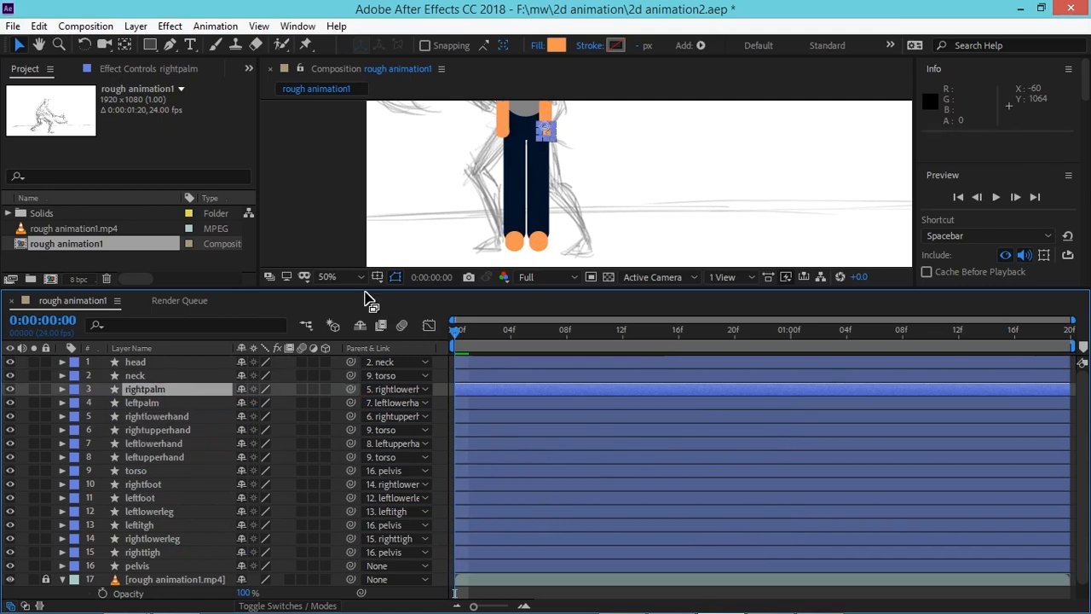
Step: Rotate the thighs, lower legs and right foot into a wide, bent-knee stance that follows the sketch
drag(366, 289, 366, 419)
click(420, 204)
key(space)
drag(423, 206, 379, 268)
click(19, 45)
key(w)
drag(474, 299, 438, 304)
drag(419, 341, 450, 372)
drag(494, 306, 513, 313)
drag(519, 345, 527, 349)
drag(536, 367, 535, 373)
Step: Rotate rightupperhand to about -40° and rightlowerhand to about 70°, and bend the left arm toward the sketched axe handle
drag(457, 216, 454, 222)
drag(461, 269, 424, 220)
drag(501, 217, 521, 239)
click(571, 195)
click(430, 218)
click(688, 239)
click(511, 240)
click(660, 249)
Step: Rotate rightpalm to about 31° and leftpalm to about 20° to match the forearms
drag(509, 257, 504, 259)
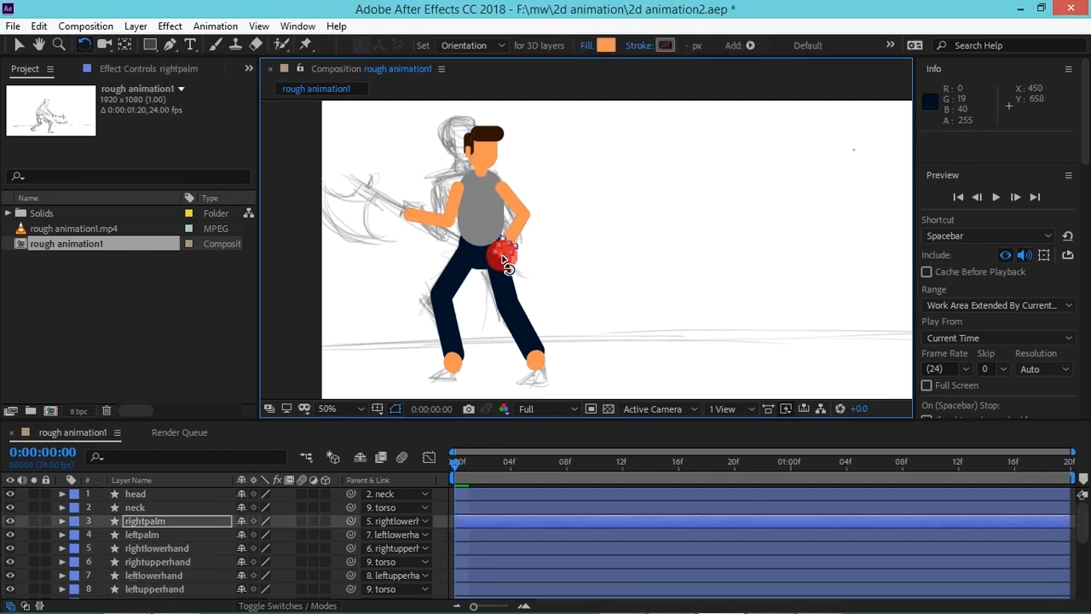
click(588, 247)
scroll(584, 245, up, 1)
drag(435, 241, 564, 252)
drag(558, 263, 536, 265)
drag(360, 192, 368, 187)
drag(364, 190, 361, 189)
click(19, 45)
click(345, 255)
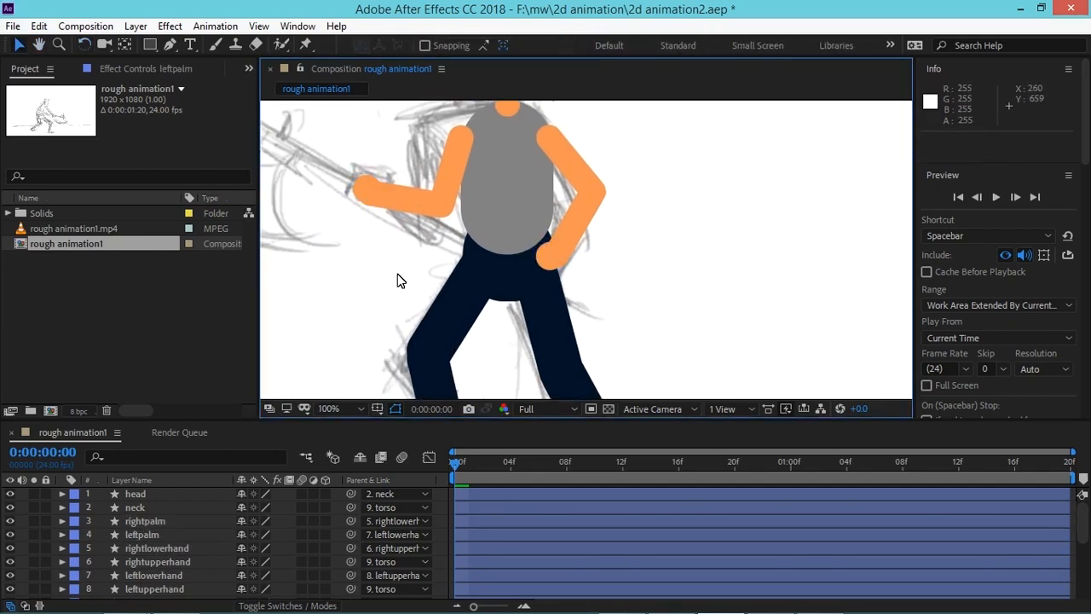
Step: Draw a long, thin horizontal rectangle on a new shape layer beside the character as the axe handle
key(comma)
key(q)
drag(617, 208, 810, 219)
click(19, 45)
scroll(345, 124, up, 1)
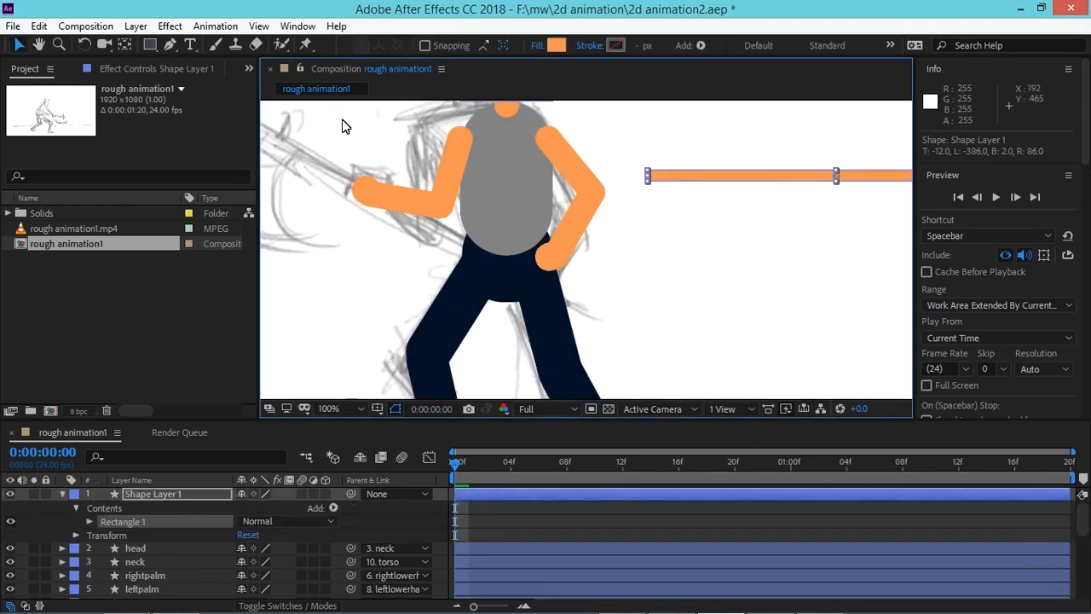
drag(648, 198, 434, 216)
Step: Change the axe handle's fill colour to very dark brown
click(557, 46)
drag(857, 432, 880, 438)
click(881, 439)
click(856, 442)
click(1008, 267)
click(485, 233)
Step: Add three light-grey rectangles to the handle's layer near its left end, forming the axe head's collar, connector and wide blade
click(150, 45)
click(148, 495)
click(130, 522)
drag(455, 186, 508, 201)
click(430, 45)
drag(670, 349, 616, 304)
key(Return)
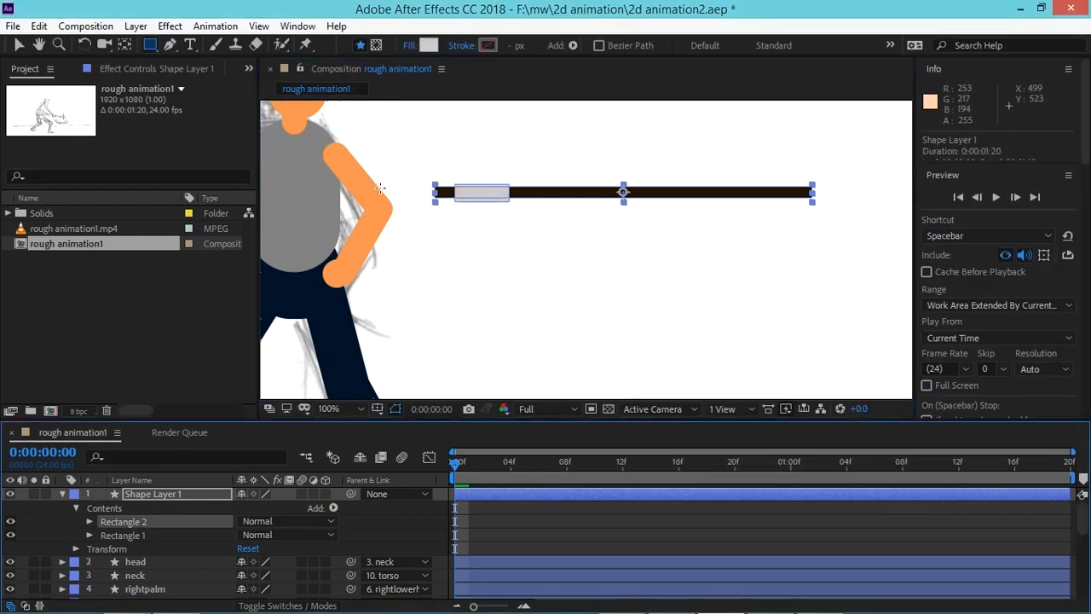
mouse_move(465, 216)
mouse_down()
mouse_move(499, 213)
mouse_move(530, 253)
mouse_up()
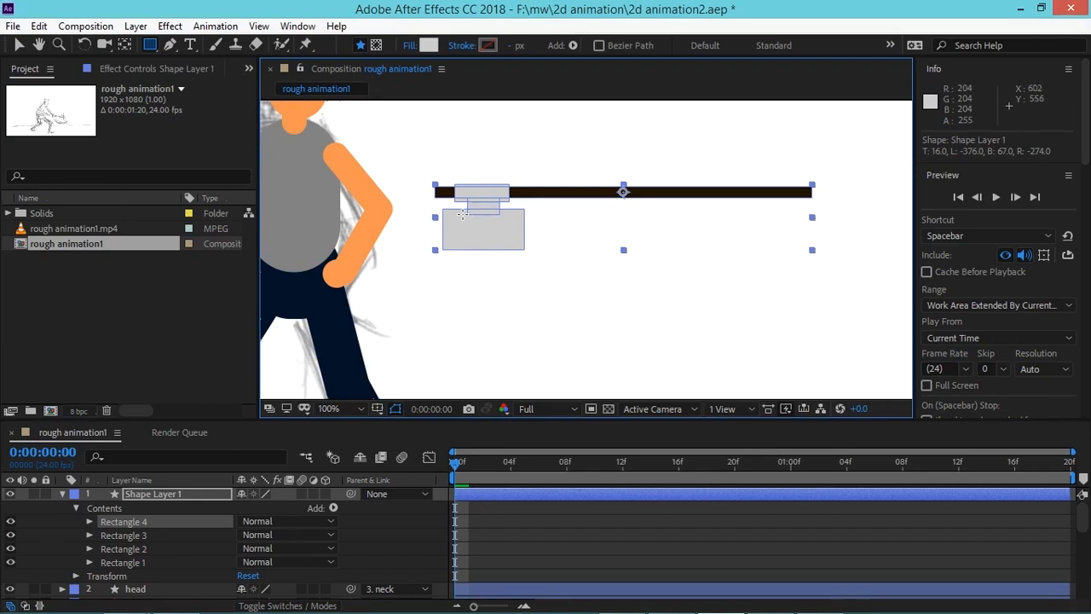
Step: Change the torso's fill colour to light grey
click(19, 44)
click(390, 236)
key(space)
drag(391, 236, 604, 283)
click(518, 230)
click(556, 46)
mouse_move(804, 298)
mouse_down()
mouse_move(888, 477)
mouse_move(691, 291)
mouse_move(663, 294)
mouse_up()
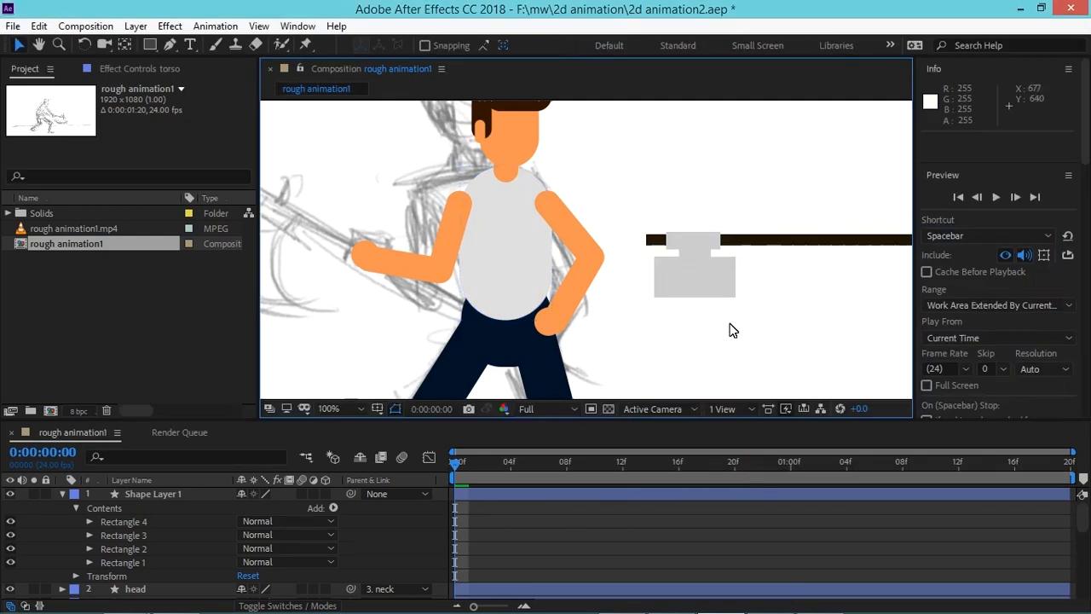
Step: Move the axe layer's anchor point to the end of the handle opposite the blade
click(769, 250)
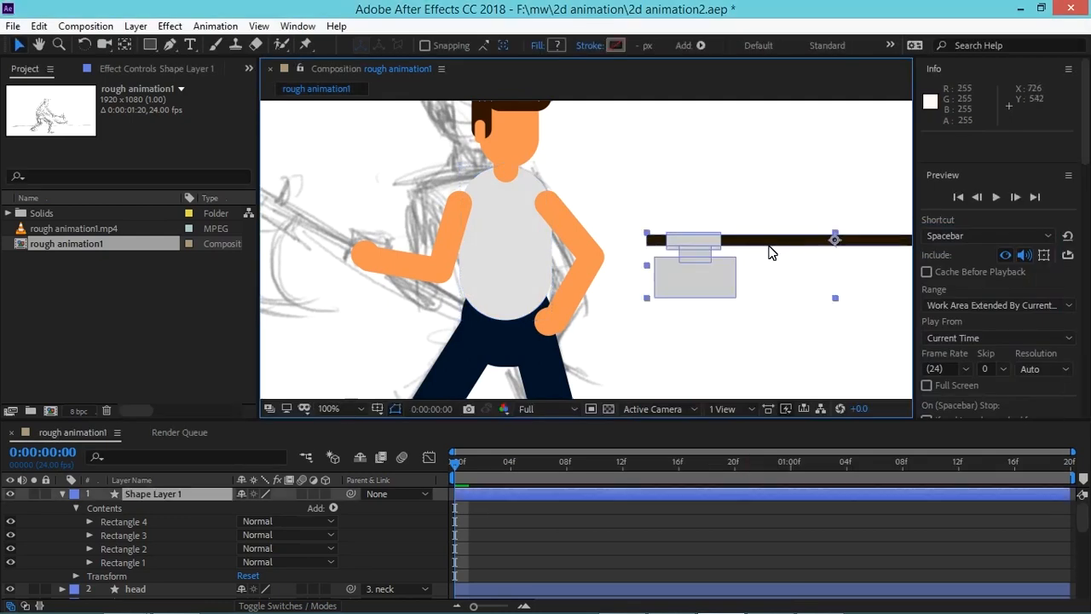
key(y)
drag(710, 245, 803, 244)
key(w)
drag(640, 244, 730, 176)
key(ctrl+z)
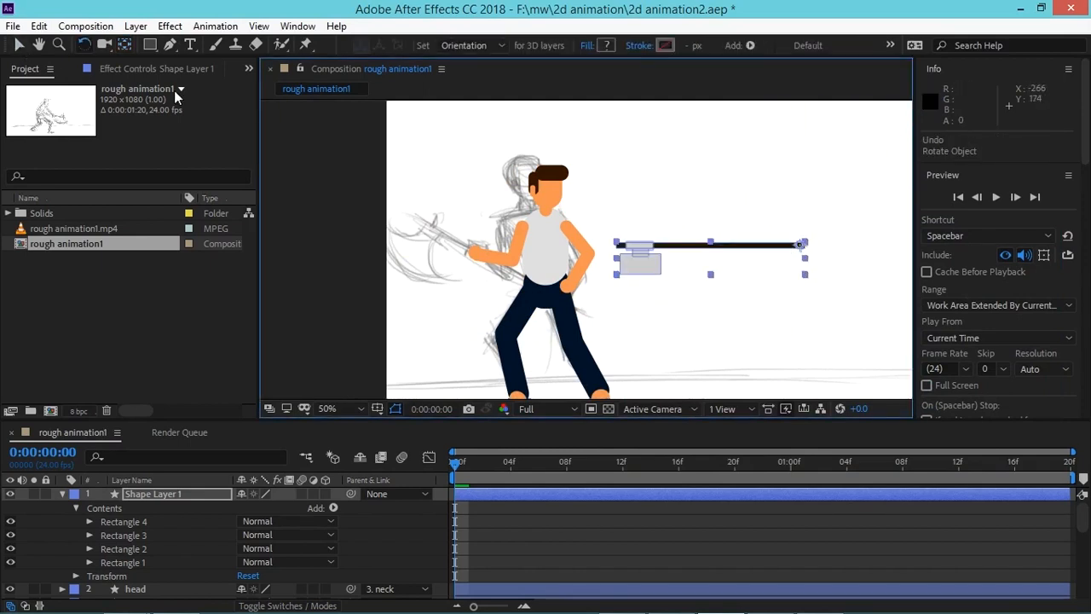
Step: Rotate the axe to about 22° and move it so the handle runs through both of the character's hands
key(v)
drag(747, 245, 710, 281)
click(83, 47)
scroll(576, 273, up, 1)
key(v)
drag(581, 263, 588, 292)
Step: Move the axe layer below leftpalm so the hands cover the handle, and save the project
click(61, 494)
drag(147, 493, 153, 549)
click(433, 362)
drag(550, 274, 549, 274)
click(827, 287)
scroll(823, 274, down, 1)
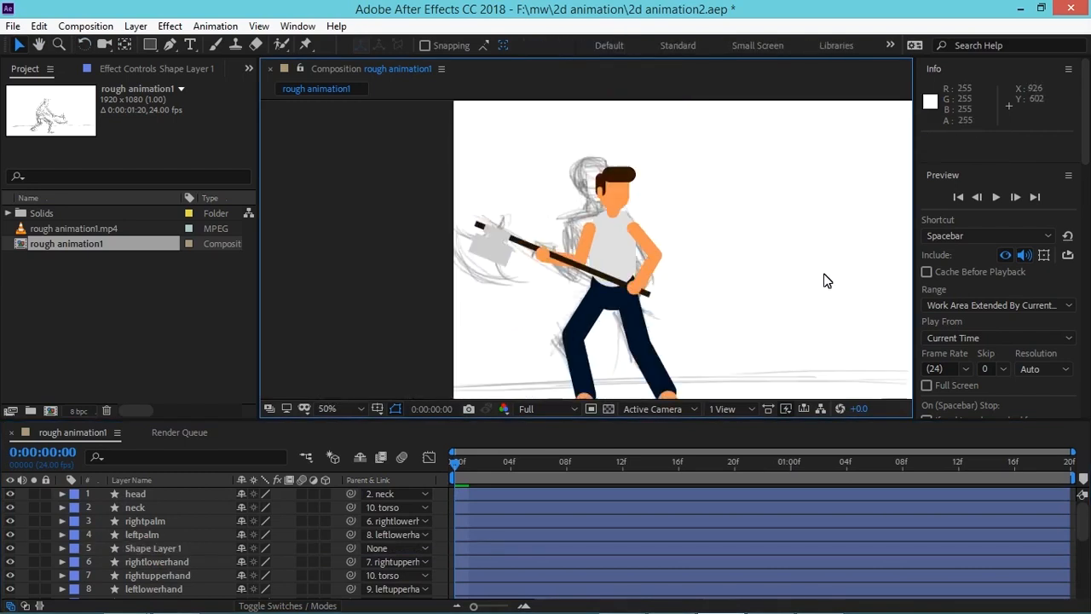
scroll(823, 273, down, 1)
key(ctrl+s)
scroll(823, 274, up, 2)
scroll(823, 274, down, 2)
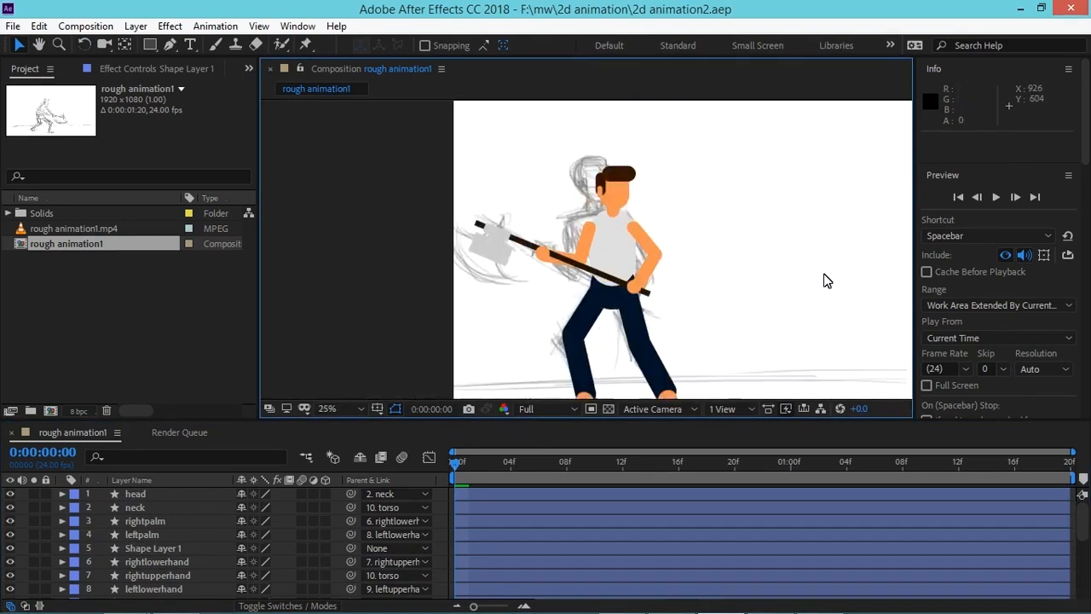
Step: Enable Position and Rotation keyframes at frame 0 for all character and axe layers, and reveal only the keyframed properties
drag(264, 427, 256, 223)
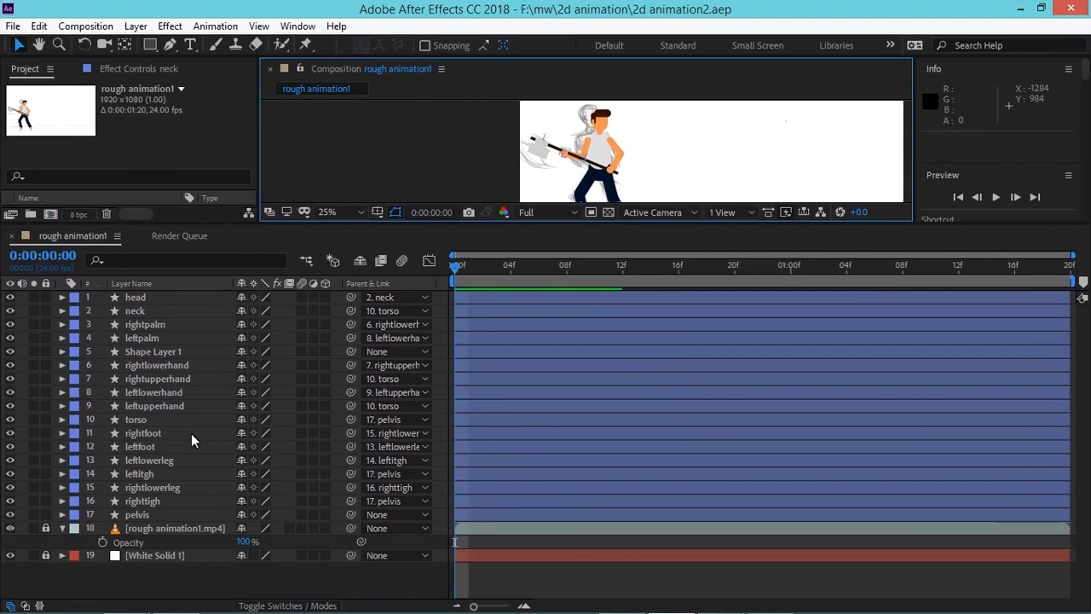
click(155, 517)
click(150, 298)
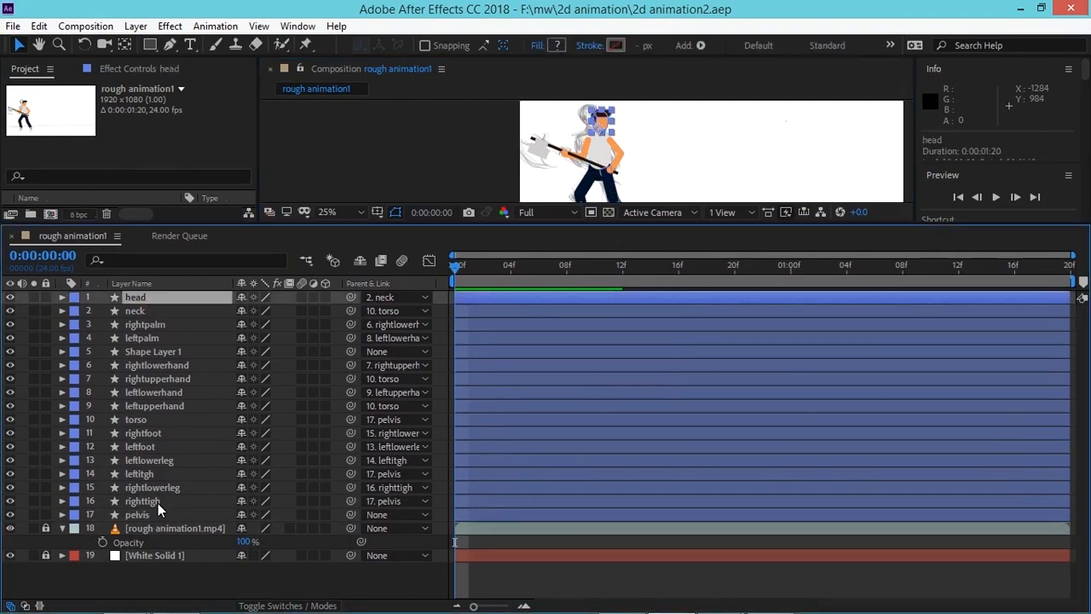
key(ctrl+a)
click(62, 297)
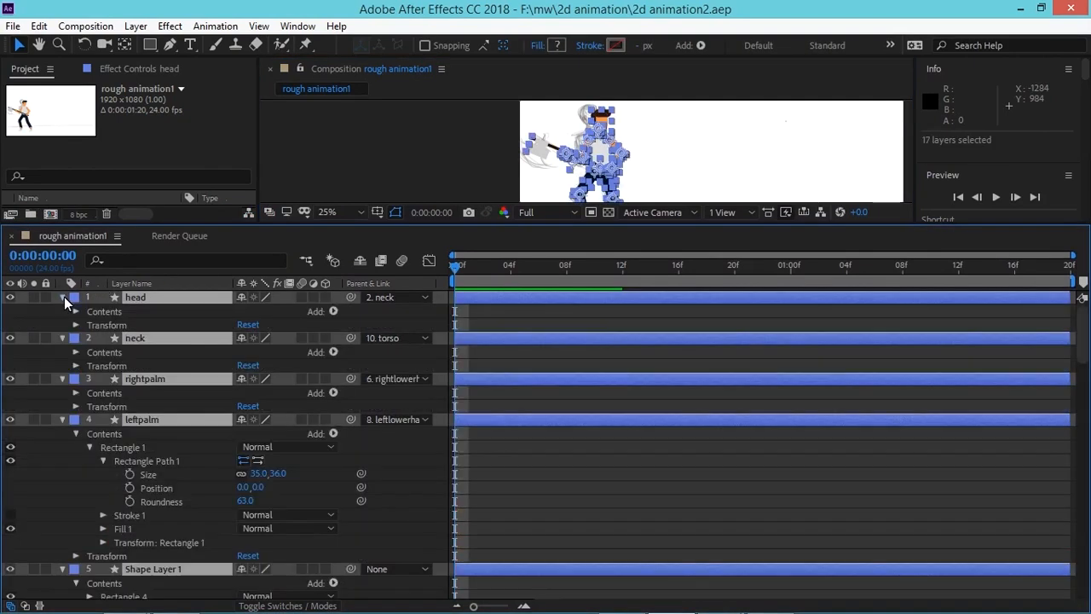
click(76, 325)
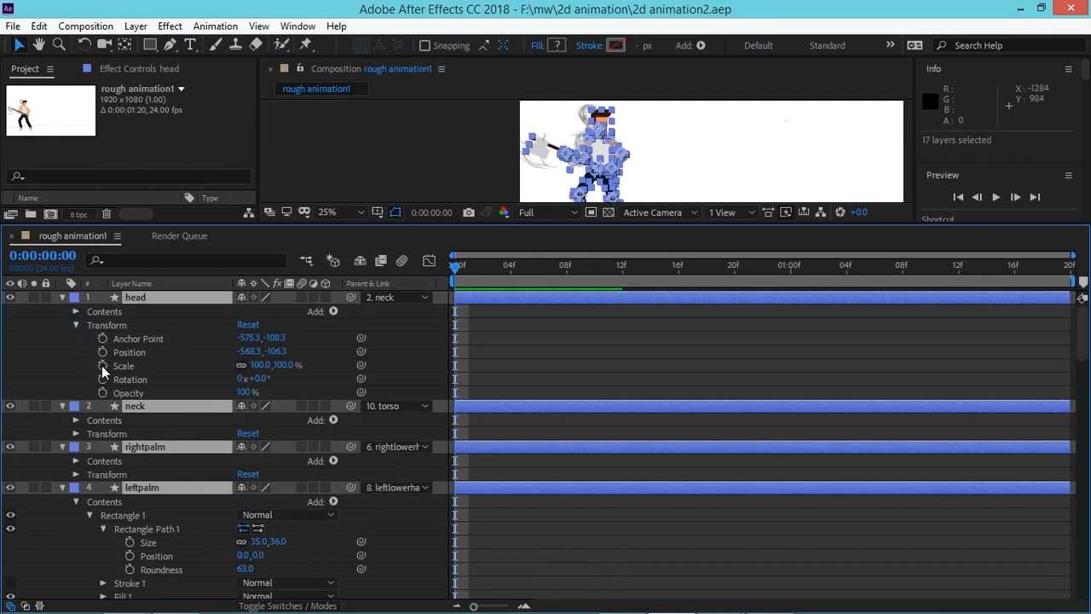
click(101, 351)
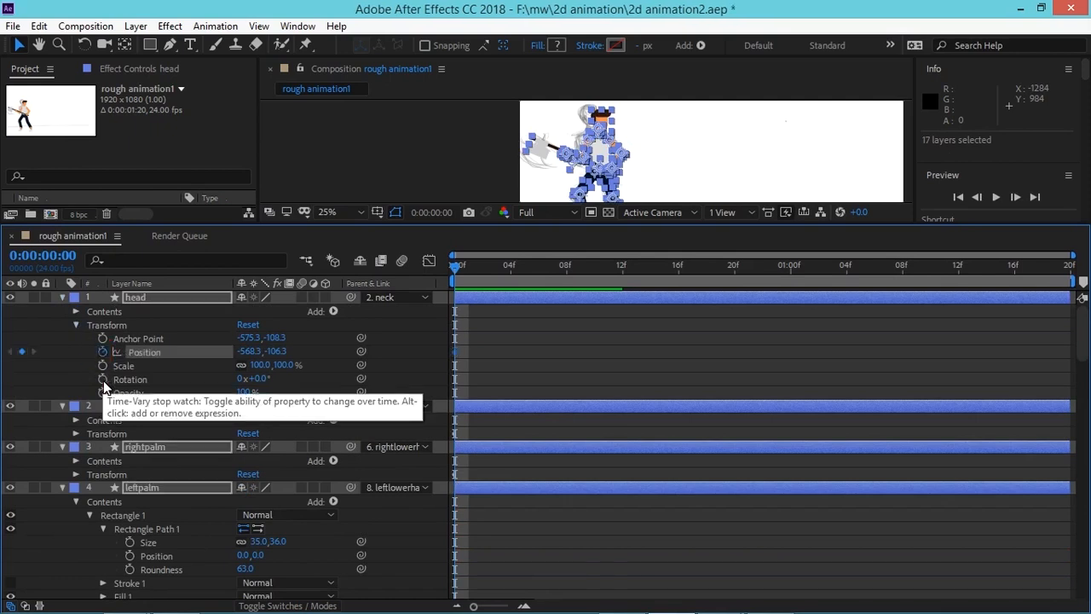
click(103, 380)
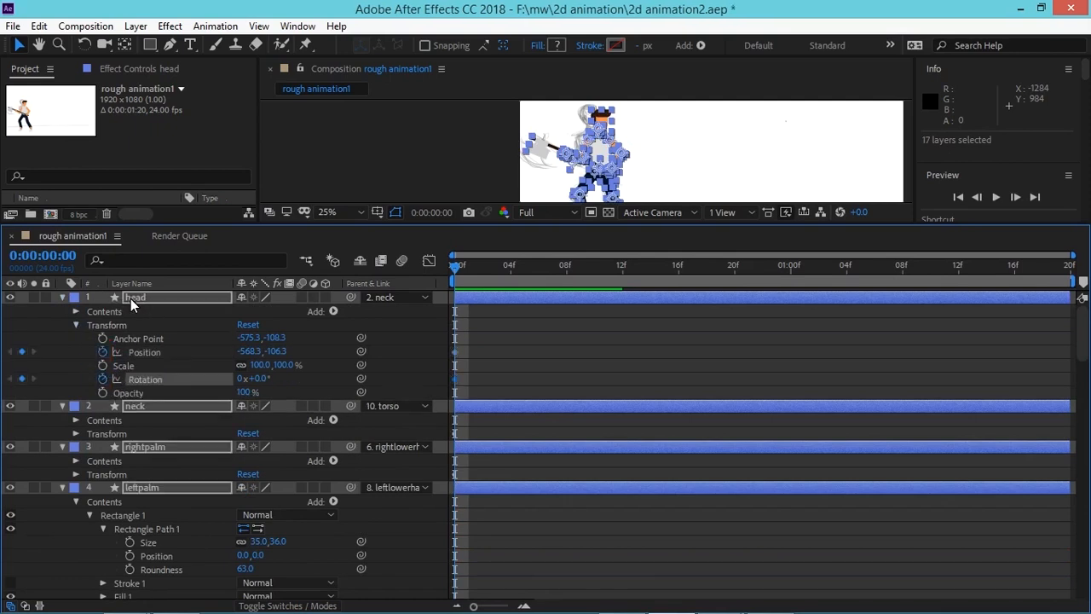
key(u)
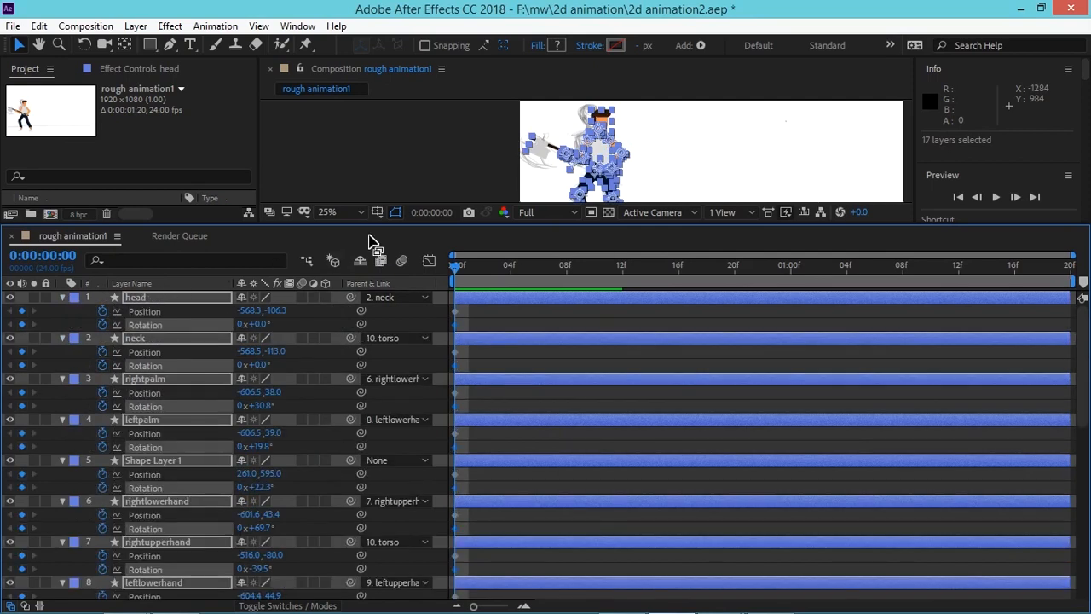
Step: Add Position and Rotation keyframes for all character and axe layers at frame 7 to hold the first pose
drag(389, 231, 387, 312)
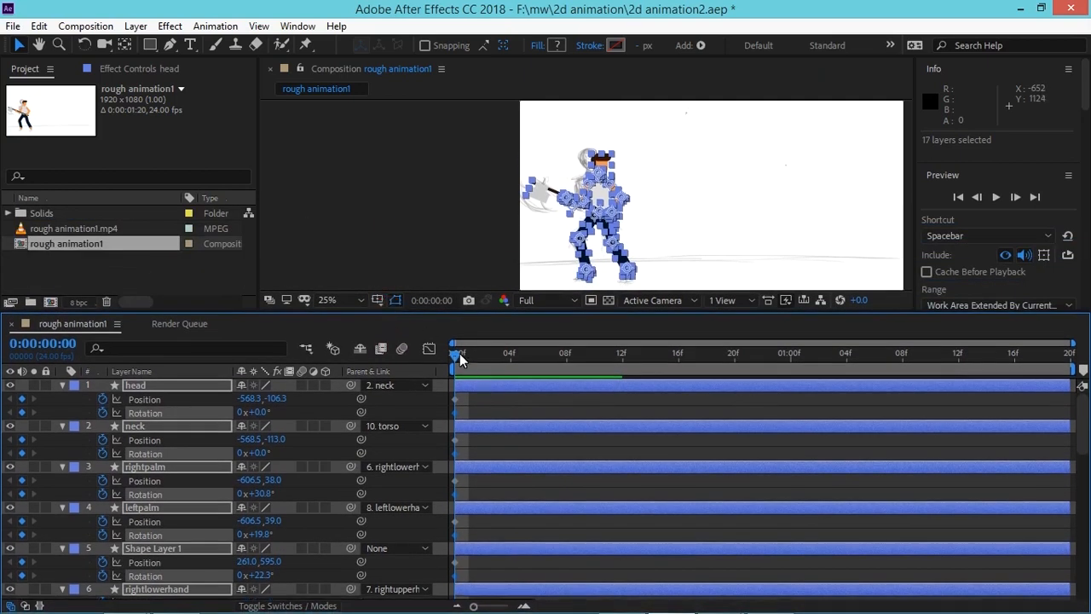
drag(484, 347, 566, 339)
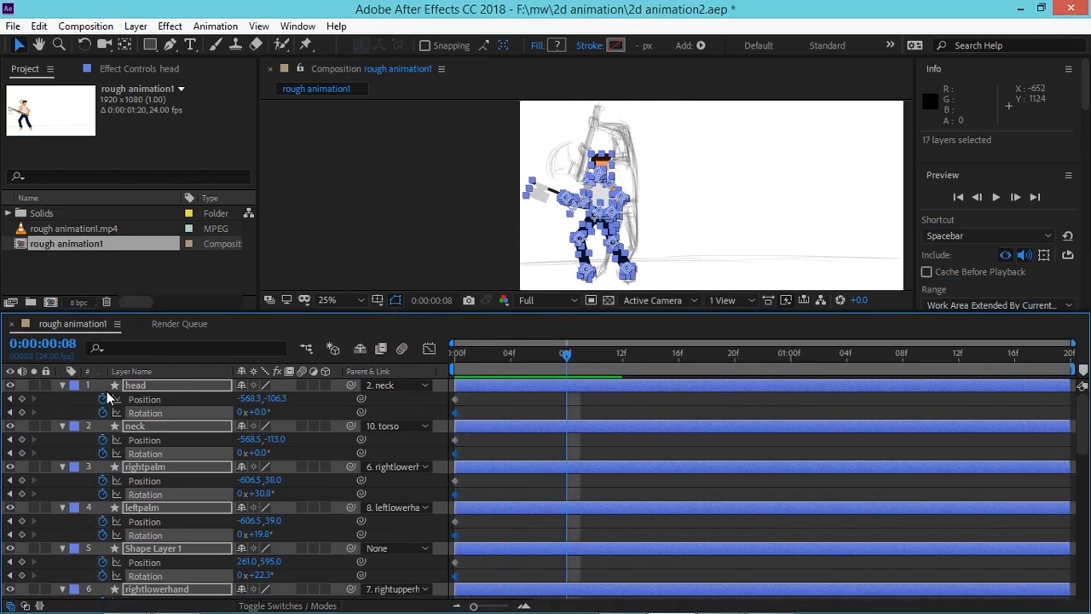
drag(565, 353, 549, 360)
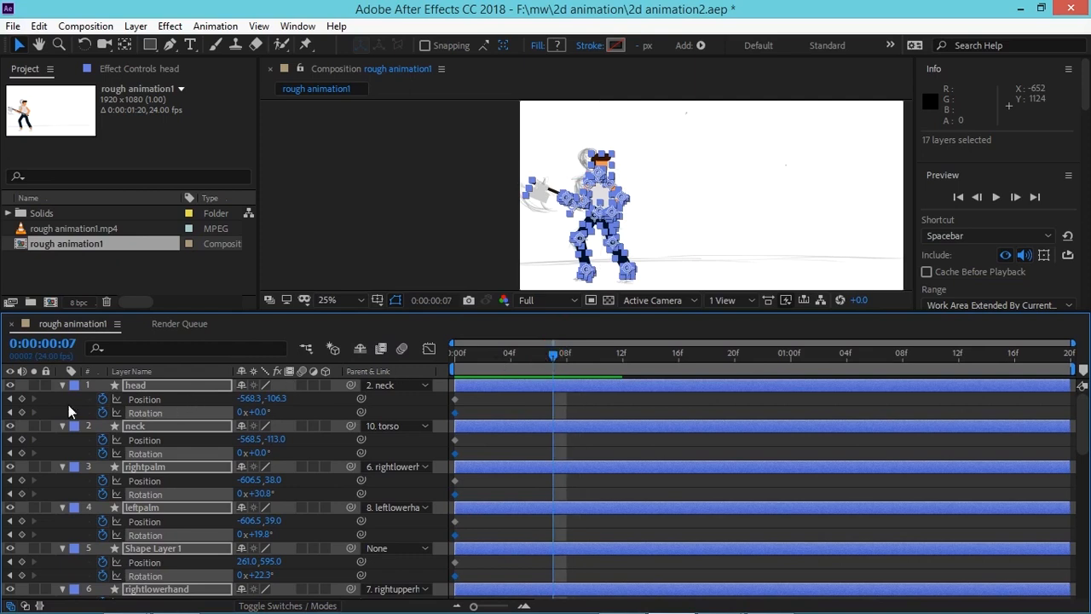
click(22, 398)
key(F2)
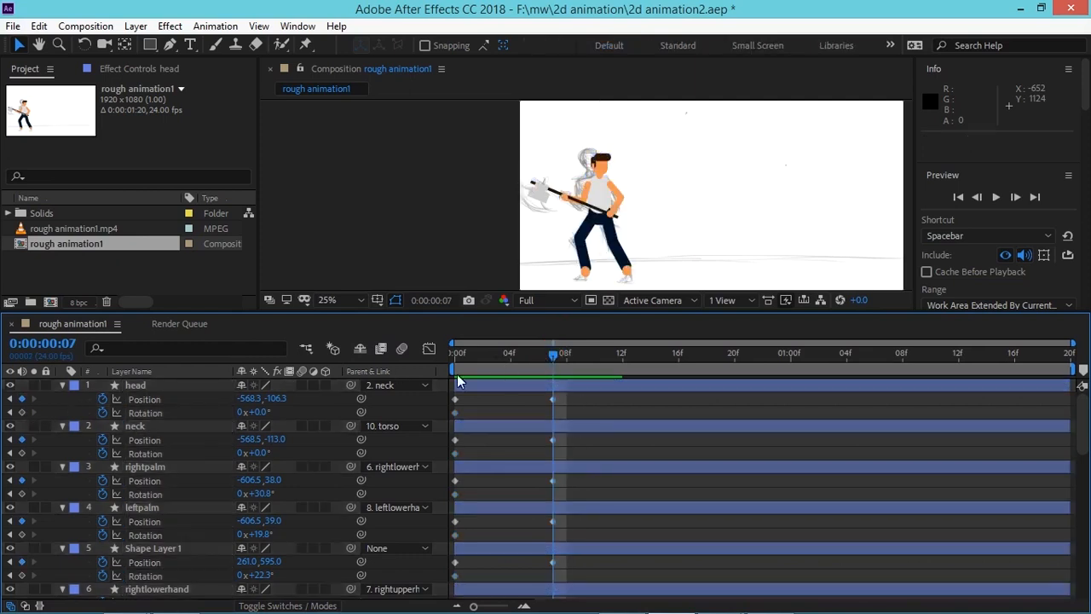
key(ctrl+a)
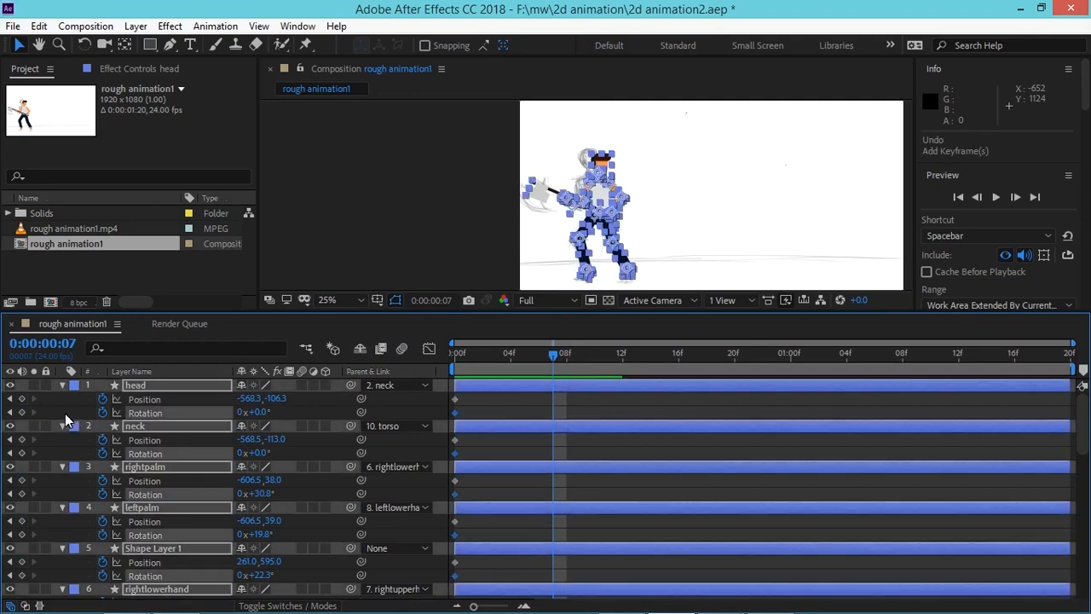
click(21, 412)
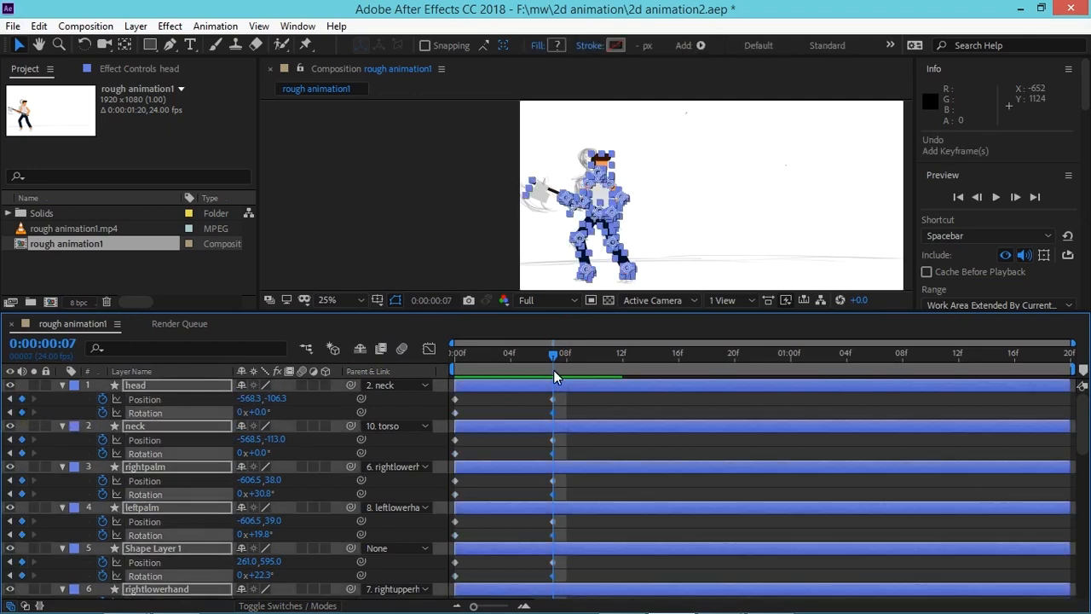
Step: At frame 8, move the pelvis to about 519.5, 596 so the whole body shifts toward the rough sketch pose
drag(554, 355, 568, 353)
click(592, 400)
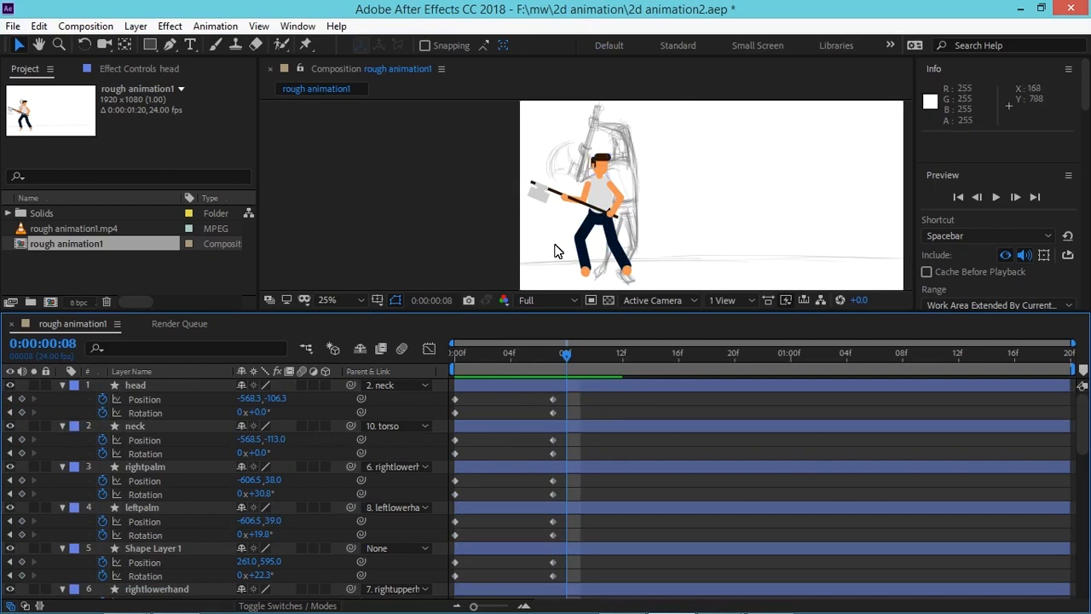
key(period)
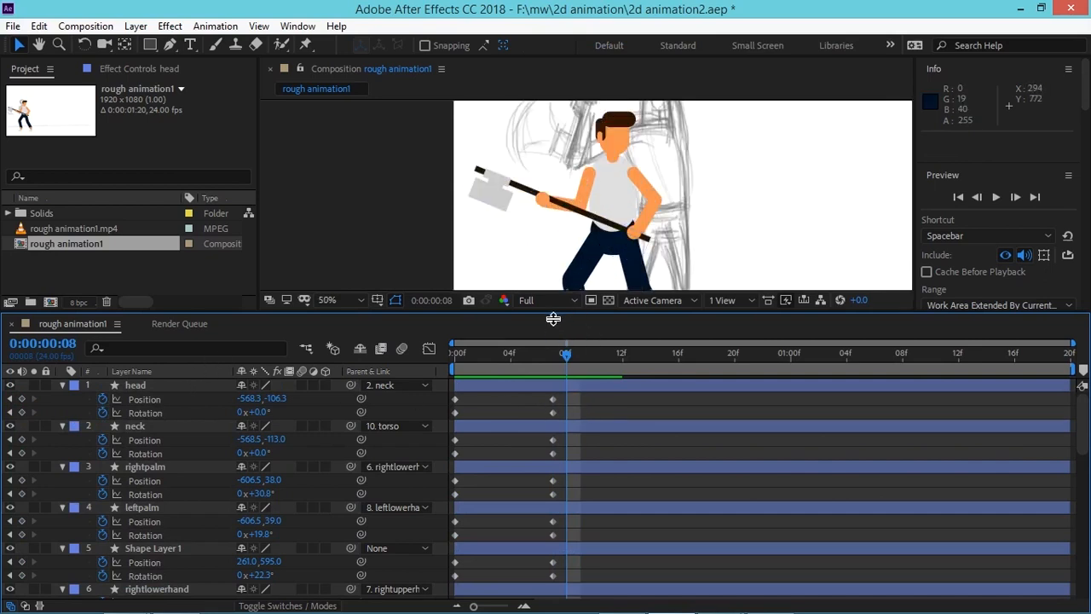
drag(553, 318, 536, 409)
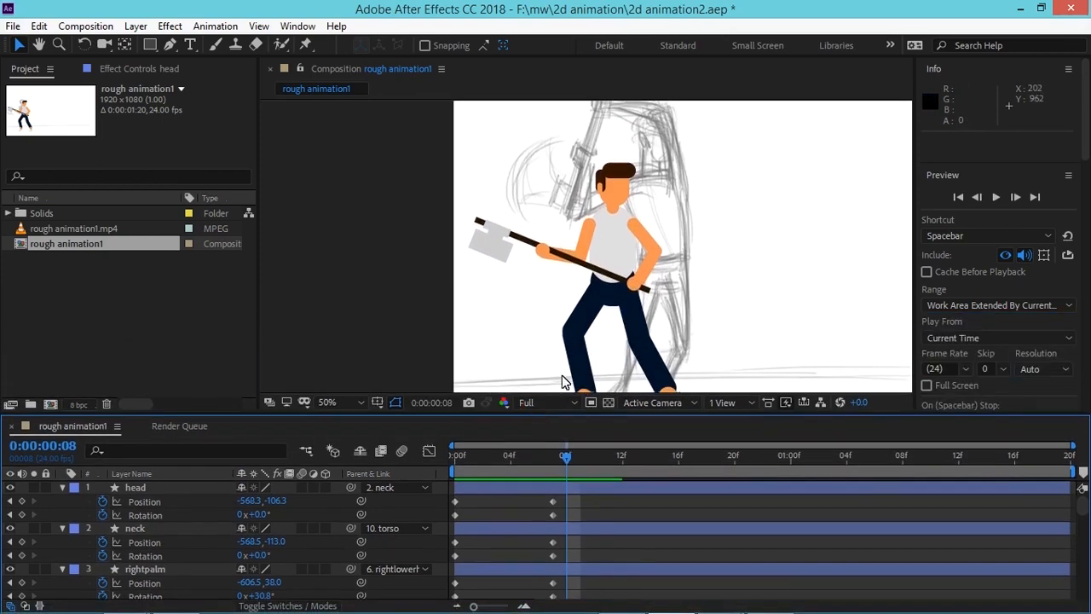
key(h)
drag(712, 294, 671, 231)
key(v)
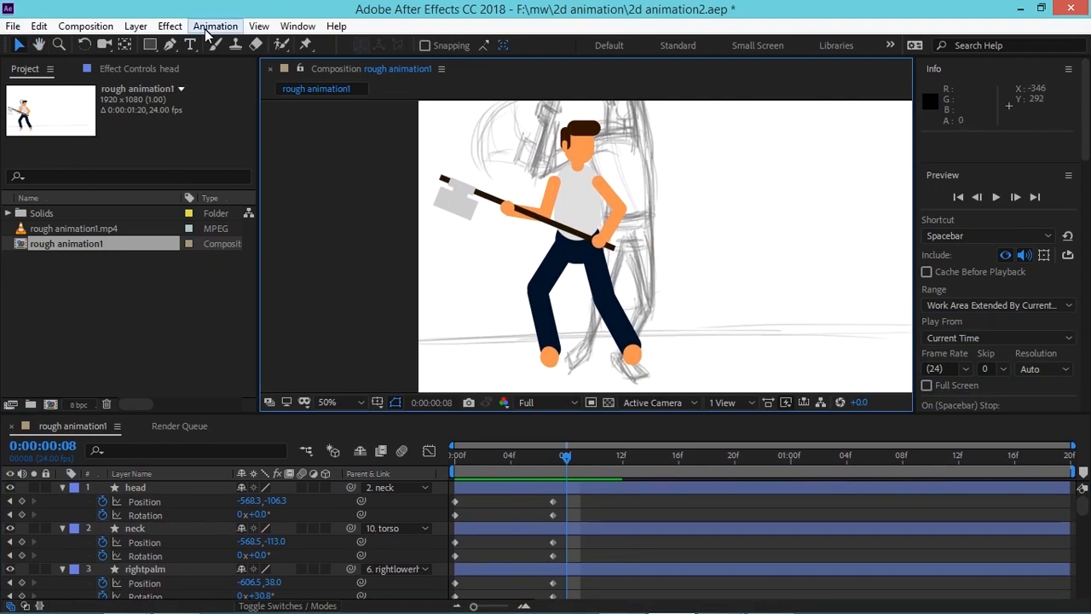
click(603, 276)
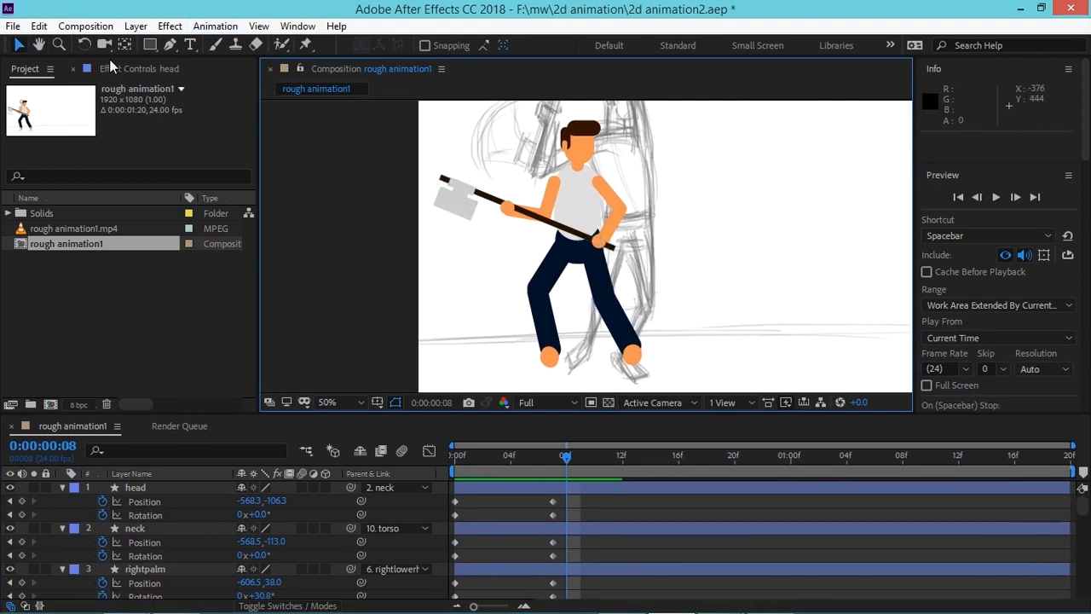
click(574, 271)
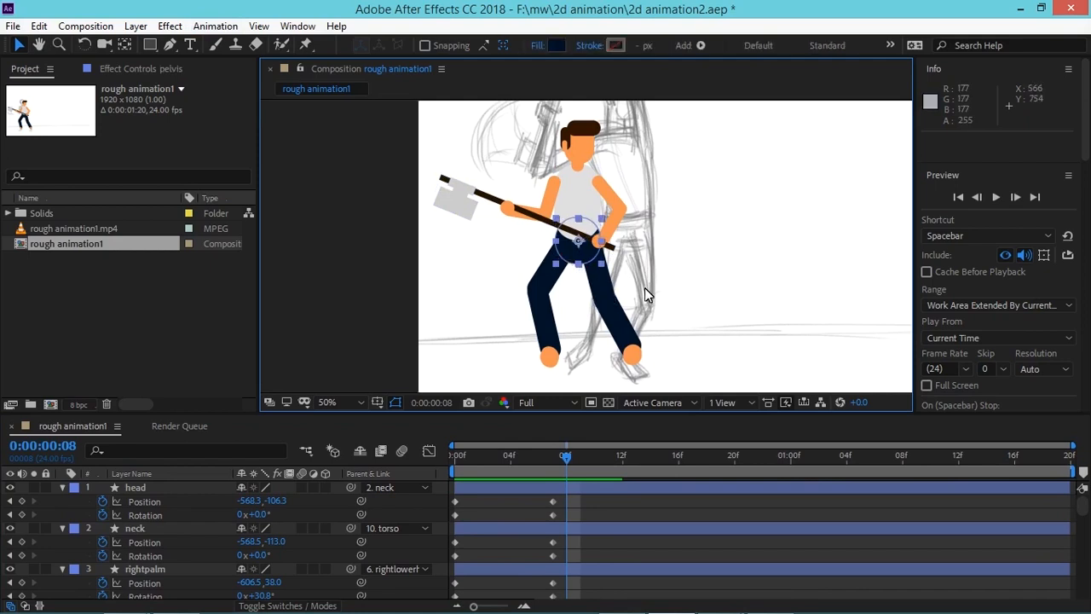
key(shift+Right)
key(shift+Right)
key(shift+Right)
key(shift+Right)
key(shift+Right)
key(shift+Right)
key(shift+Right)
key(shift+Right)
key(shift+Right)
key(shift+Right)
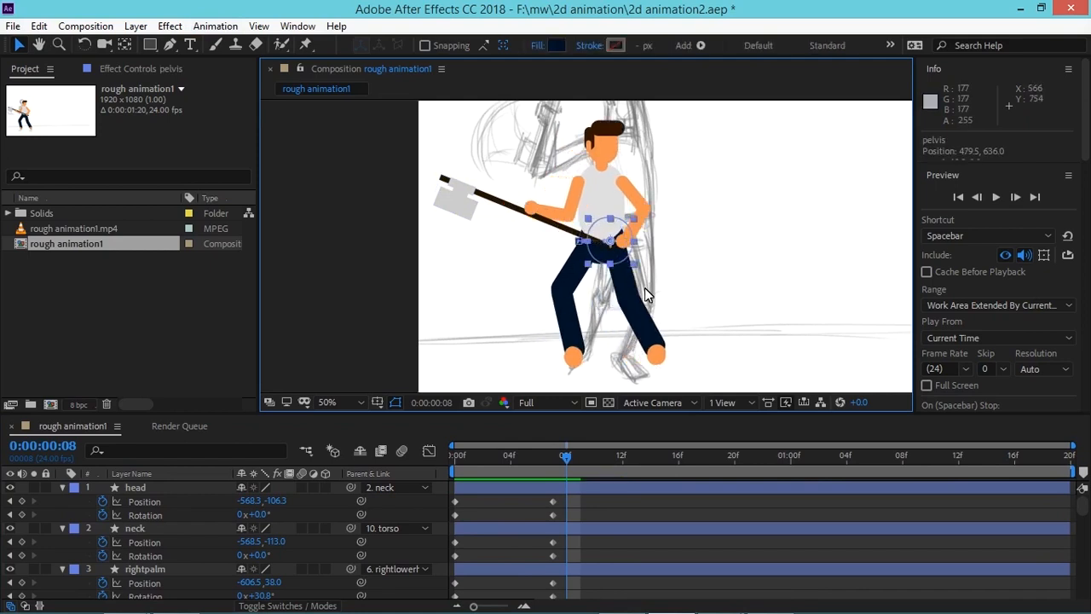
key(shift+Right)
key(shift+Up)
key(Up)
key(Up)
key(Up)
key(Up)
key(Up)
key(Up)
key(Up)
key(Up)
key(Up)
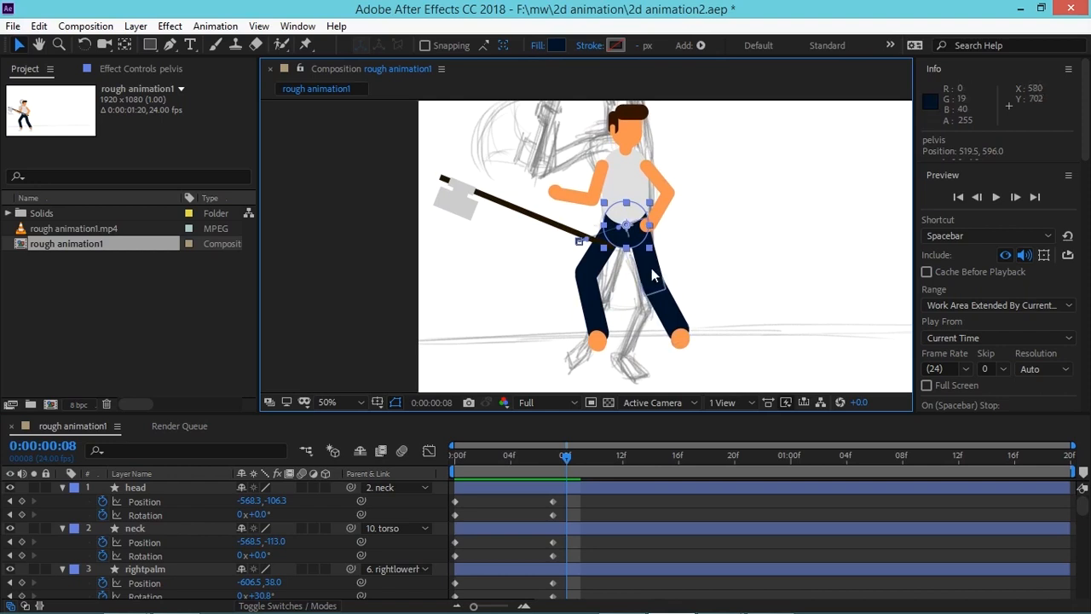
Step: Rotate the right thigh and right lower leg at frame 8 to line up with the sketched leg
key(w)
click(657, 280)
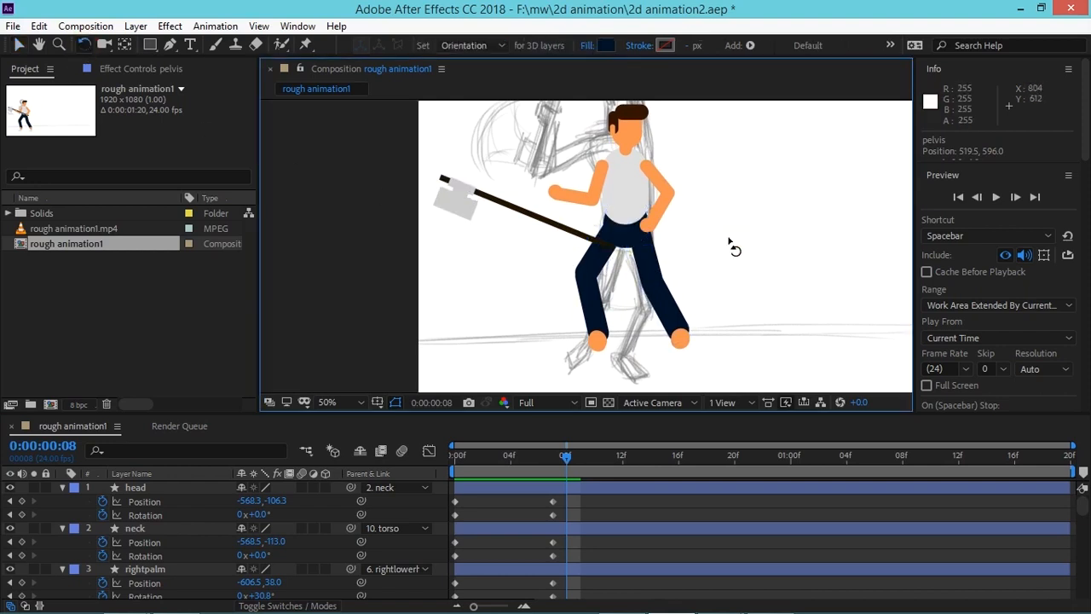
click(654, 274)
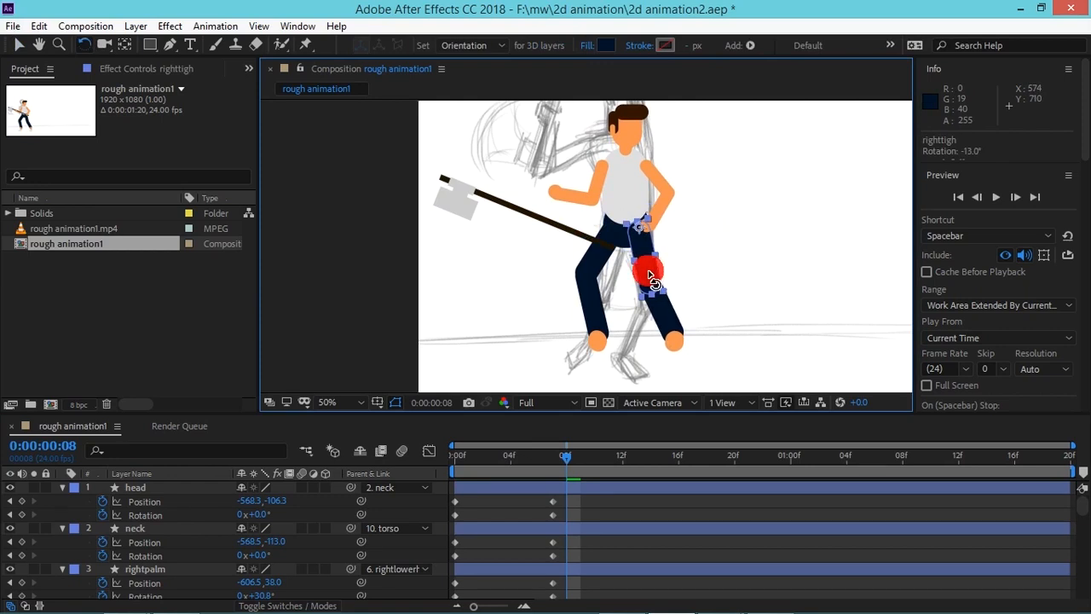
click(667, 331)
drag(668, 330, 652, 269)
drag(631, 365, 654, 375)
drag(607, 254, 600, 303)
click(714, 264)
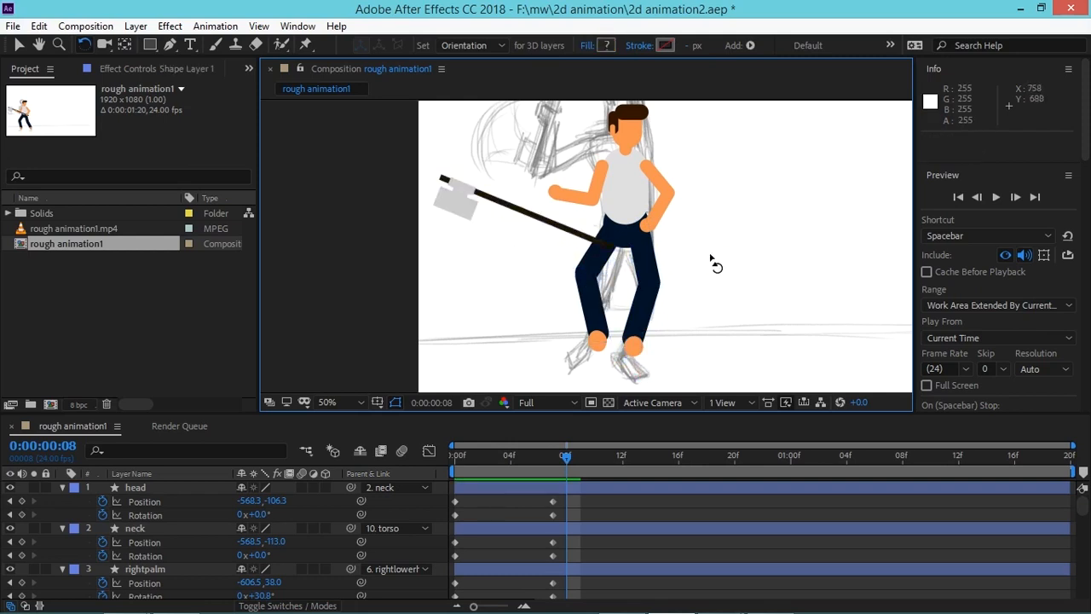
click(607, 249)
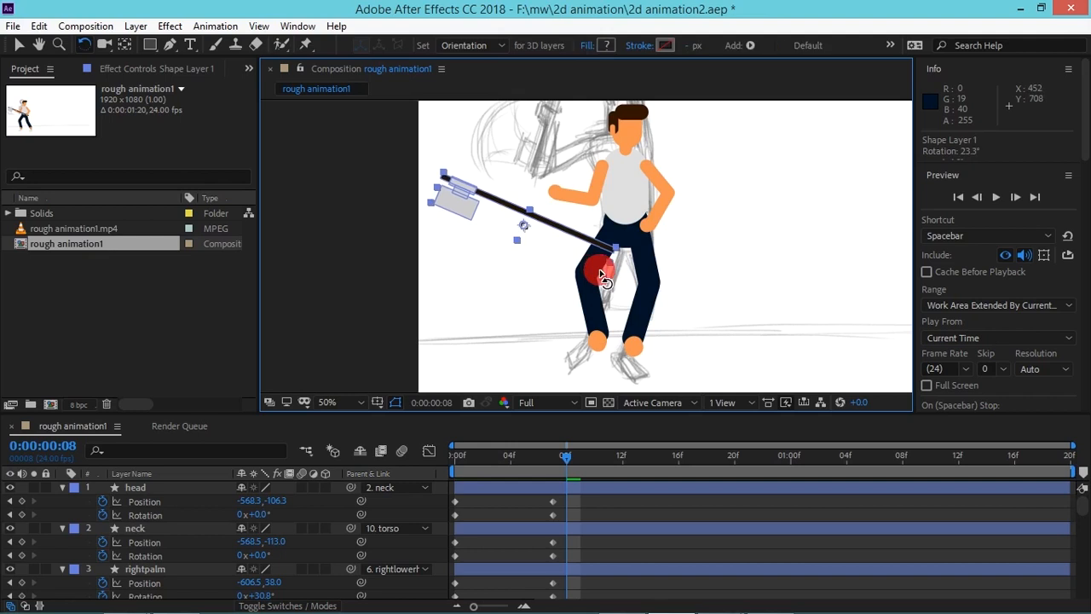
key(ctrl+z)
click(585, 280)
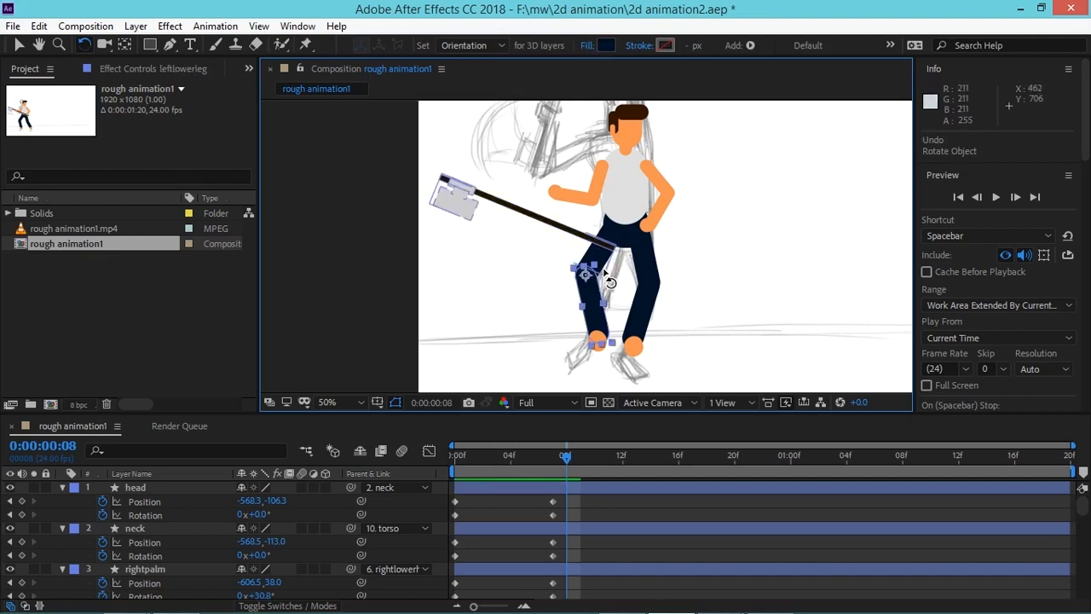
click(609, 248)
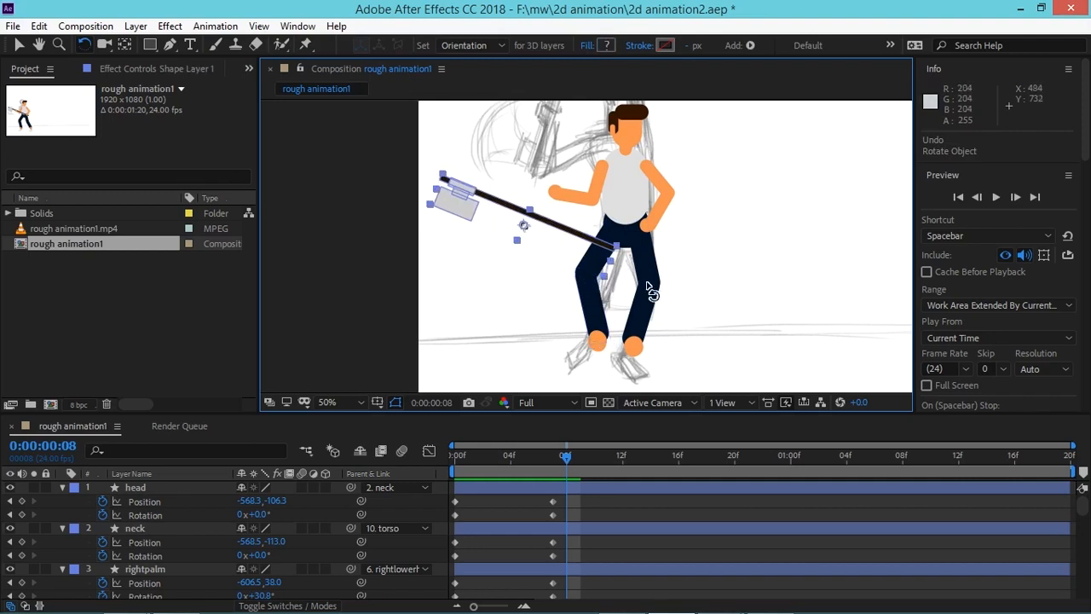
key(ctrl+shift+a)
key(v)
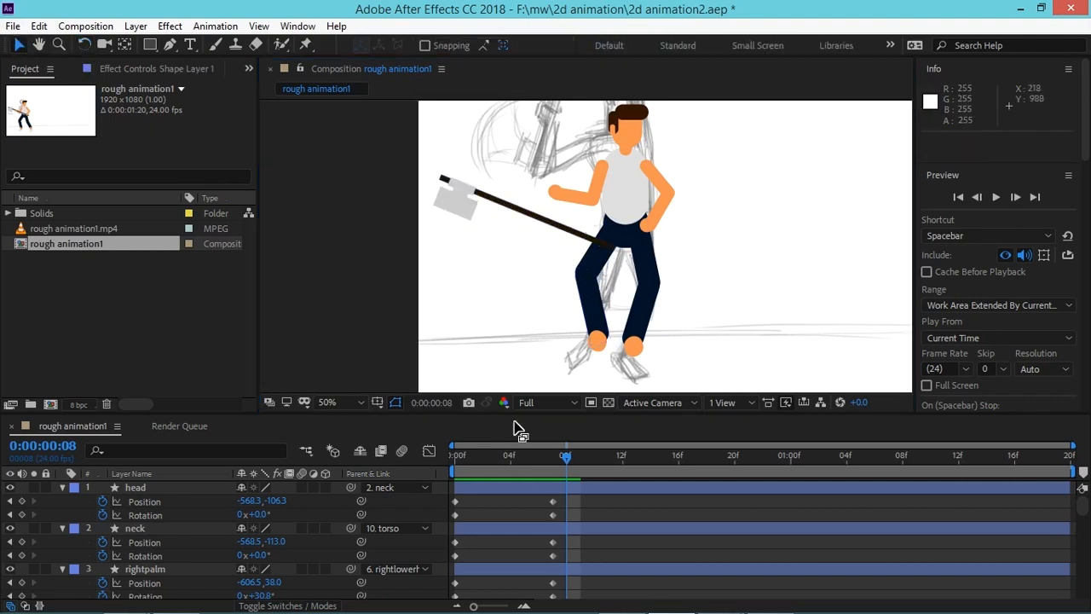
Step: At frame 0, move the axe's anchor point along the handle onto the right palm
drag(541, 455, 446, 454)
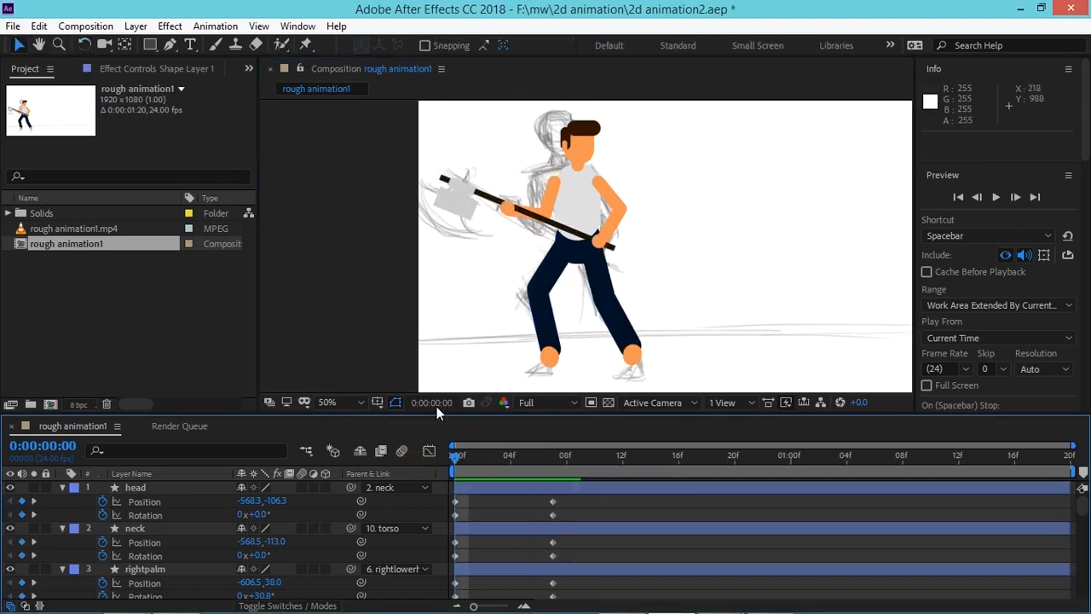
click(593, 246)
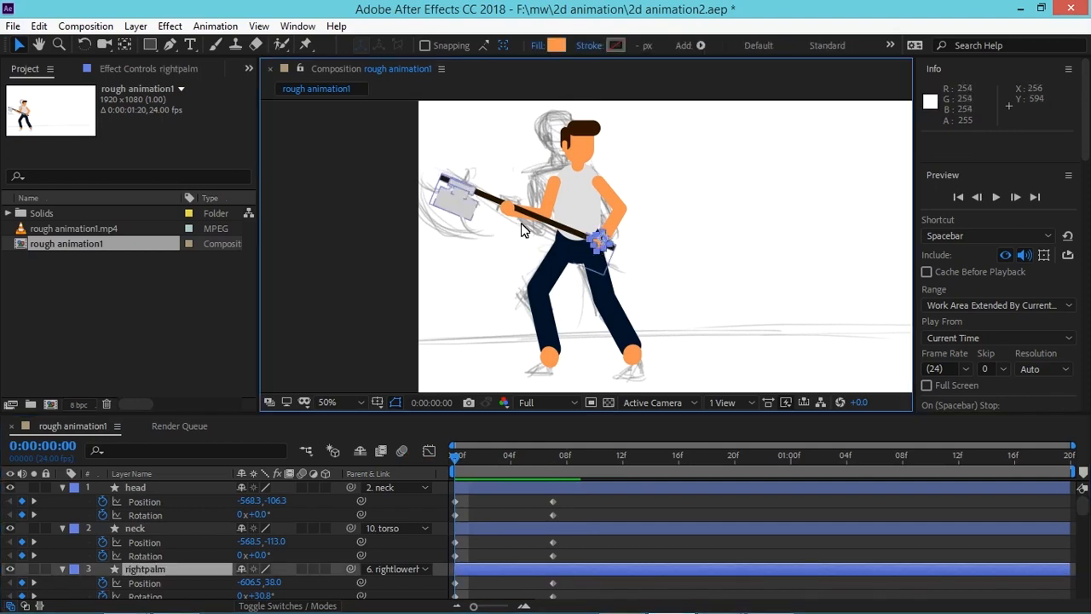
click(456, 202)
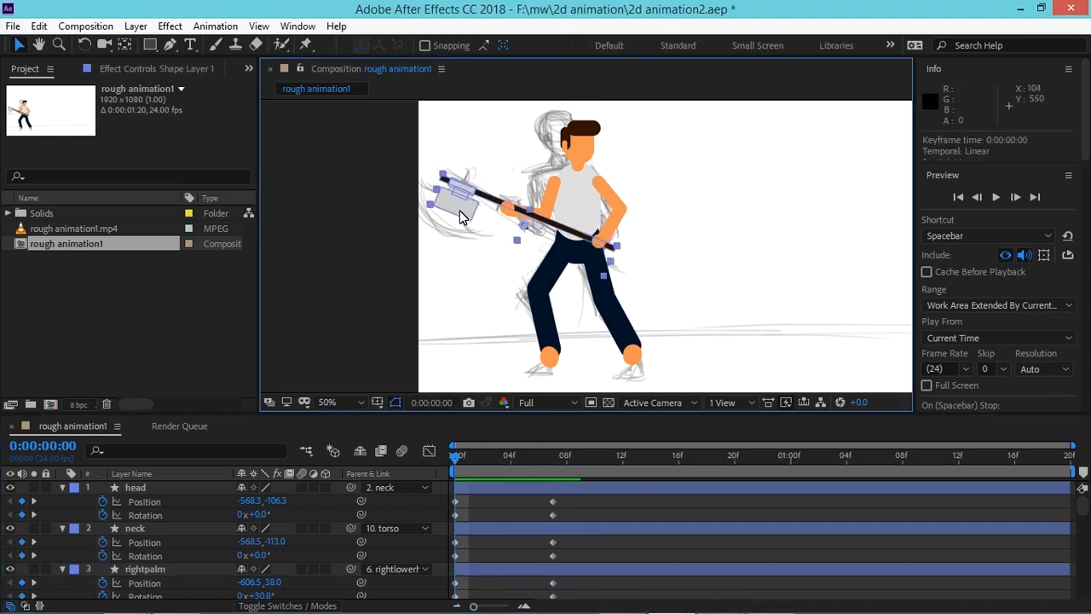
click(124, 45)
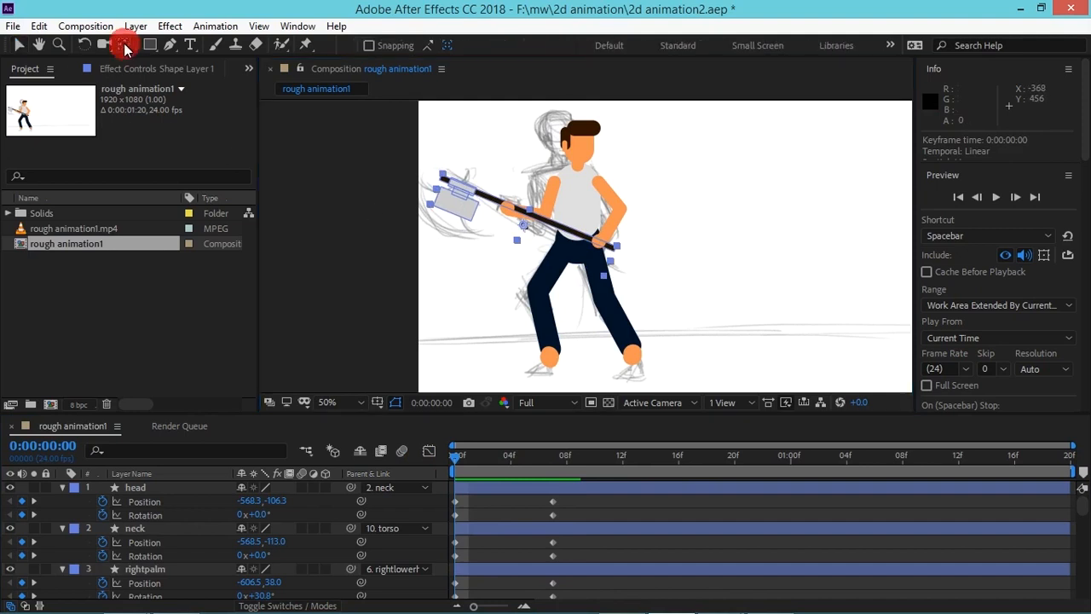
click(523, 231)
drag(523, 230, 598, 248)
Step: Delete the Position and Rotation keyframes of the axe layer at frame 7
mouse_move(1079, 506)
mouse_down()
mouse_move(1080, 535)
mouse_move(1079, 515)
mouse_up()
drag(528, 524, 565, 552)
key(Delete)
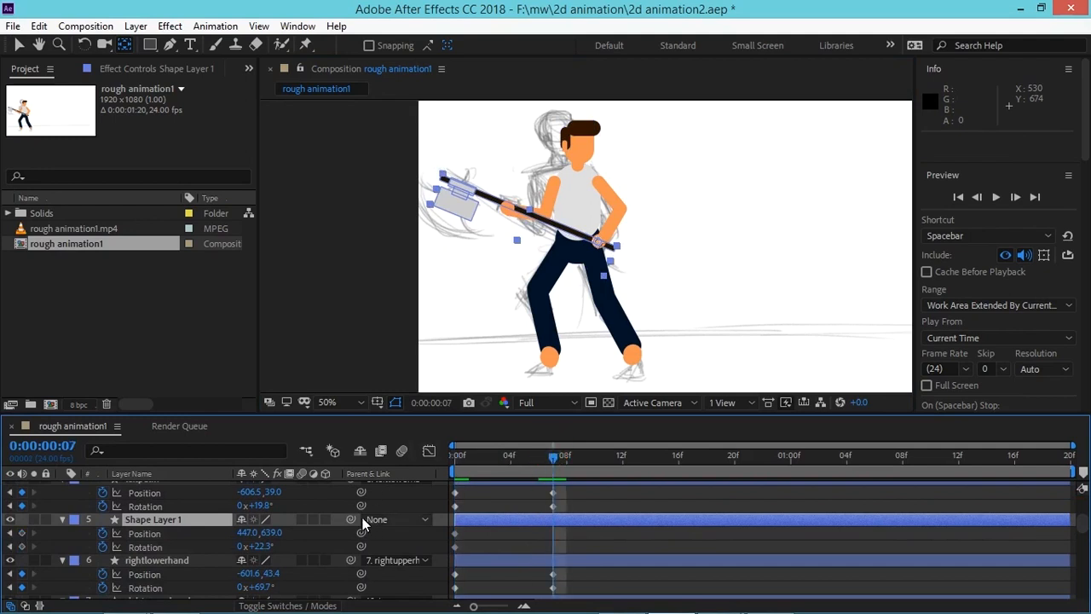
Step: Rename Shape Layer 1 as axe and parent it to the rightpalm layer
click(653, 234)
click(601, 242)
mouse_move(1082, 518)
mouse_down()
mouse_move(1080, 506)
mouse_move(1079, 536)
mouse_up()
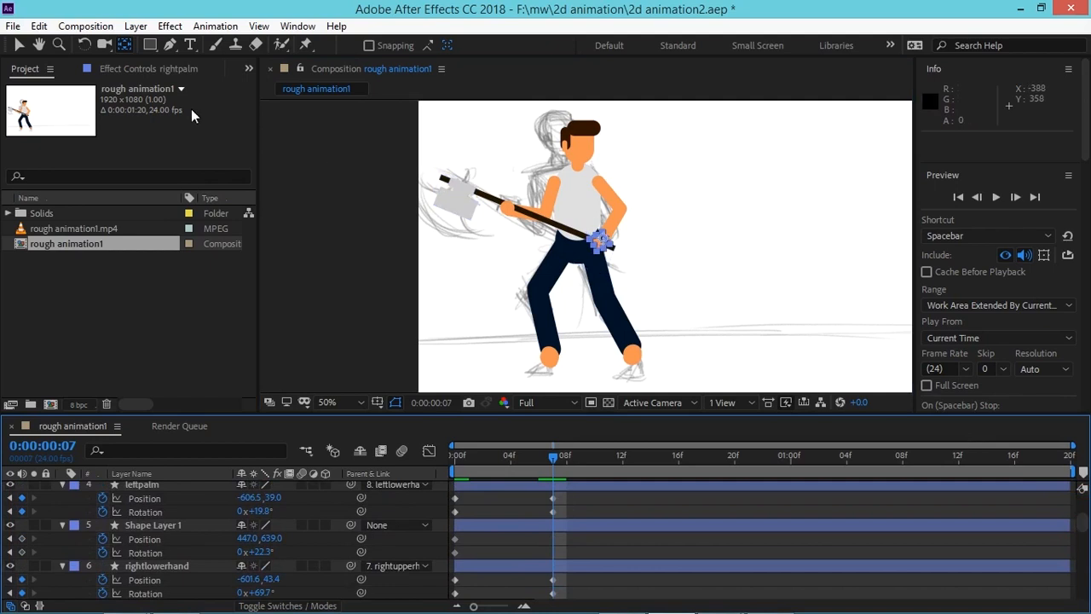
click(18, 45)
click(180, 522)
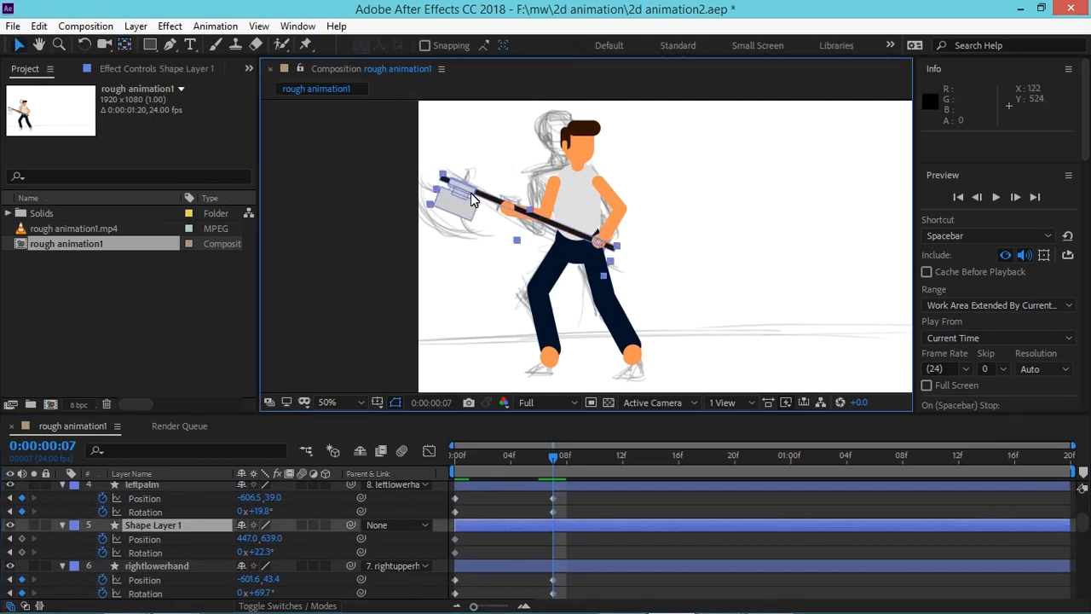
click(170, 565)
click(147, 525)
key(Return)
text(a)
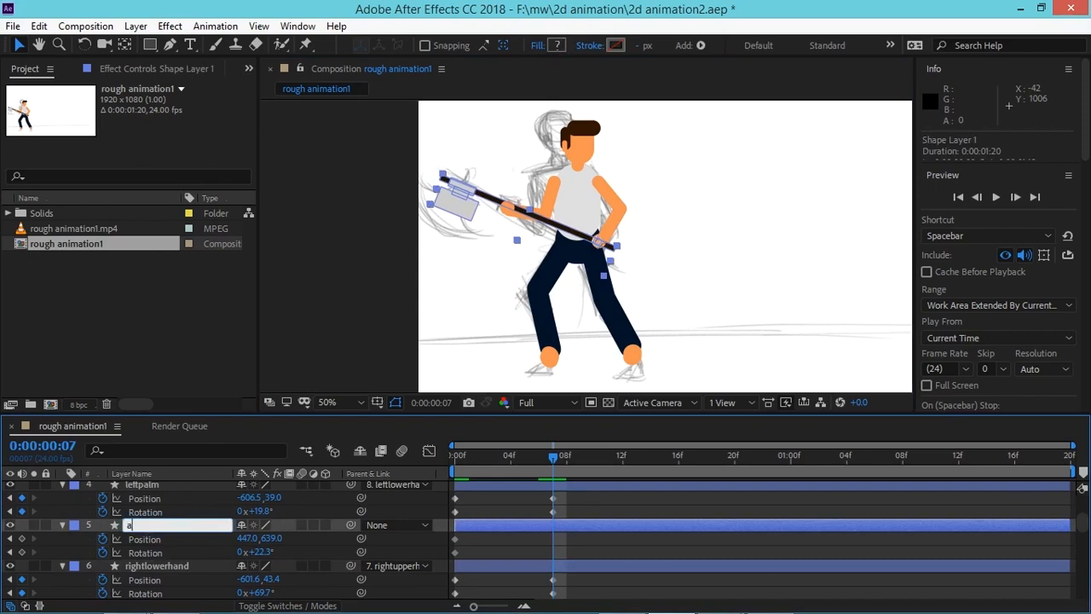
text(xe)
key(Return)
mouse_move(1084, 526)
mouse_down()
mouse_move(1079, 509)
mouse_move(1081, 520)
mouse_up()
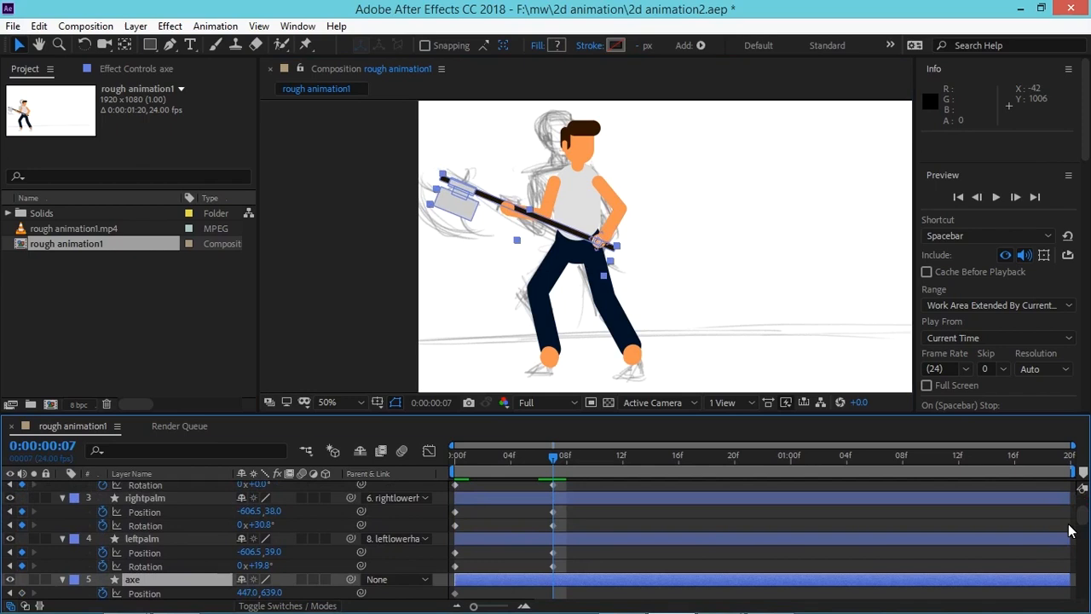
drag(350, 580, 195, 498)
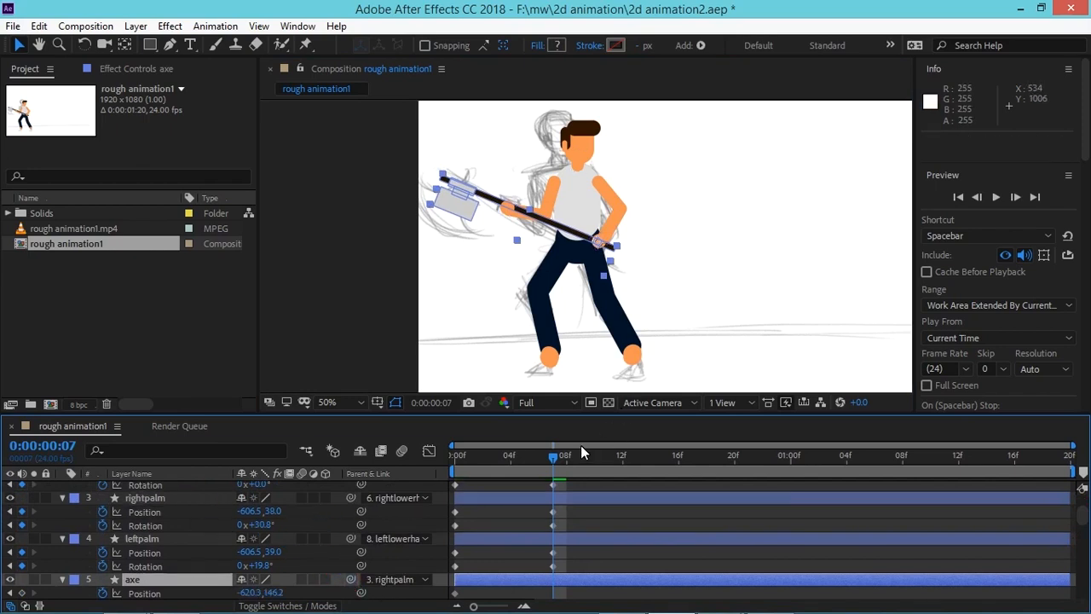
Step: At frame 8, rotate the left thigh to follow the sketched leg
drag(560, 460, 567, 460)
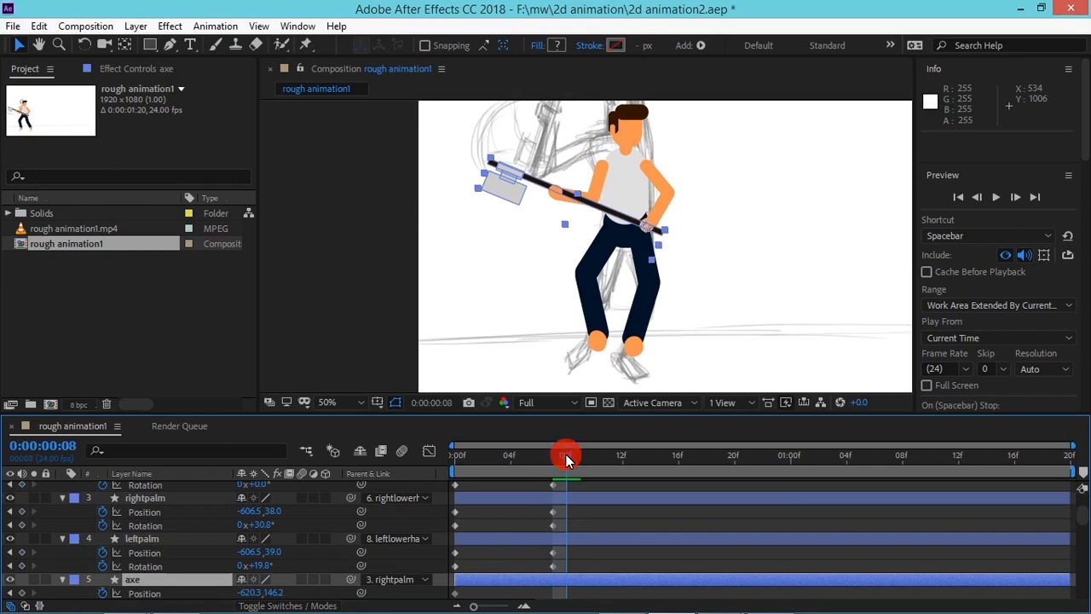
click(84, 44)
drag(608, 263, 606, 271)
Step: Try rotating leftlowerleg to about 1.4° and nudging it down to about -530.8, 267.4
drag(622, 319, 586, 337)
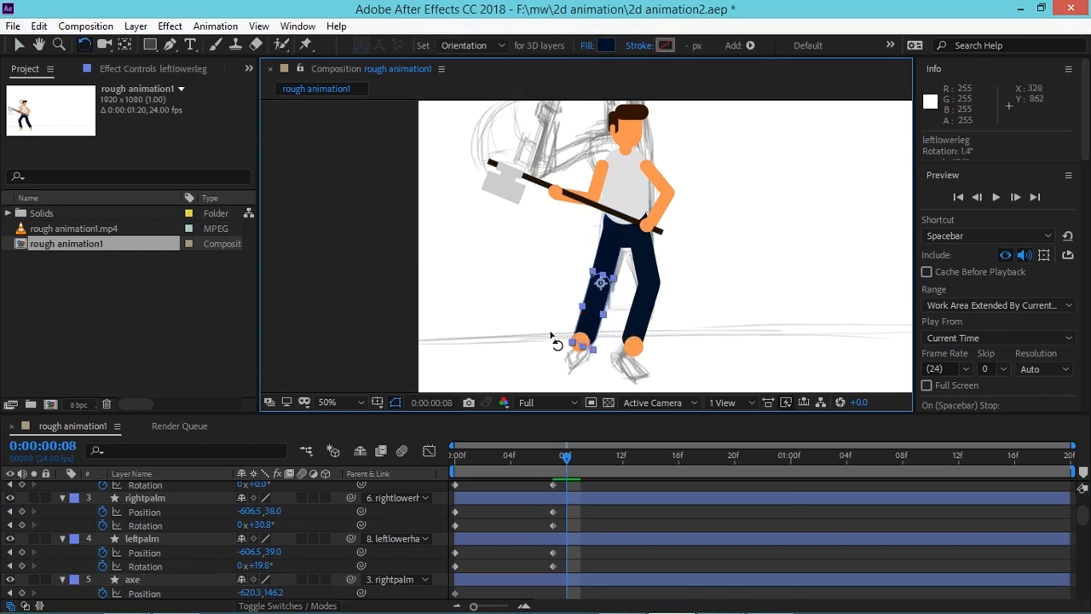
key(Down)
key(Down)
key(Down)
key(Down)
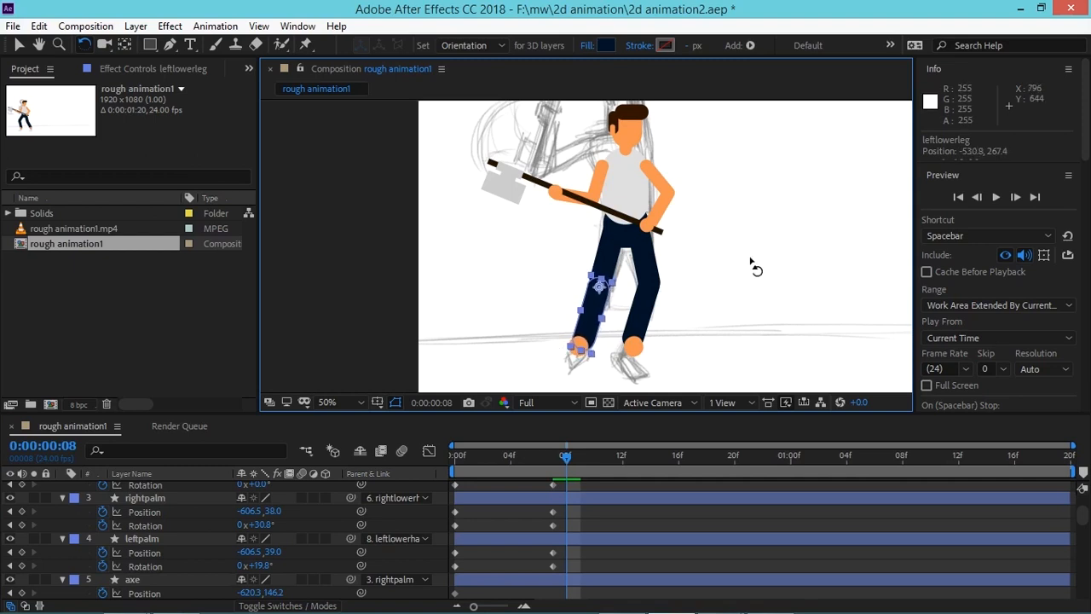
click(772, 284)
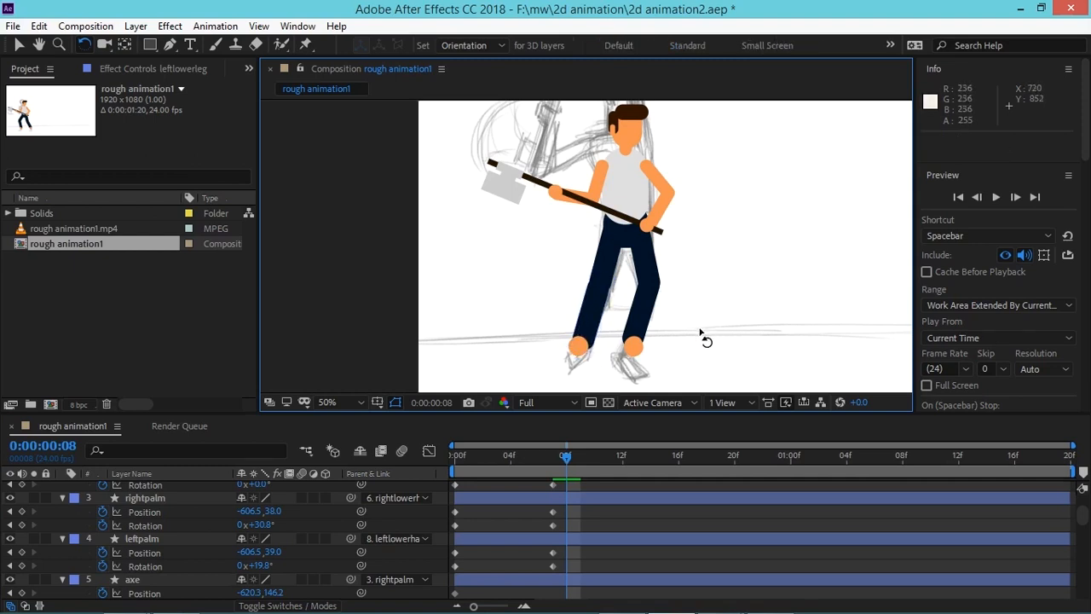
Step: Try rotating leftfoot to about -2° and nudging it down to about -529.3, 272.1
click(578, 353)
mouse_move(579, 360)
mouse_down()
mouse_move(587, 364)
mouse_move(574, 359)
mouse_up()
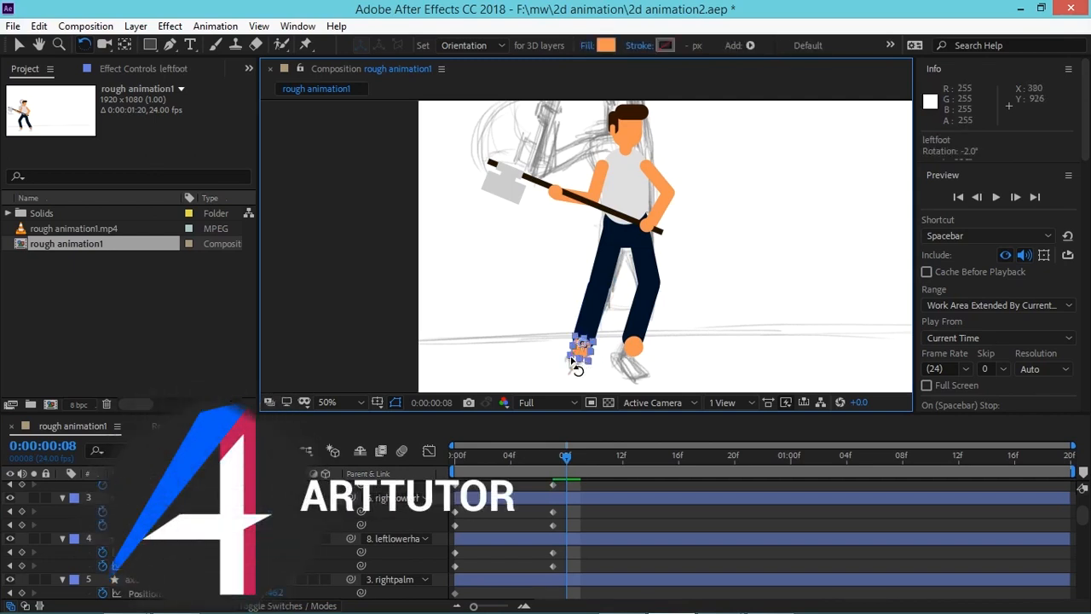
key(Down)
key(Down)
key(Down)
key(Down)
key(Down)
key(Down)
key(Down)
key(Down)
key(Down)
key(Up)
key(Up)
key(Up)
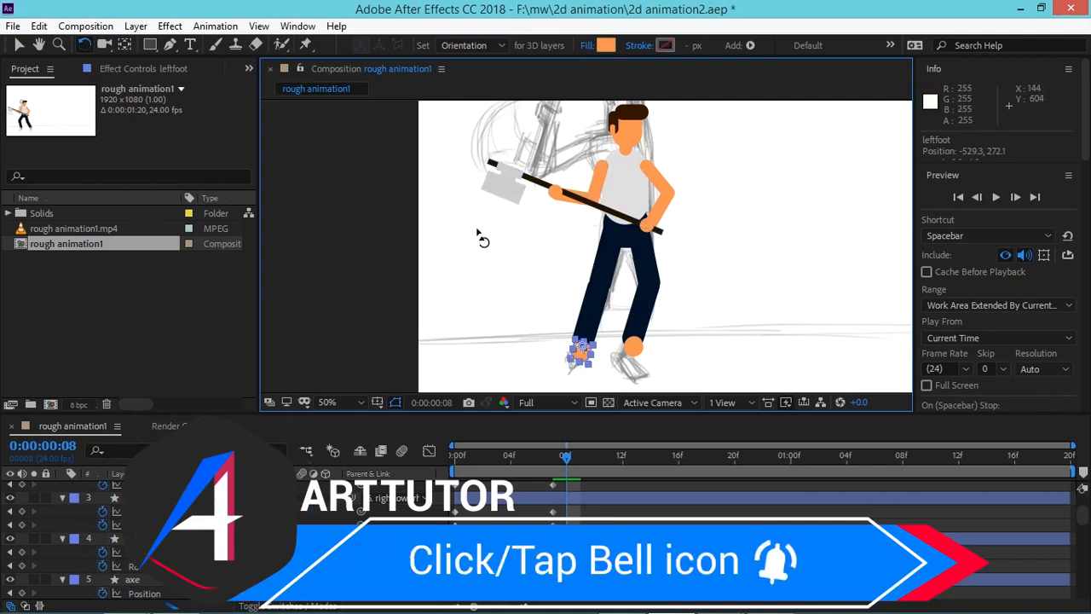
Step: Undo the left foot's rotation and nudges and the left lower leg's nudges and rotation
key(ctrl+z)
key(ctrl+z)
key(ctrl+z)
key(ctrl+z)
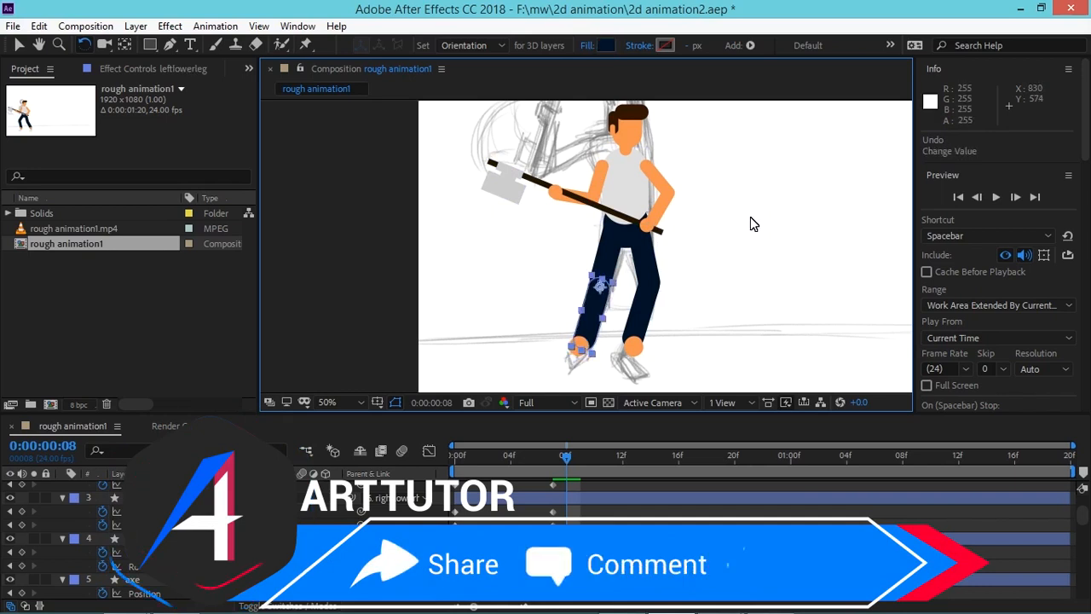
key(ctrl+z)
key(ctrl+z)
key(ctrl+z)
key(ctrl+z)
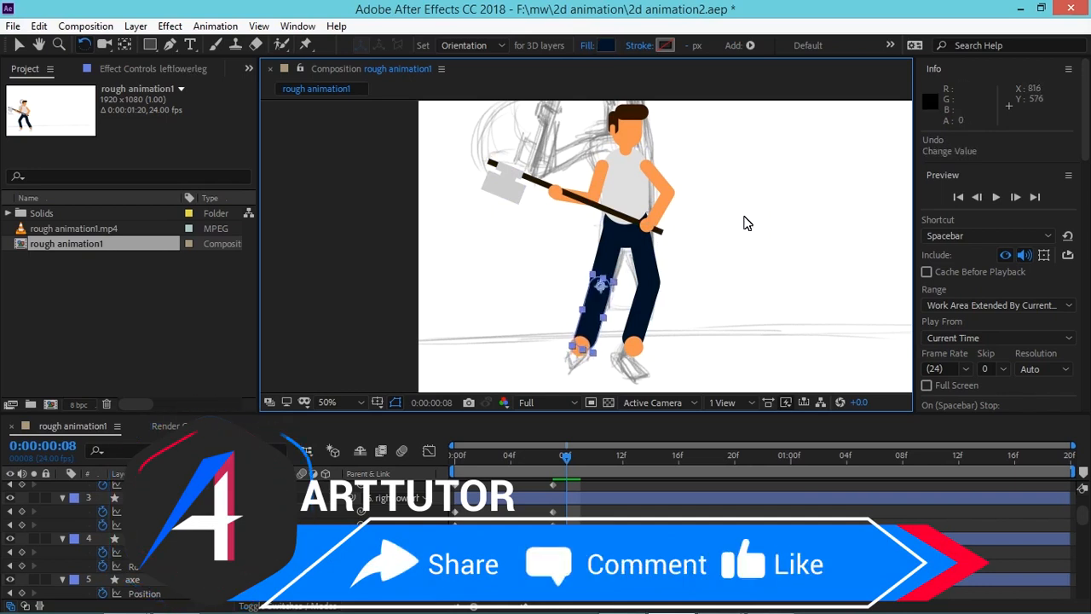
key(ctrl+z)
key(ctrl+z)
key(ctrl+z)
key(ctrl+z)
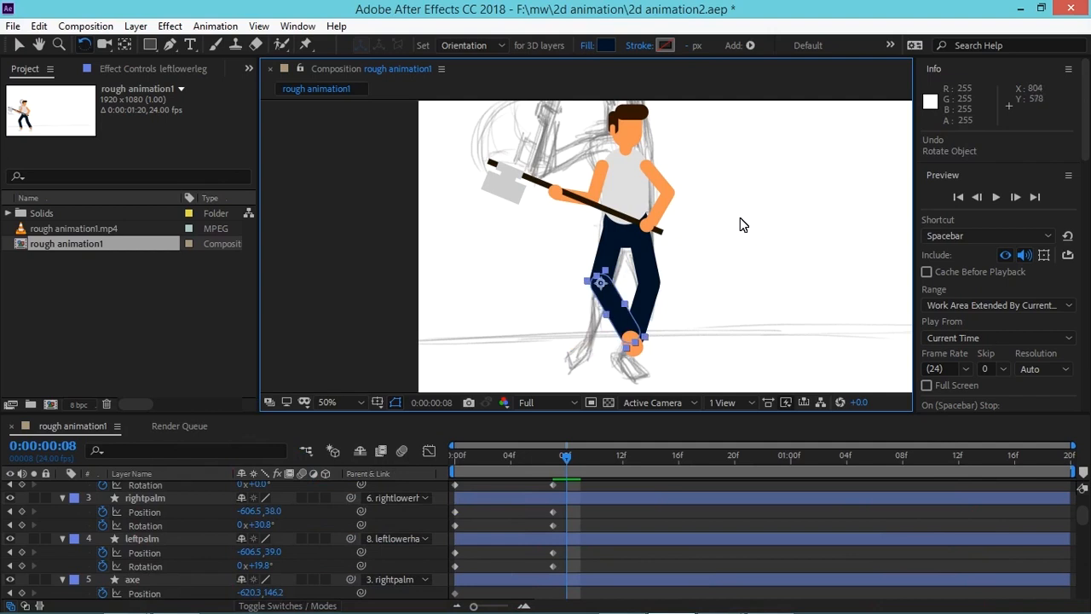
Step: Rotate leftlowerleg to about 1.5° at frame 8 to match the sketched leg
drag(621, 331, 575, 346)
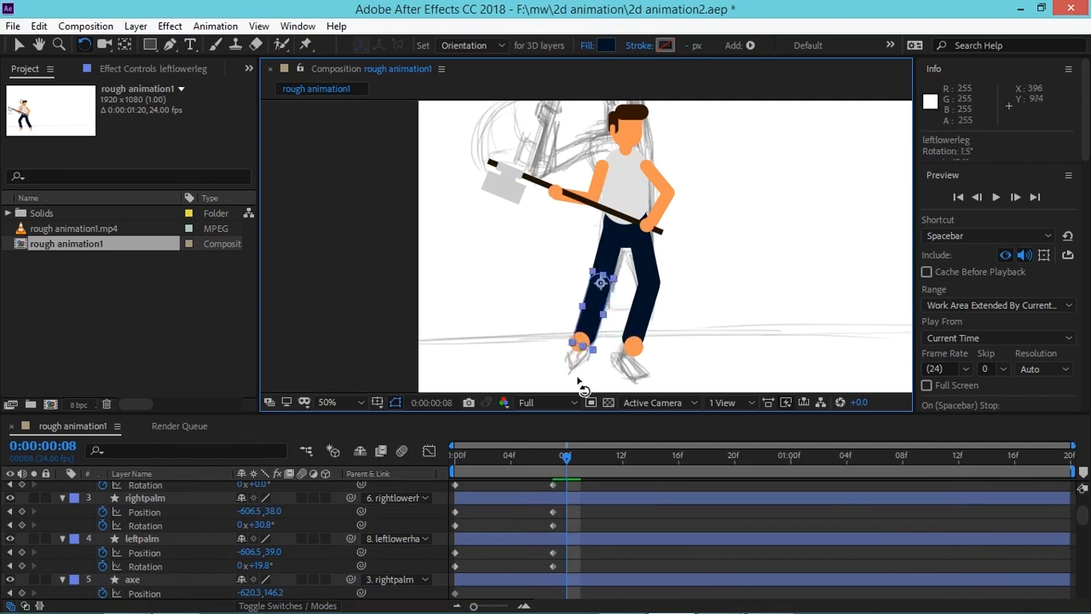
Step: Rotate rightupperhand to about -178.9° and rightlowerhand to about -67.2° at frame 8, raising the right arm toward the sketch
click(578, 382)
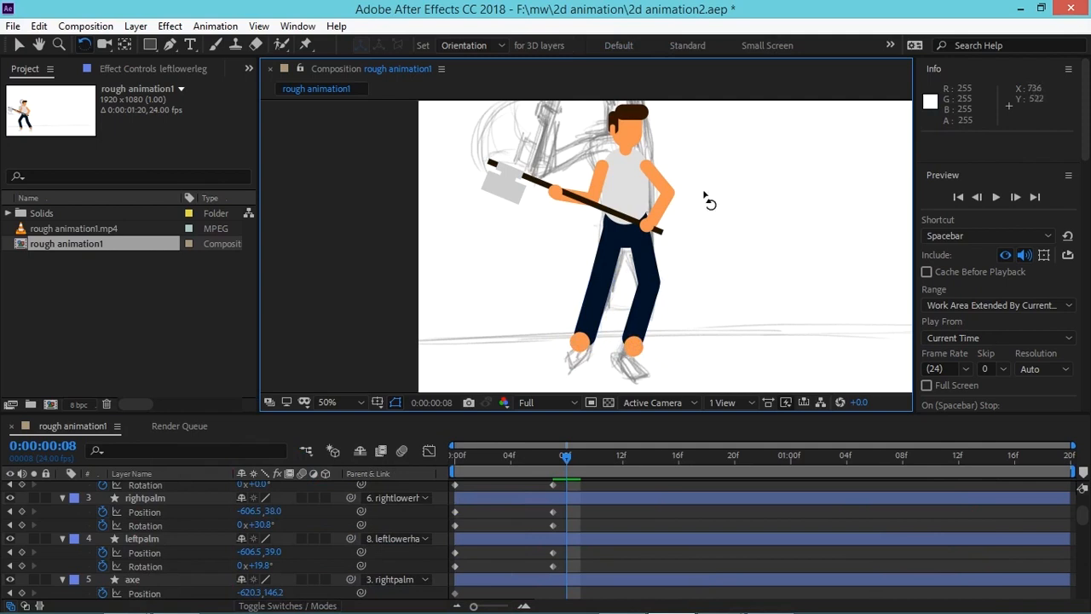
click(19, 44)
drag(731, 265, 676, 263)
mouse_move(565, 460)
mouse_down()
mouse_move(545, 459)
mouse_move(568, 463)
mouse_up()
key(h)
drag(657, 236, 653, 280)
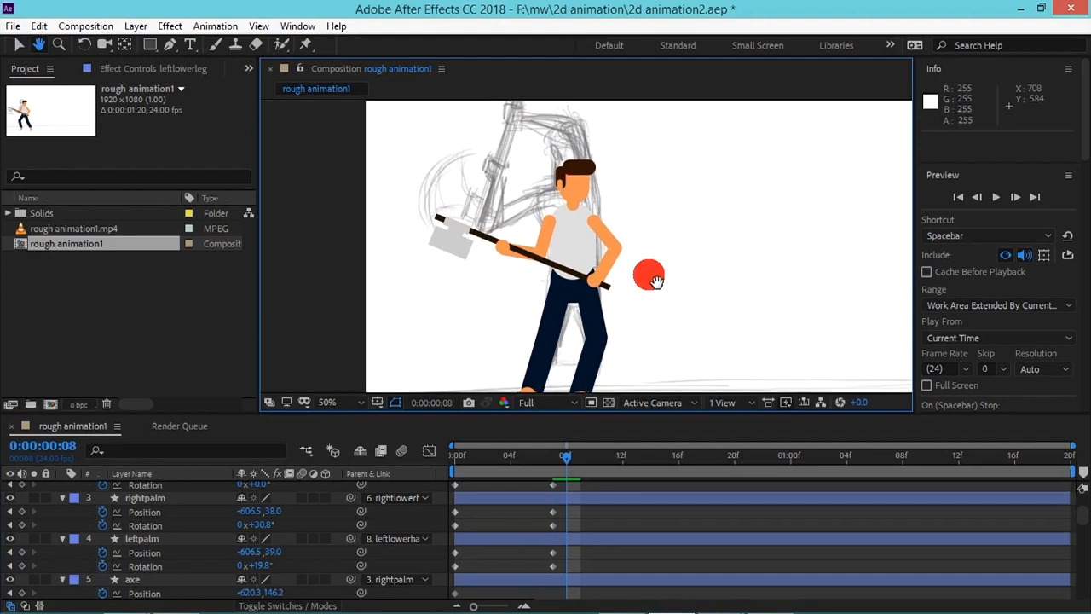
key(v)
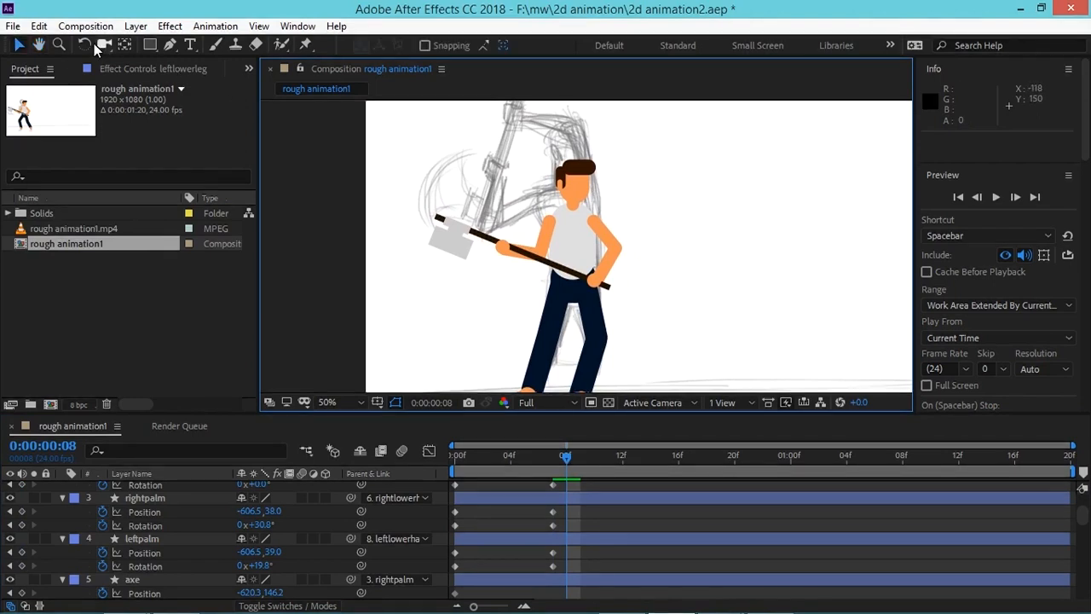
click(85, 46)
drag(612, 245, 515, 176)
click(533, 174)
mouse_move(594, 207)
mouse_down()
mouse_move(605, 193)
mouse_move(608, 201)
mouse_up()
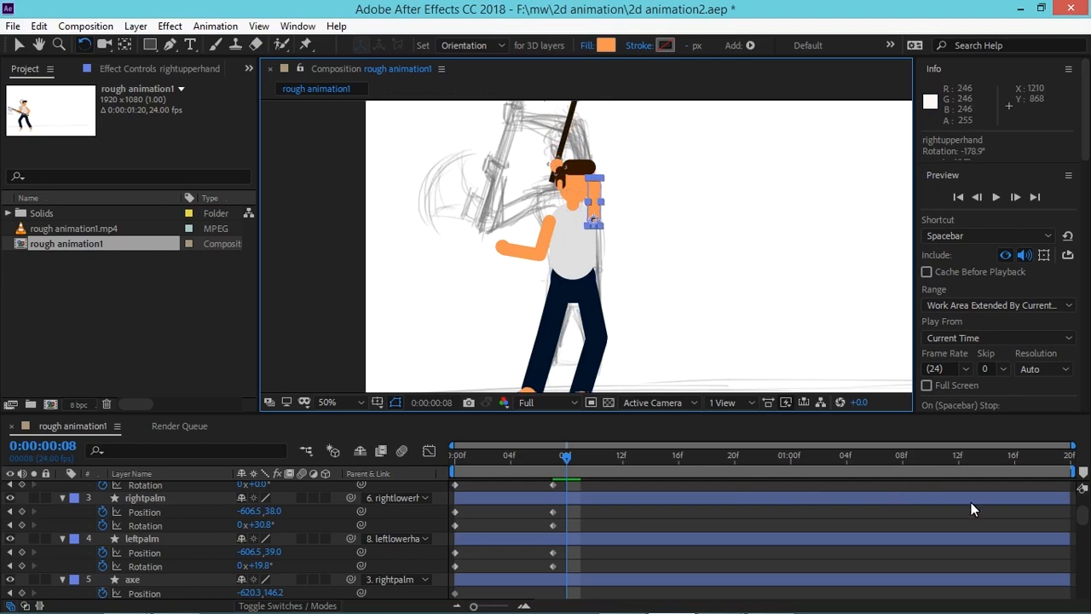
Step: Move the head layer down the stack to just below rightupperhand so the right arm passes in front
drag(1080, 517, 1085, 490)
click(167, 490)
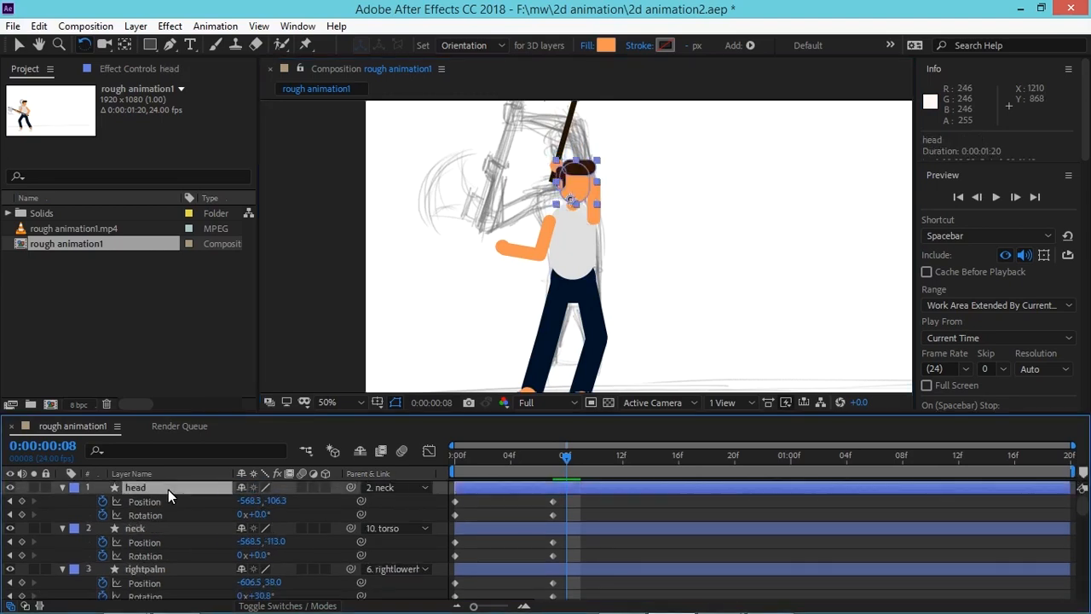
key(ctrl+bracketleft)
key(ctrl+bracketleft)
key(ctrl+bracketleft)
key(ctrl+bracketleft)
key(ctrl+bracketleft)
key(ctrl+bracketleft)
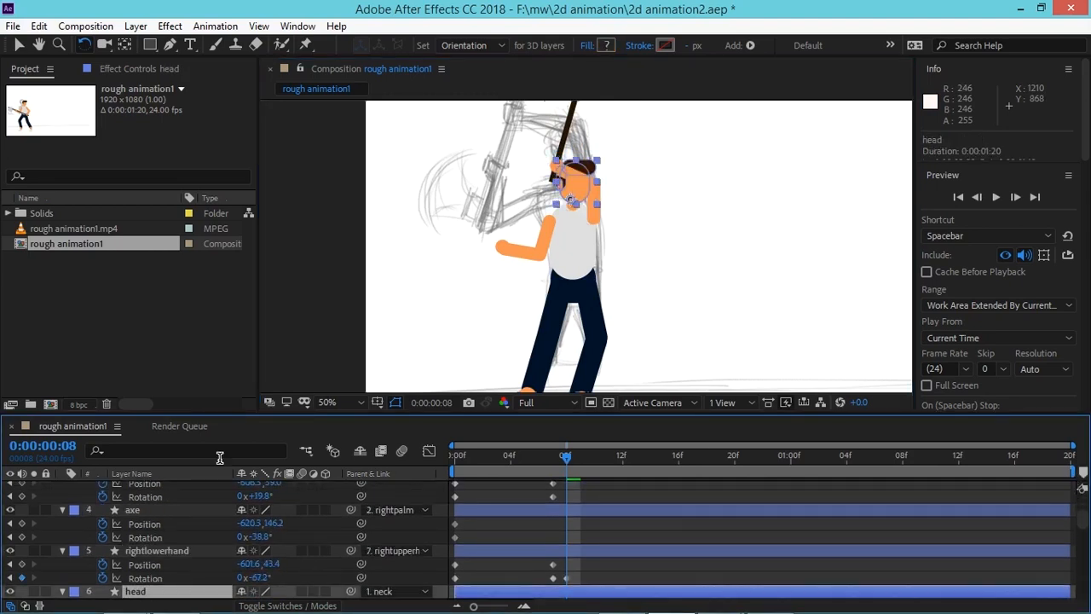
Step: Rotate leftupperhand to about 109.5° at frame 8 and nudge it to about -613, -90
click(711, 224)
key(h)
drag(641, 168, 641, 249)
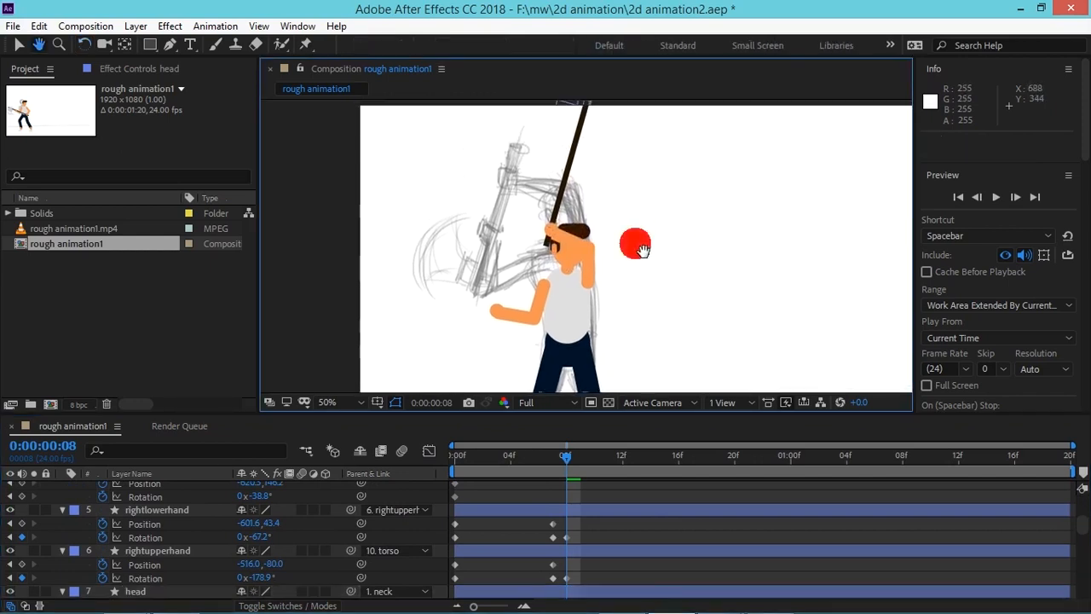
key(w)
click(537, 312)
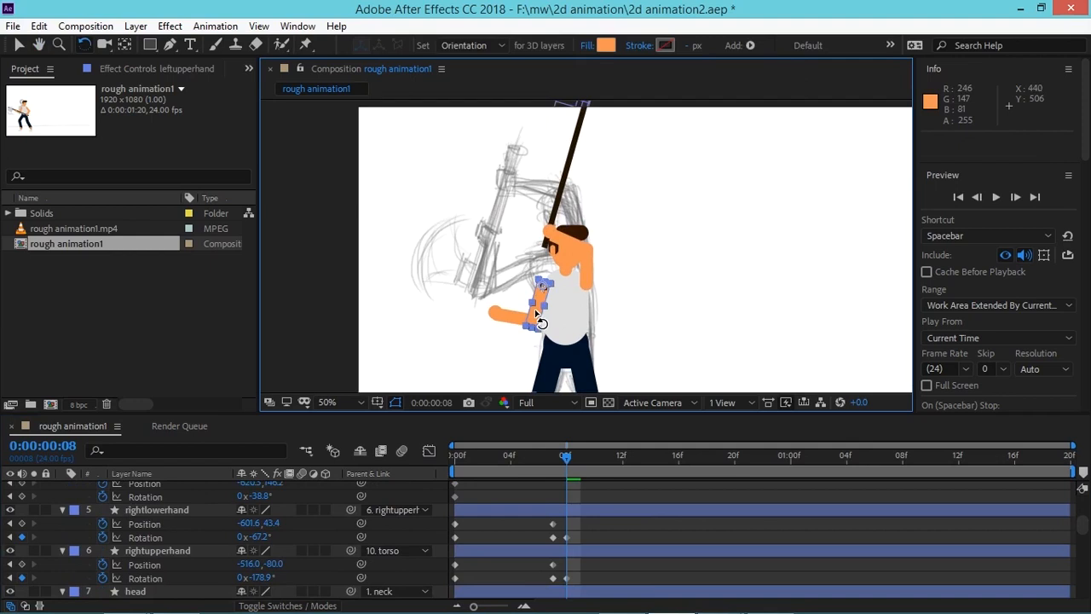
drag(533, 315, 524, 287)
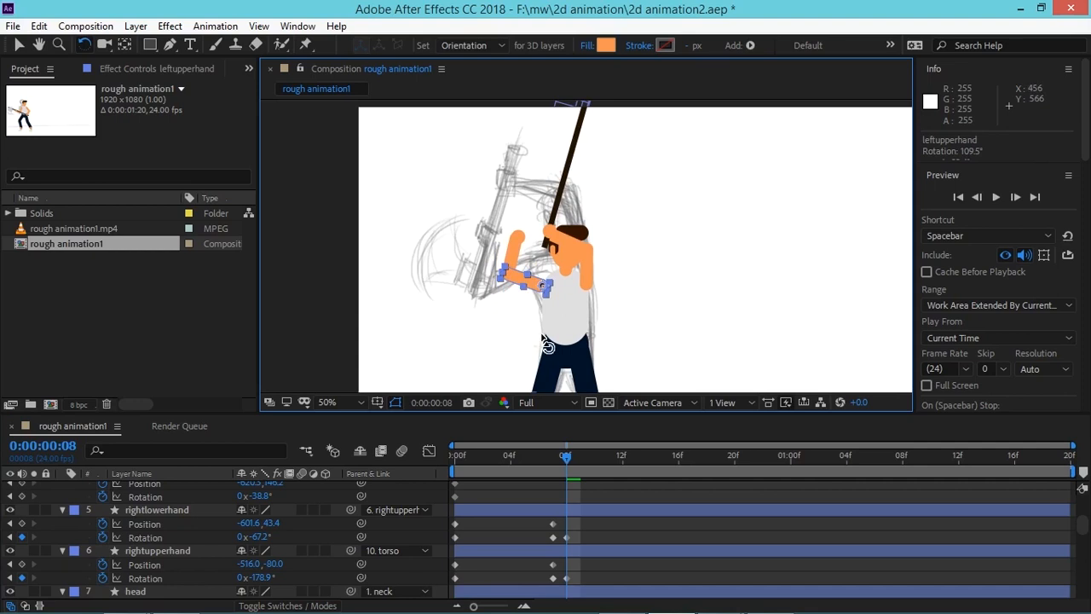
key(shift+Right)
key(shift+Right)
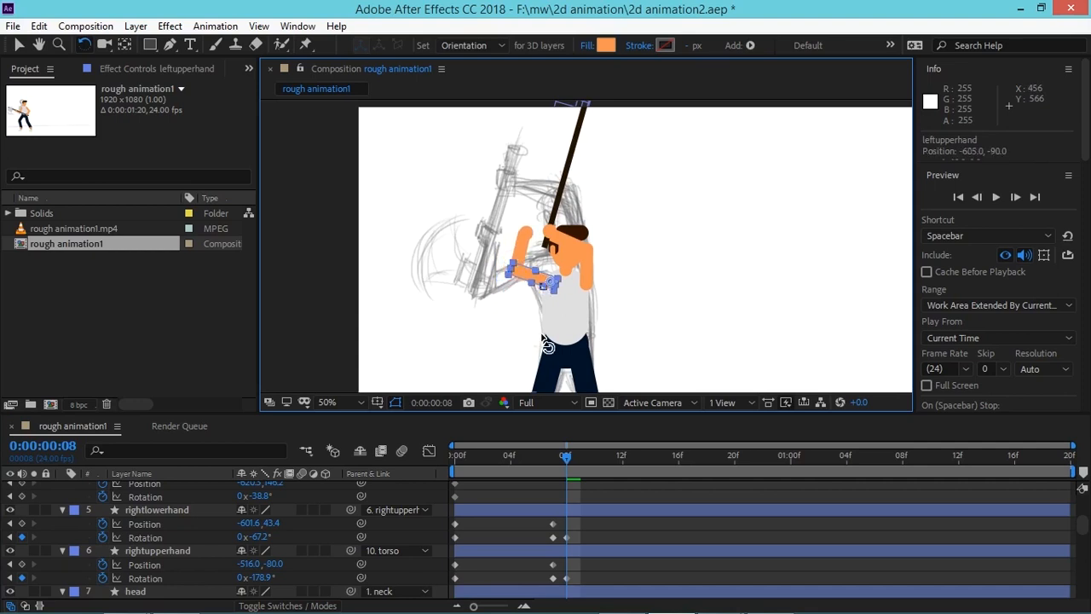
Step: Nudge rightupperhand up and inward to -523, -100 at frame 8
scroll(541, 339, up, 2)
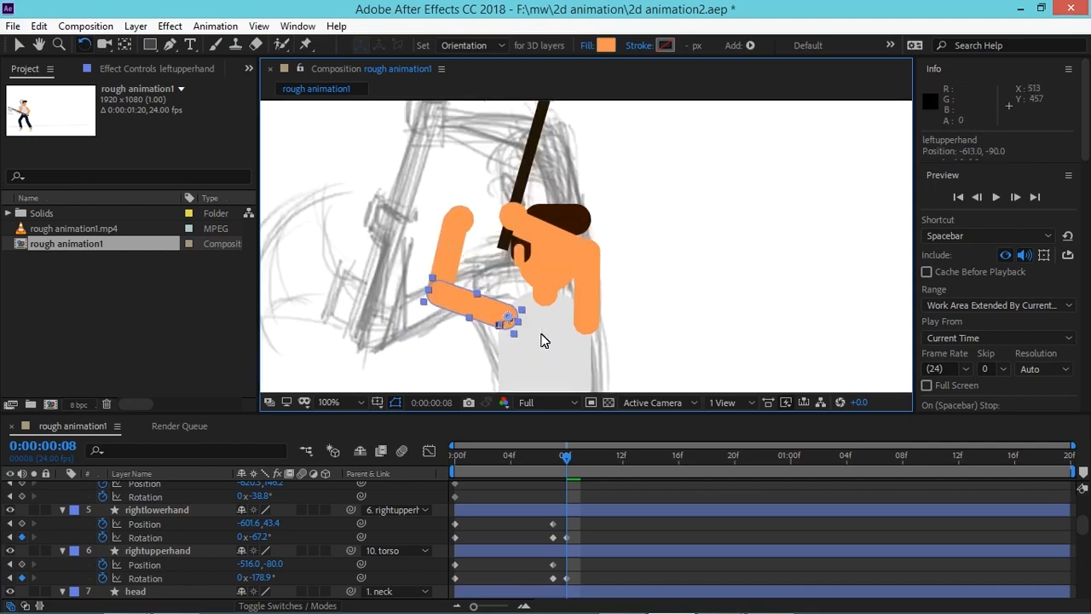
drag(587, 312, 611, 278)
key(w)
click(612, 276)
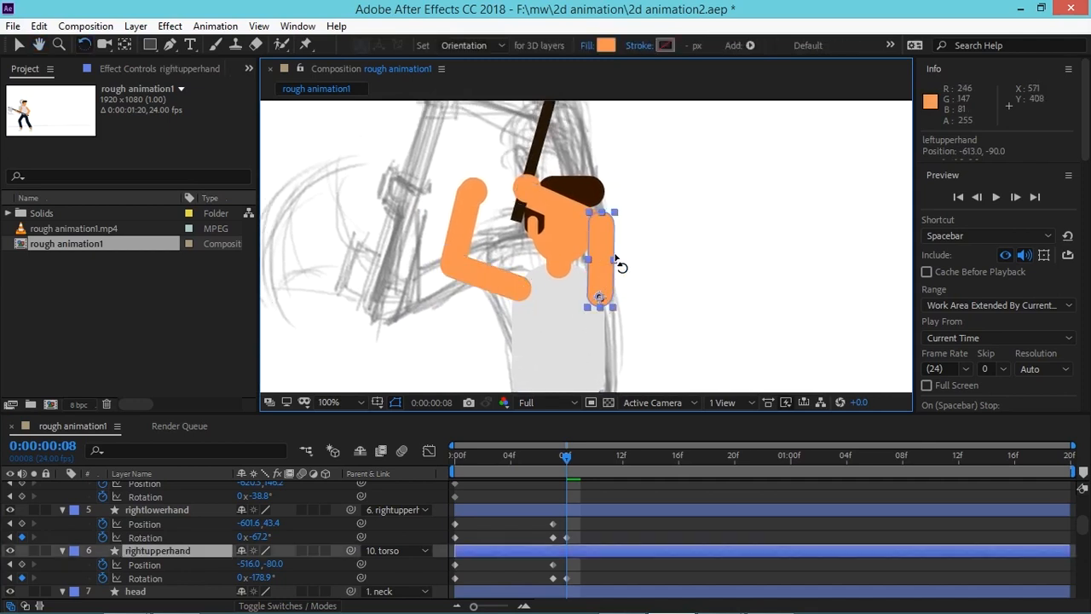
key(shift+Up)
key(shift+Up)
key(Left)
key(Left)
key(Left)
key(Left)
key(Left)
key(Left)
key(Left)
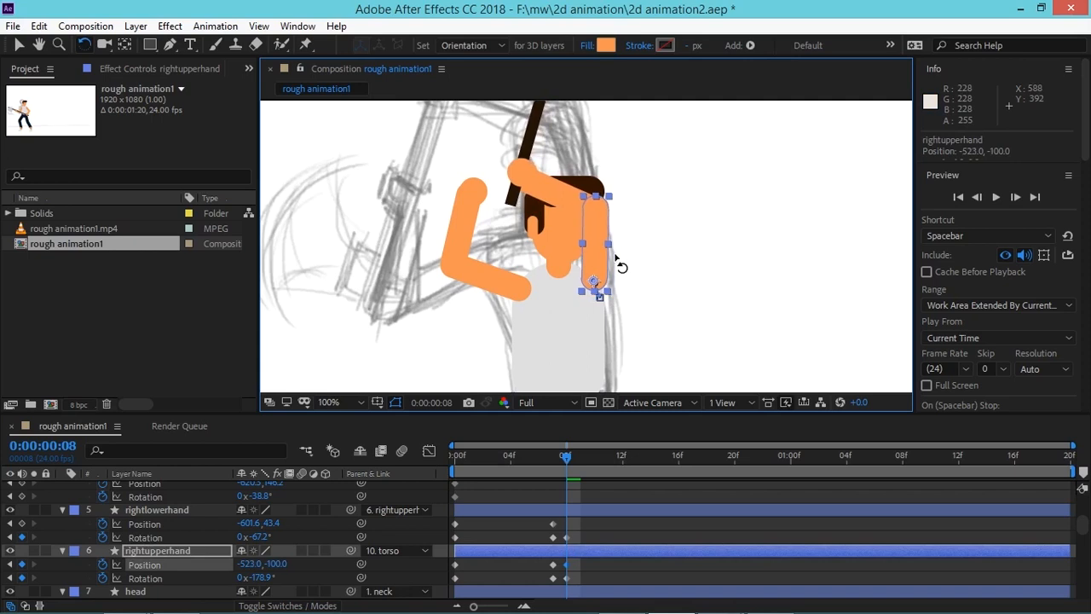
Step: Rotate the left arm further and the axe to about -180.1° at frame 8 so the handle passes through both palms
drag(569, 277, 677, 300)
click(565, 248)
drag(566, 248, 548, 275)
drag(645, 136, 544, 266)
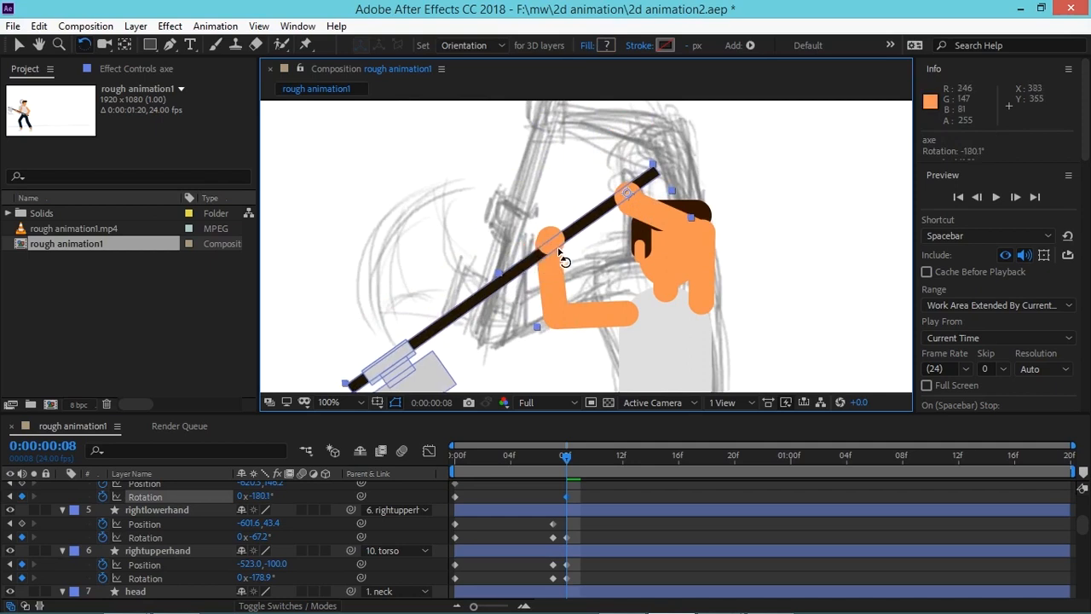
key(ctrl+shift+a)
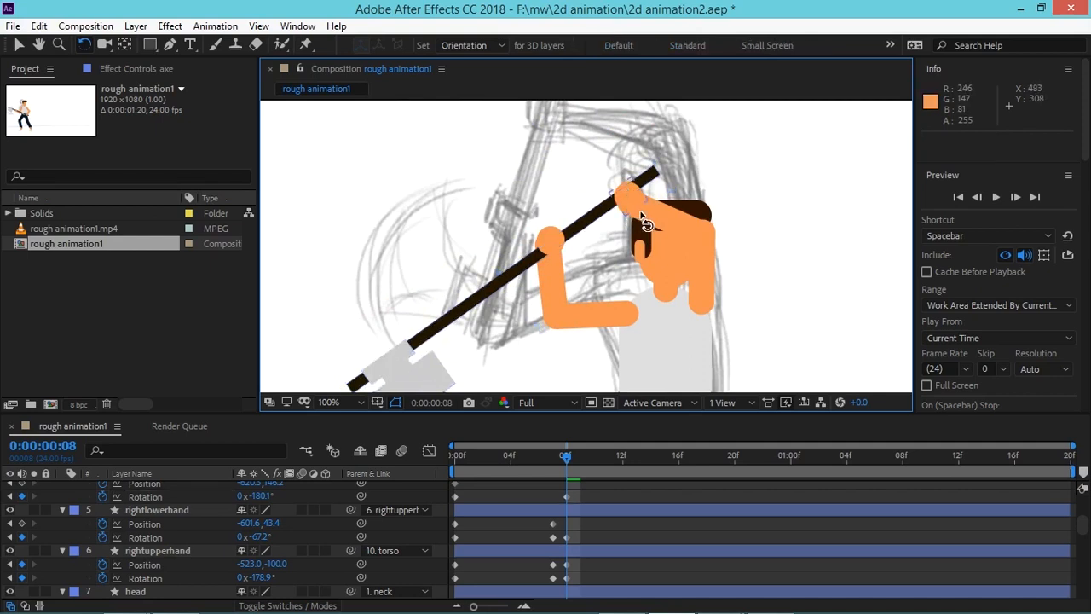
drag(641, 223, 620, 200)
key(ctrl+z)
key(ctrl+z)
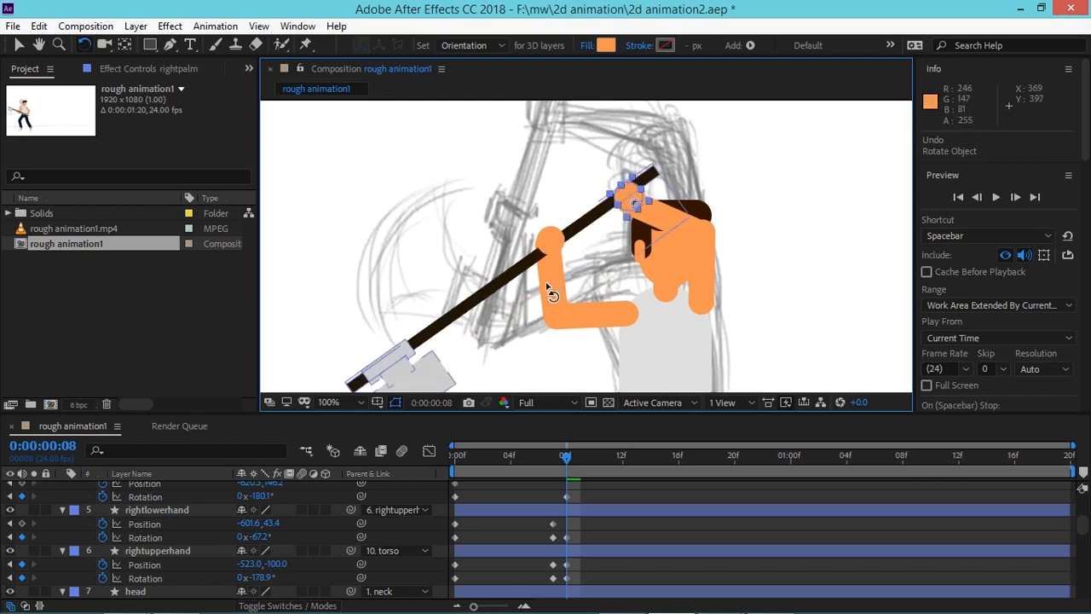
Step: Rotate the axe to about -38.4° at frame 7 so its handle lies across both hands
click(454, 239)
scroll(429, 224, down, 2)
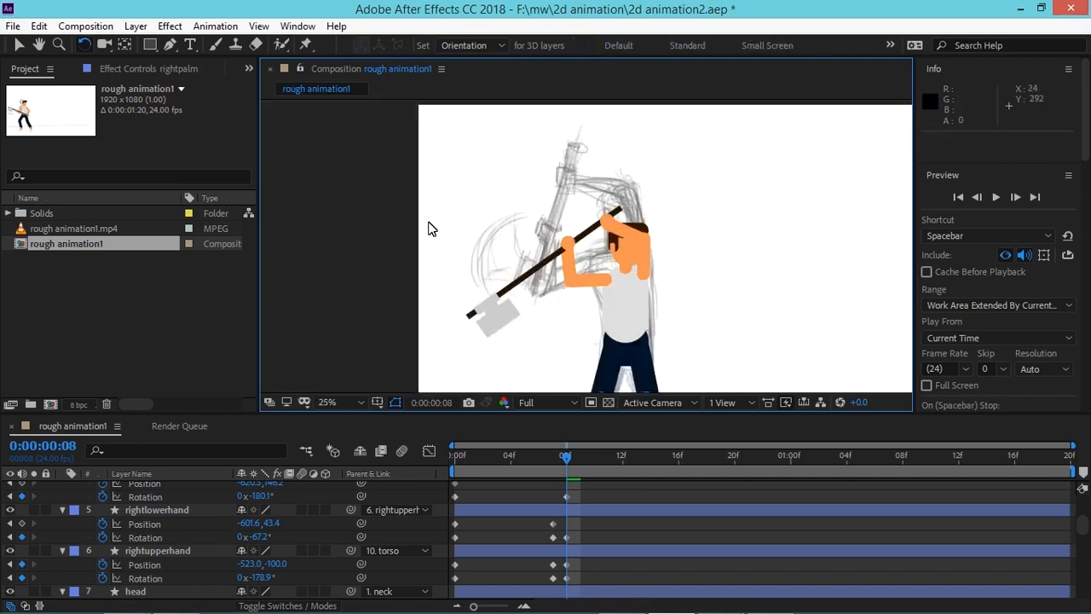
drag(568, 455, 557, 463)
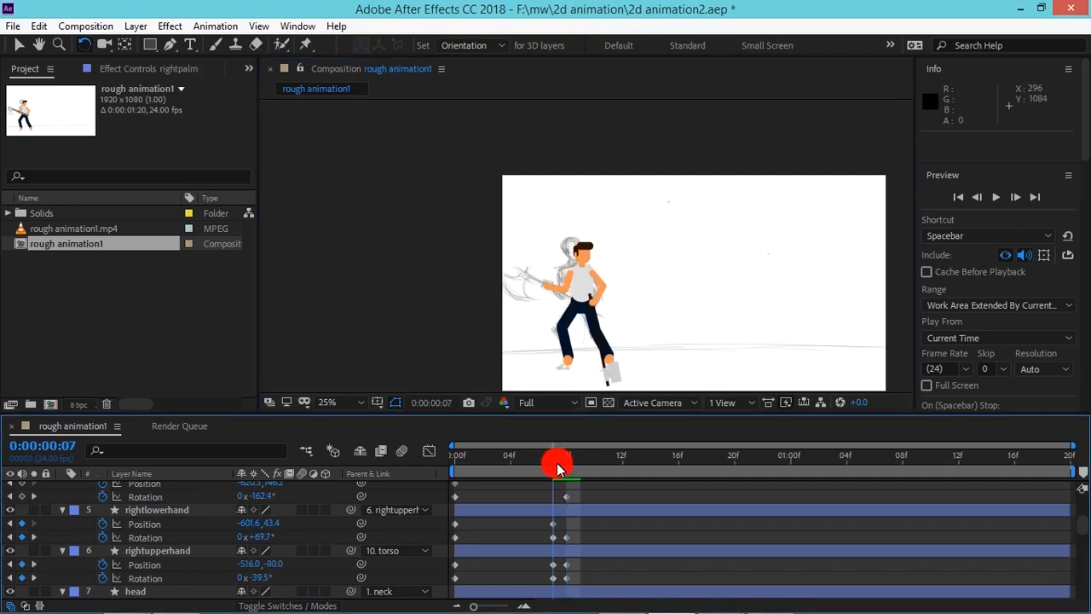
scroll(665, 267, up, 2)
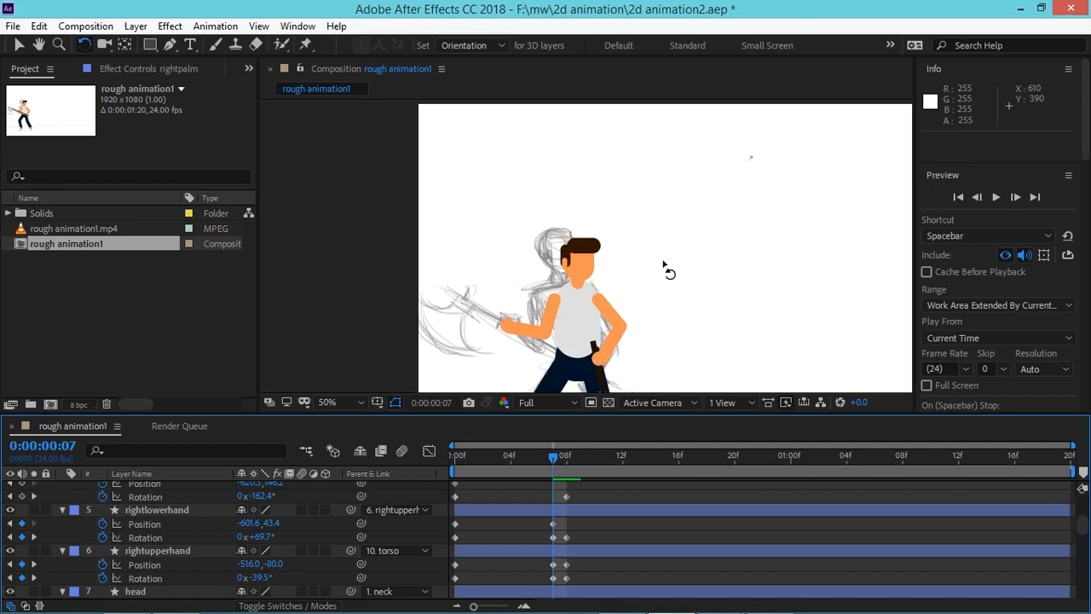
drag(623, 329, 668, 210)
drag(686, 382, 526, 213)
mouse_move(568, 455)
mouse_down()
mouse_move(460, 480)
mouse_move(428, 472)
mouse_move(560, 470)
mouse_move(489, 482)
mouse_move(573, 469)
mouse_up()
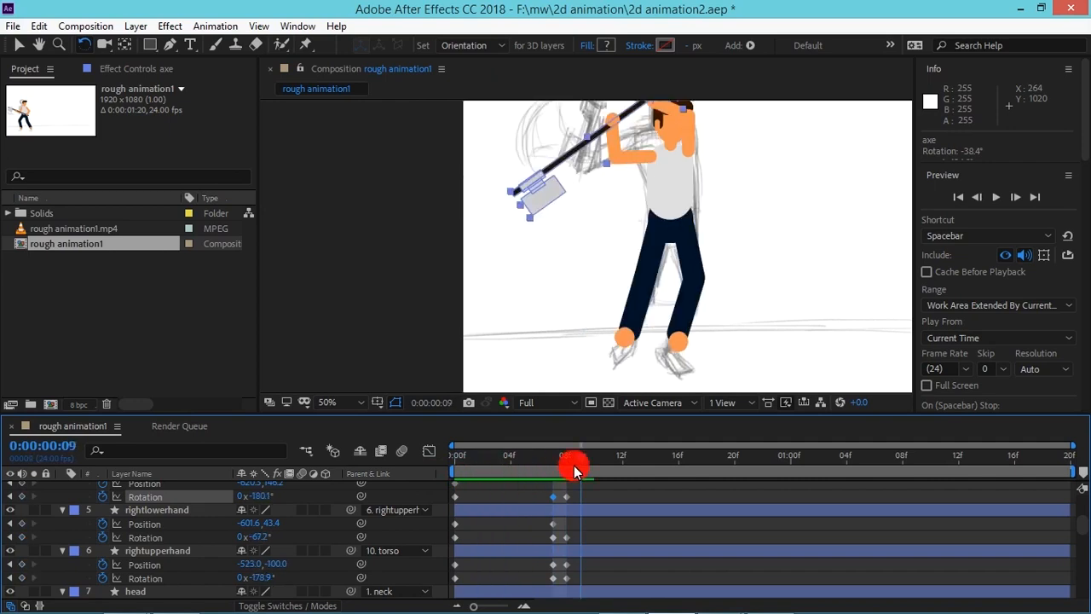
Step: Move all the character and axe keyframes at frame 7 two frames earlier, to frame 5
double_click(583, 416)
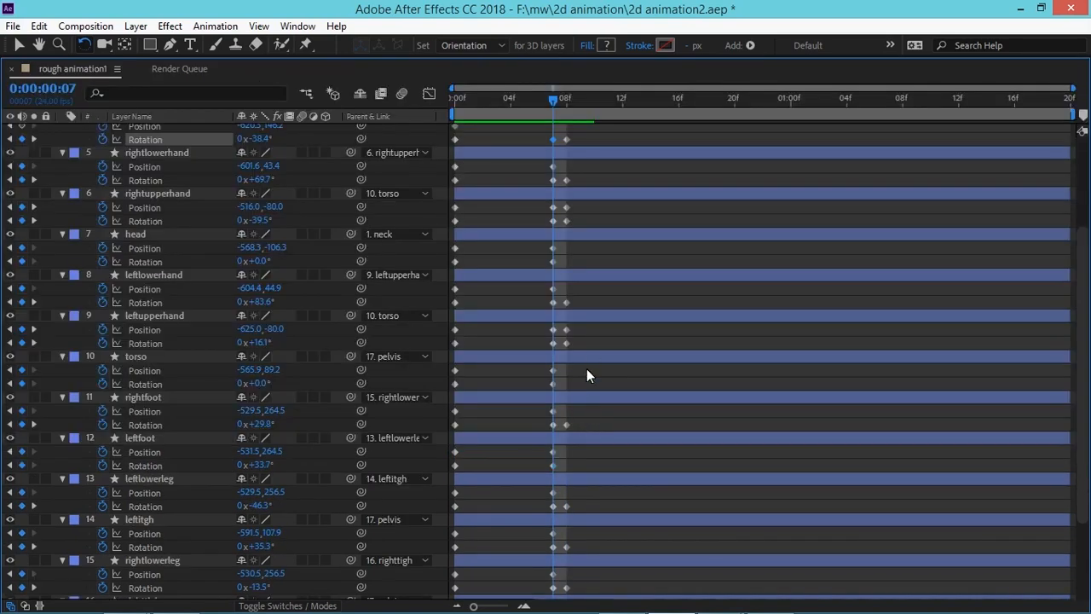
double_click(506, 68)
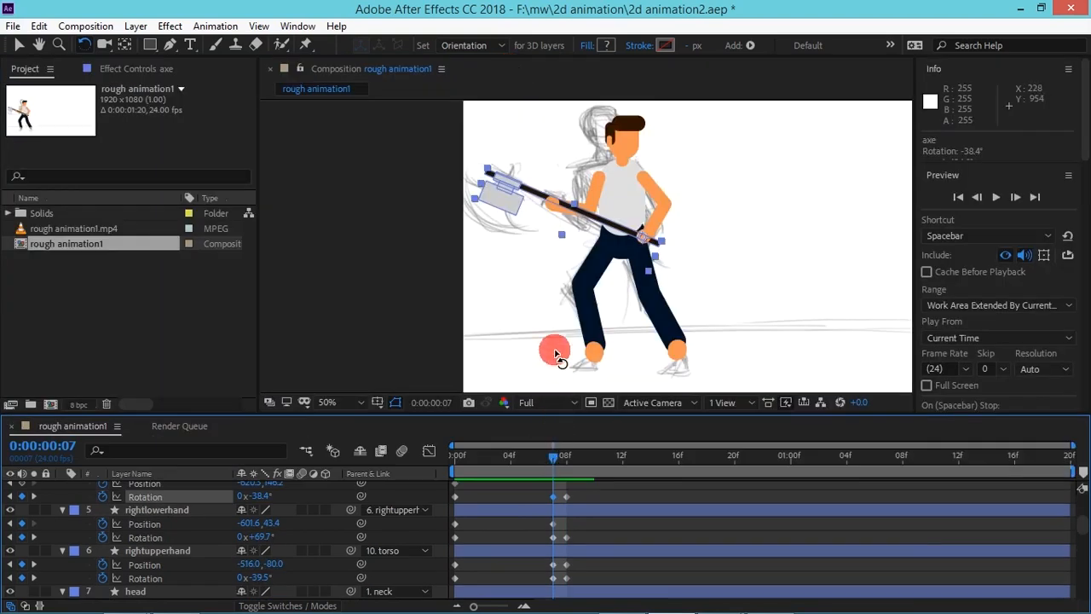
drag(564, 418, 555, 270)
drag(1080, 410, 1082, 341)
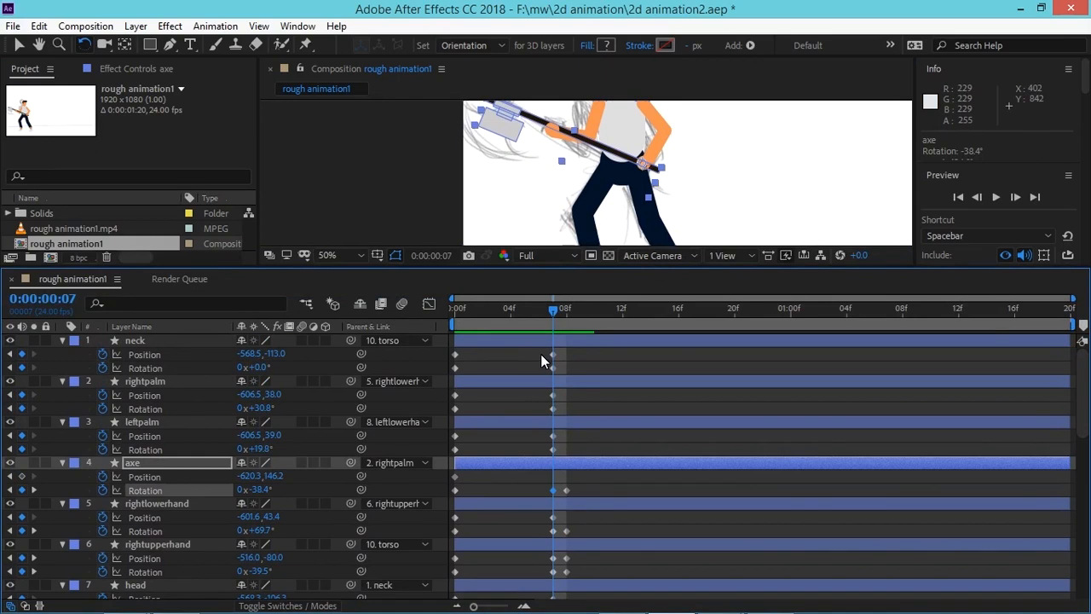
drag(539, 354, 555, 577)
key(alt+Left)
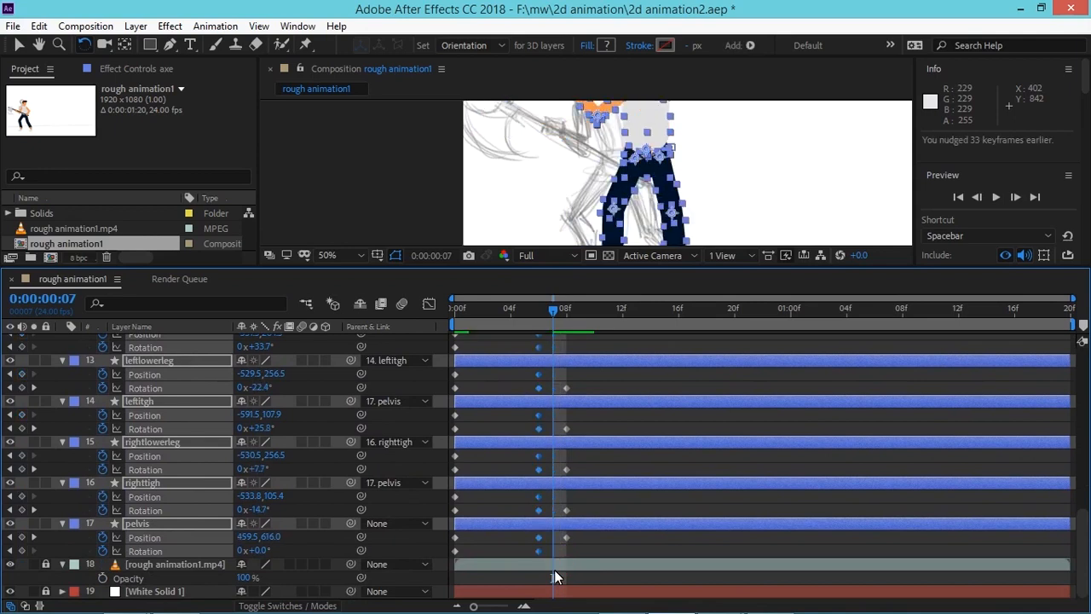
drag(284, 271, 307, 426)
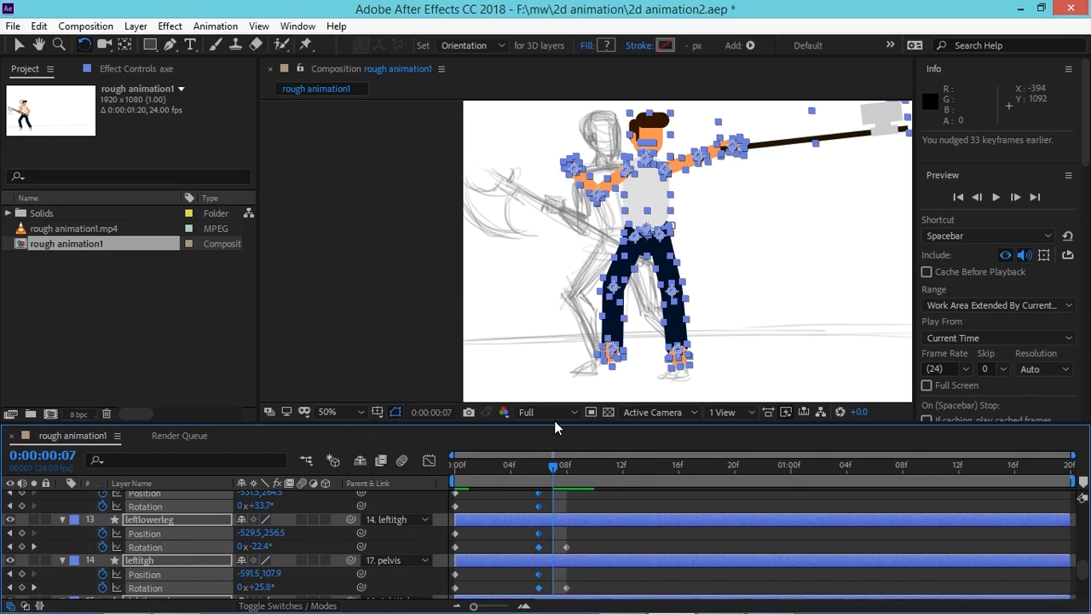
key(alt+Left)
click(599, 540)
Step: At frame 6, rotate the axe to horizontal and leftupperhand to about -10.2°
mouse_move(554, 466)
mouse_down()
mouse_move(428, 479)
mouse_move(556, 468)
mouse_move(497, 476)
mouse_move(542, 475)
mouse_up()
mouse_move(760, 271)
mouse_down()
mouse_move(707, 268)
mouse_move(585, 196)
mouse_move(620, 206)
mouse_move(613, 224)
mouse_up()
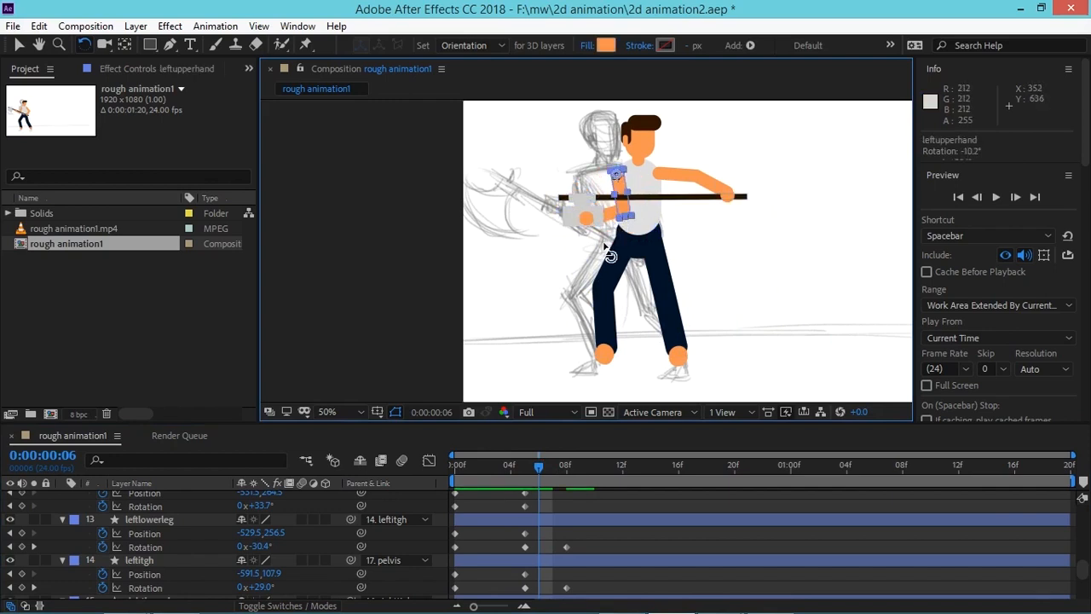
scroll(573, 260, up, 2)
drag(510, 266, 449, 296)
Step: Rotate leftlowerhand to about -100.3° at frame 6 so the left palm reaches the axe handle
click(538, 261)
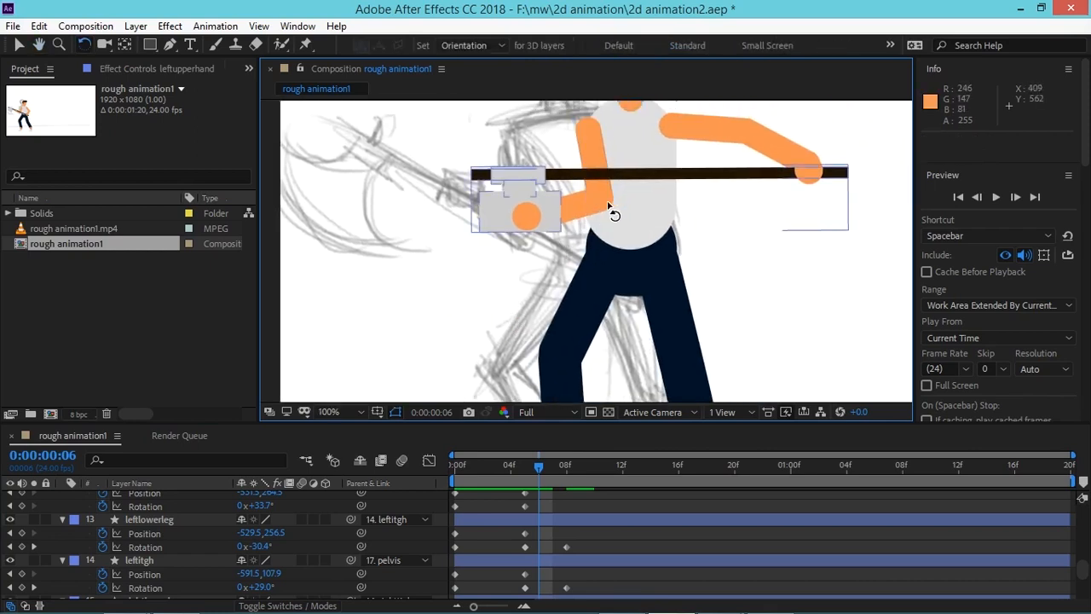
click(596, 147)
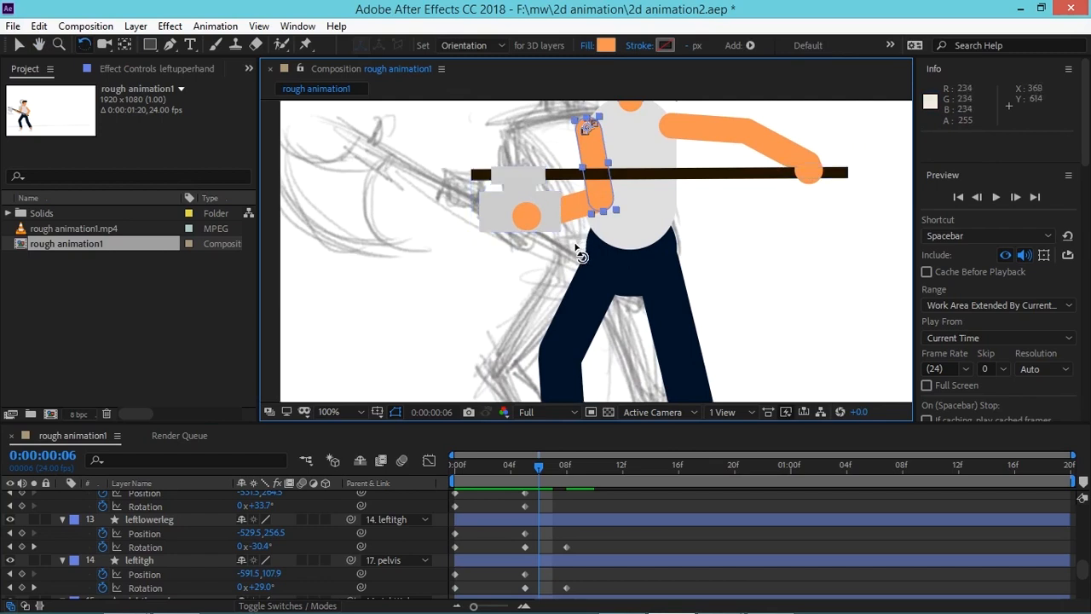
click(527, 218)
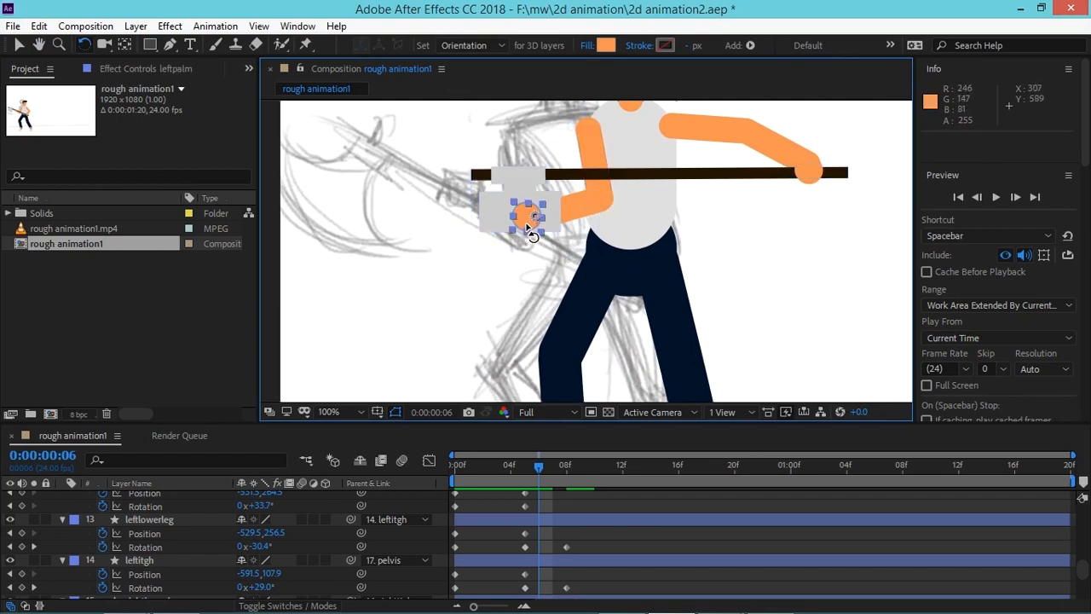
click(149, 519)
drag(1080, 571, 1071, 537)
click(213, 560)
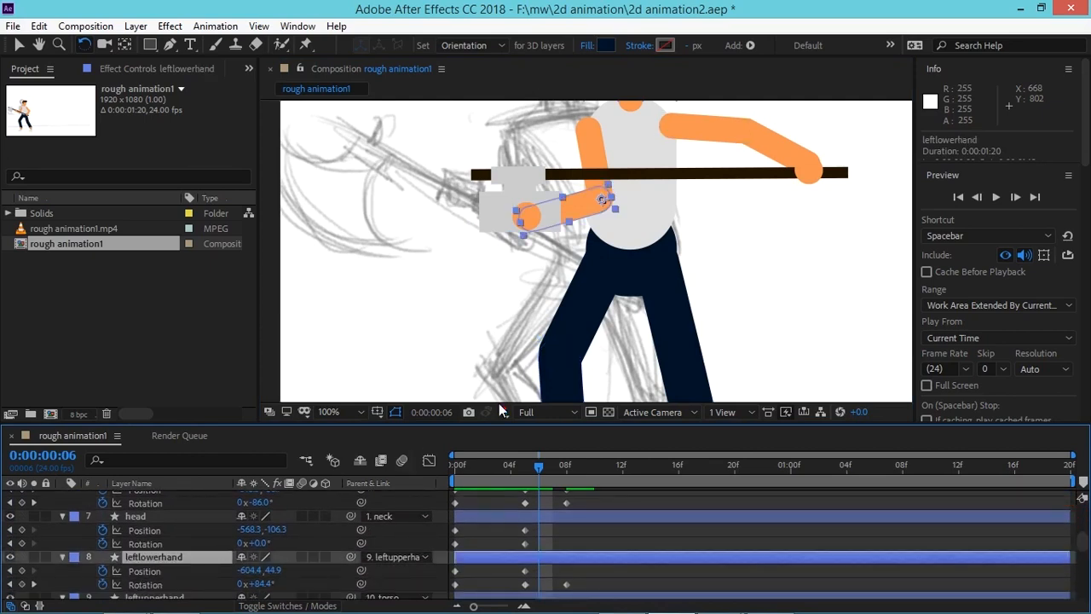
drag(597, 231, 645, 181)
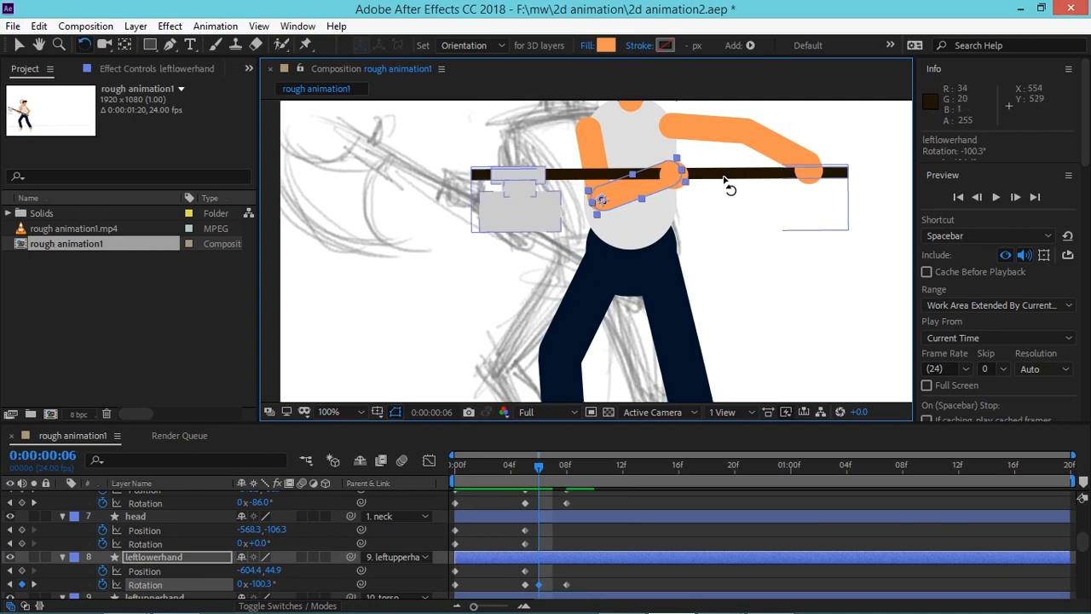
scroll(721, 186, down, 2)
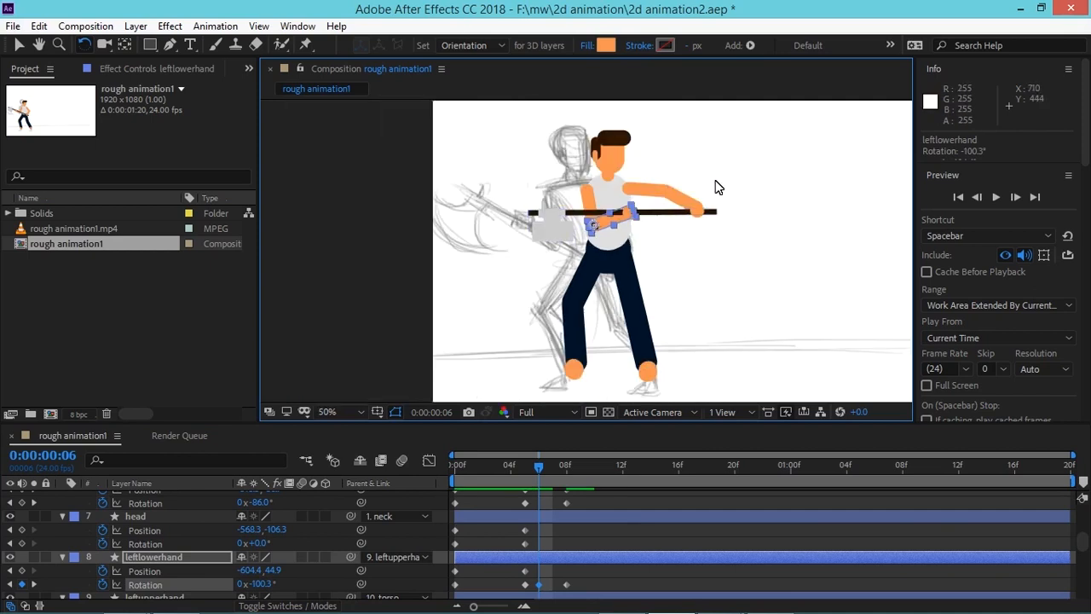
Step: Nudge rightupperhand slightly upward at frame 6 to raise the right arm and the axe
key(v)
click(652, 187)
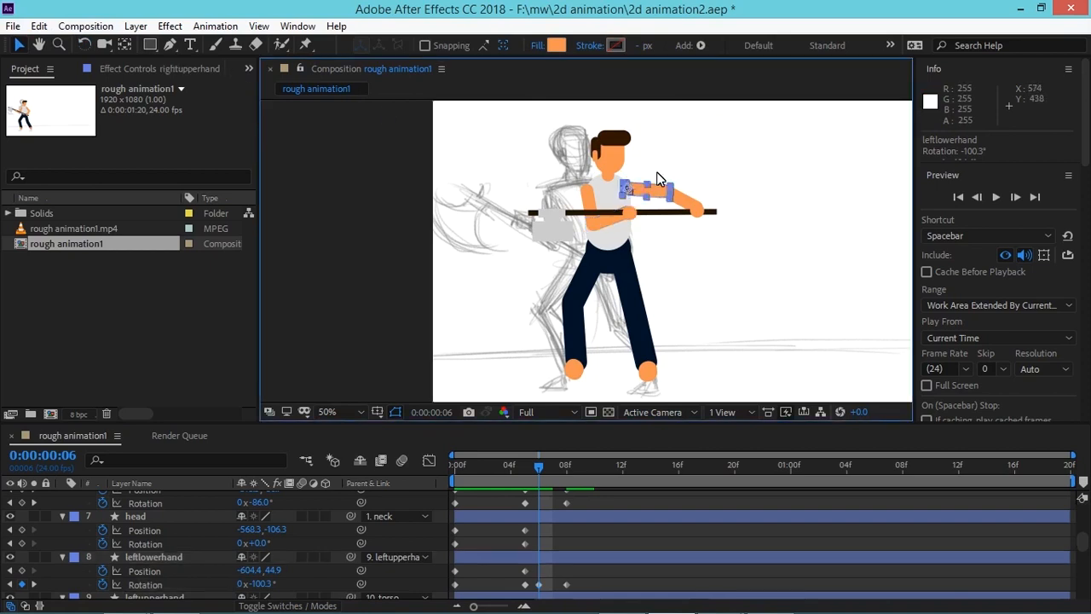
key(shift+Up)
key(shift+Left)
key(shift+Right)
key(Down)
key(Down)
key(Down)
key(Down)
key(Down)
key(Down)
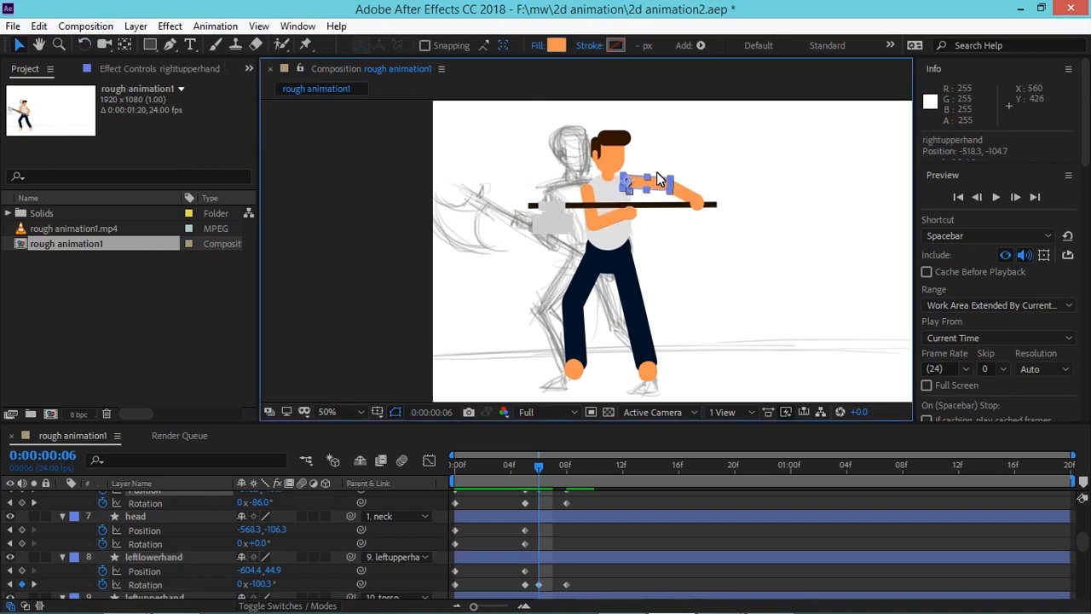
click(790, 295)
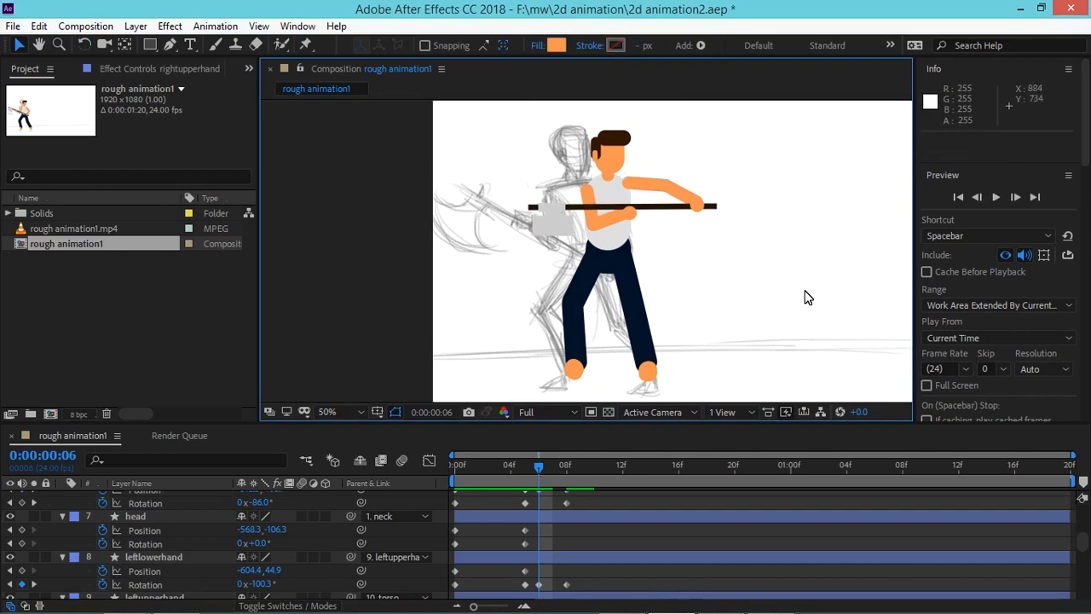
Step: Undo the upward nudges of rightupperhand at frame 6 and deselect the layer
key(ctrl+z)
key(ctrl+z)
key(ctrl+z)
key(ctrl+z)
key(ctrl+z)
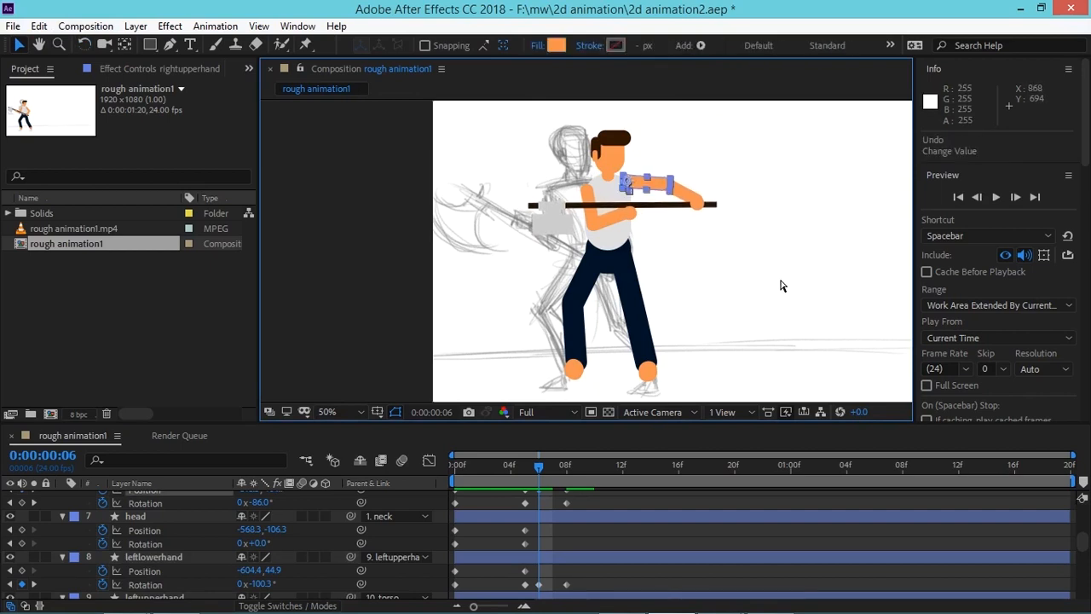
key(ctrl+z)
key(ctrl+z)
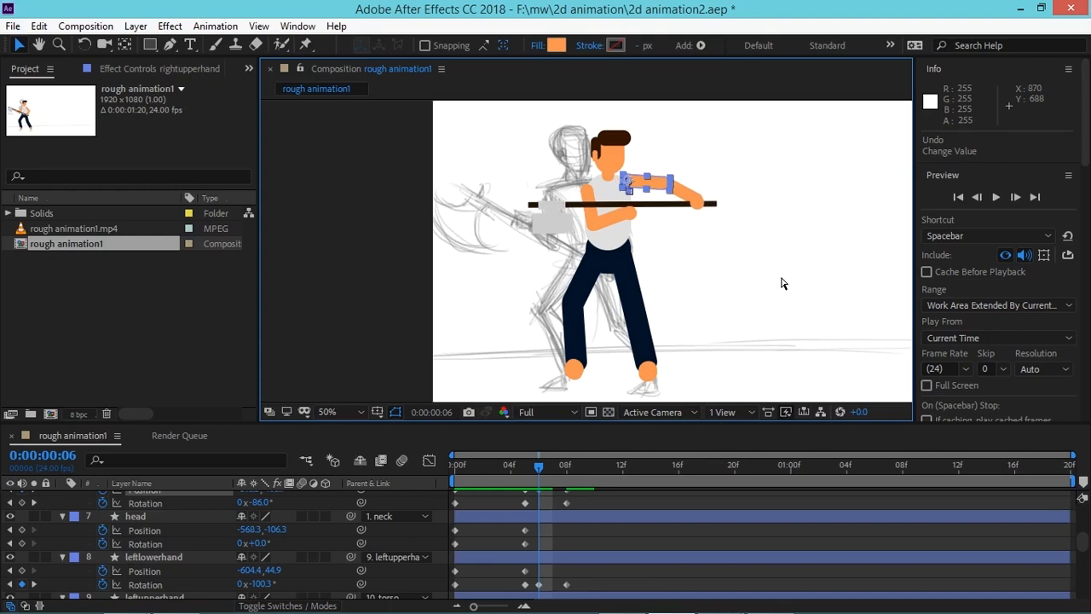
click(785, 277)
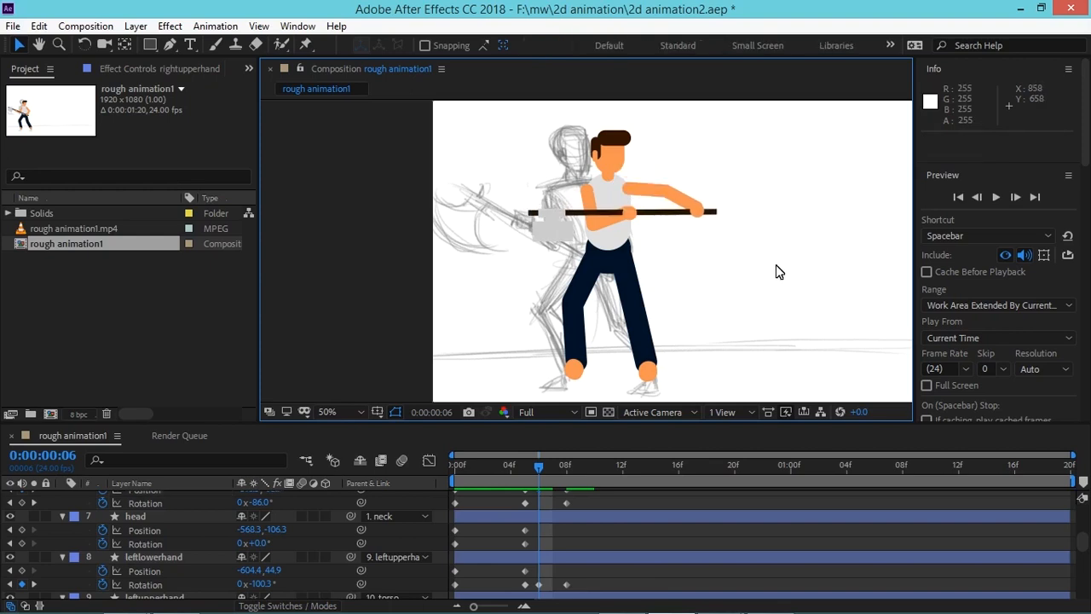
Step: At frame 7, rotate the axe back over the head towards the sketch, rotate leftlowerhand to -204.6° and leftupperhand to about 63.8°
mouse_move(538, 467)
mouse_down()
mouse_move(454, 477)
mouse_move(557, 477)
mouse_move(531, 482)
mouse_move(545, 477)
mouse_up()
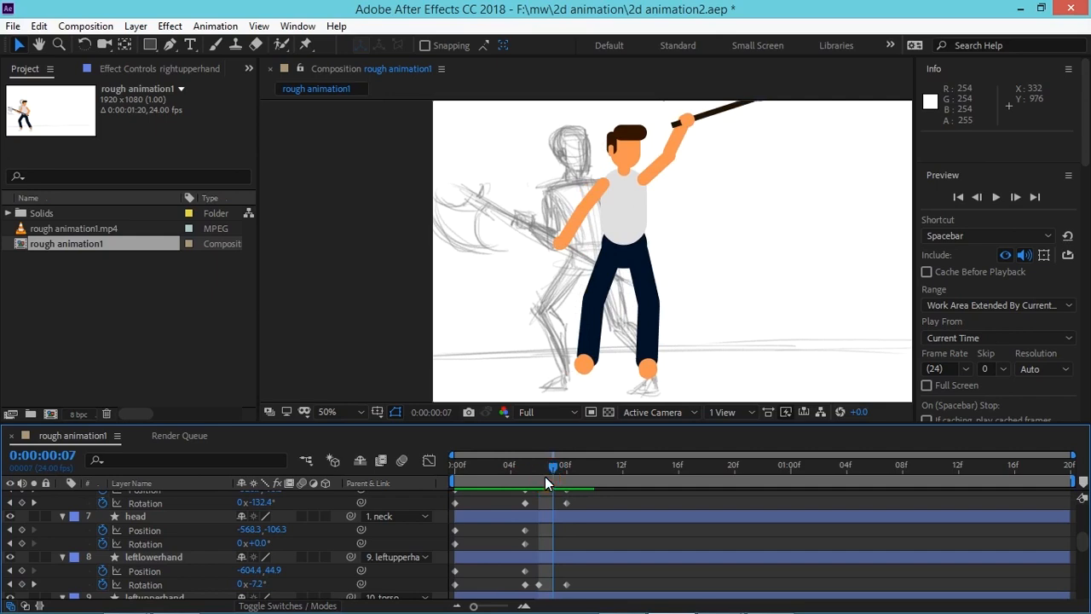
key(space)
drag(729, 262, 704, 302)
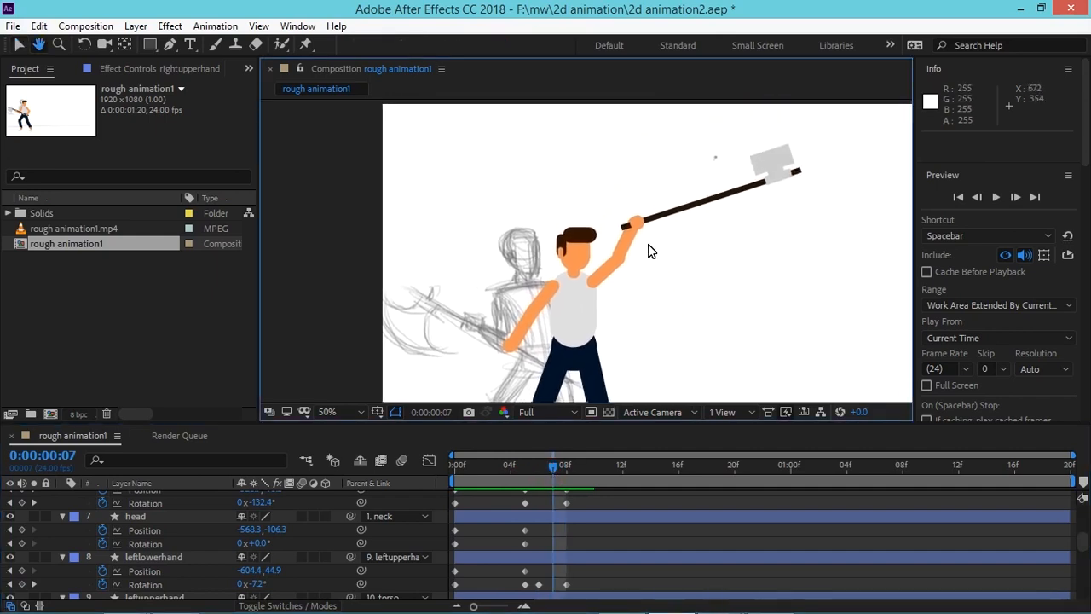
click(85, 44)
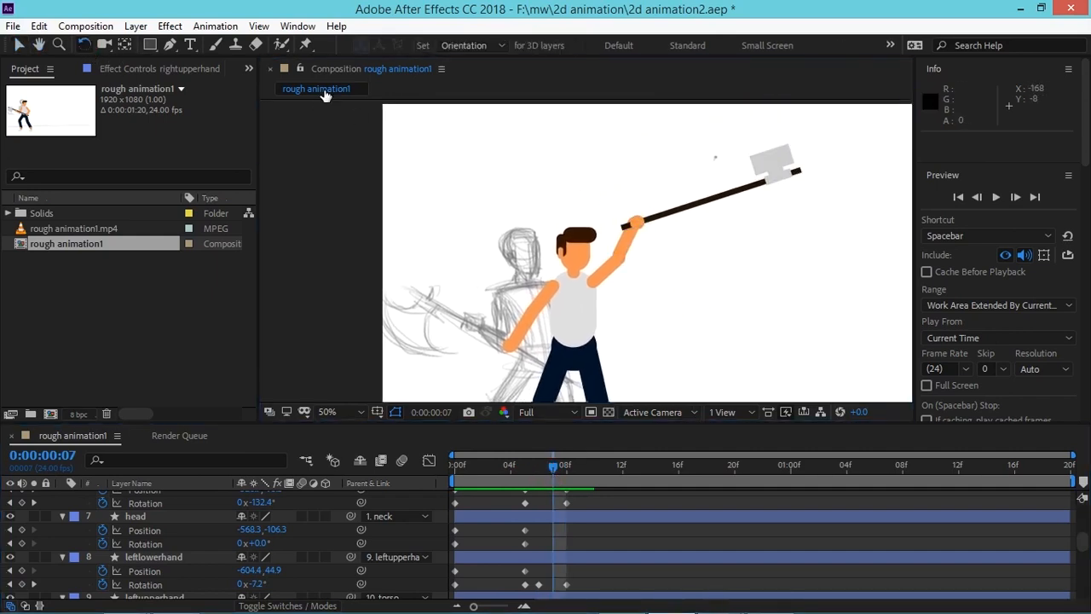
click(628, 247)
mouse_move(628, 247)
mouse_down()
mouse_move(658, 158)
mouse_move(572, 166)
mouse_move(494, 256)
mouse_move(482, 316)
mouse_move(487, 298)
mouse_move(562, 367)
mouse_move(579, 315)
mouse_move(551, 316)
mouse_move(583, 290)
mouse_move(564, 248)
mouse_move(528, 253)
mouse_up()
drag(554, 311, 545, 297)
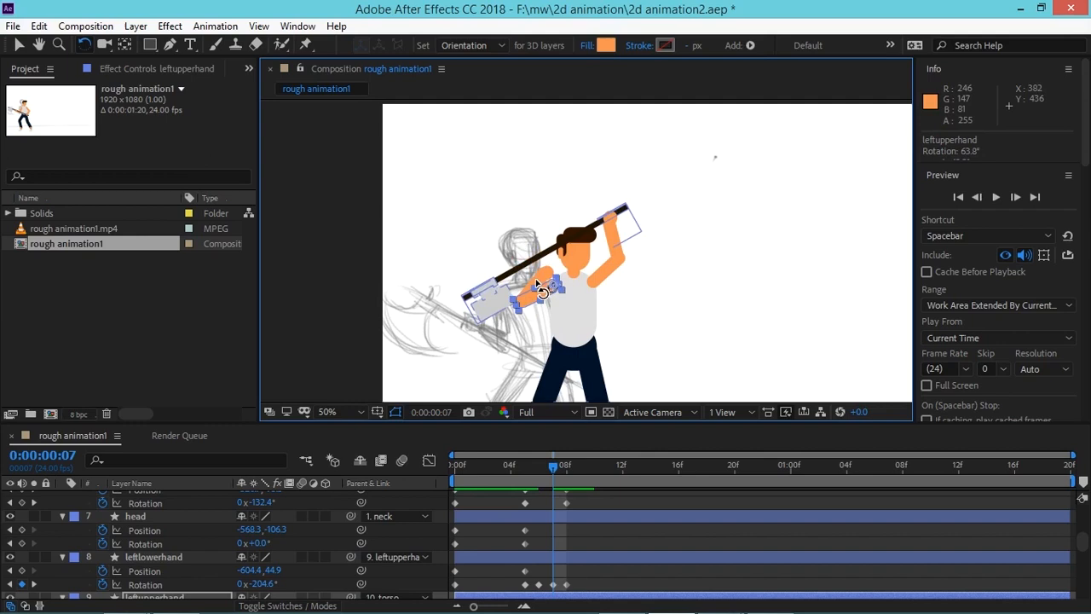
Step: Rotate leftlowerhand to about -239.4° at frame 7 so the left forearm reaches up to the axe handle
click(546, 273)
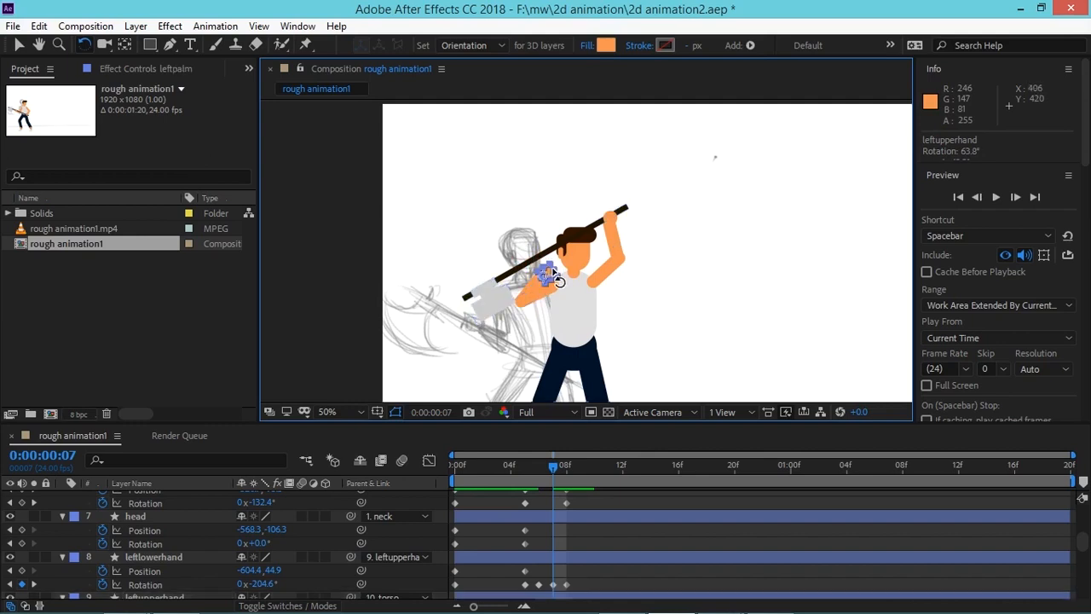
scroll(551, 247, up, 4)
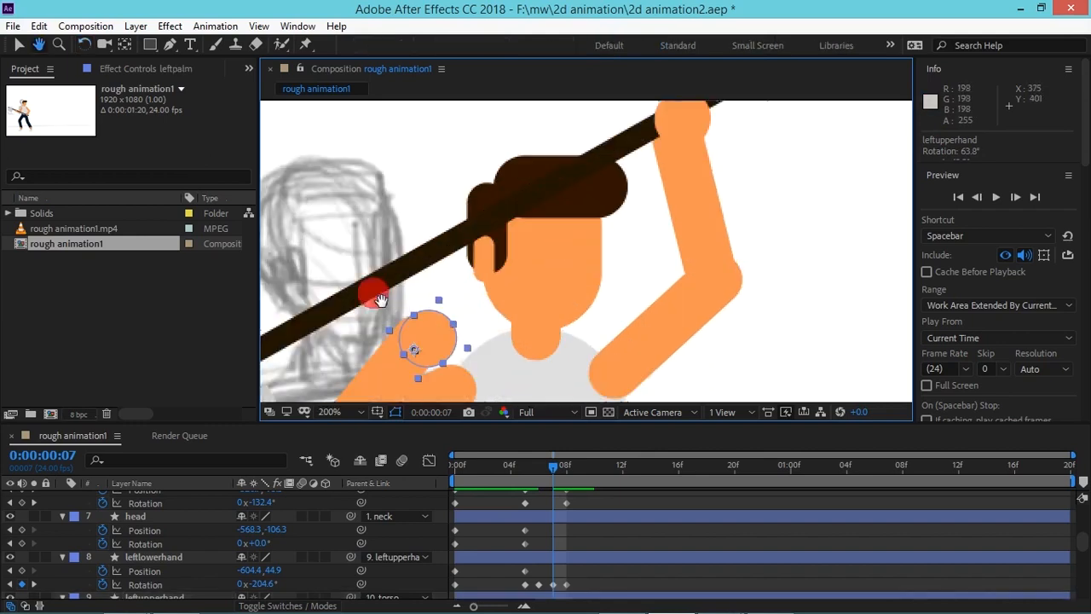
drag(366, 290, 462, 235)
key(w)
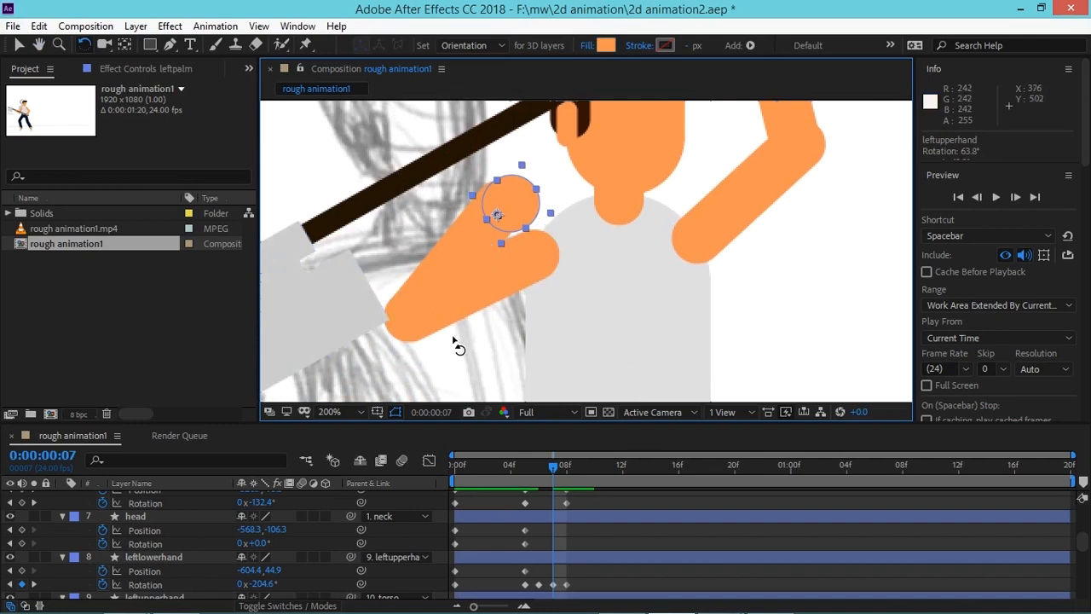
click(460, 316)
click(426, 256)
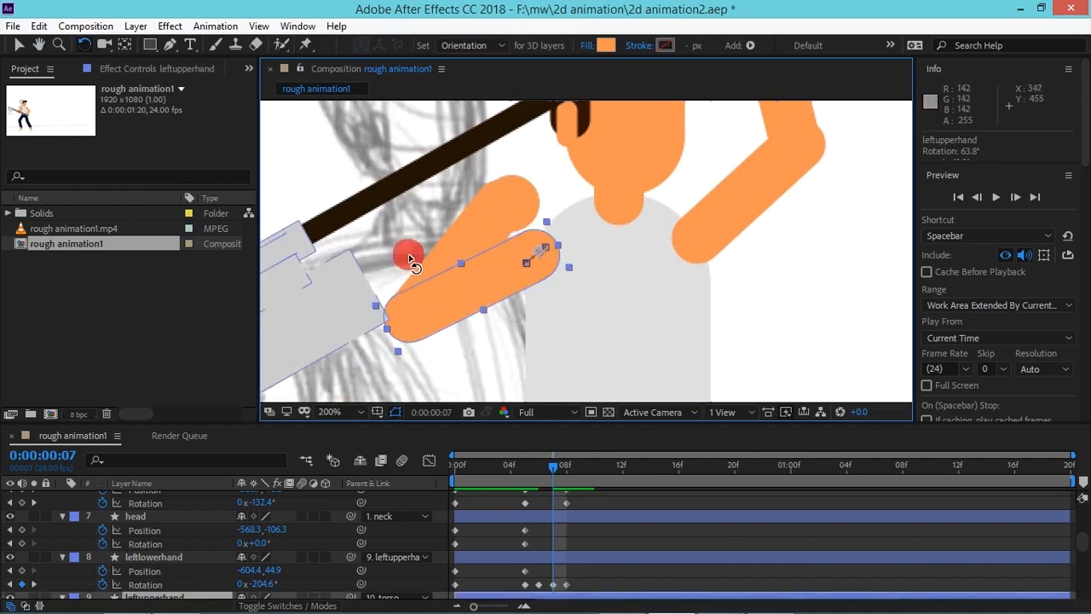
click(479, 300)
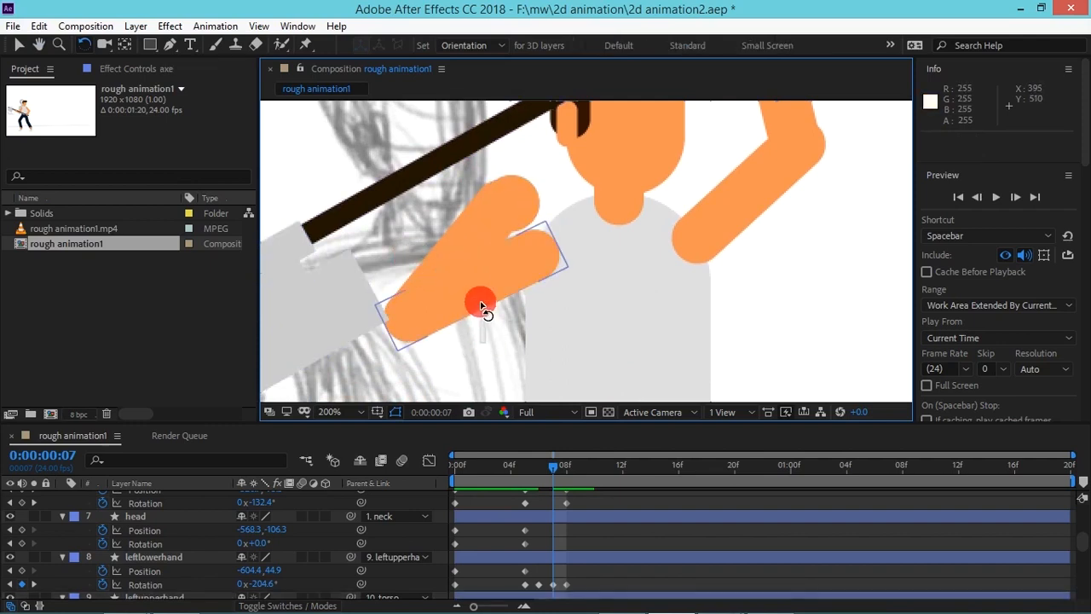
click(469, 240)
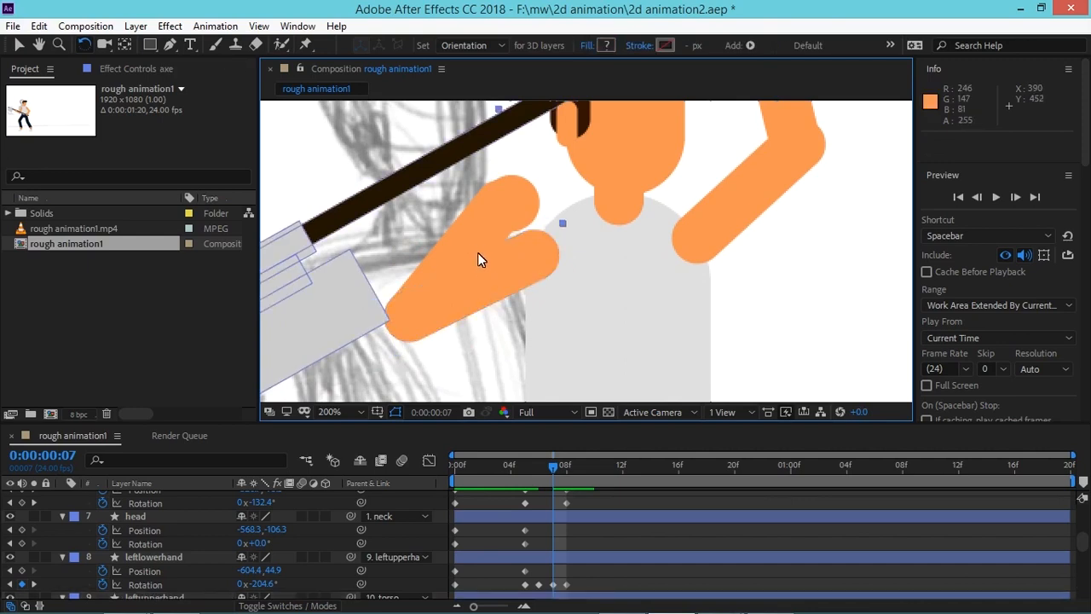
click(489, 273)
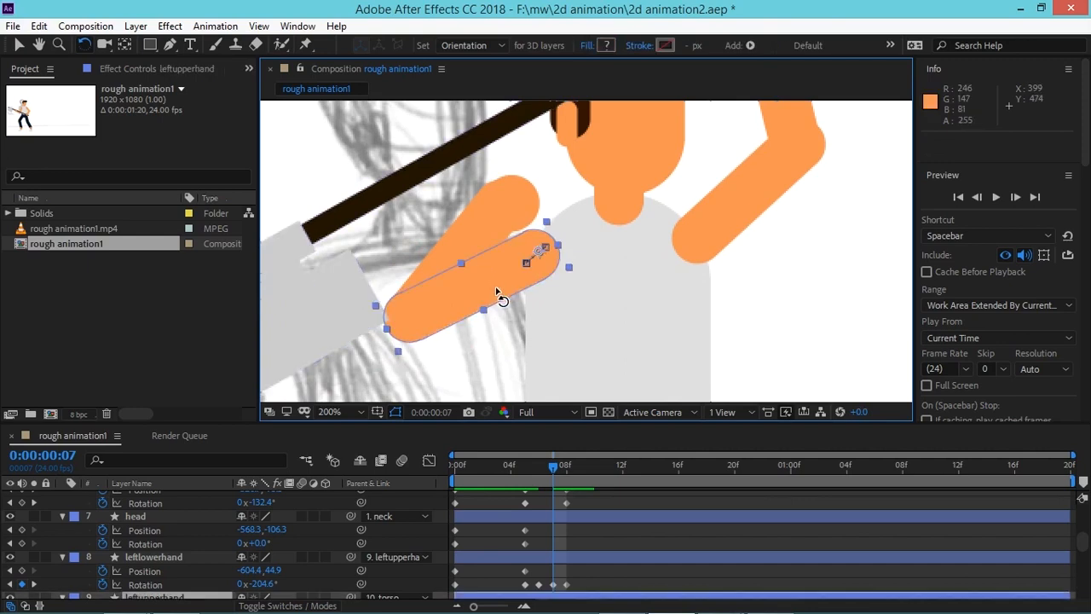
right_click(477, 242)
click(452, 260)
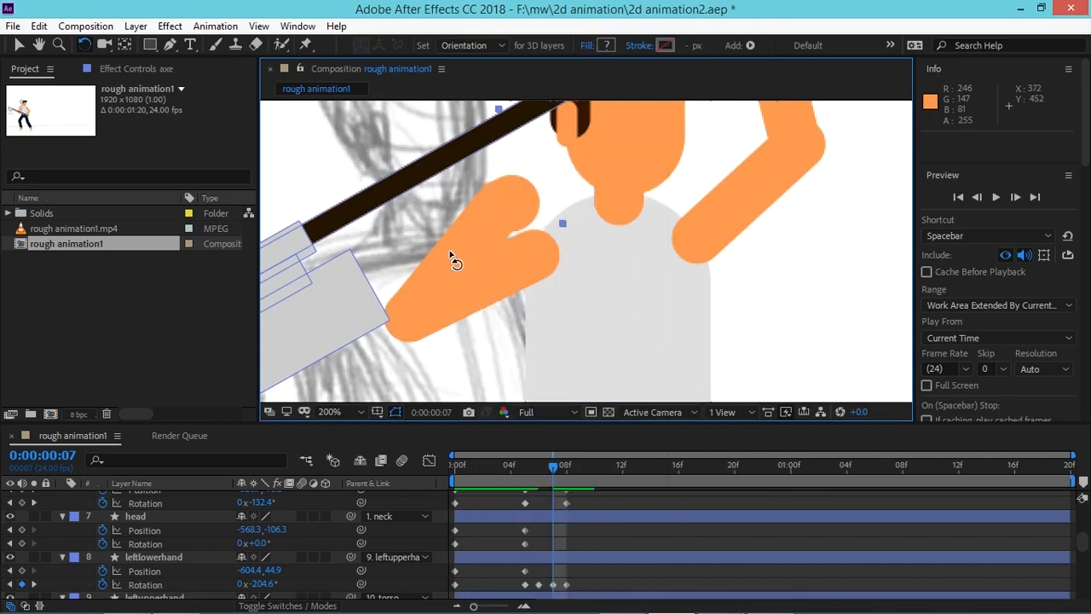
click(153, 557)
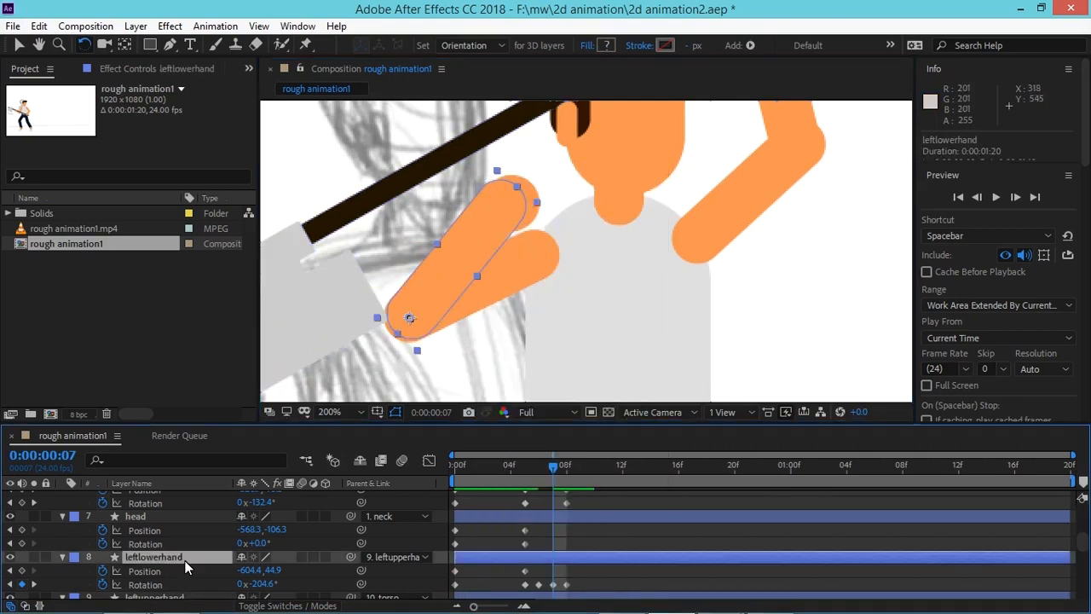
drag(478, 216, 418, 209)
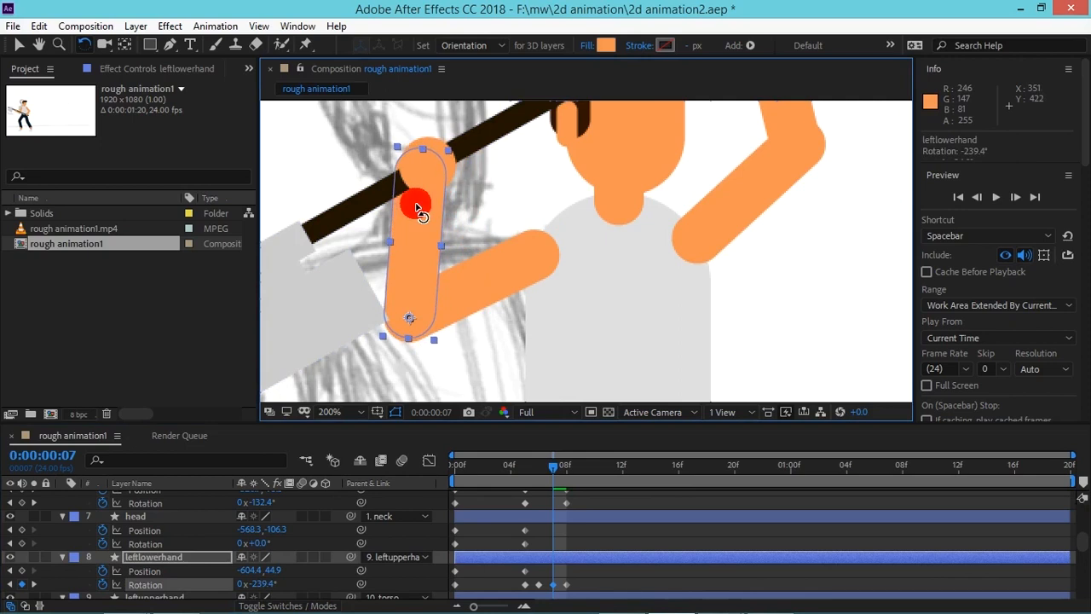
Step: Rotate leftupperhand to about 97.9° and the axe to about -222.5° at frame 7 so the left palm grips the handle
scroll(470, 231, down, 4)
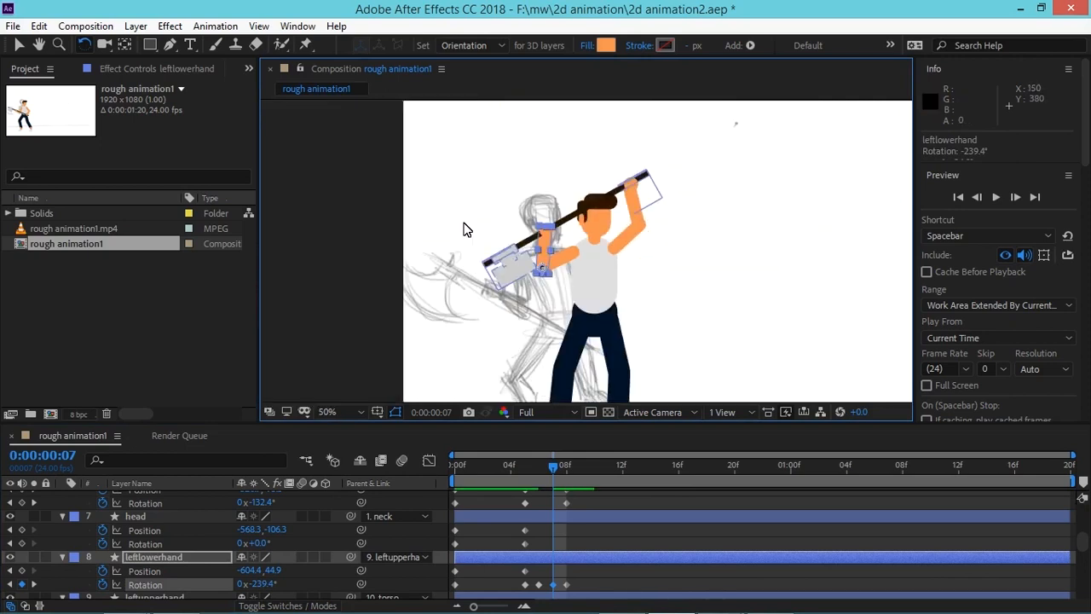
scroll(464, 229, up, 2)
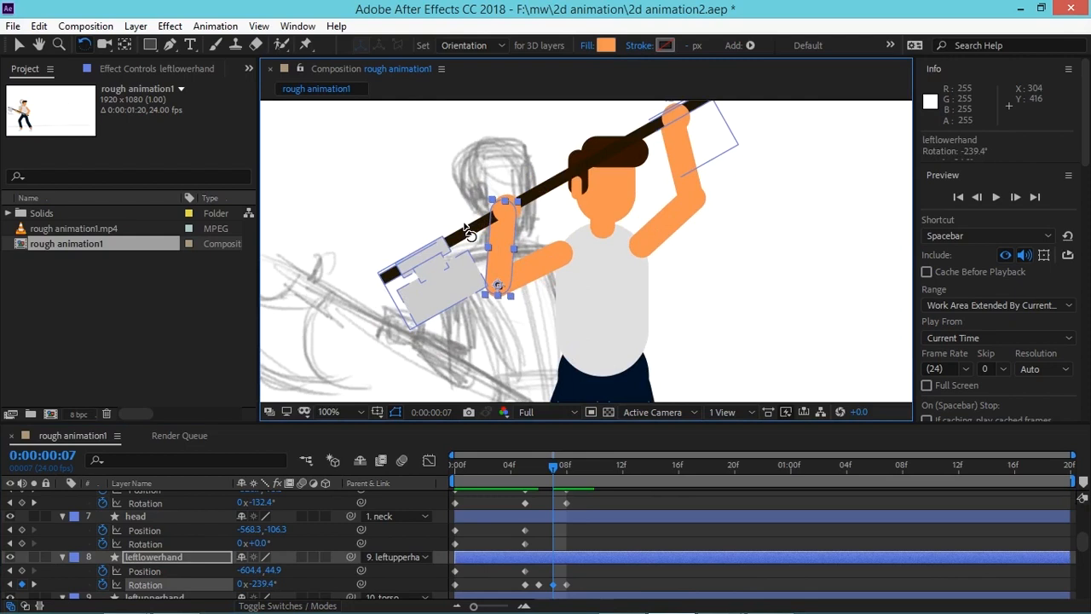
mouse_move(545, 274)
mouse_down()
mouse_move(555, 250)
mouse_move(562, 255)
mouse_move(553, 250)
mouse_move(555, 260)
mouse_up()
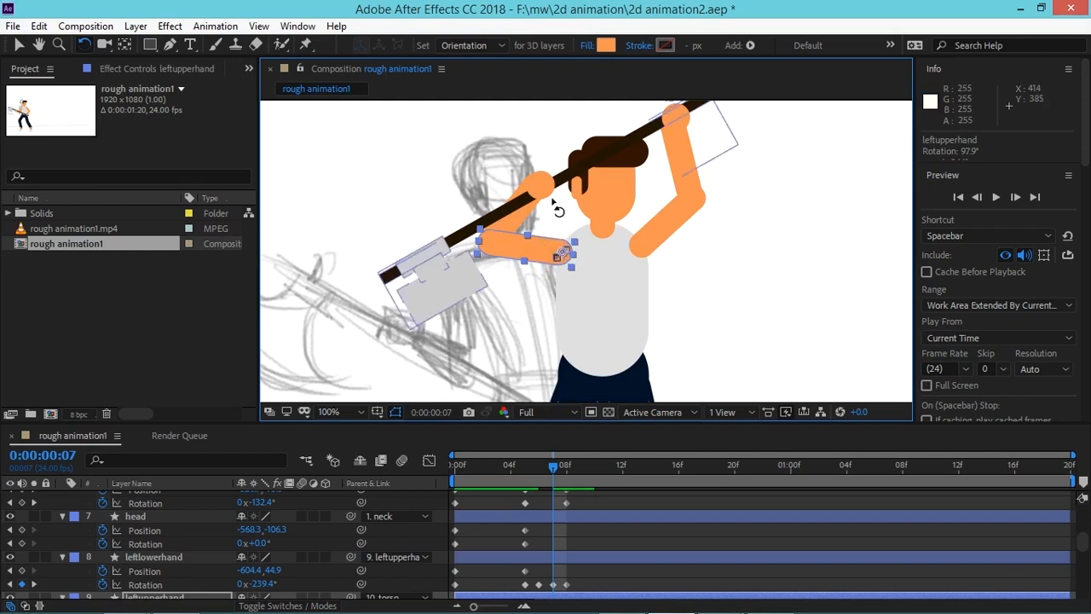
drag(537, 179, 538, 169)
drag(521, 249, 516, 236)
Step: Nudge rightlowerhand to the right and slightly down at frame 7, to position -608.6, 46.5
click(692, 177)
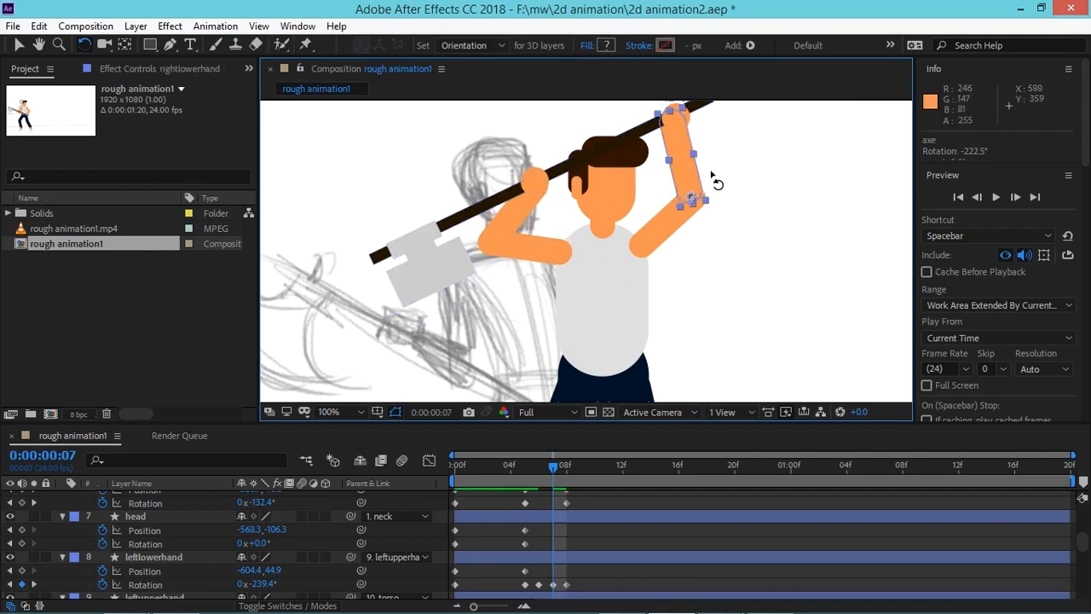
key(Right)
key(Right)
key(Right)
key(Right)
key(Right)
key(Right)
key(Right)
key(Down)
key(Down)
key(Down)
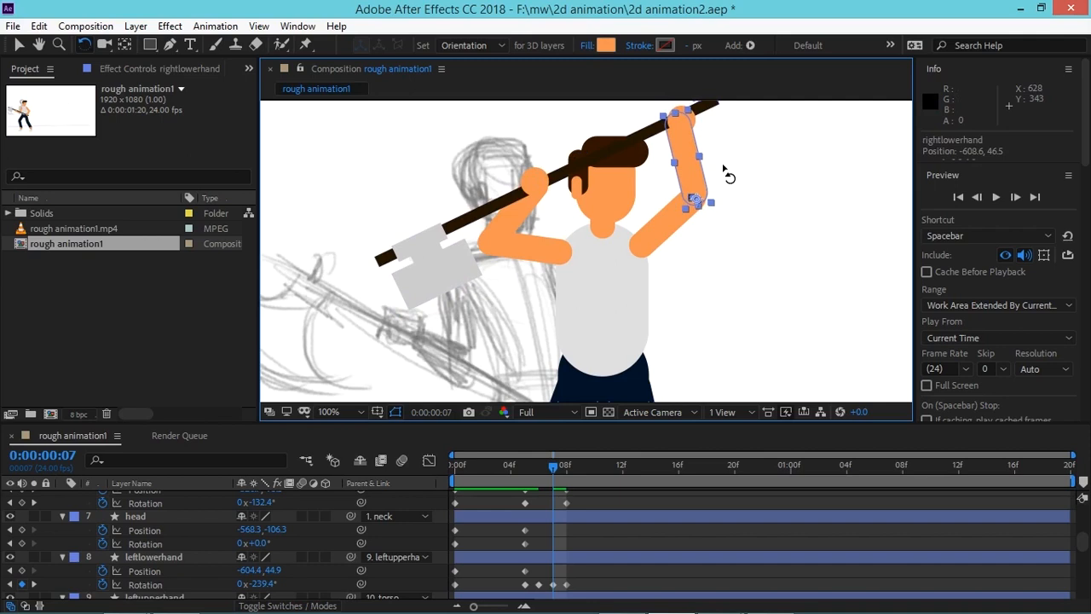
click(782, 284)
Step: Rotate leftlowerhand to about -77° at frame 6, and check the swing again from frame 0
scroll(801, 263, down, 4)
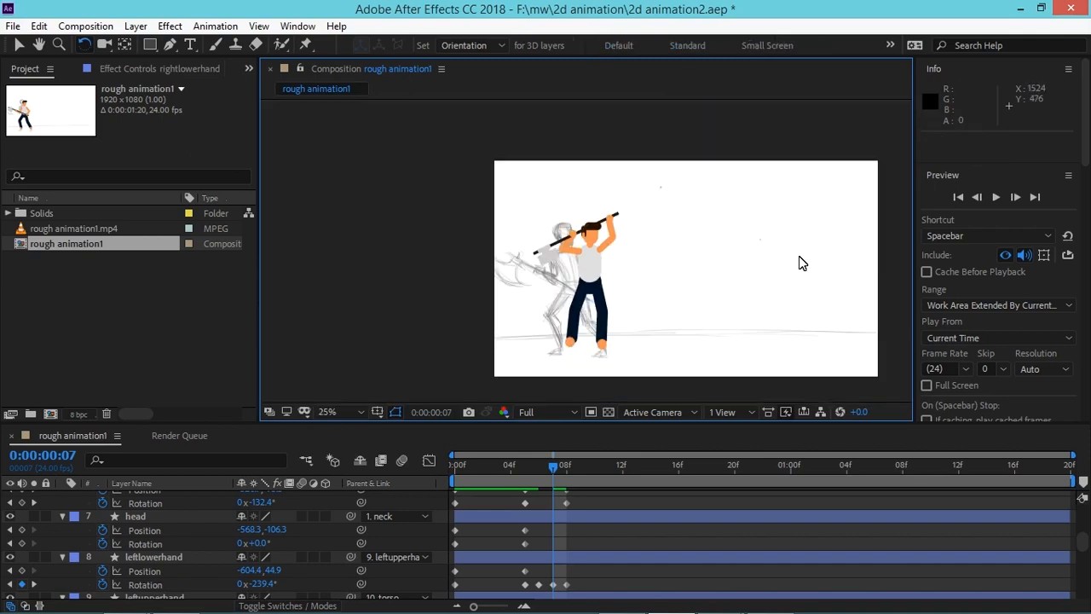
mouse_move(553, 465)
mouse_down()
mouse_move(469, 472)
mouse_move(512, 483)
mouse_move(555, 468)
mouse_move(519, 480)
mouse_move(568, 482)
mouse_move(537, 486)
mouse_up()
key(period)
key(period)
key(space)
drag(664, 293, 615, 211)
key(w)
drag(529, 244, 549, 262)
drag(545, 456, 498, 484)
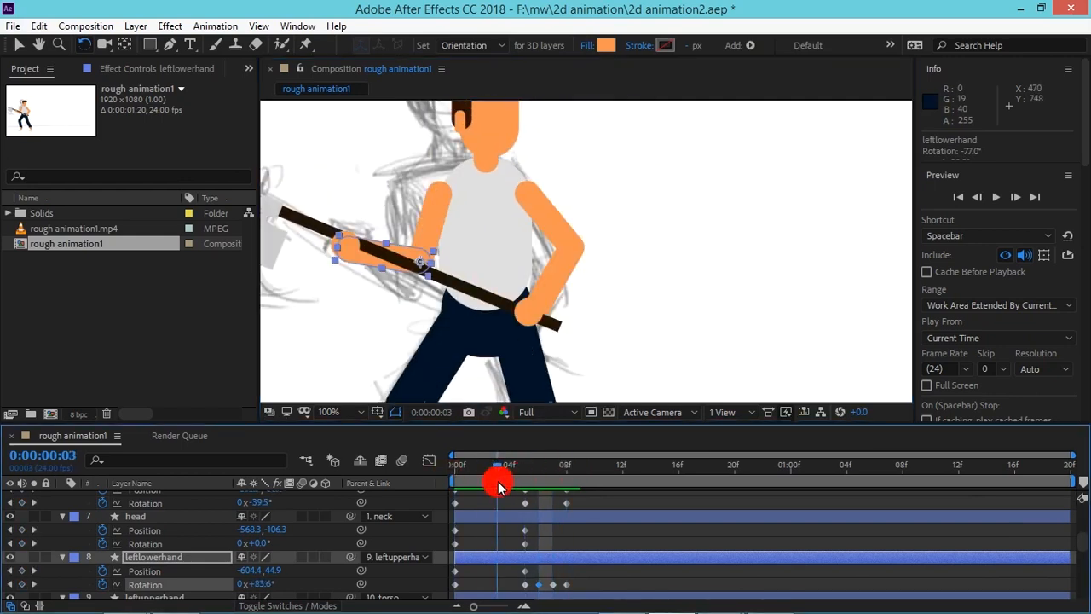
key(comma)
click(472, 475)
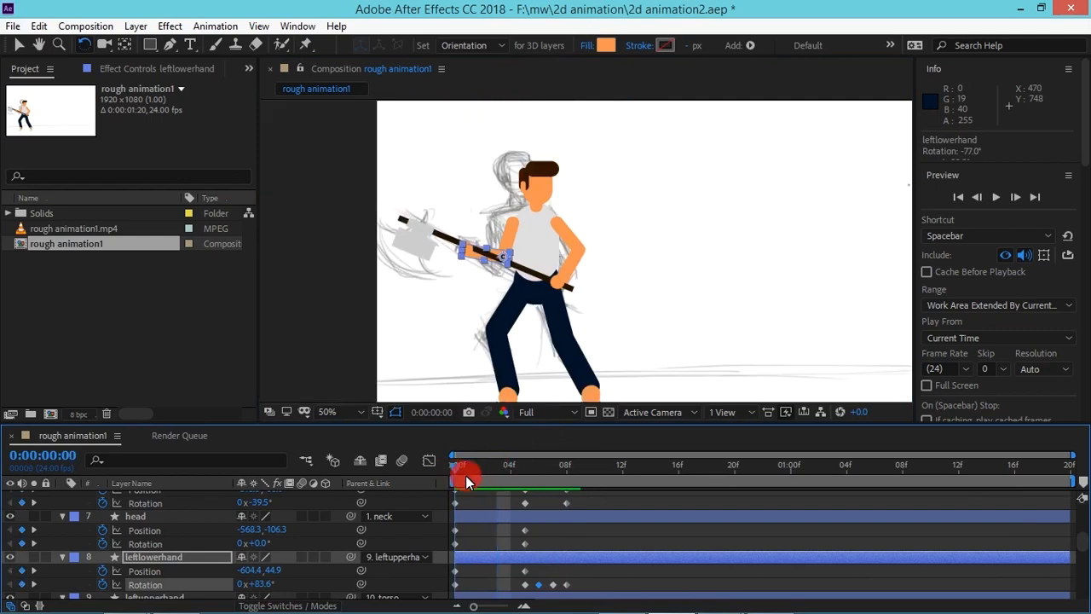
drag(536, 472, 567, 478)
Step: At frame 12, show the rulers and place a horizontal guide at about 928 and a vertical guide at about 542 near the character's feet
mouse_move(535, 483)
mouse_down()
mouse_move(521, 483)
mouse_move(640, 468)
mouse_move(605, 476)
mouse_move(623, 478)
mouse_up()
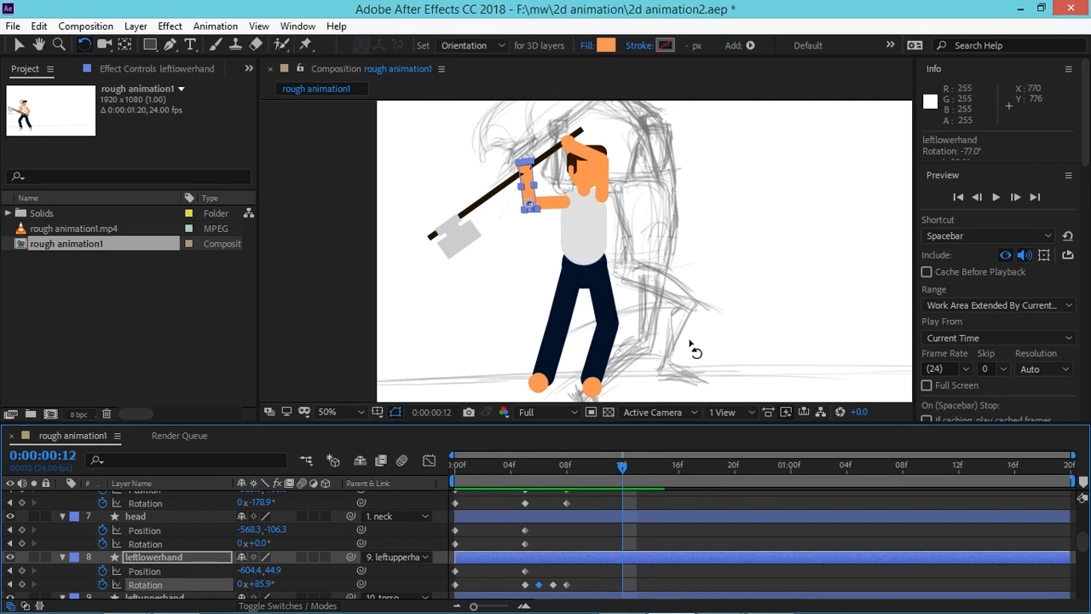
drag(669, 341, 653, 285)
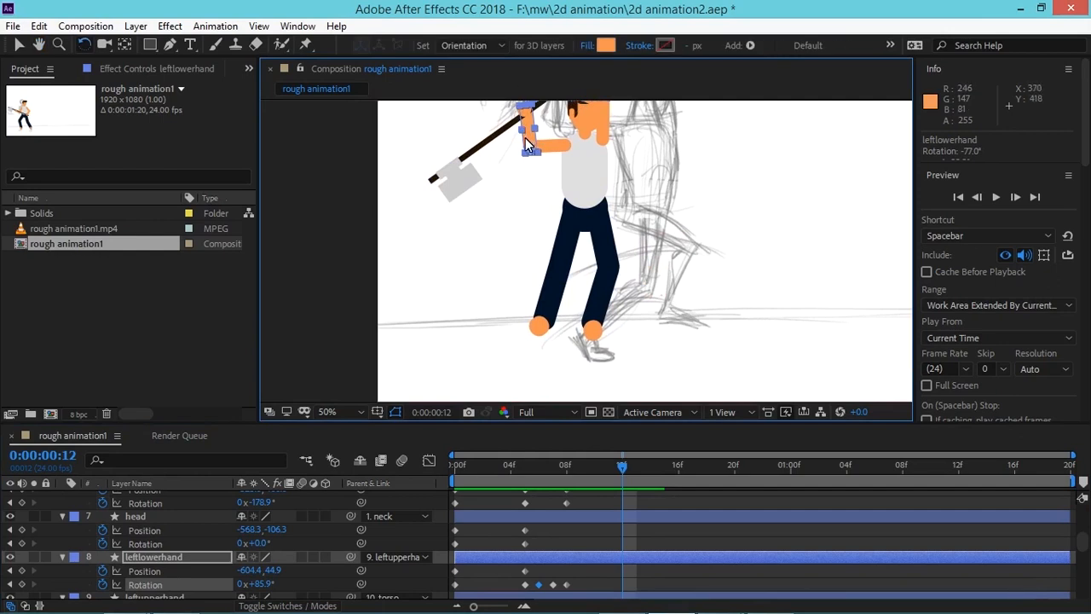
key(ctrl+r)
drag(472, 104, 498, 353)
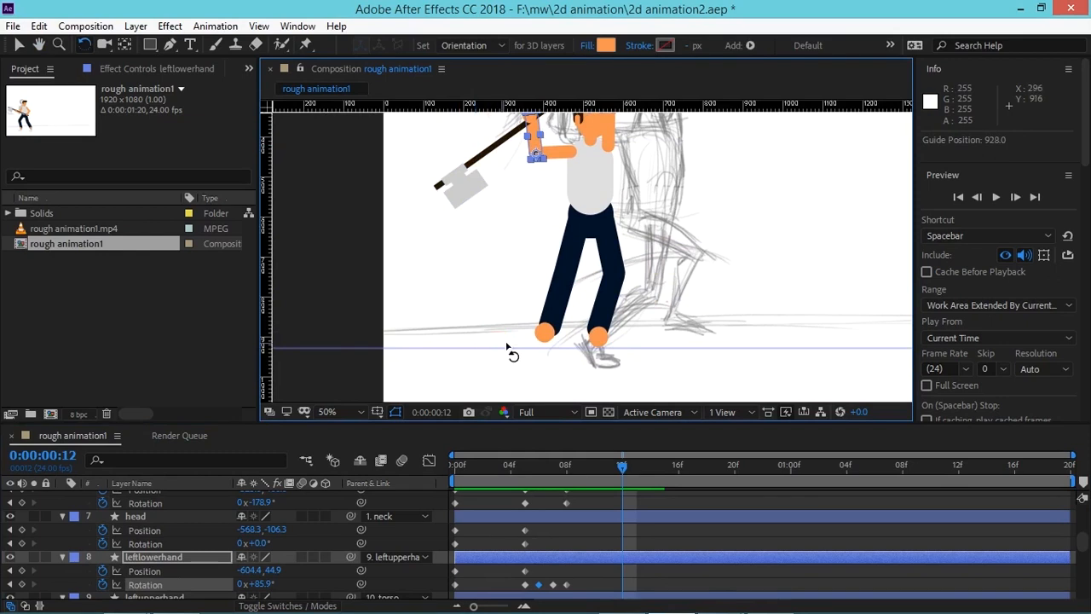
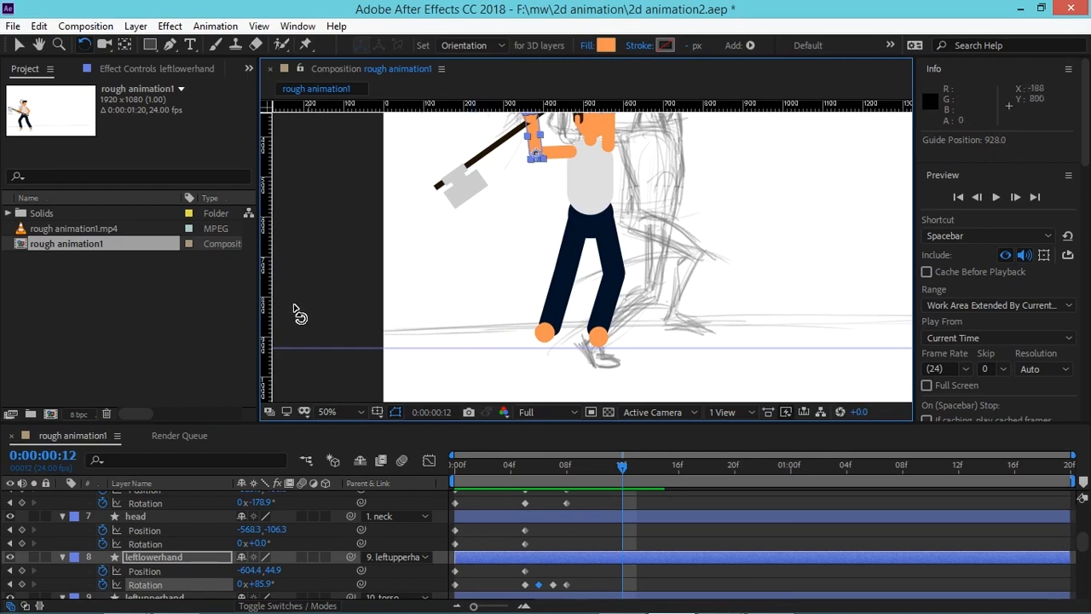
drag(275, 314, 598, 353)
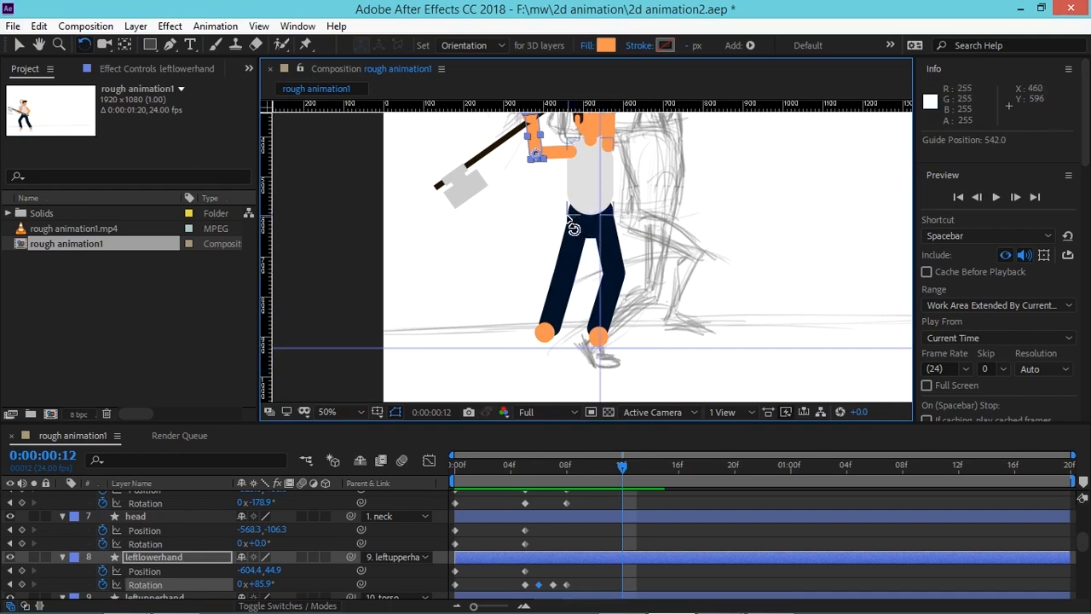
Step: Move the pelvis to the right at frame 12, to position 673.5, 596.0, so the body lines up with the sketch
click(597, 247)
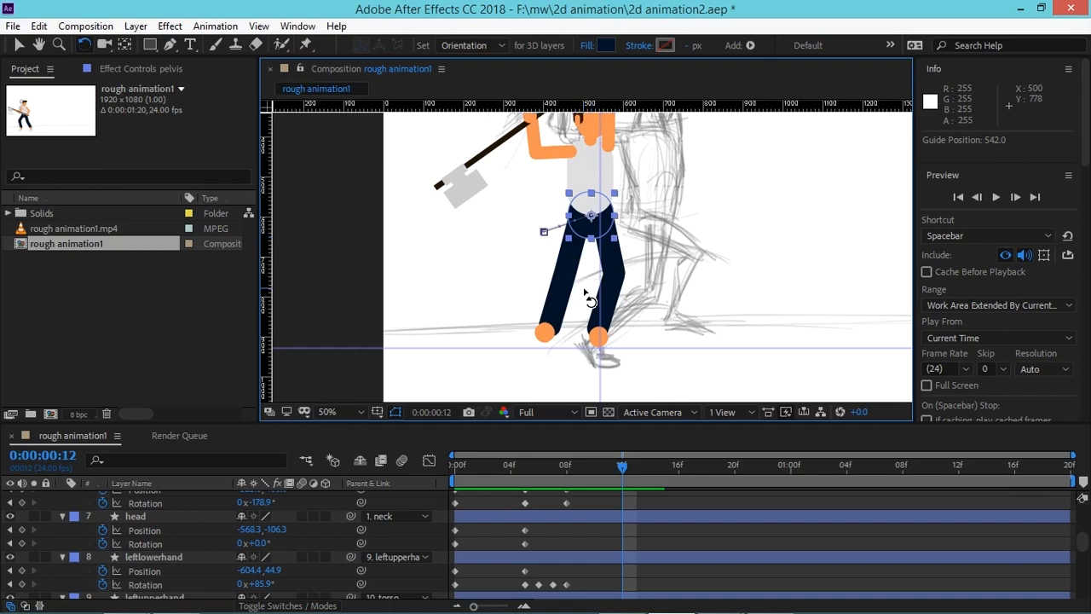
key(shift+Right)
key(shift+Right)
key(shift+Right)
key(shift+Right)
key(shift+Right)
key(shift+Right)
key(shift+Right)
key(shift+Right)
key(shift+Right)
key(shift+Right)
key(shift+Right)
key(shift+Right)
key(shift+Right)
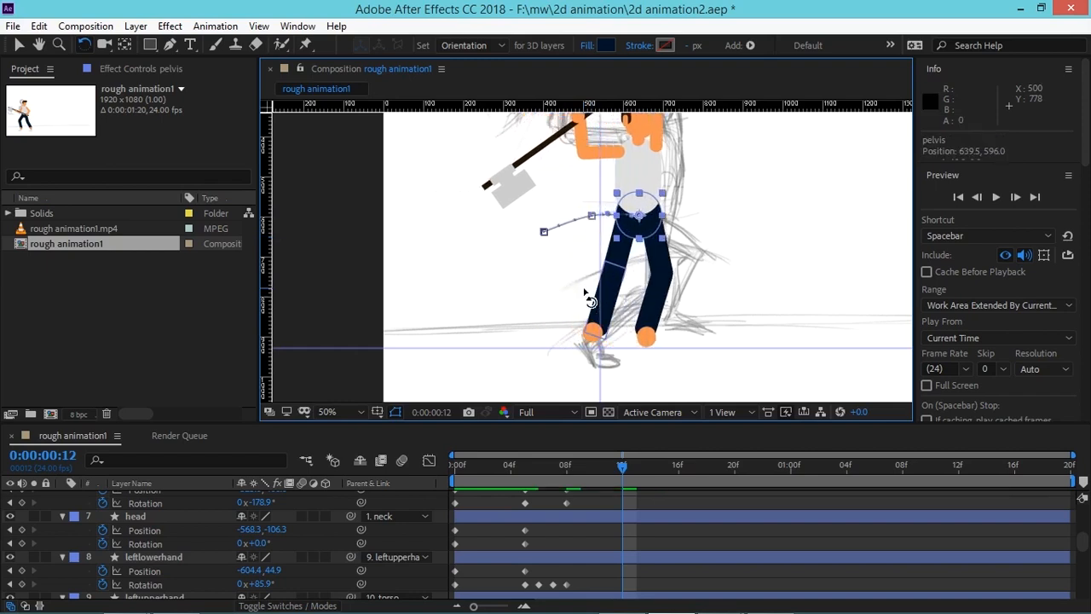
key(shift+Right)
key(shift+Right)
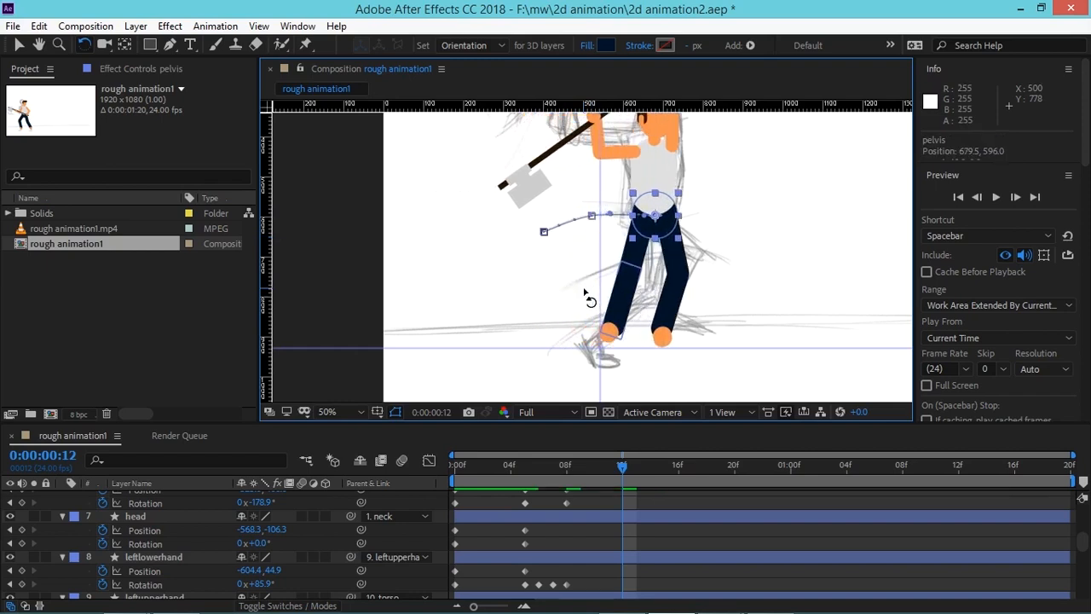
key(shift+Down)
key(shift+Up)
key(Left)
key(Left)
key(Left)
key(Left)
key(Left)
key(Left)
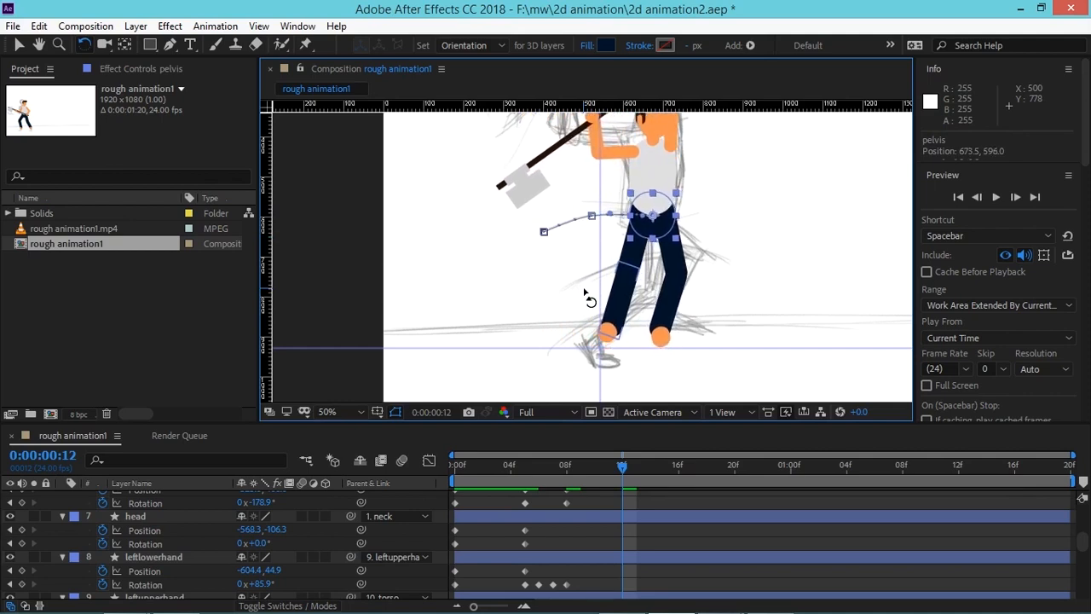
click(747, 291)
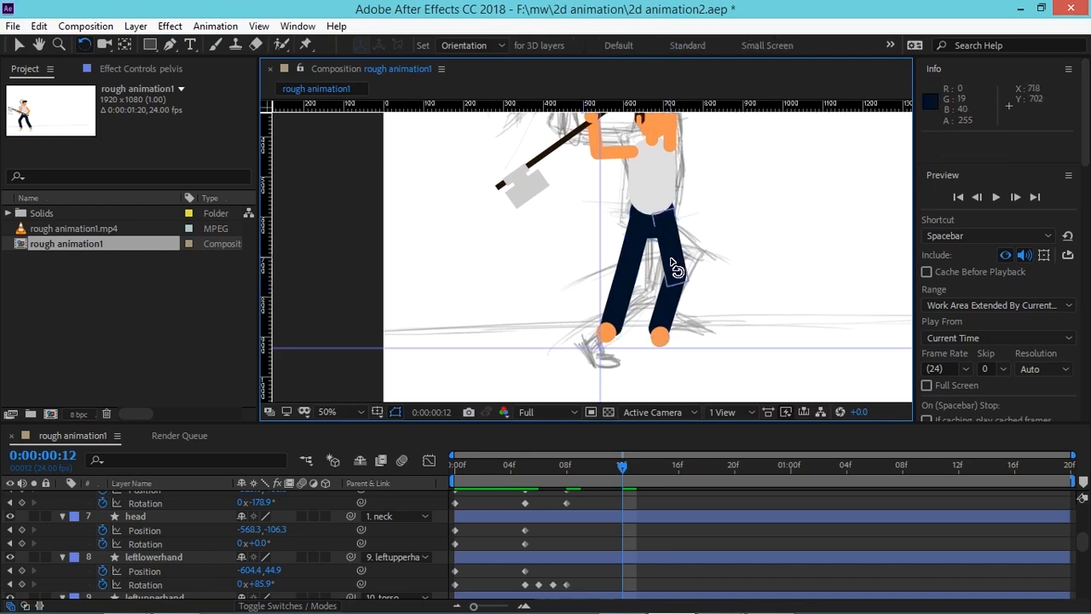
Step: Rotate righttigh to about 13° at frame 12 and shift it left to position -545.0, 105.4
drag(675, 266, 656, 282)
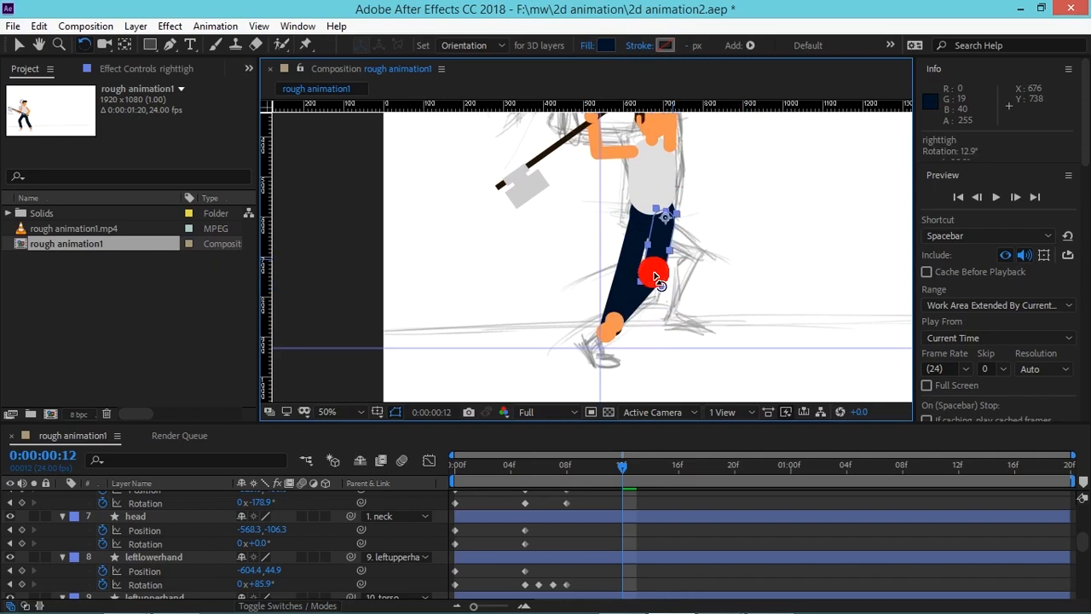
key(shift+Left)
key(shift+Left)
key(ctrl+z)
key(ctrl+z)
key(shift+Left)
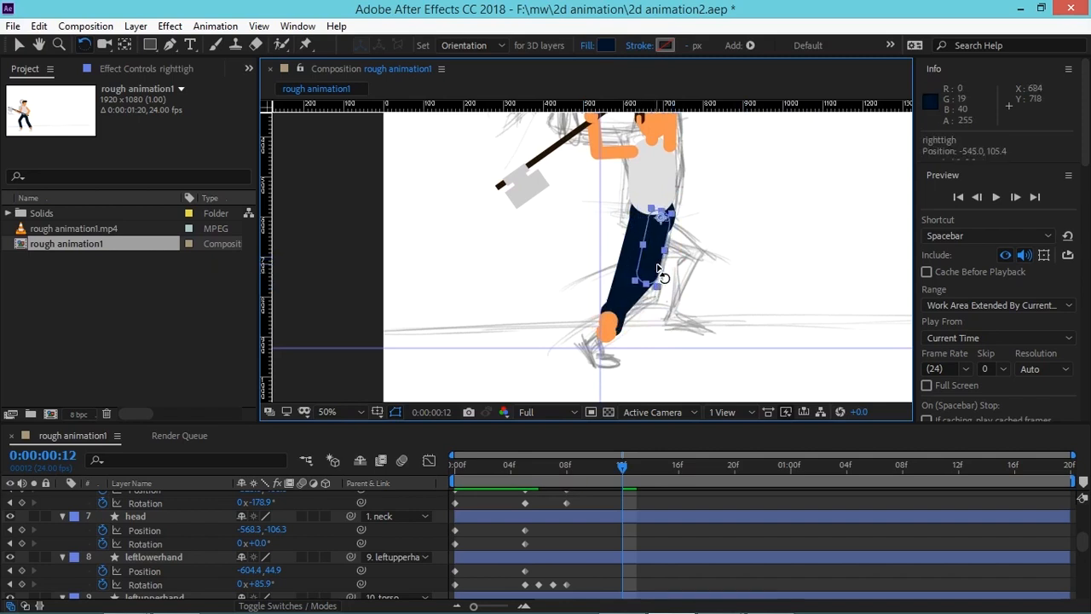
Step: Move the pelvis left and down at frame 12, to about position 635.5, 628.0, bringing the feet near the guides
click(635, 241)
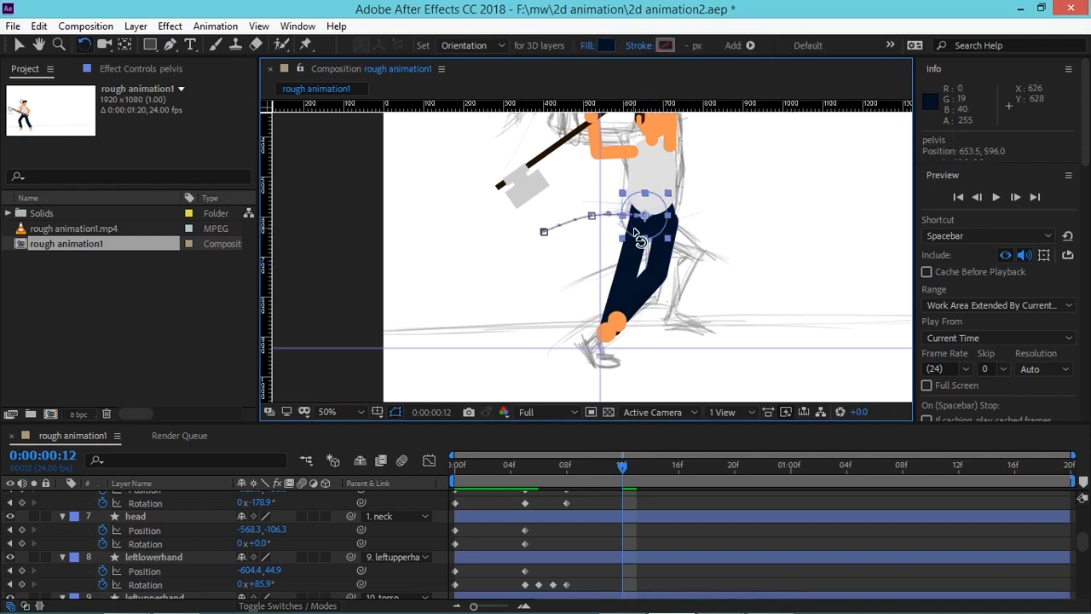
key(shift+Left)
key(shift+Left)
key(Down)
key(Down)
key(Down)
key(Down)
key(Down)
key(shift+Left)
key(Right)
key(Down)
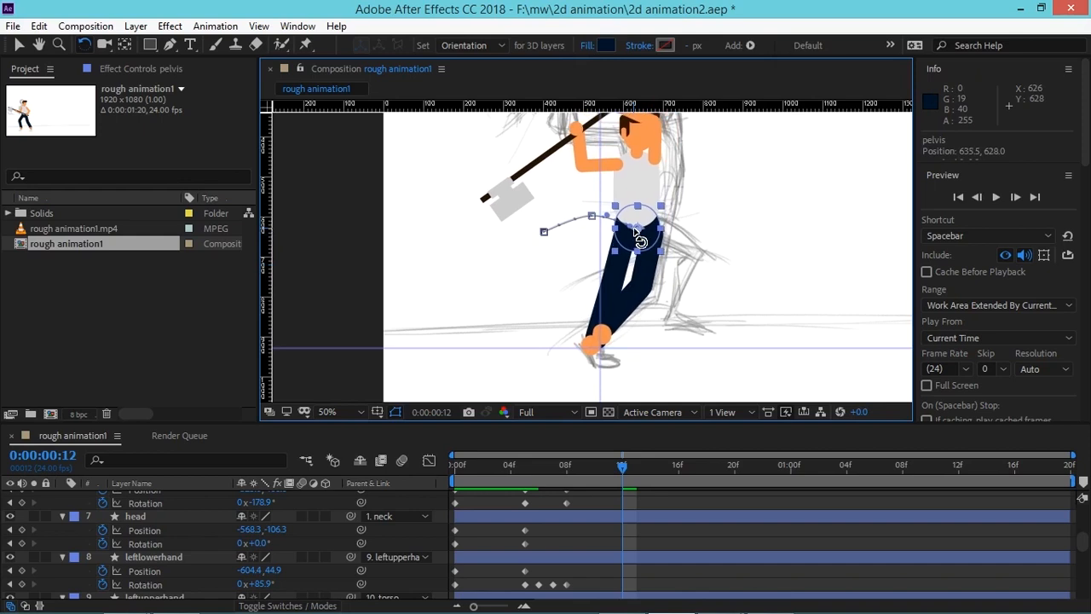
Step: Adjust the right thigh, lower leg and foot at frame 12 so the standing foot meets the guide crossing
click(632, 275)
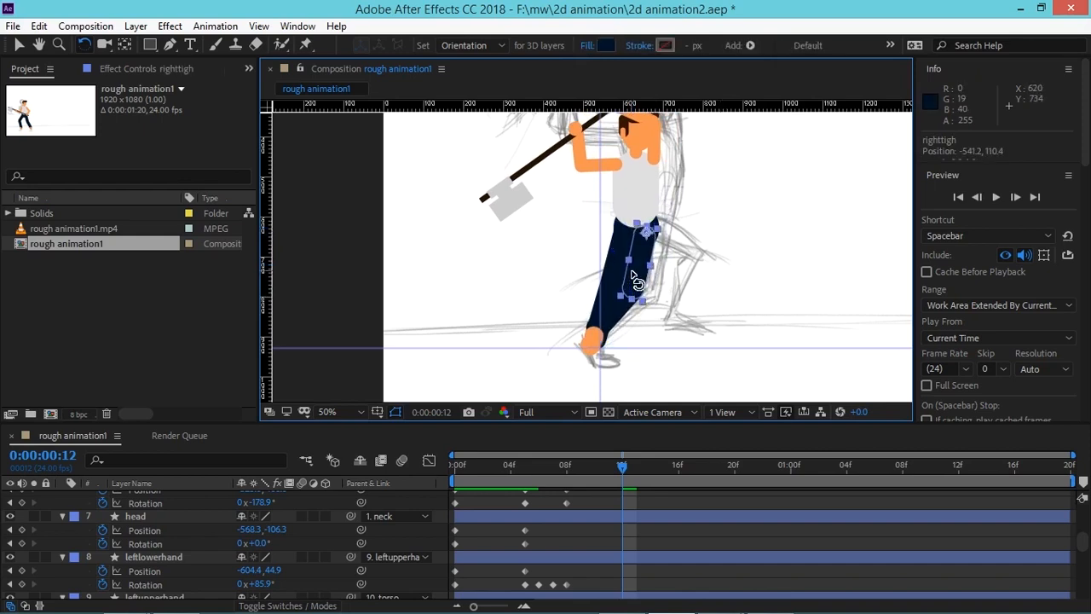
click(645, 301)
drag(619, 318, 618, 323)
click(608, 368)
click(610, 372)
Step: Bend the left leg at frame 12 by rotating its thigh forward and its lower leg and foot back underneath
drag(615, 264, 670, 259)
drag(706, 267, 648, 323)
click(653, 252)
drag(654, 252, 657, 248)
drag(661, 294, 681, 326)
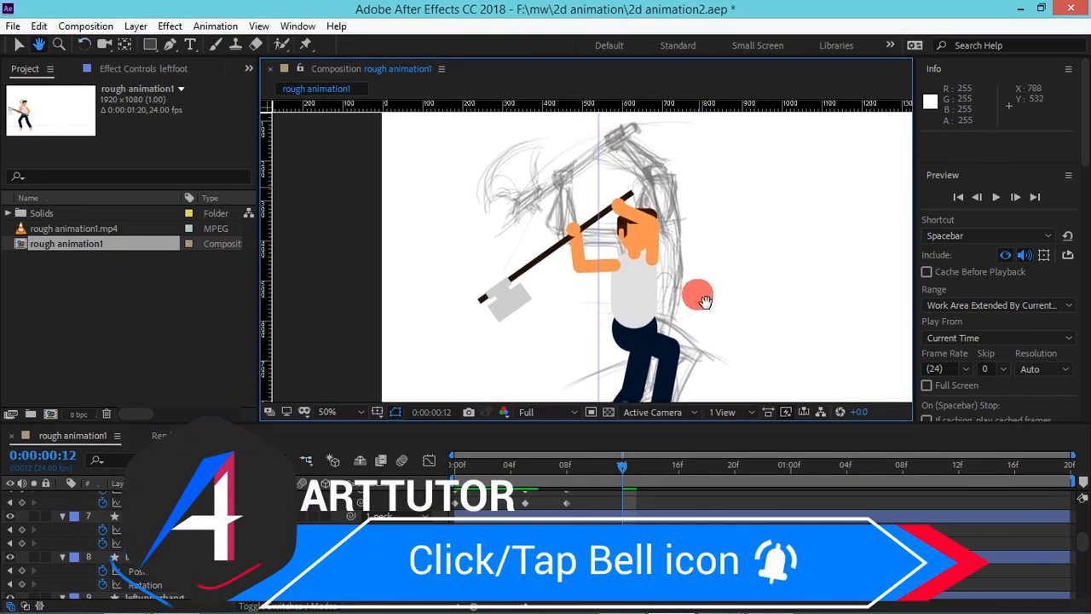
Step: Raise both arms with the axe above the head at frame 12, rotating leftlowerhand to about 45°
drag(701, 297, 692, 288)
drag(653, 245, 671, 254)
drag(595, 276, 597, 255)
mouse_move(598, 237)
mouse_down()
mouse_move(594, 230)
mouse_move(584, 277)
mouse_move(585, 242)
mouse_up()
key(ctrl+z)
scroll(701, 255, down, 2)
click(701, 312)
Step: Split the rough animation1.mp4 layer at frame 18 and slide its second part back to start at frame 15
mouse_move(622, 467)
mouse_down()
mouse_move(431, 486)
mouse_move(592, 469)
mouse_move(603, 473)
mouse_move(554, 472)
mouse_move(710, 473)
mouse_up()
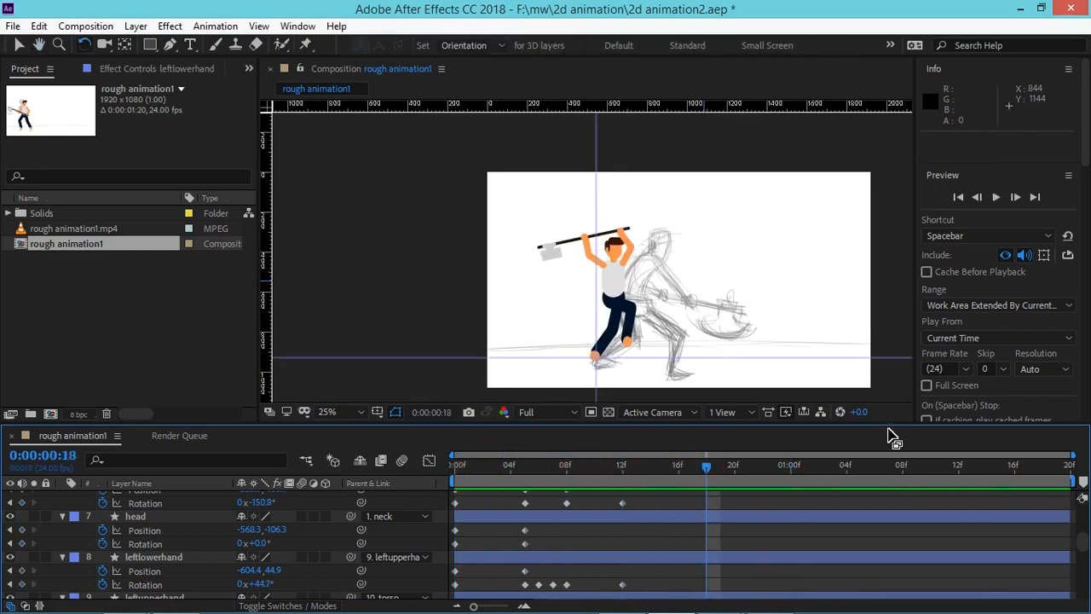
drag(891, 426, 891, 377)
scroll(1028, 497, down, 5)
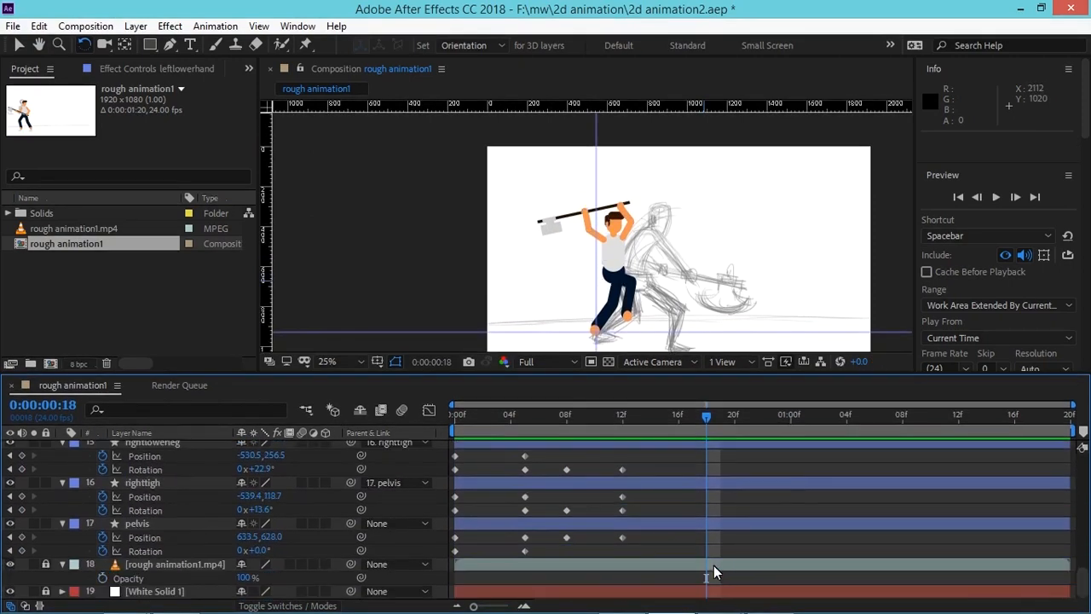
click(666, 565)
key(ctrl+shift+d)
drag(752, 566, 708, 564)
Step: Trim the end of the first rough animation1.mp4 part to frame 15
click(671, 426)
mouse_move(671, 429)
mouse_down()
mouse_move(524, 438)
mouse_move(664, 444)
mouse_up()
click(692, 581)
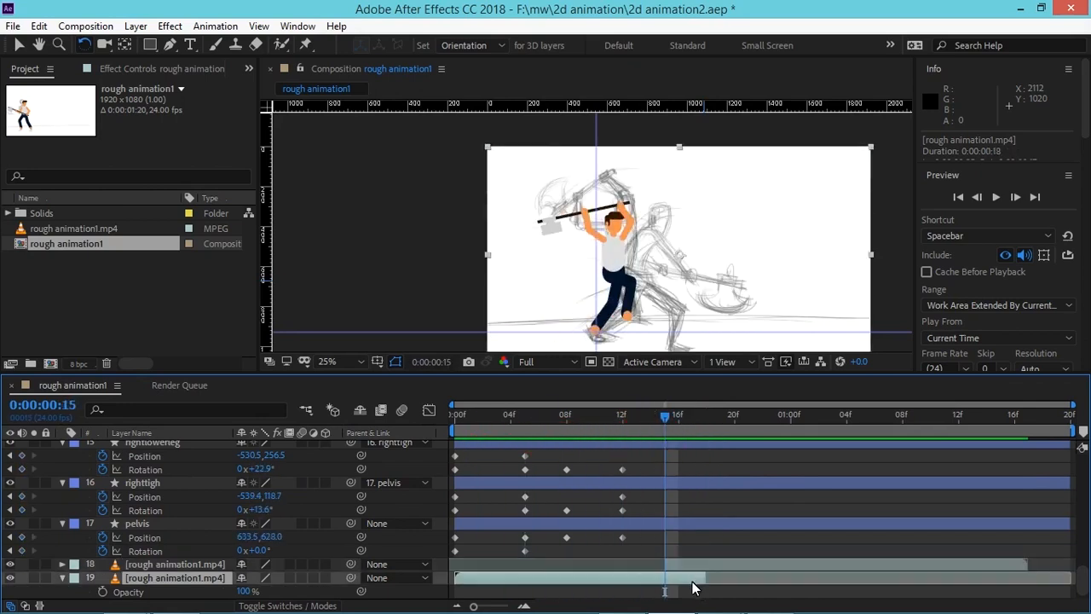
key(alt+])
drag(682, 579, 668, 580)
drag(667, 418, 667, 458)
click(705, 531)
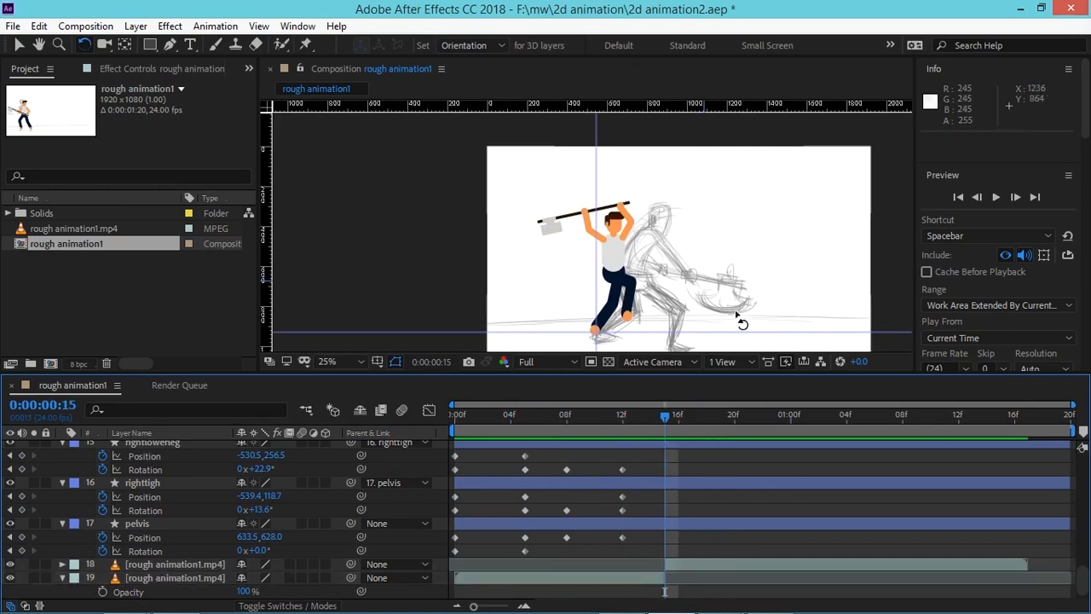
Step: Move the pelvis right and down at frame 15, to position 693.5, 650.0
scroll(730, 234, up, 2)
key(space)
drag(692, 238, 617, 117)
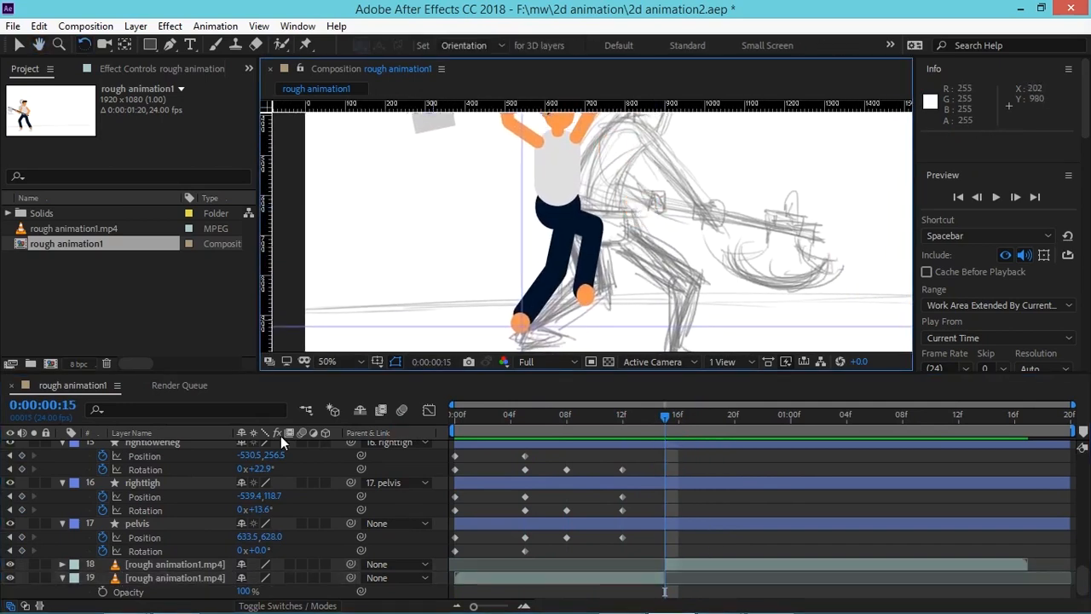
click(192, 523)
key(shift+Right)
key(shift+Right)
key(shift+Right)
key(shift+Right)
key(shift+Right)
key(shift+Right)
key(shift+Right)
key(shift+Right)
key(shift+Down)
key(shift+Down)
key(Down)
key(Down)
key(shift+Left)
key(shift+Left)
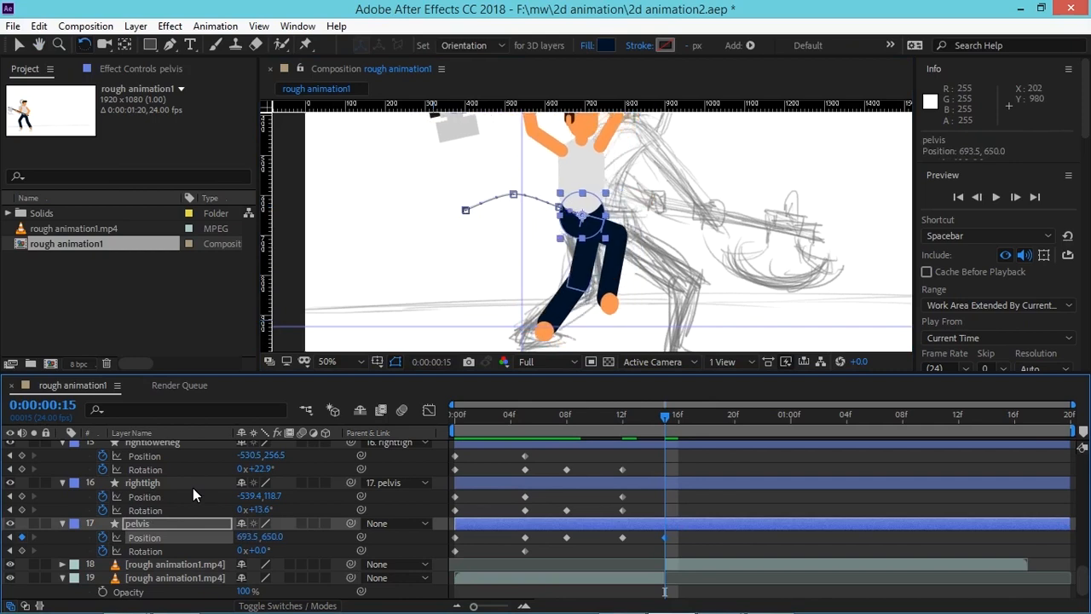
Step: Rotate righttigh to about -5° and the right lower leg to about 60° at frame 15
mouse_move(595, 264)
mouse_down()
mouse_move(582, 289)
mouse_move(587, 282)
mouse_up()
drag(569, 322, 534, 328)
click(537, 330)
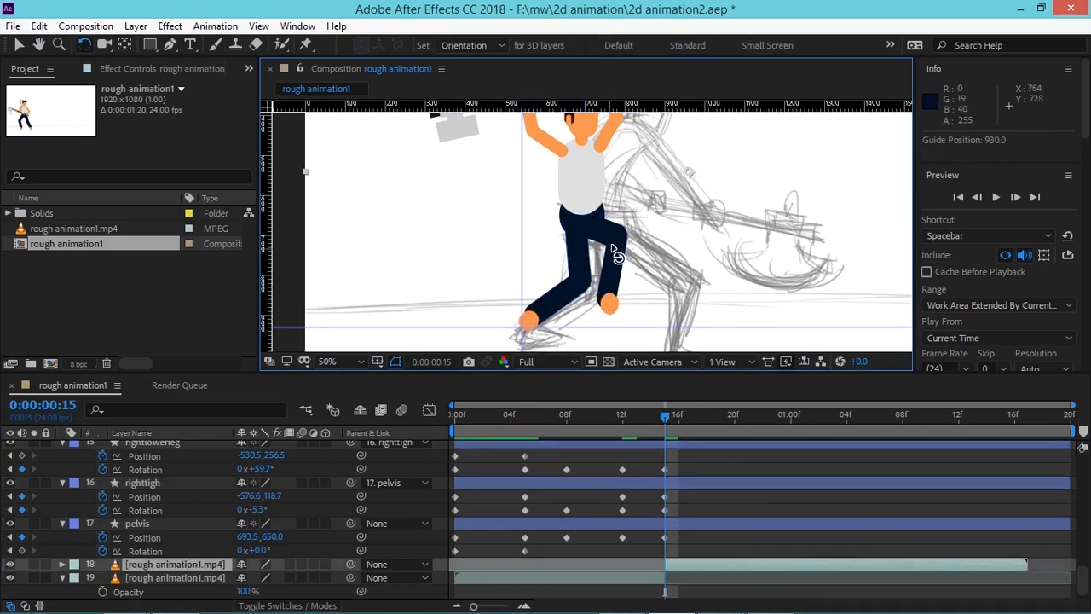
Step: Move the pelvis further right and down at frame 15, to position 715.5, 670.0
click(177, 523)
key(shift+Down)
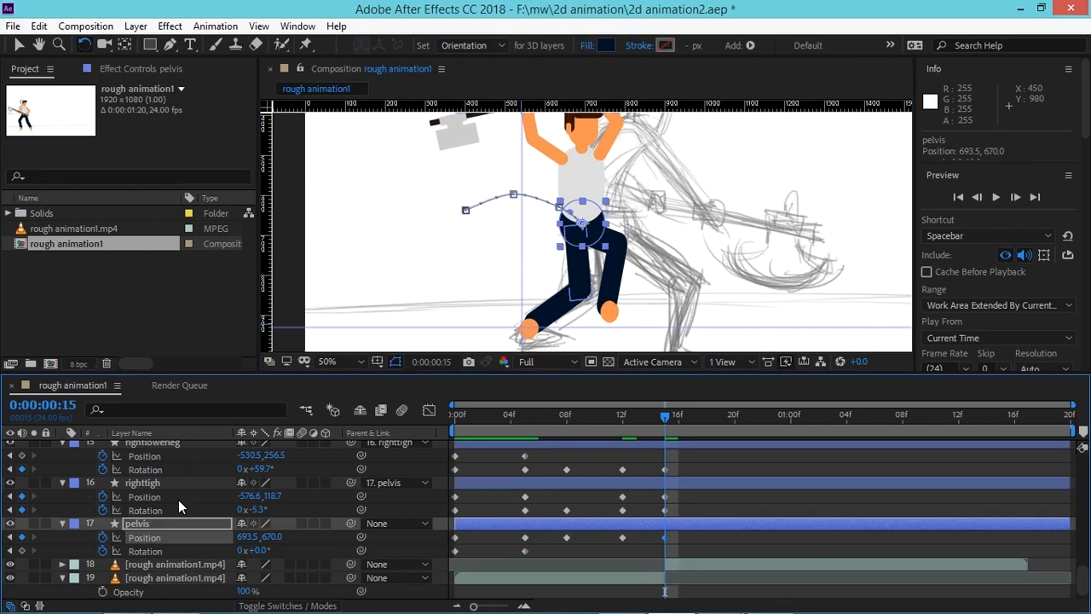
key(shift+Right)
key(shift+Left)
key(shift+Right)
key(shift+Left)
key(shift+Right)
key(Right)
Step: Lock the second rough animation1.mp4 part so it cannot be selected in the composition
click(650, 237)
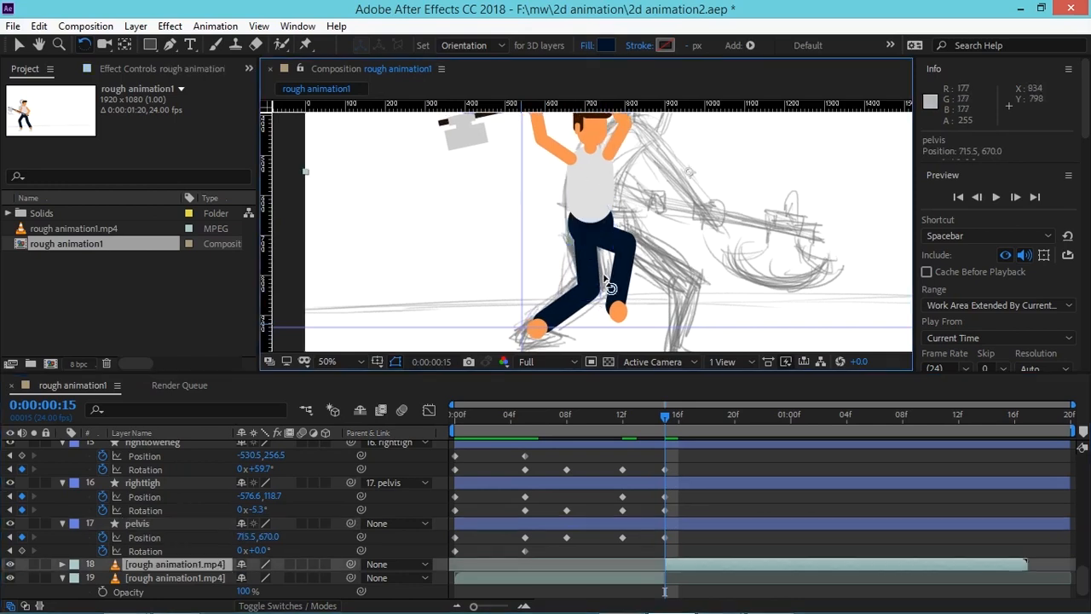
shift+click(134, 580)
click(46, 565)
Step: Rotate righttigh to about 1° and shift it to -582.2, 118.7, and rotate the right lower leg to about 56°
drag(581, 261, 563, 262)
key(Left)
key(Left)
key(Left)
key(Left)
drag(547, 310, 546, 316)
Step: Swing the left thigh forward at frame 15, move it to position -548.7, 124.5, and rotate the left lower leg upright
click(693, 270)
drag(666, 243, 602, 260)
click(575, 218)
key(shift+Right)
key(shift+Right)
key(shift+Down)
key(shift+Right)
key(shift+Left)
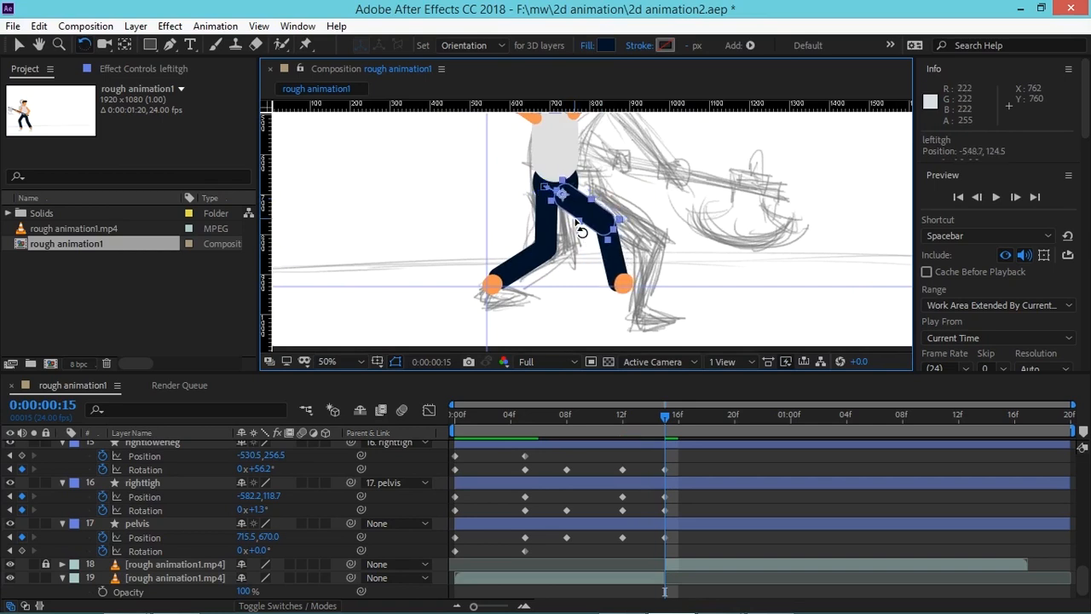
click(657, 257)
drag(613, 263, 606, 267)
click(648, 263)
Step: Rotate righttigh to about -14° and the right lower leg to about 77° at frame 15
drag(552, 240, 563, 236)
drag(541, 270, 524, 267)
click(643, 237)
Step: Shift the left thigh right to about position -531.9, 124.5 at frame 15 and adjust the left lower leg and foot
click(606, 220)
key(Up)
key(Up)
key(Up)
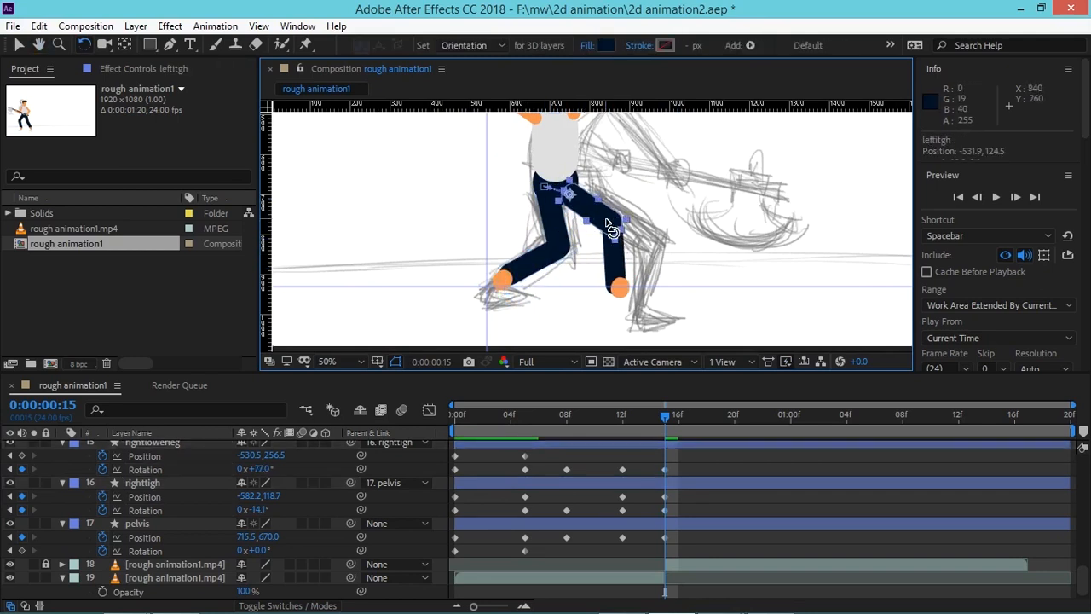
drag(618, 288, 670, 265)
click(665, 255)
click(614, 286)
click(668, 293)
Step: Move leftupperhand to the right at frame 15, to position -555.0, -90.0
key(space)
drag(663, 228, 647, 310)
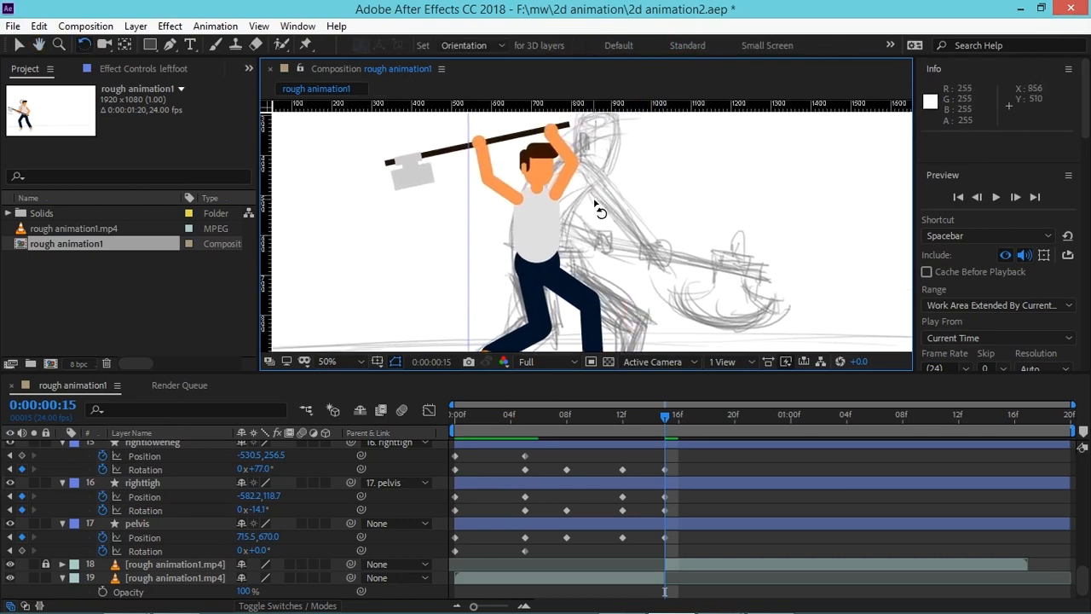
click(550, 227)
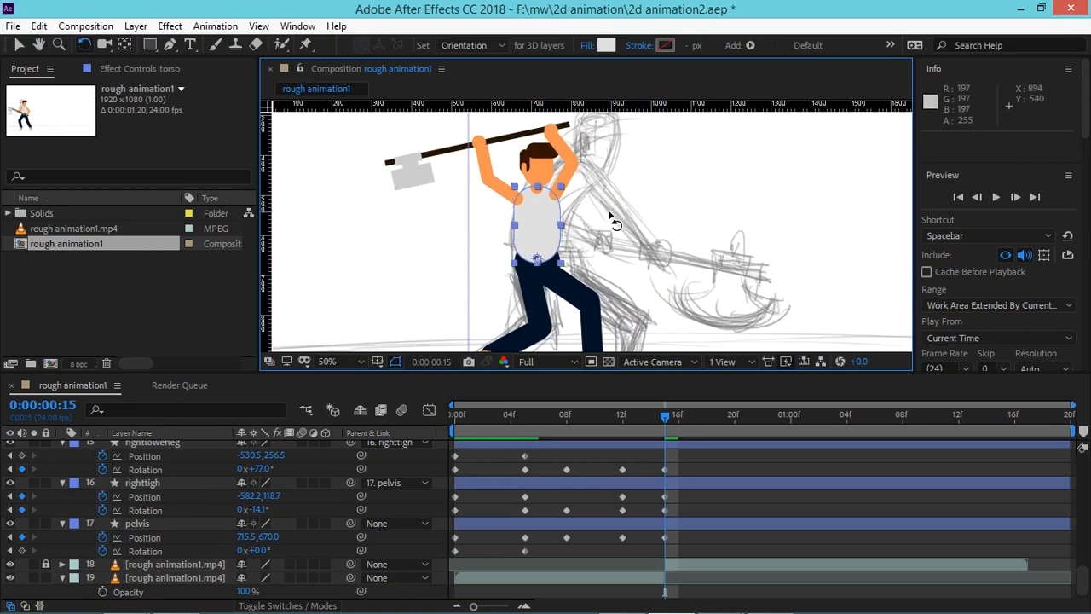
drag(506, 201, 473, 194)
key(Right)
key(Right)
key(Right)
key(Right)
key(Right)
key(Right)
key(Right)
key(Right)
key(Right)
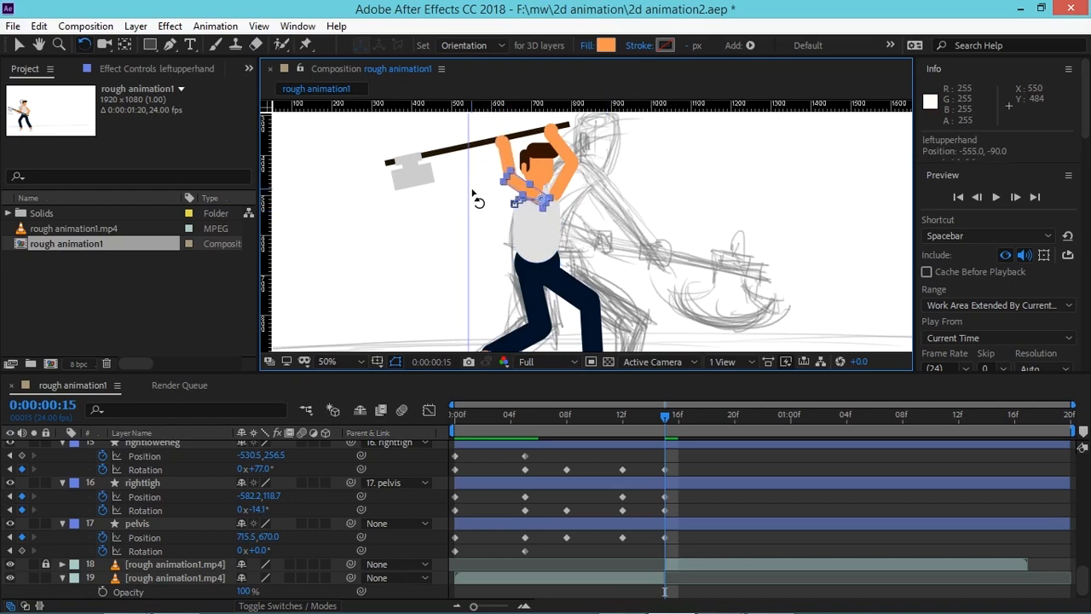
Step: Swing the left arm down and forward at frame 15 and nudge it back left, extending it toward the sketched hand
drag(514, 181, 597, 243)
key(Left)
key(Left)
key(Left)
key(Left)
key(Left)
key(Left)
key(Left)
key(Left)
key(Left)
key(Left)
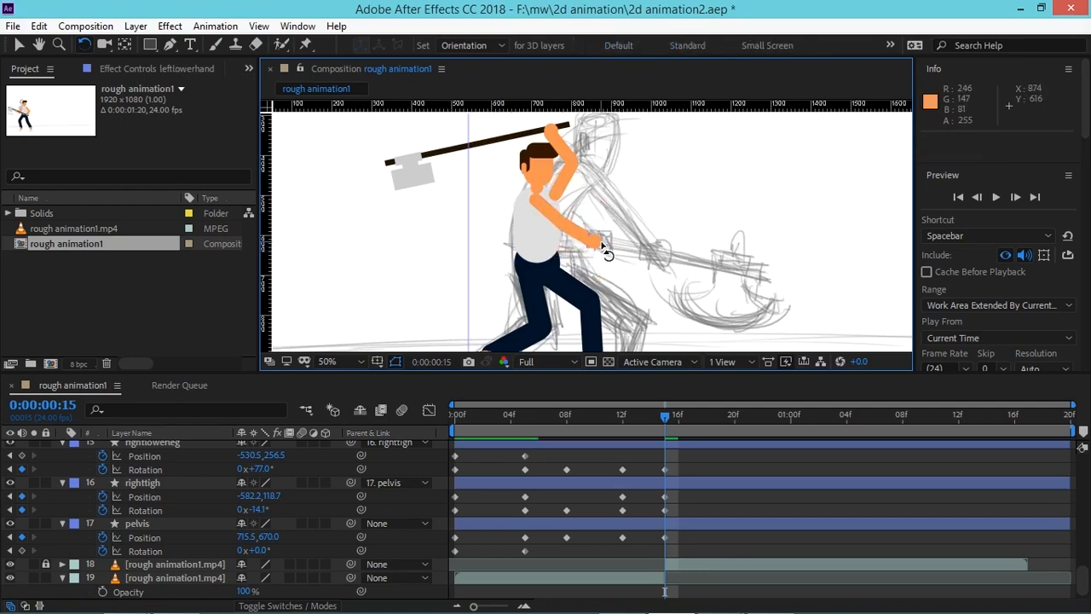
Step: Lower the right arm to waist height and rotate the axe to about -170° at frame 15, and save the project
click(569, 192)
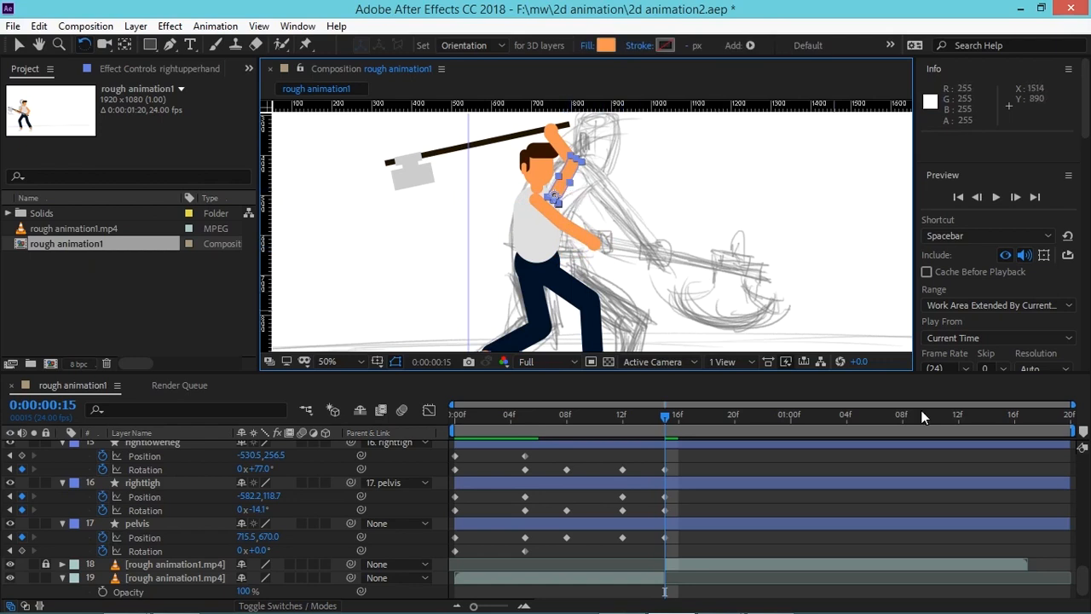
click(568, 153)
mouse_move(571, 160)
mouse_down()
mouse_move(572, 170)
mouse_move(627, 162)
mouse_move(610, 142)
mouse_up()
mouse_move(565, 179)
mouse_down()
mouse_move(542, 229)
mouse_move(527, 214)
mouse_move(521, 244)
mouse_move(512, 241)
mouse_up()
key(shift+Left)
key(shift+Left)
click(483, 231)
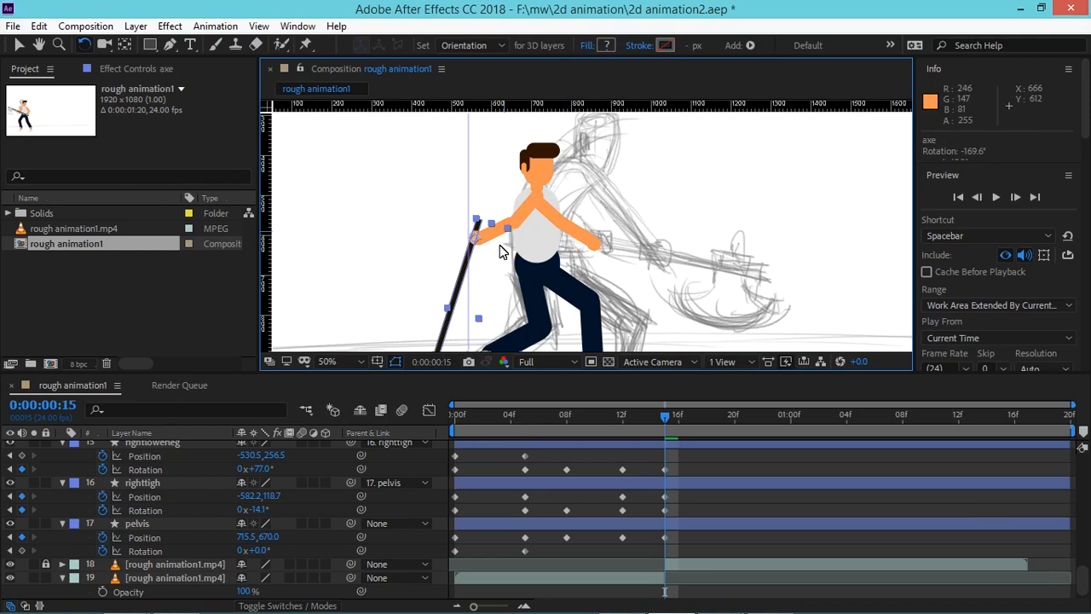
key(ctrl+s)
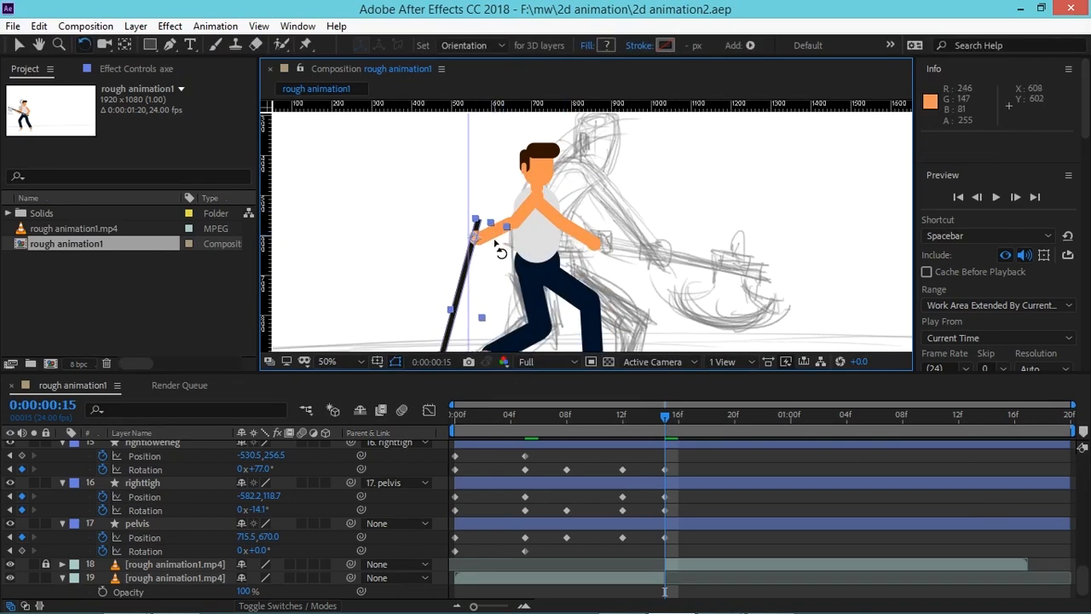
Step: Bend the right arm forward across the torso at frame 15 and shift rightupperhand to position -583.0, -100.0
click(505, 245)
drag(505, 245, 538, 221)
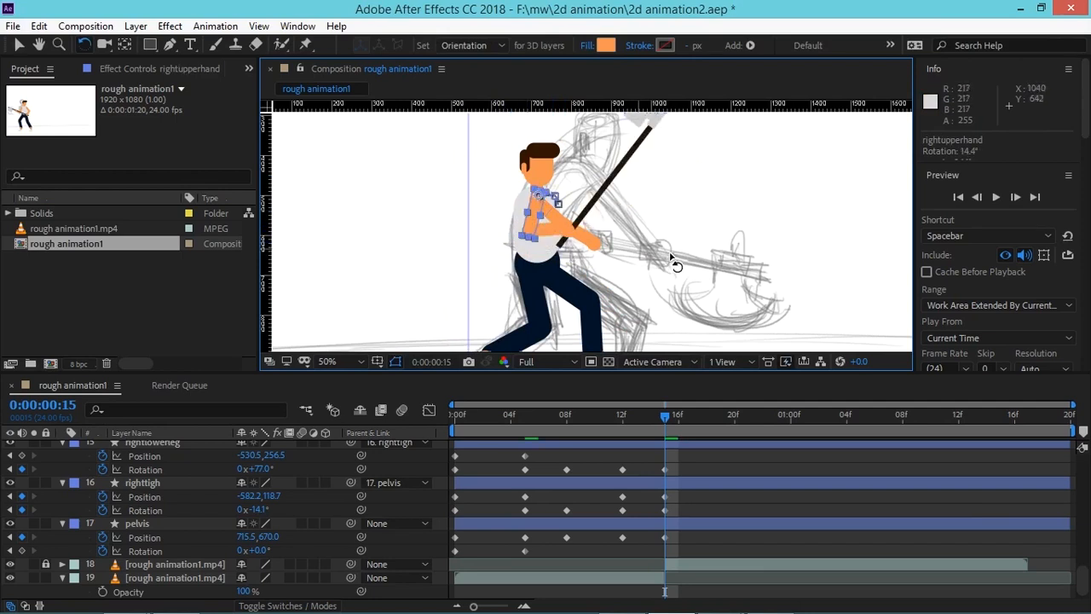
scroll(680, 294, up, 1)
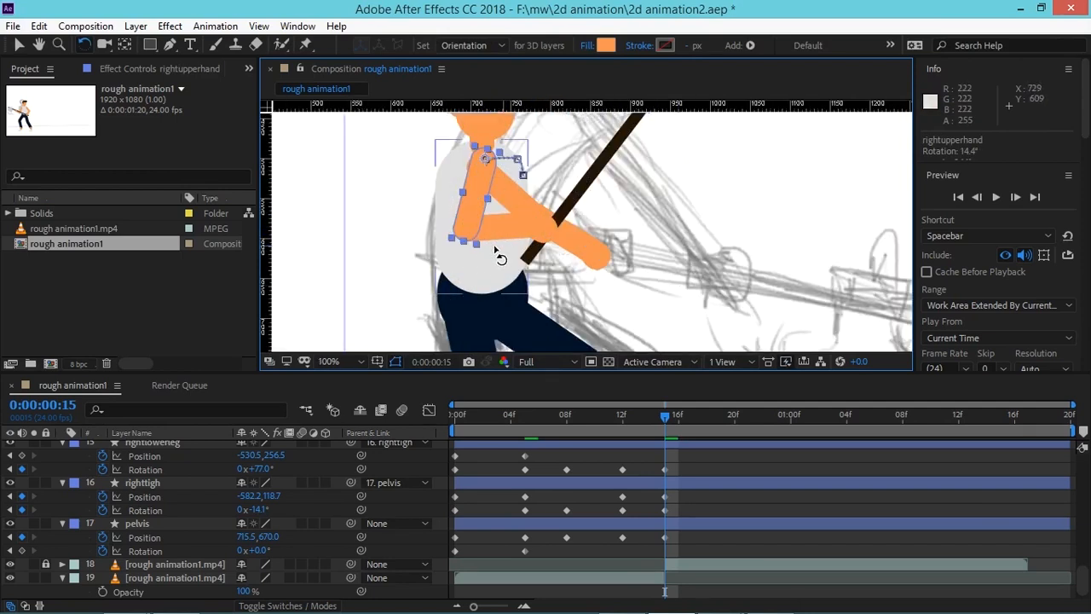
drag(488, 243, 491, 248)
drag(479, 208, 472, 207)
key(shift+Left)
key(shift+Left)
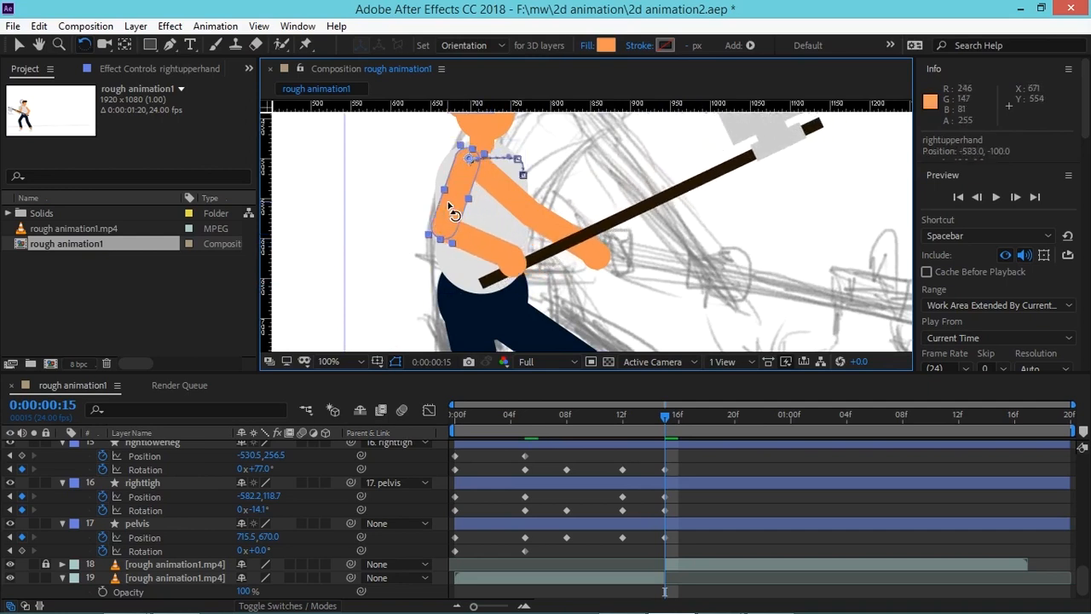
Step: Rotate the axe forward and slightly downward at frame 15 and adjust it to position -604.1, 157.9
key(comma)
key(comma)
drag(682, 126, 743, 275)
key(Up)
key(Up)
key(Down)
key(Down)
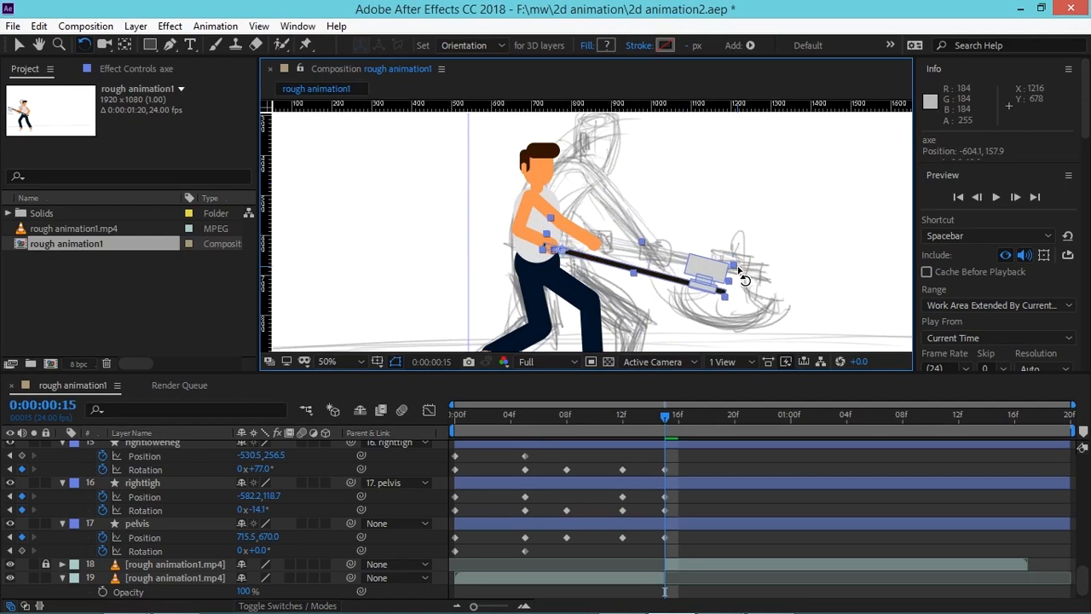
Step: Rotate rightpalm to about 14° at frame 15 so the axe handle passes through the left palm
key(period)
key(period)
drag(444, 308, 484, 310)
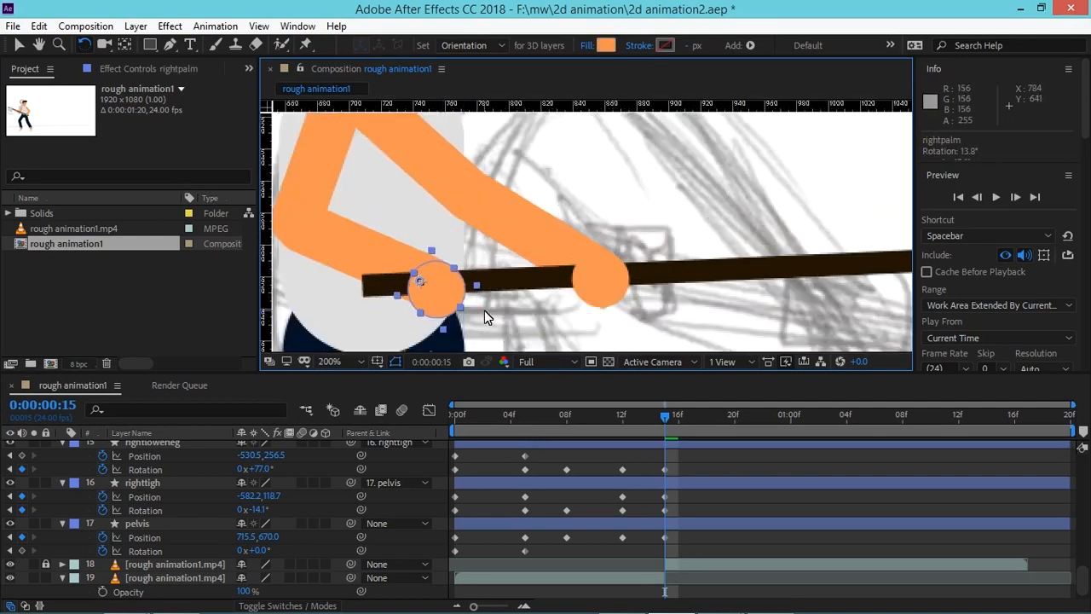
key(comma)
key(comma)
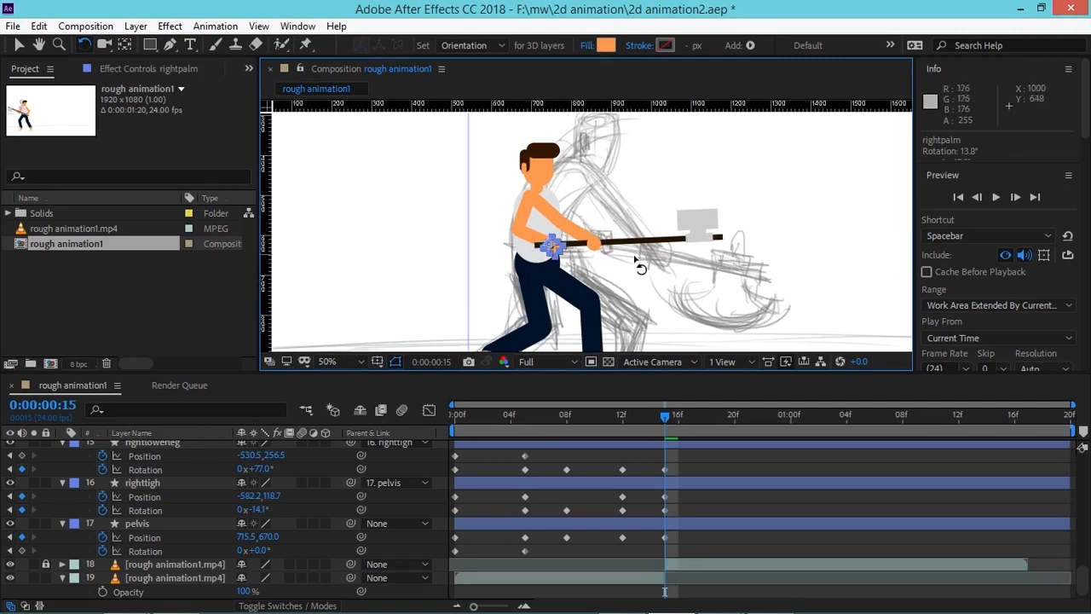
Step: Split the rightpalm, rightlowerhand and rightupperhand layers together at frame 15
click(559, 252)
drag(1081, 579, 1078, 501)
ctrl+click(195, 479)
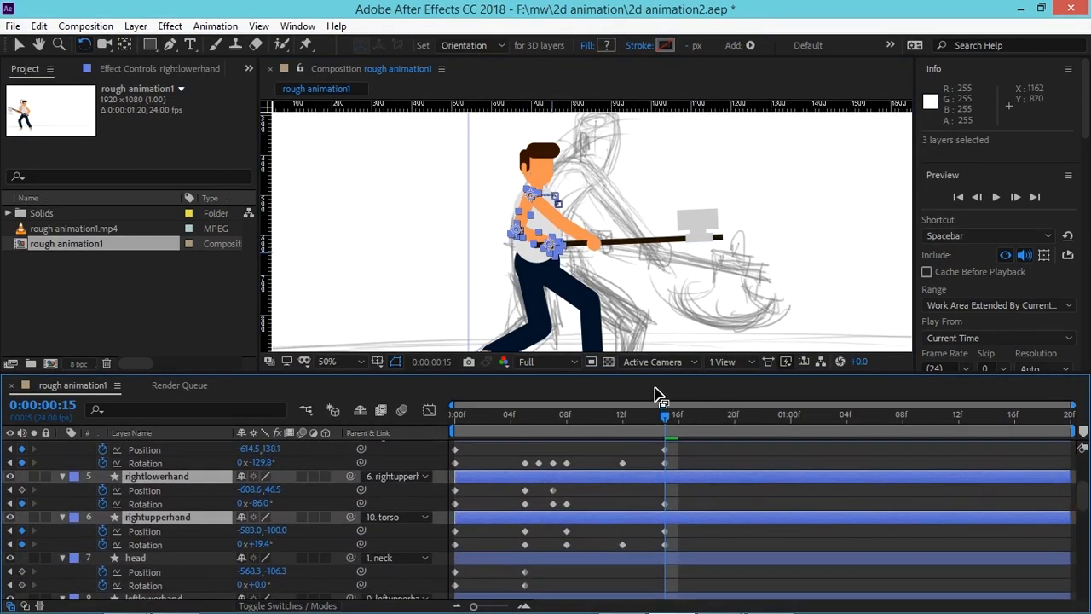
key(ctrl+shift+d)
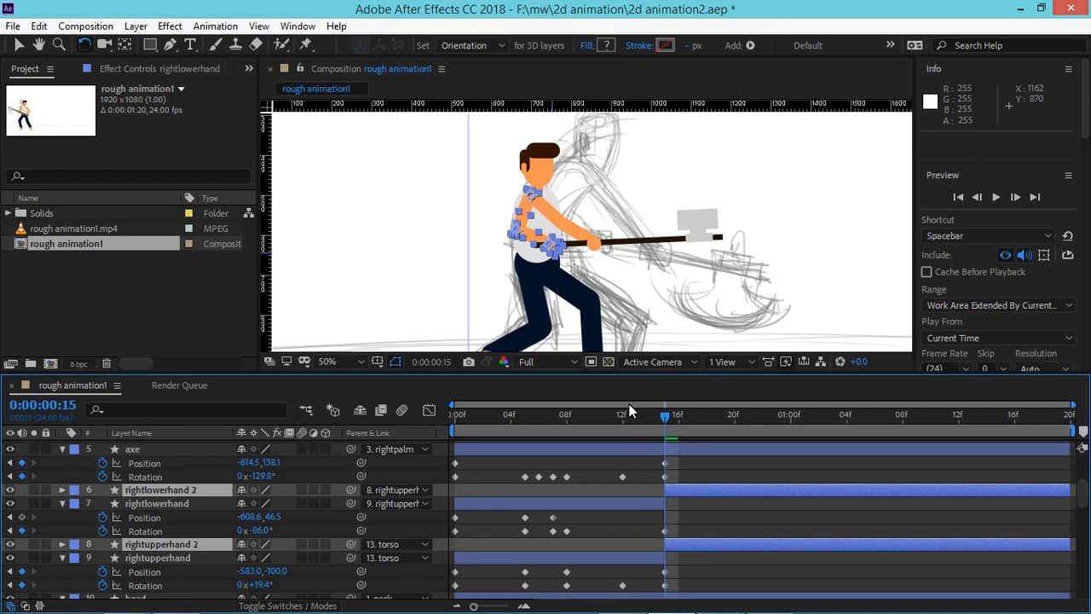
Step: Move the split layers rightpalm 2, rightlowerhand 2 and rightupperhand 2 below pelvis in the layer stack
scroll(629, 404, down, 5)
key(ctrl+bracketright)
key(ctrl+bracketright)
key(ctrl+bracketright)
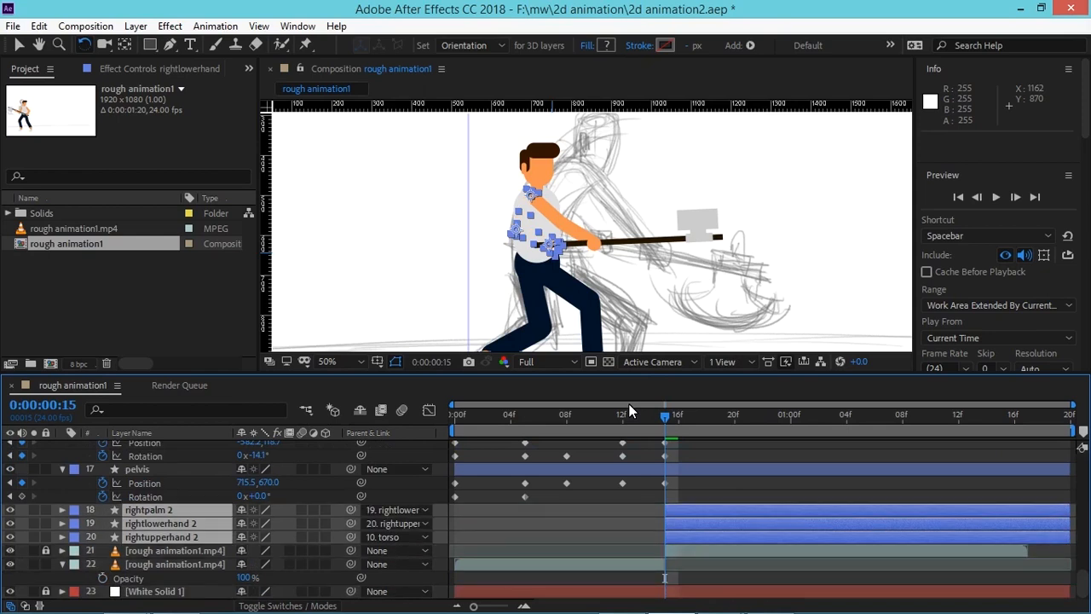
Step: Shift the leftupperhand layer forward on the torso at frame 15, to position -539, -90
click(560, 224)
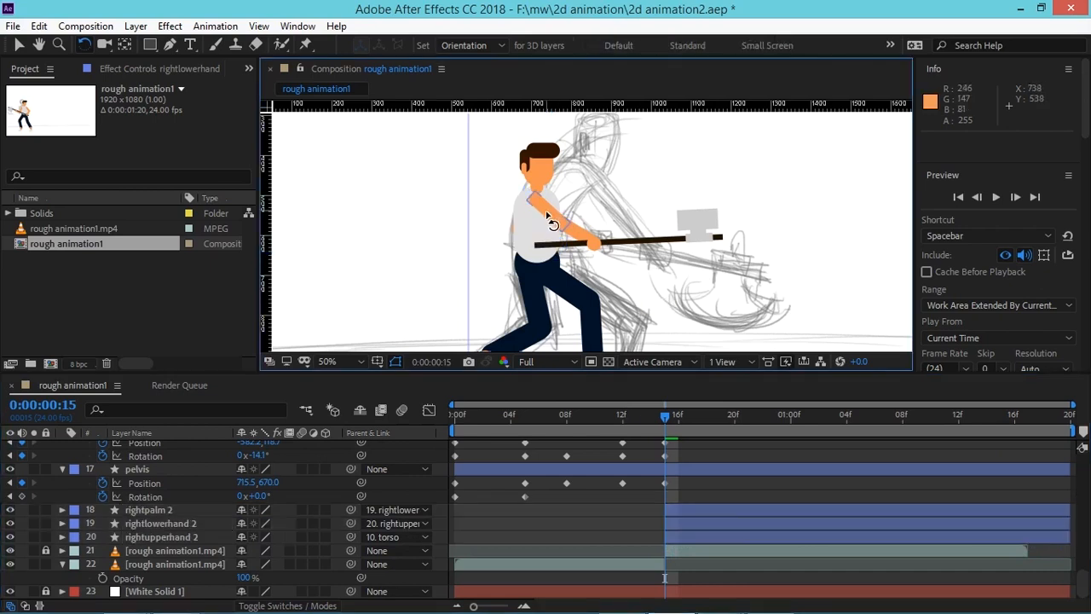
drag(566, 229, 603, 245)
key(shift+Left)
key(shift+Left)
key(Right)
key(Right)
key(Right)
key(Right)
key(Right)
key(Right)
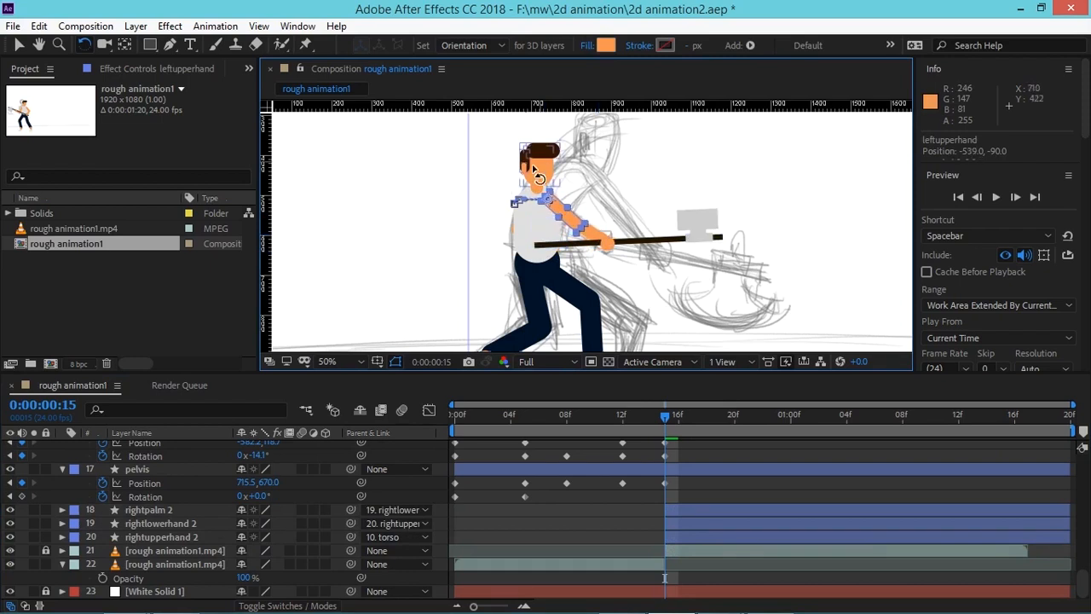
Step: Split the neck and head layers at frame 15
click(437, 225)
scroll(438, 226, up, 1)
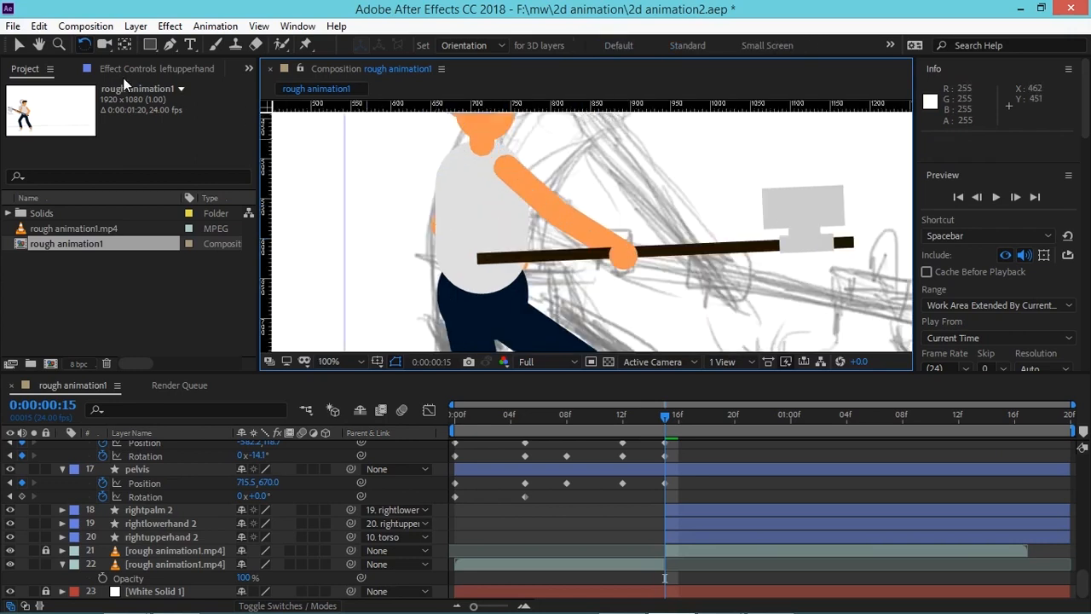
click(38, 46)
drag(467, 165, 458, 221)
key(v)
click(474, 197)
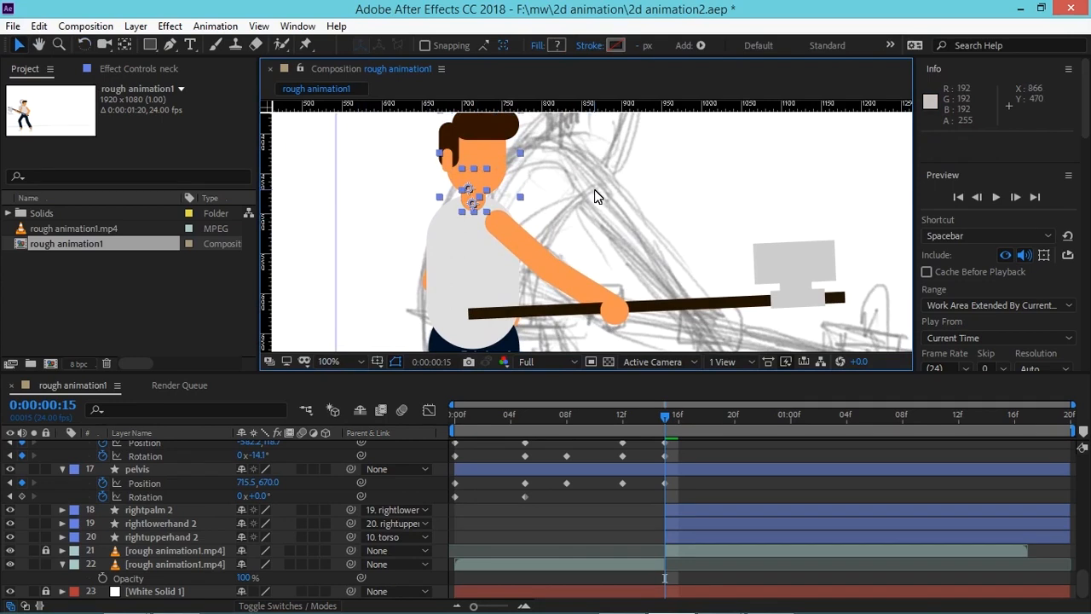
drag(1082, 581, 1079, 446)
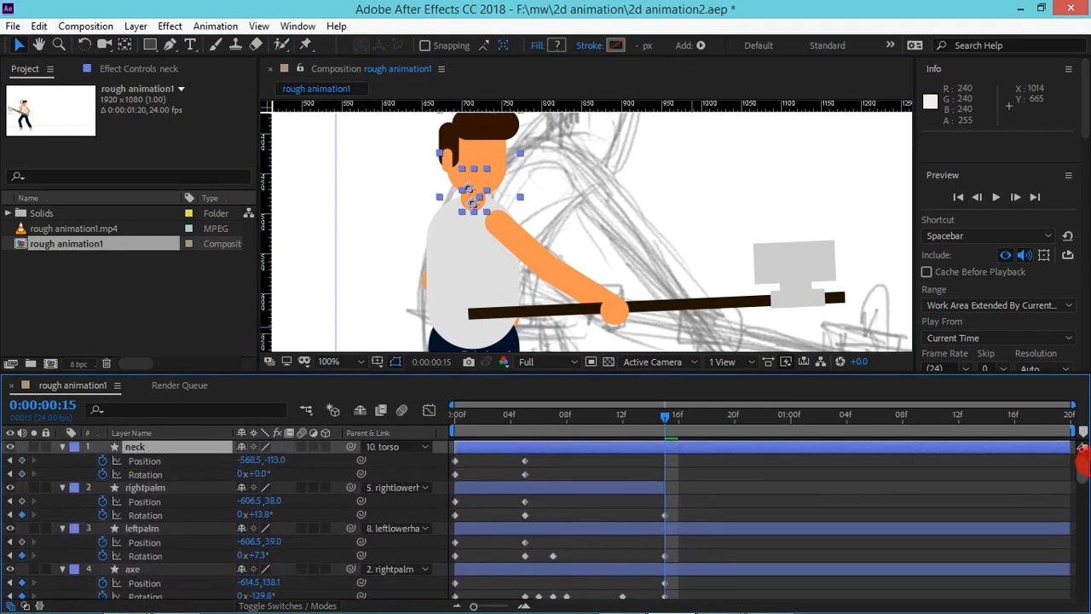
key(ctrl+shift+d)
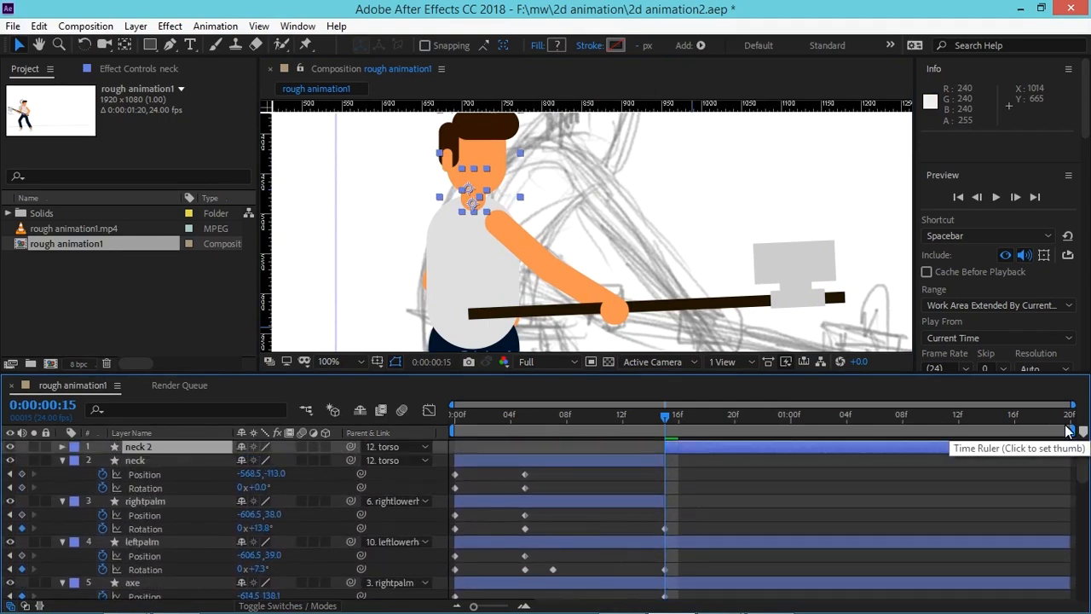
Step: Reorder neck 2 and head 2 in the layer stack so they sit directly below pelvis and above rightpalm 2
key(ctrl+shift+bracketleft)
key(ctrl+bracketright)
key(ctrl+bracketright)
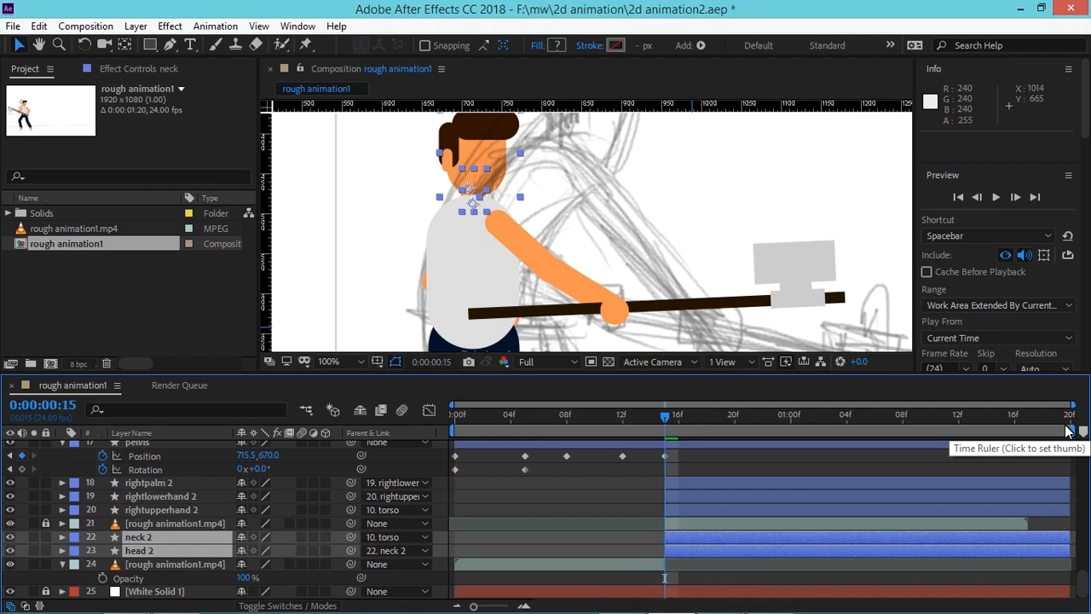
key(ctrl+bracketright)
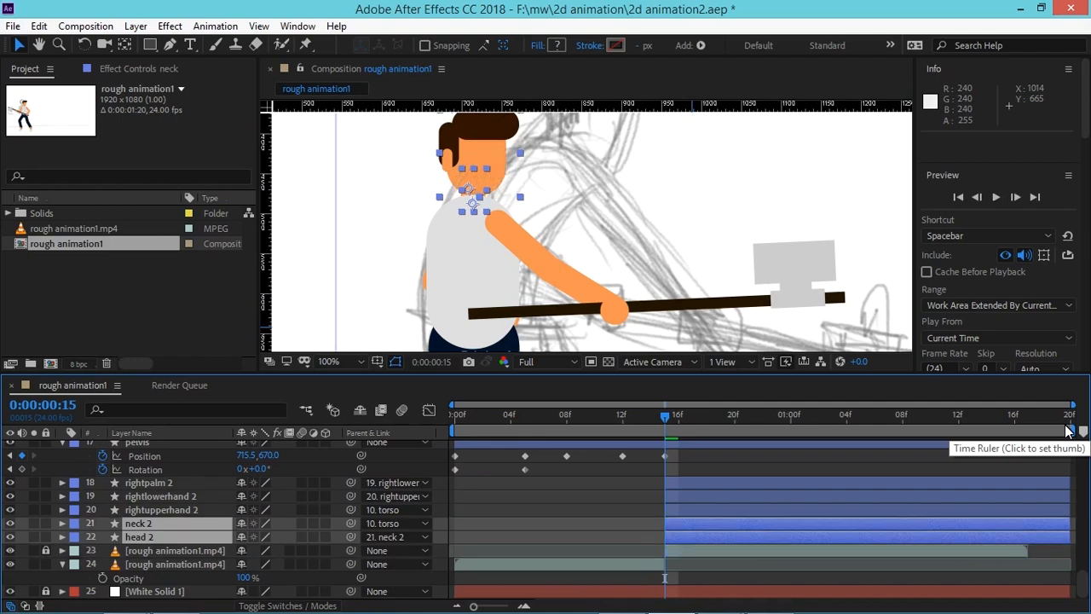
key(ctrl+bracketright)
key(ctrl+bracketright)
key(ctrl+bracketright)
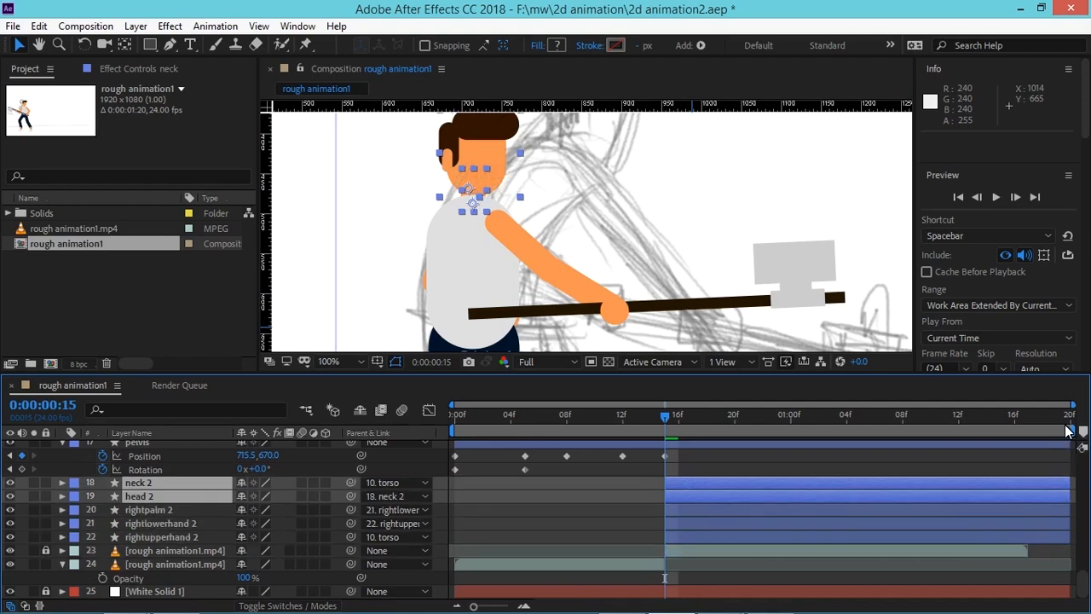
Step: Nudge neck 2 and head 2 together about 20 px to the right and slightly up at frame 15
key(shift+Right)
key(shift+Right)
key(shift+Right)
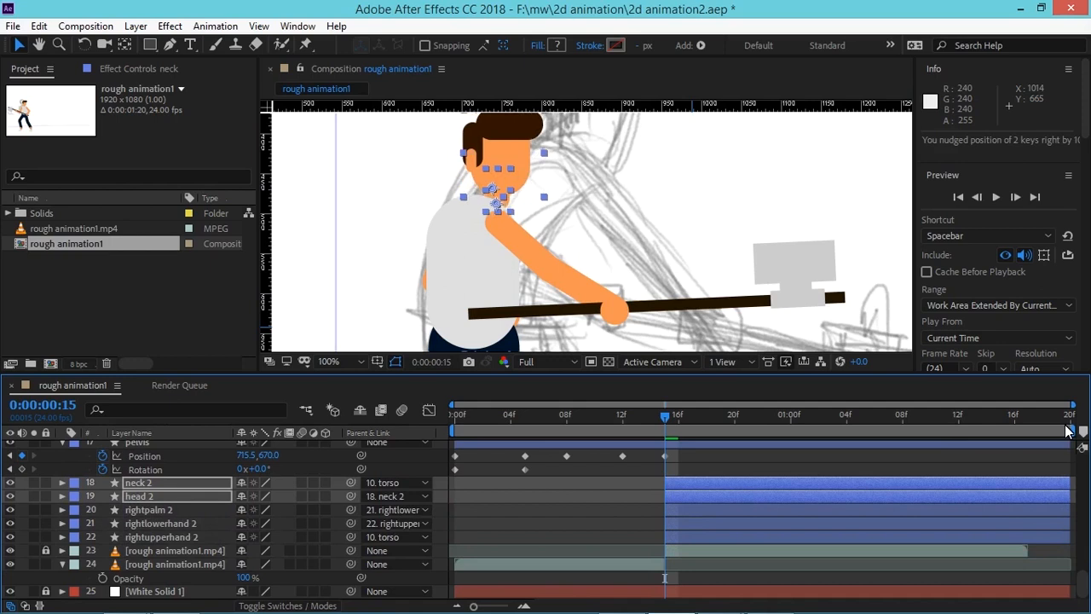
key(shift+Left)
key(Up)
key(Up)
key(Up)
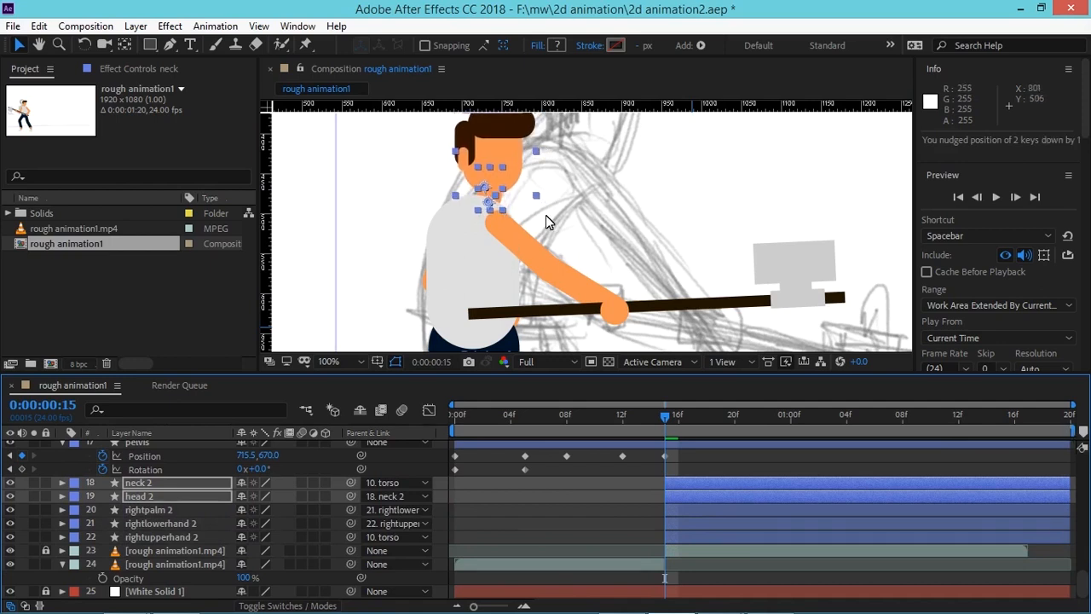
Step: Examine the head's pose around the layer split on frames 14 to 16
click(506, 151)
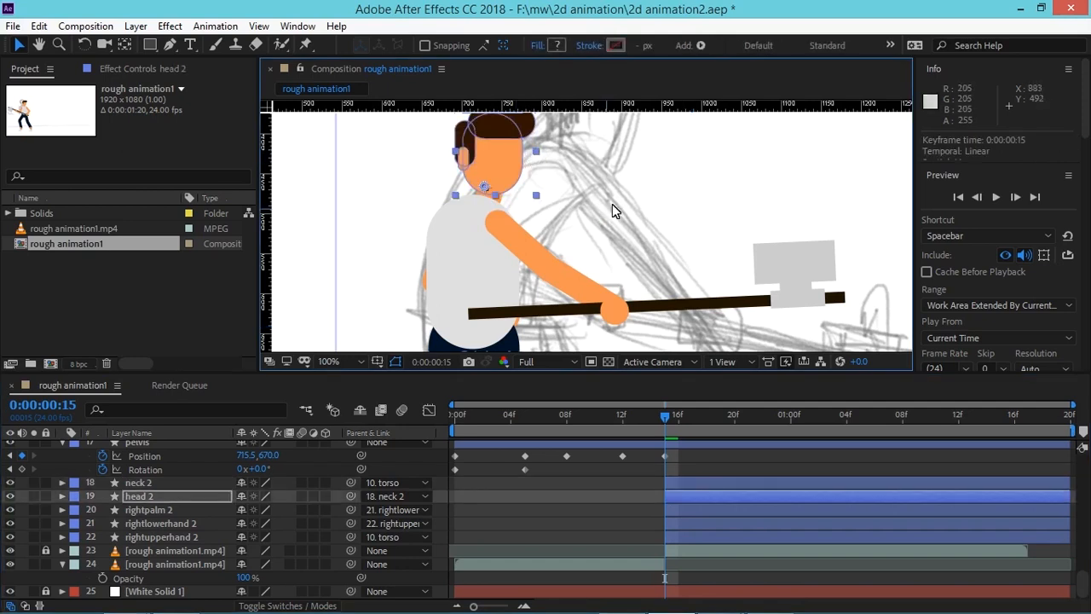
key(Page_Down)
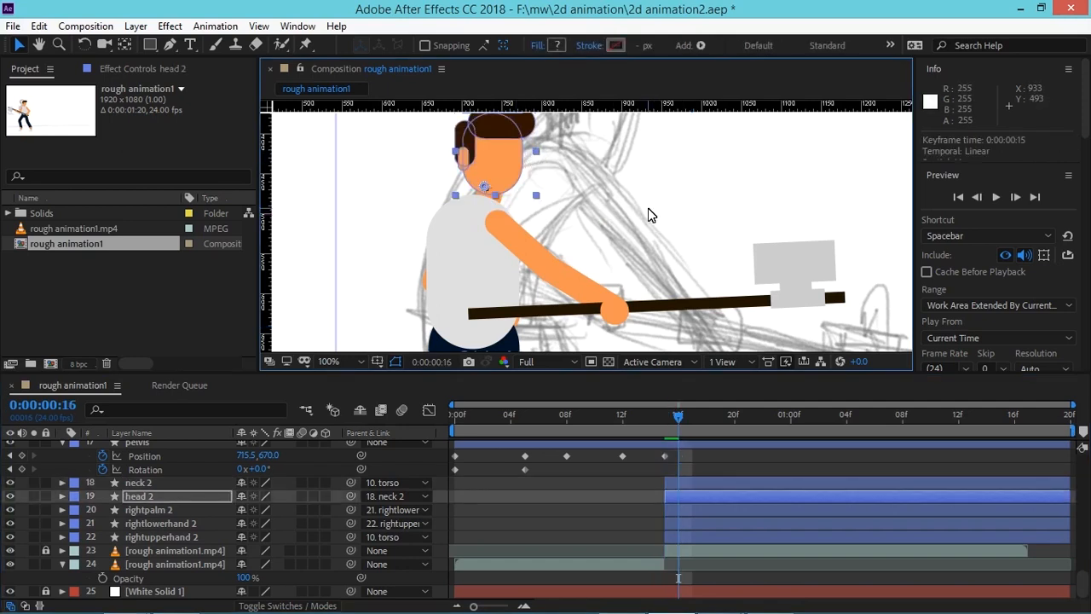
key(Page_Up)
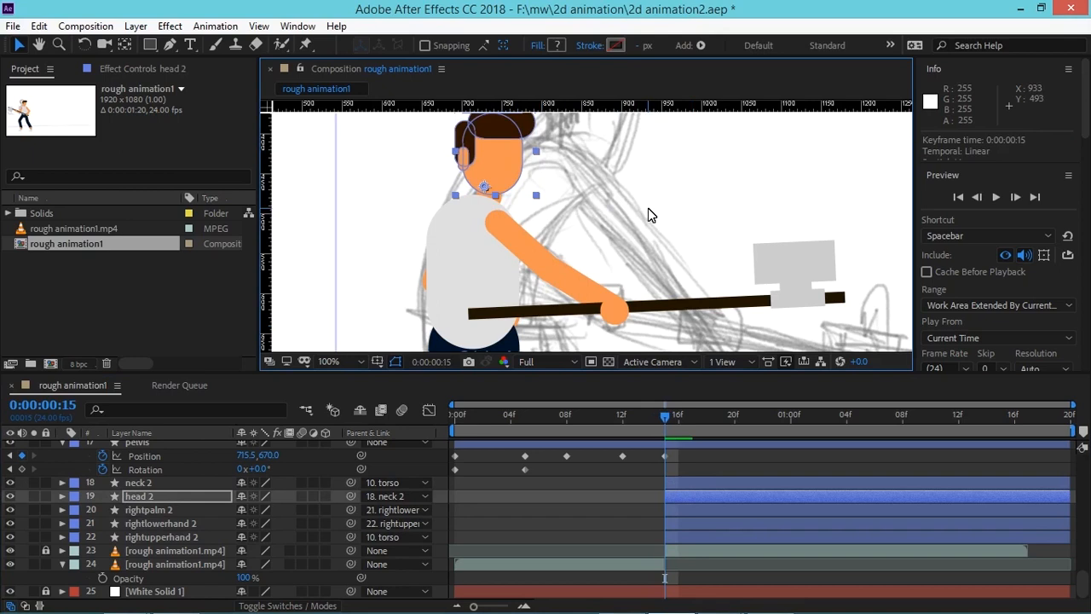
key(Page_Up)
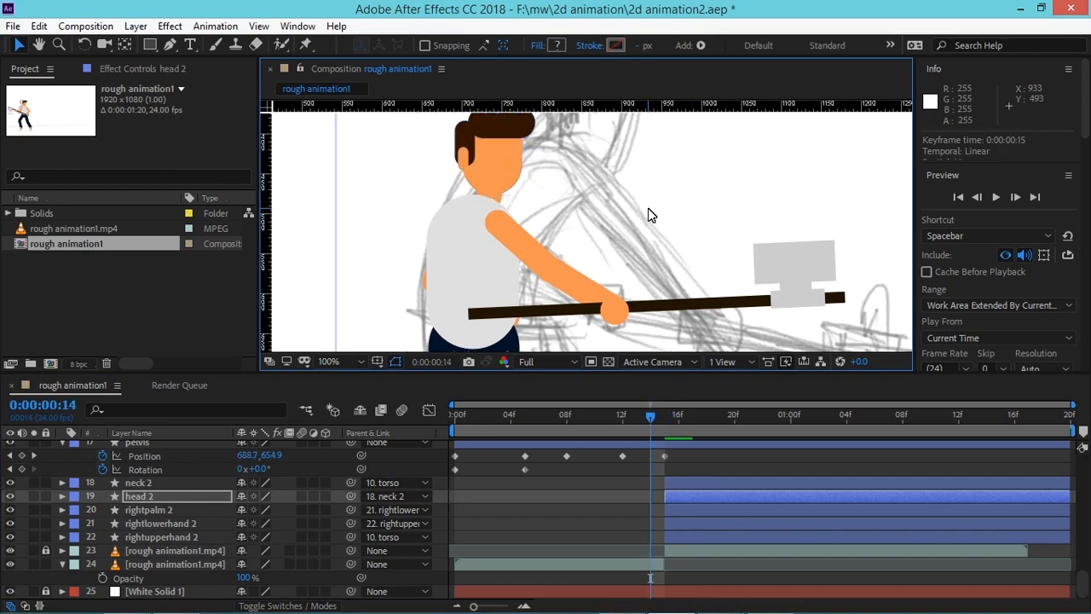
click(469, 155)
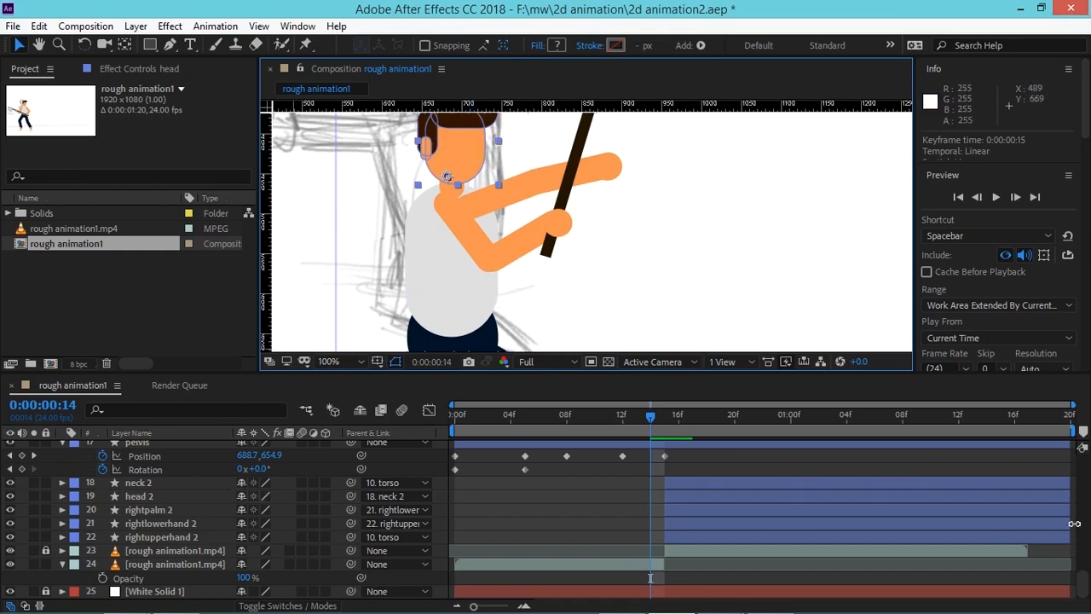
drag(1083, 576, 1075, 556)
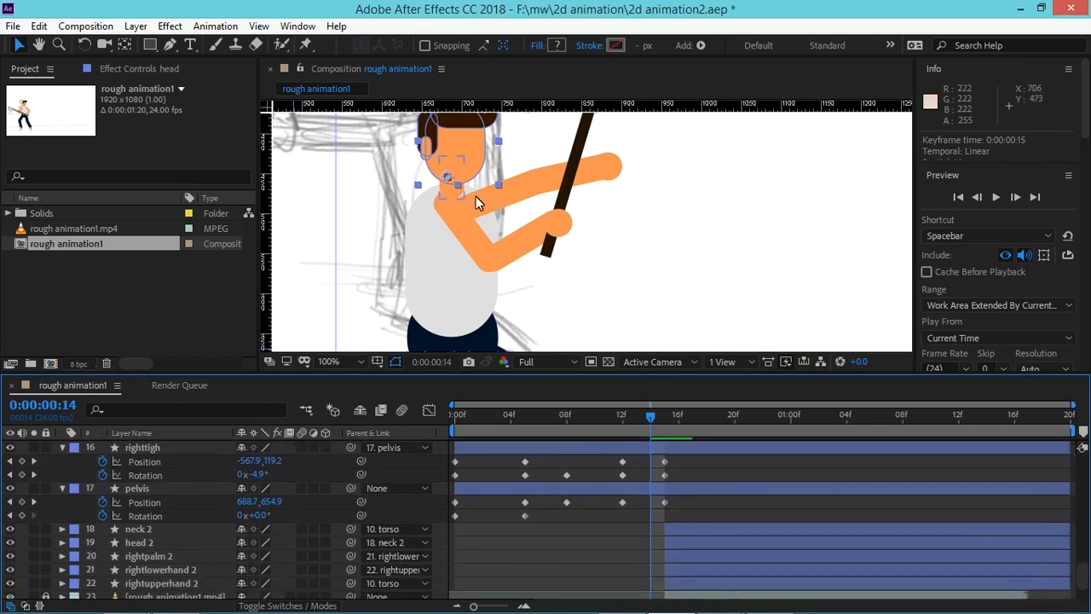
click(666, 417)
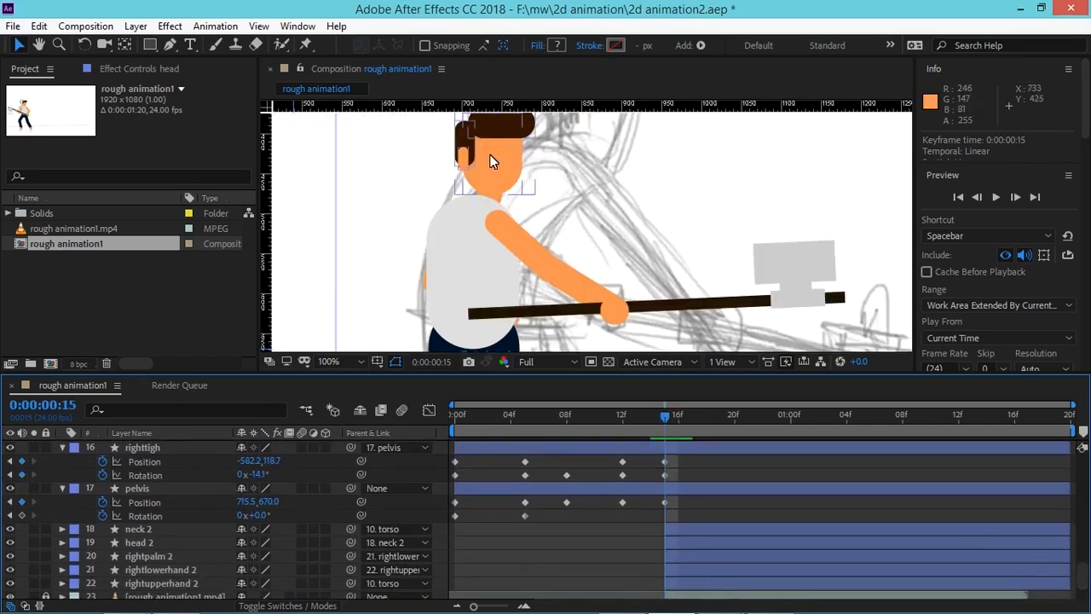
Step: Add a rotation keyframe to head 2 and place it at frame 14
click(494, 162)
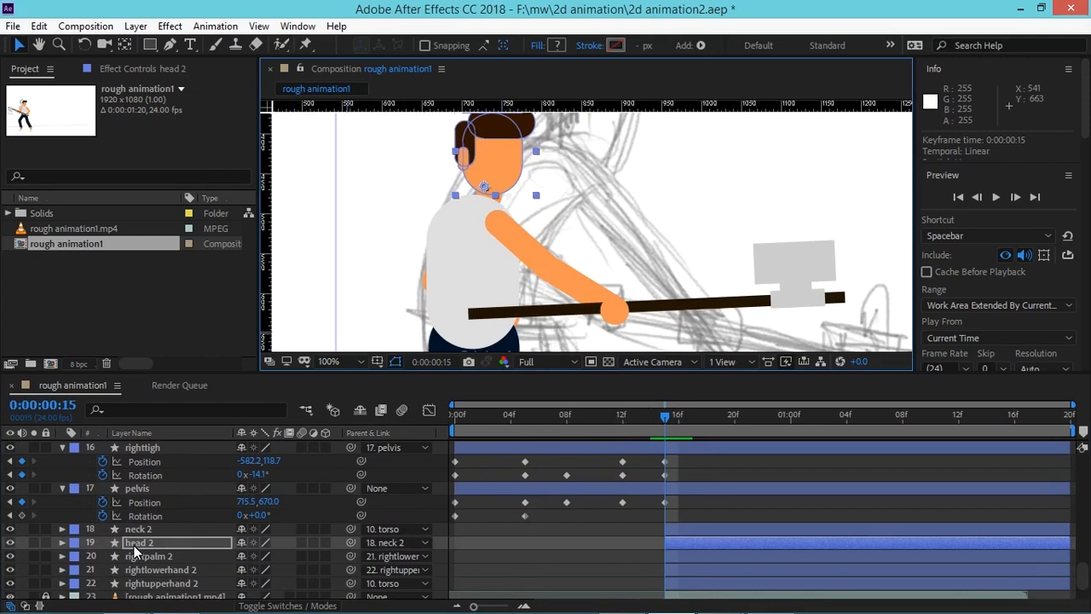
key(r)
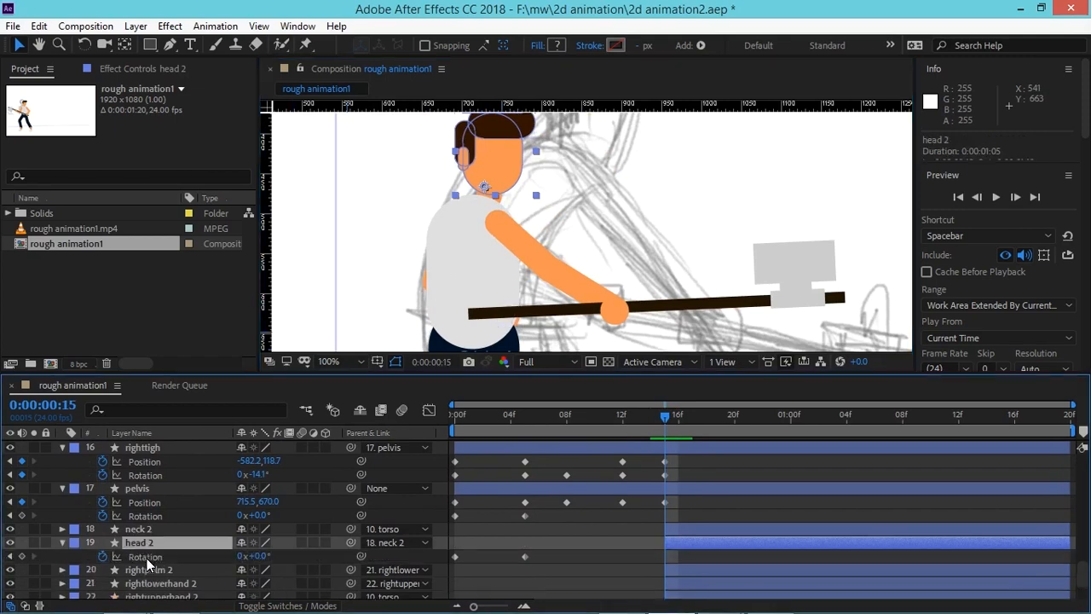
click(21, 556)
click(677, 418)
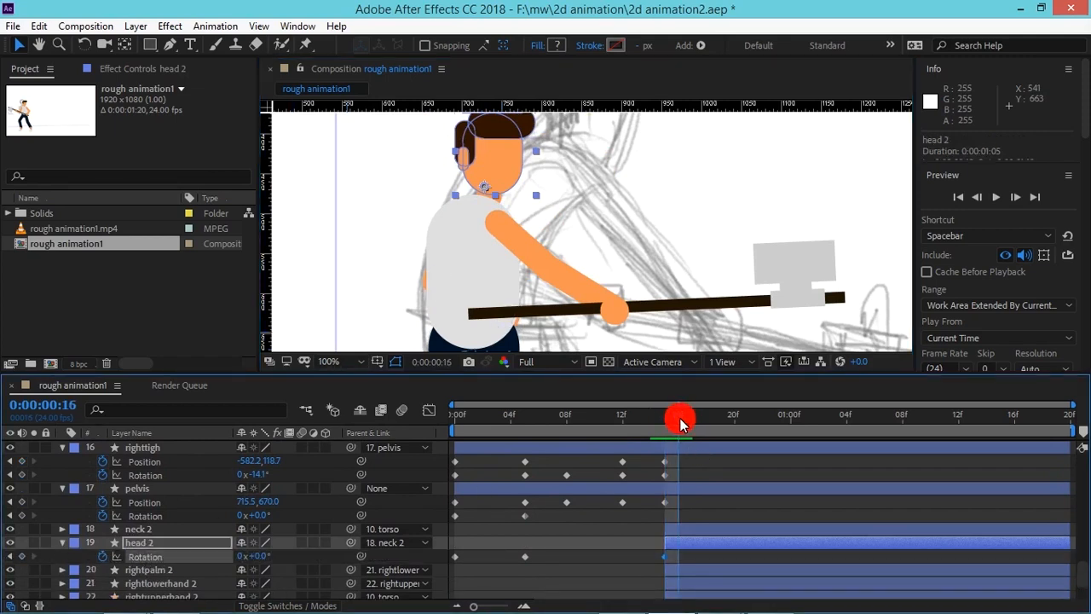
drag(663, 555, 652, 555)
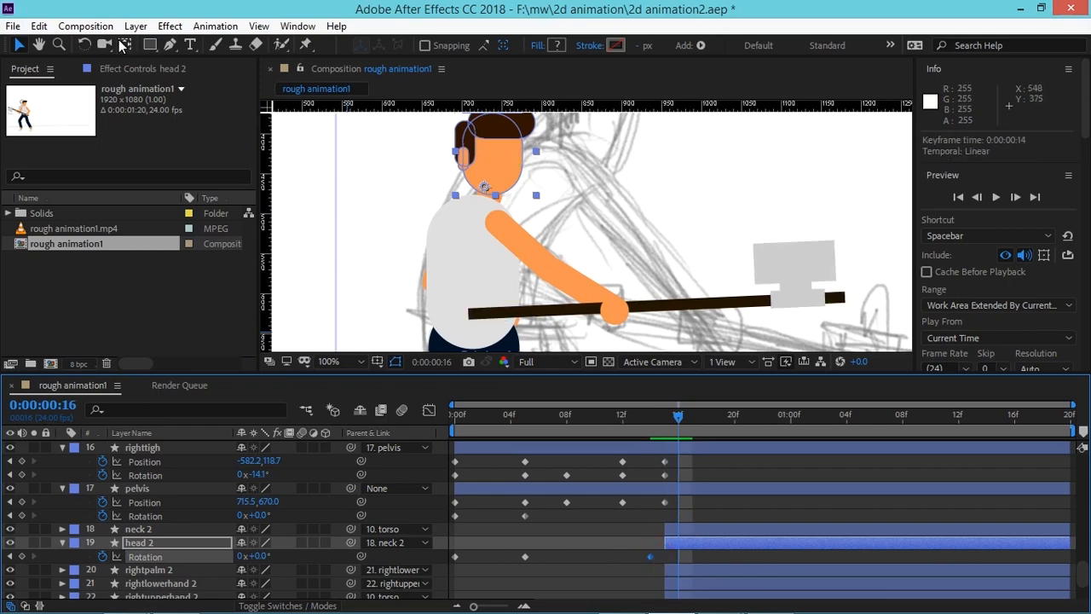
Step: At frame 16, rotate head 2 to 10.7° and nudge it to position -558.3, -86.3
click(84, 44)
drag(510, 156, 519, 154)
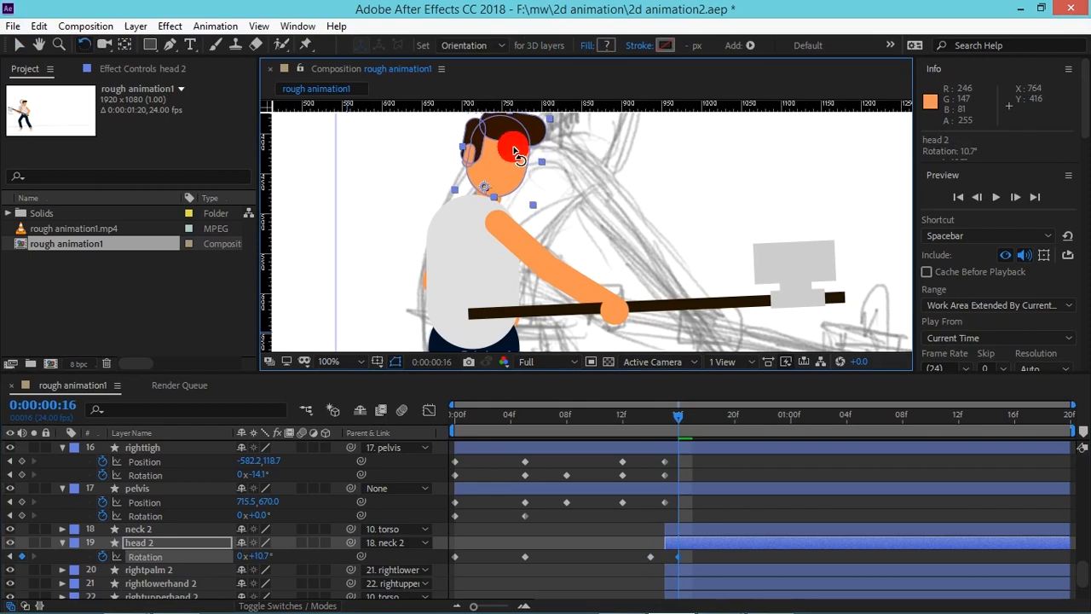
key(shift+Right)
key(shift+Down)
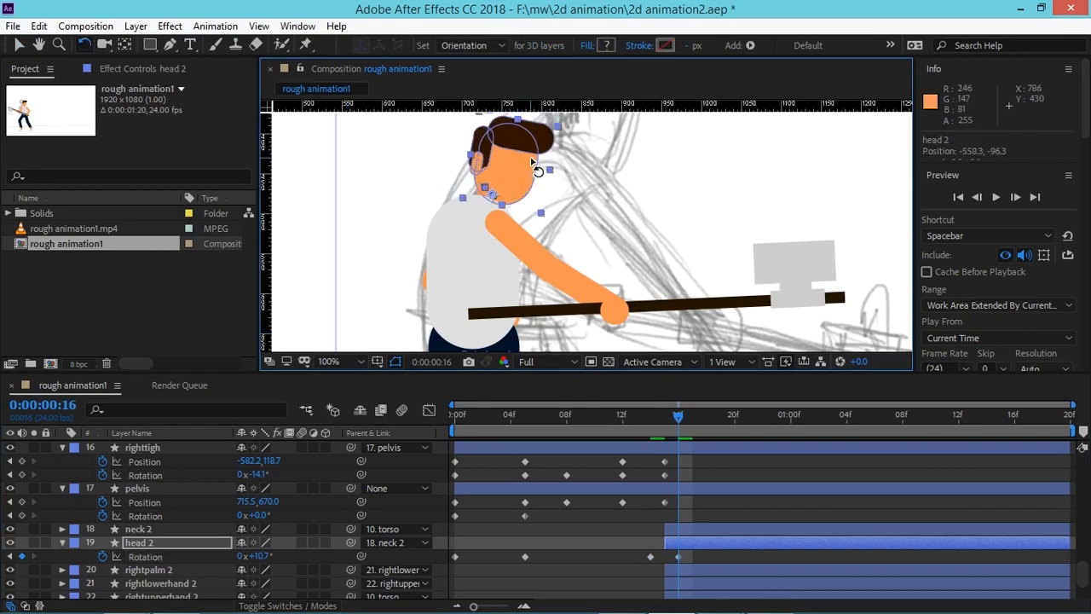
key(shift+Up)
key(shift+Down)
key(shift+Down)
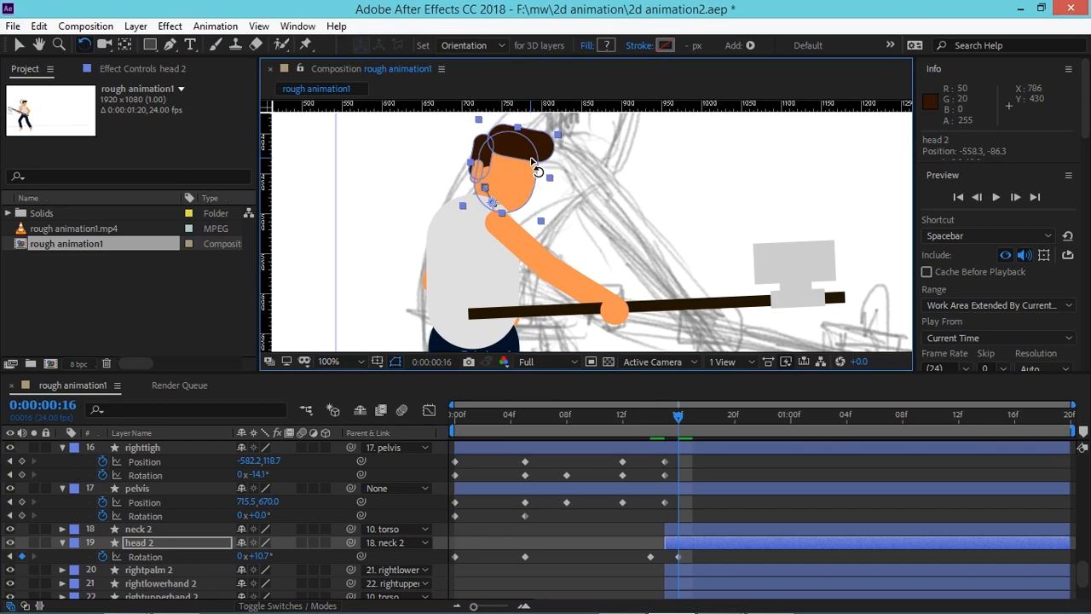
click(698, 234)
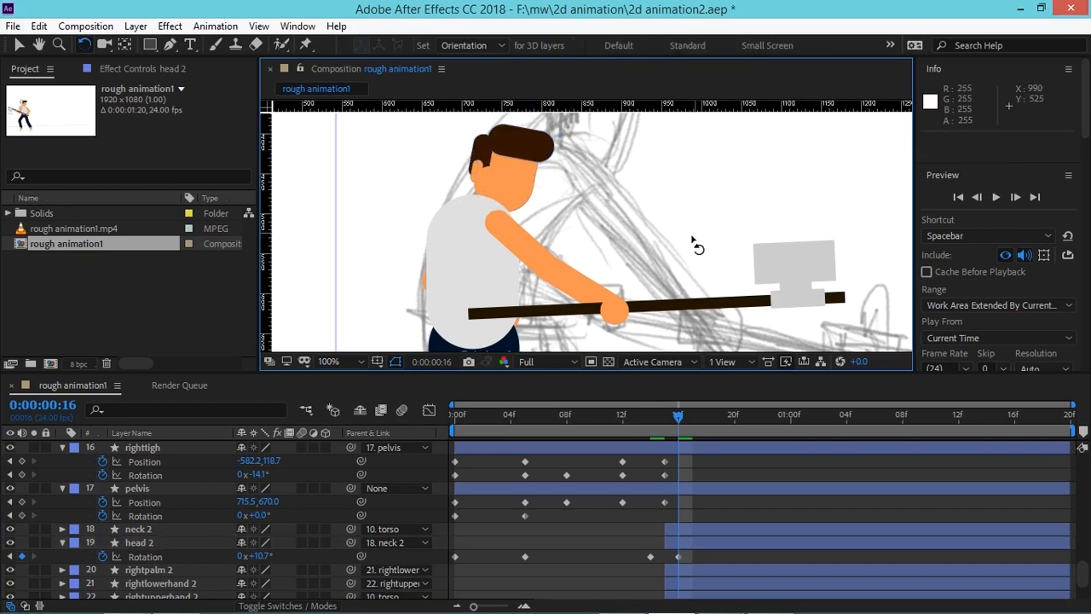
Step: Split the axe layer at frame 15 and move axe 2 down the stack between the two rough animation1.mp4 layers
drag(616, 237, 622, 152)
click(573, 232)
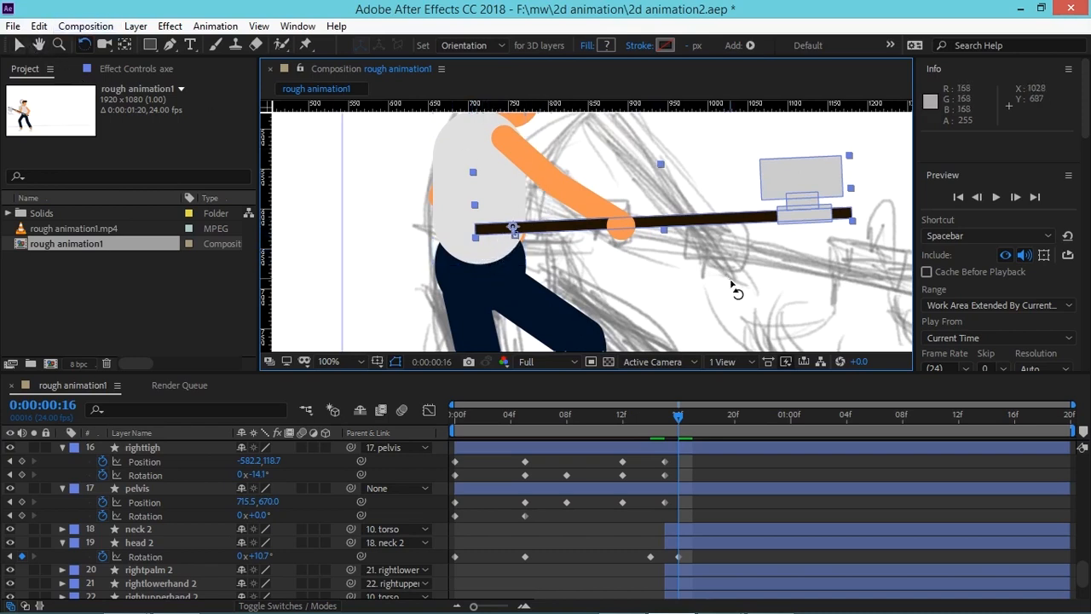
drag(1080, 569, 1082, 470)
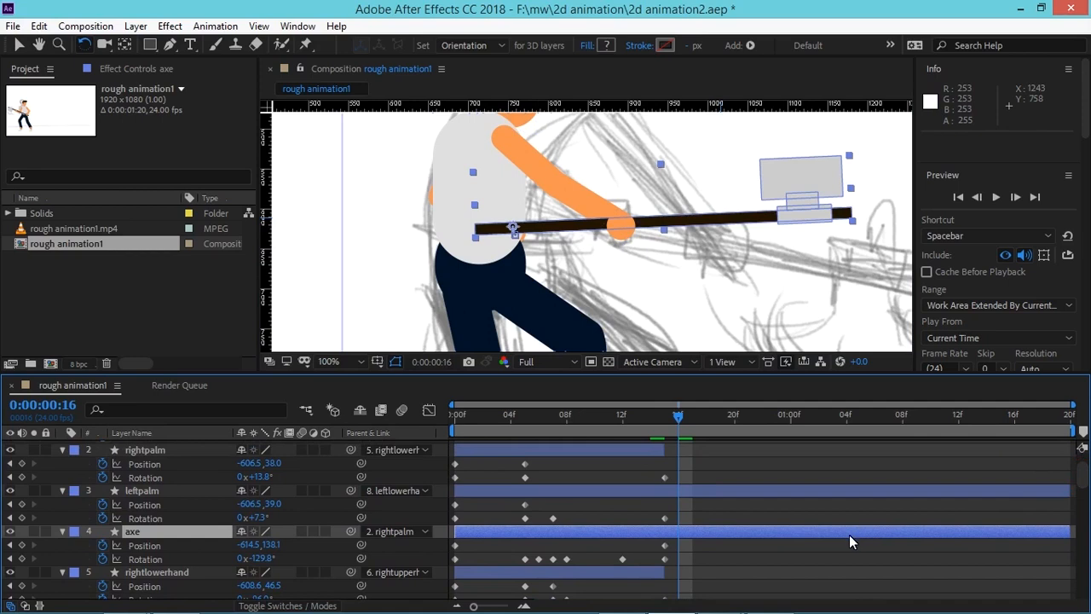
mouse_move(680, 418)
mouse_down()
mouse_move(598, 425)
mouse_move(672, 429)
mouse_up()
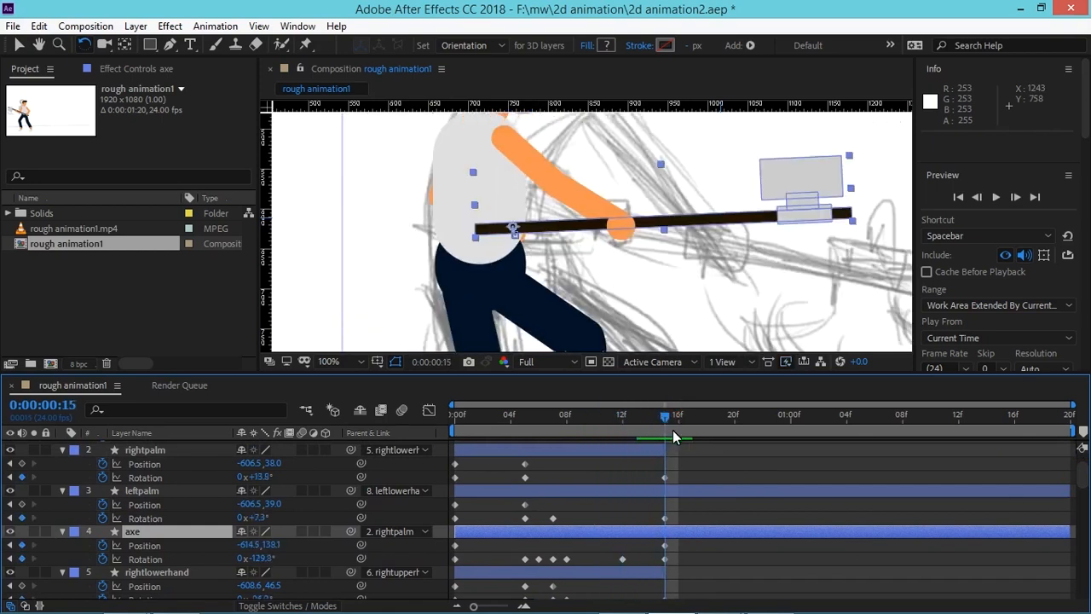
key(ctrl+shift+d)
key(ctrl+bracketright)
key(ctrl+bracketright)
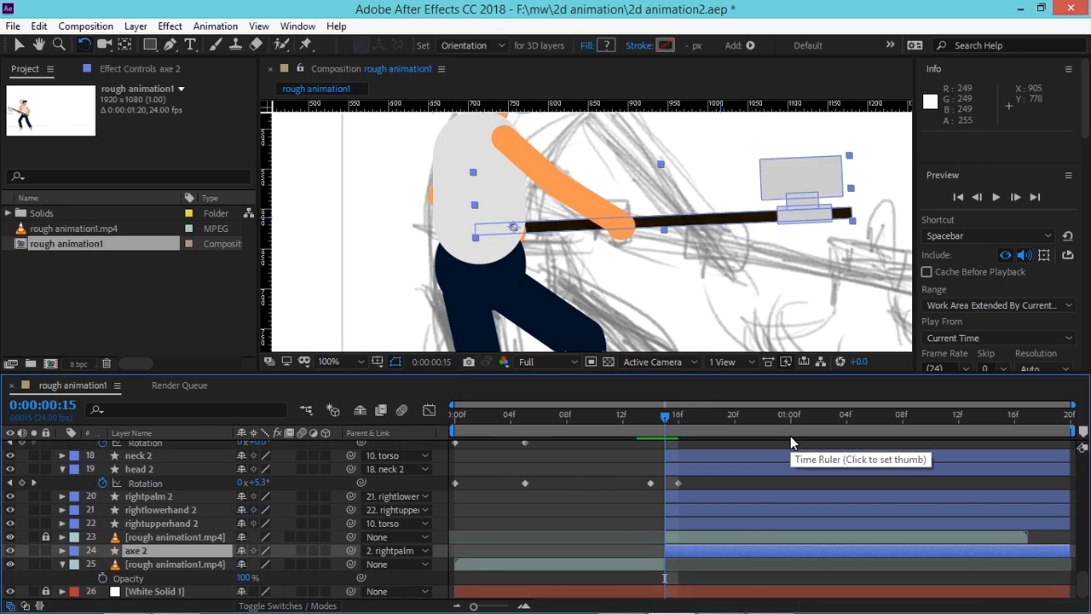
Step: Set the composition's preview resolution to Quarter and play the animation from the first frame
key(comma)
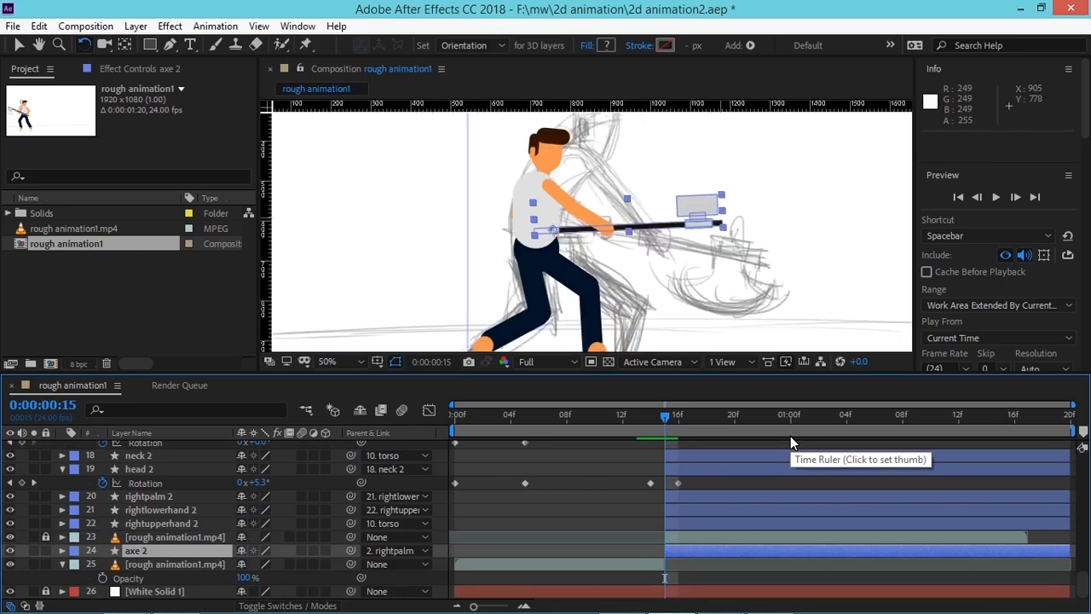
key(comma)
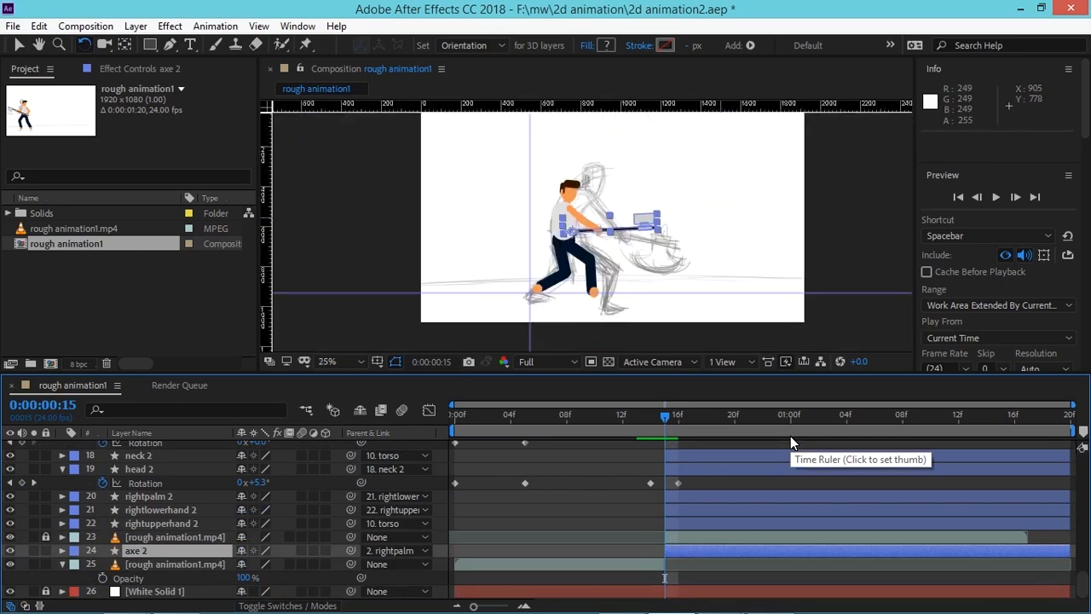
click(18, 47)
click(363, 209)
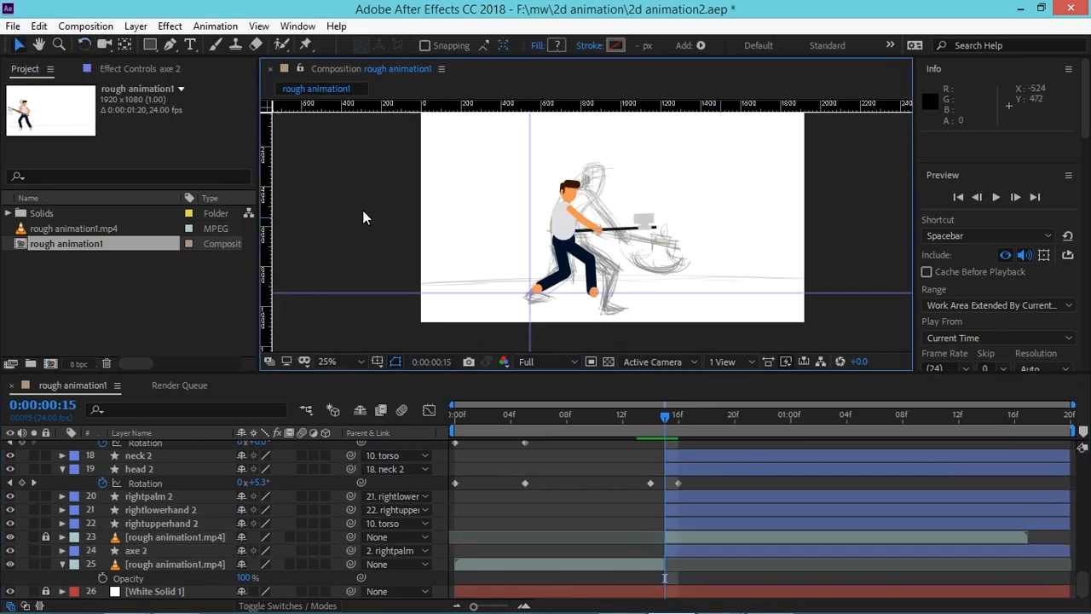
drag(665, 418, 558, 424)
click(548, 362)
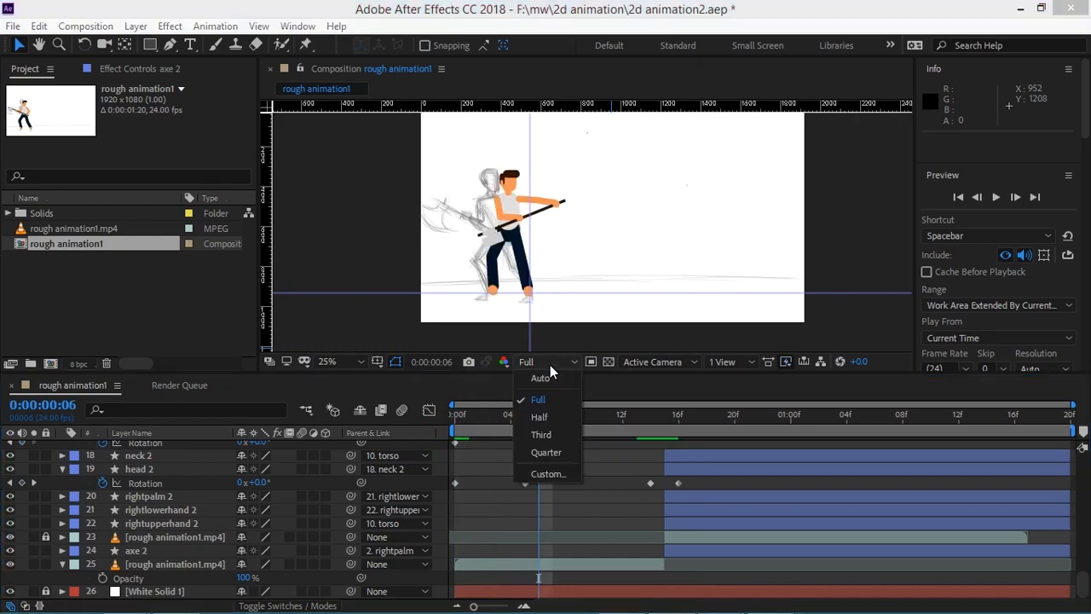
click(551, 451)
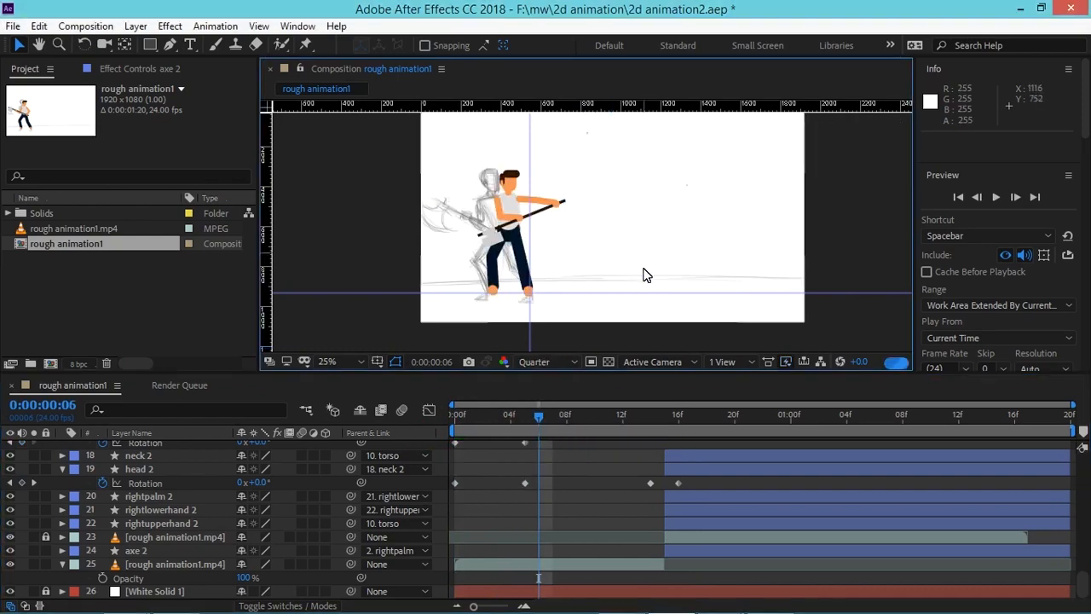
drag(538, 415, 452, 421)
key(space)
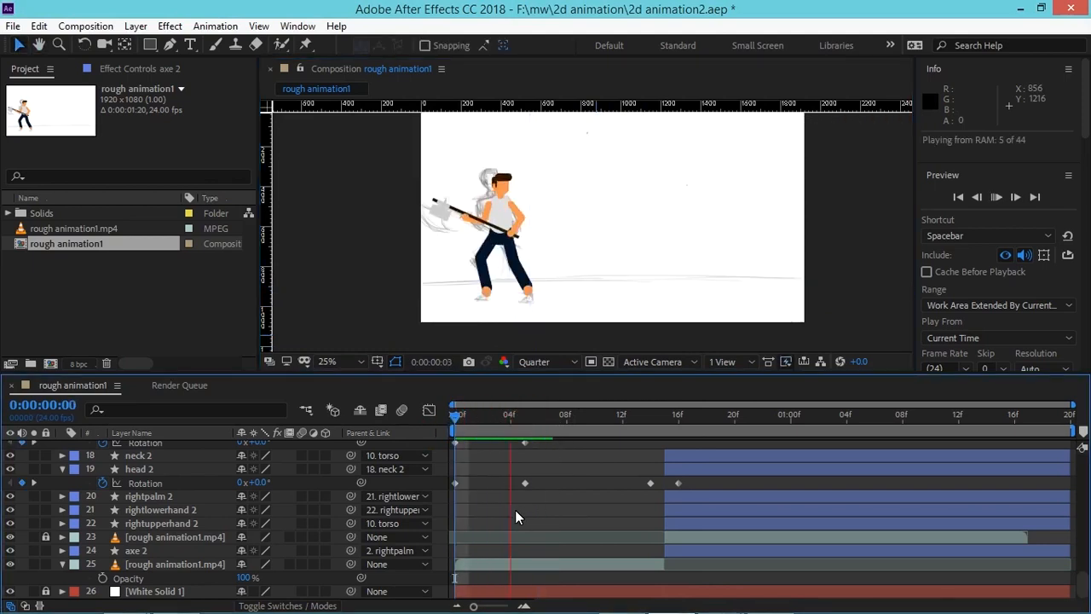
drag(594, 420, 426, 390)
key(space)
drag(386, 309, 420, 319)
Step: At frame 8, rotate leftupperhand to 64.9° so the left hand follows the axe handle
drag(462, 415, 567, 450)
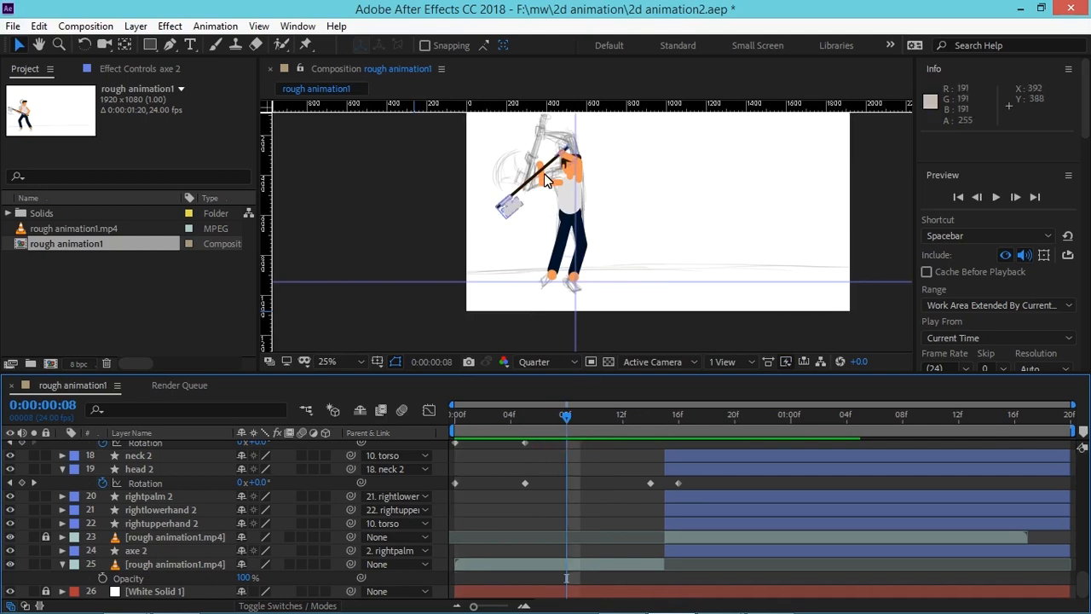
click(84, 45)
mouse_move(558, 178)
mouse_down()
mouse_move(554, 194)
mouse_move(546, 177)
mouse_up()
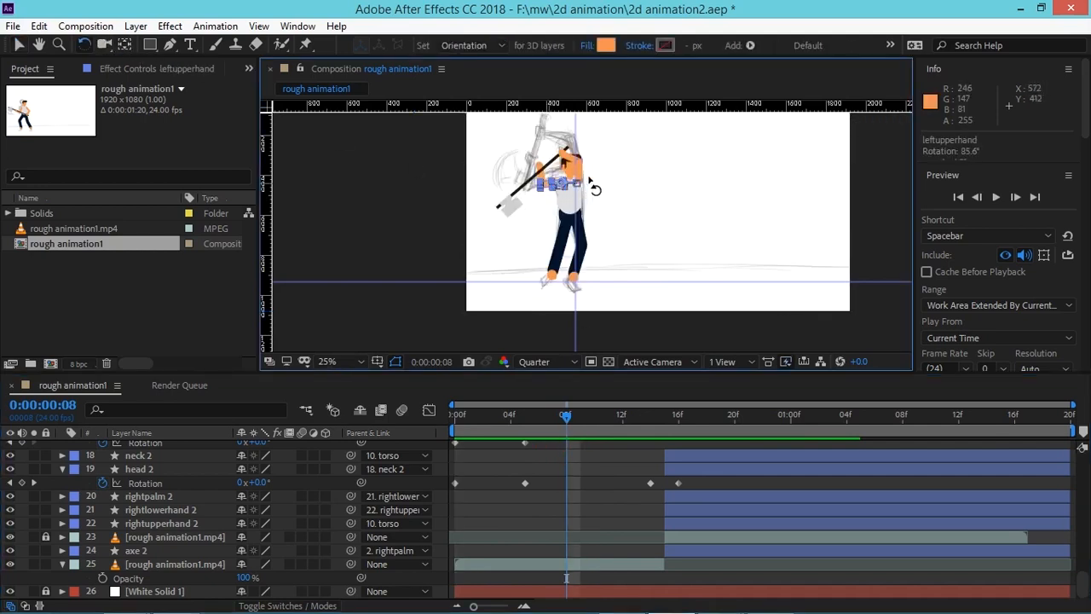
scroll(613, 178, up, 3)
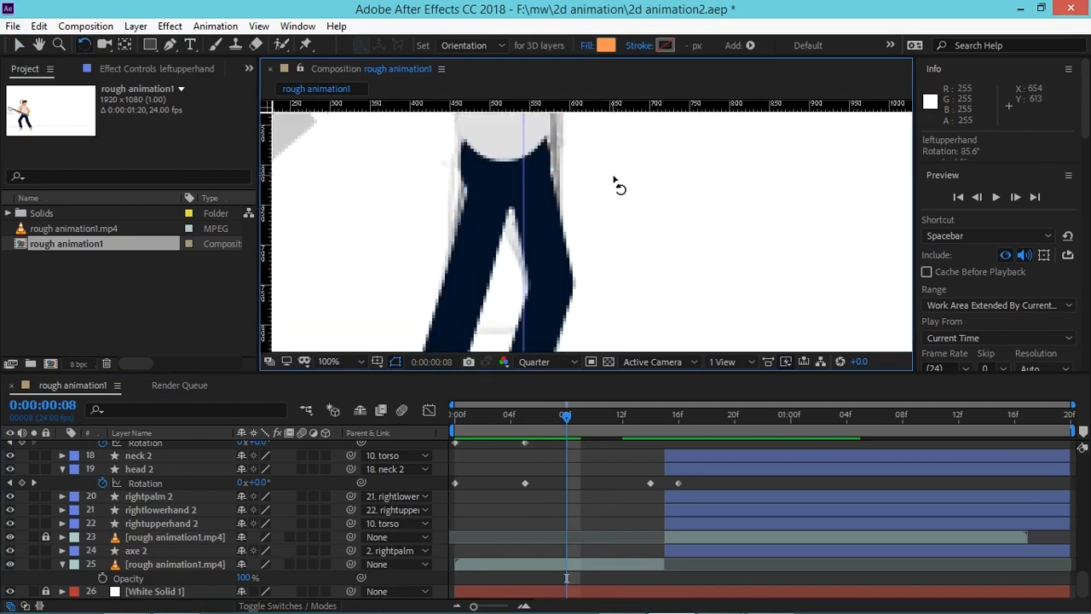
key(space)
drag(448, 205, 556, 301)
drag(540, 184, 558, 264)
drag(524, 227, 545, 239)
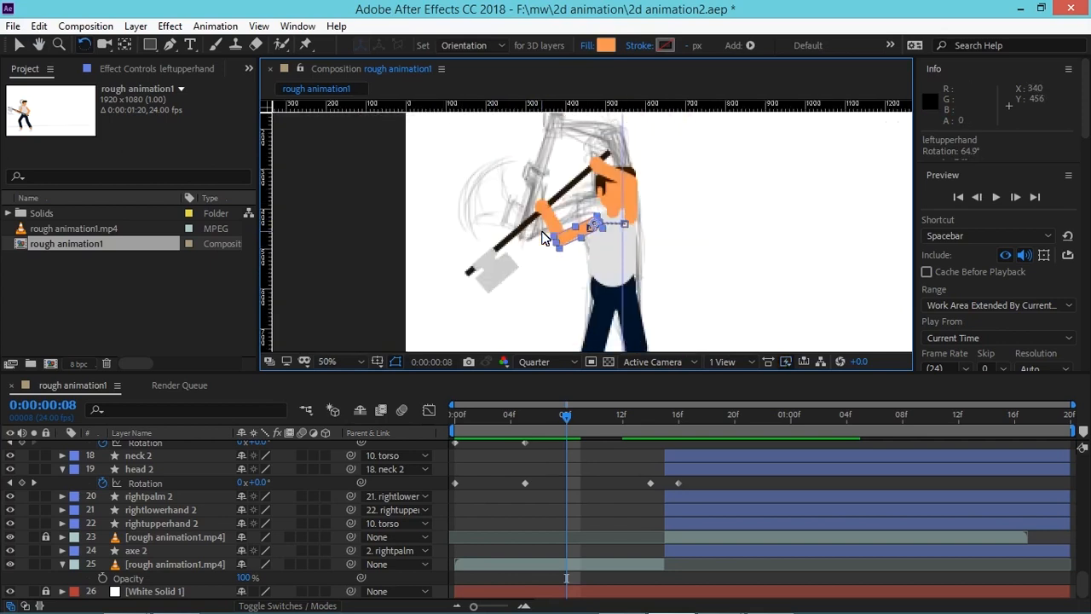
key(comma)
key(comma)
click(610, 486)
Step: Review the axe's swing against the rough sketch from the first frame through frame 13
mouse_move(566, 417)
mouse_down()
mouse_move(463, 418)
mouse_move(571, 429)
mouse_move(415, 430)
mouse_up()
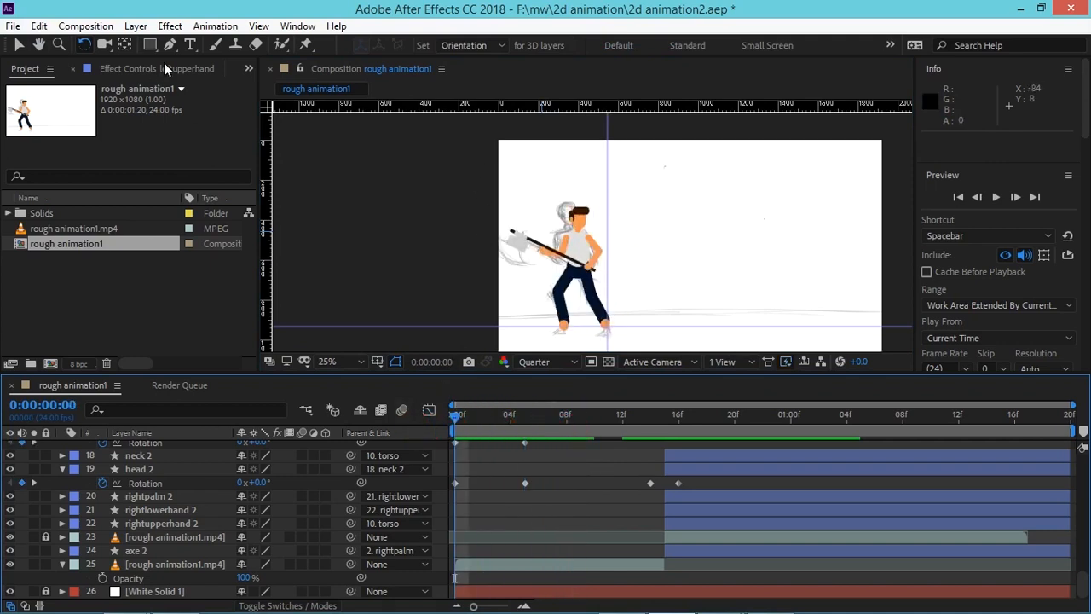
click(522, 255)
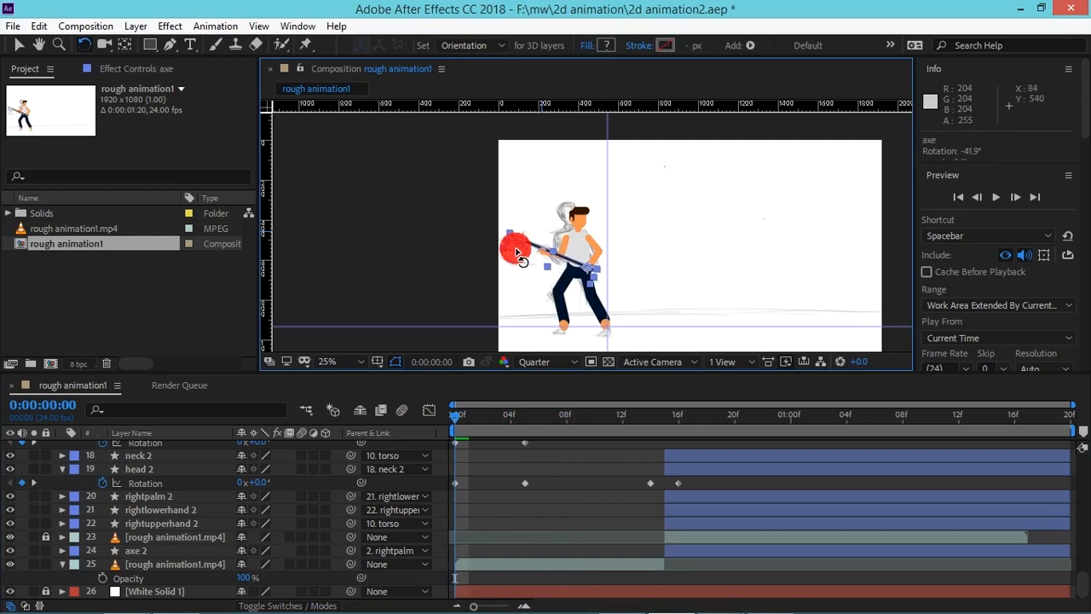
click(460, 305)
mouse_move(457, 418)
mouse_down()
mouse_move(630, 419)
mouse_move(617, 419)
mouse_up()
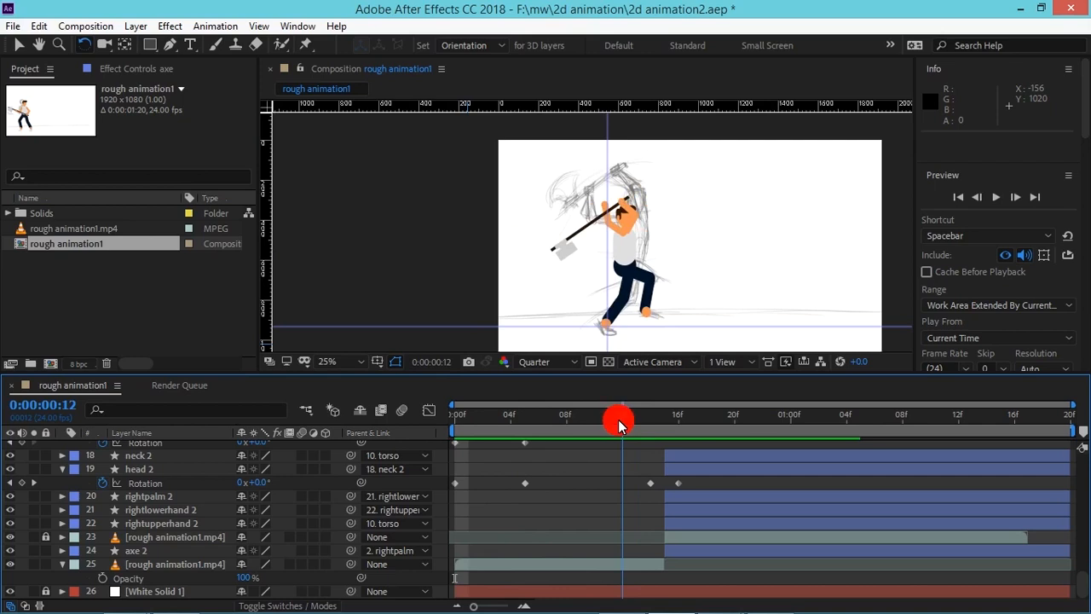
drag(619, 424, 640, 423)
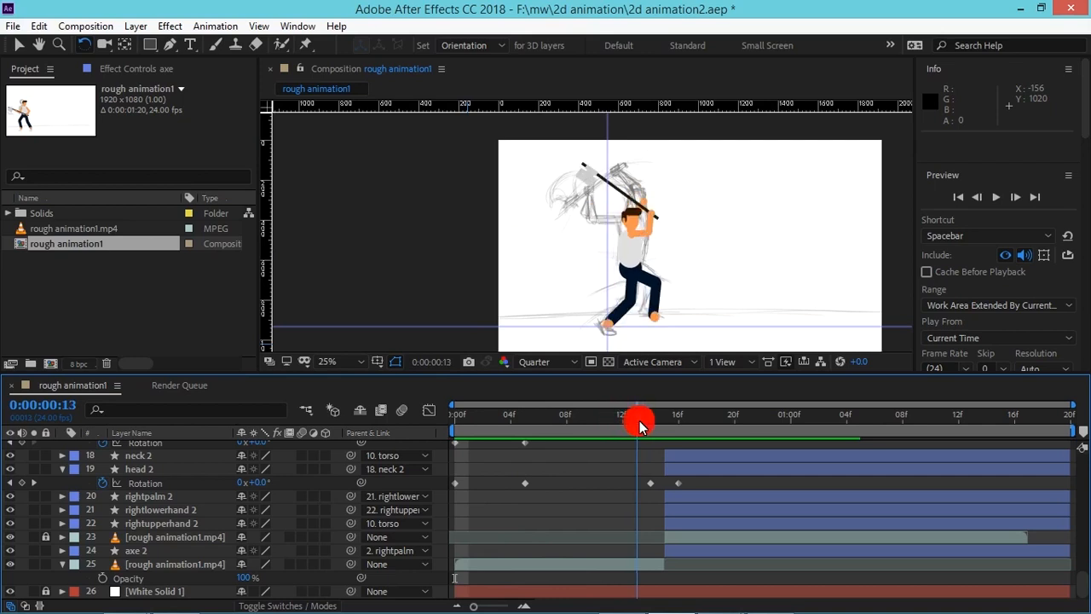
mouse_move(643, 426)
mouse_down()
mouse_move(668, 435)
mouse_move(640, 424)
mouse_move(664, 431)
mouse_move(616, 438)
mouse_move(656, 435)
mouse_move(637, 439)
mouse_up()
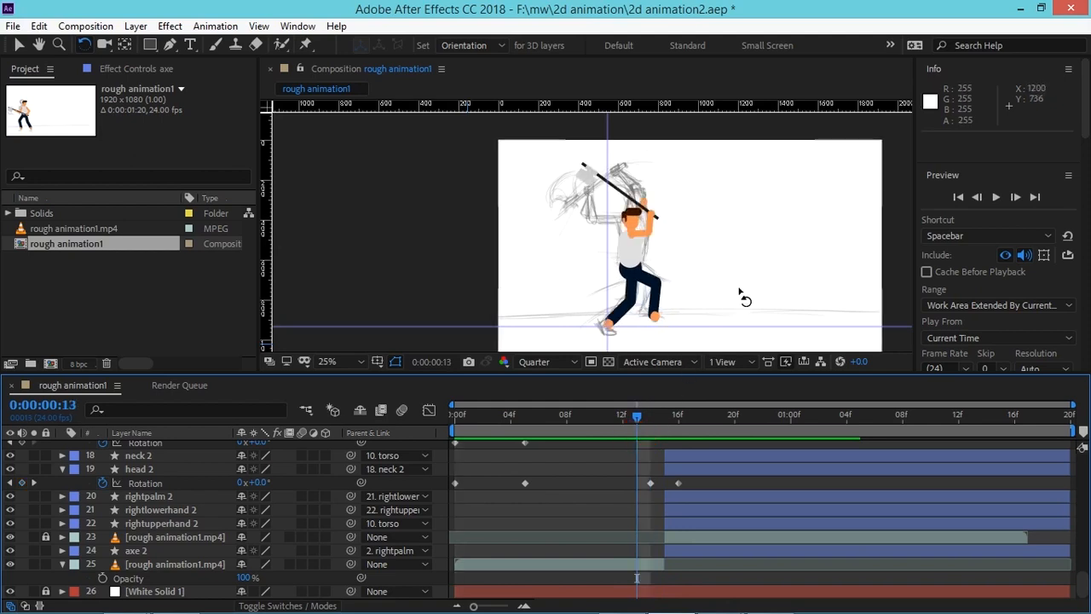
Step: At frame 13, rotate leftupperhand to 165.6° and nudge it to position -578.1, -106.4
key(period)
key(period)
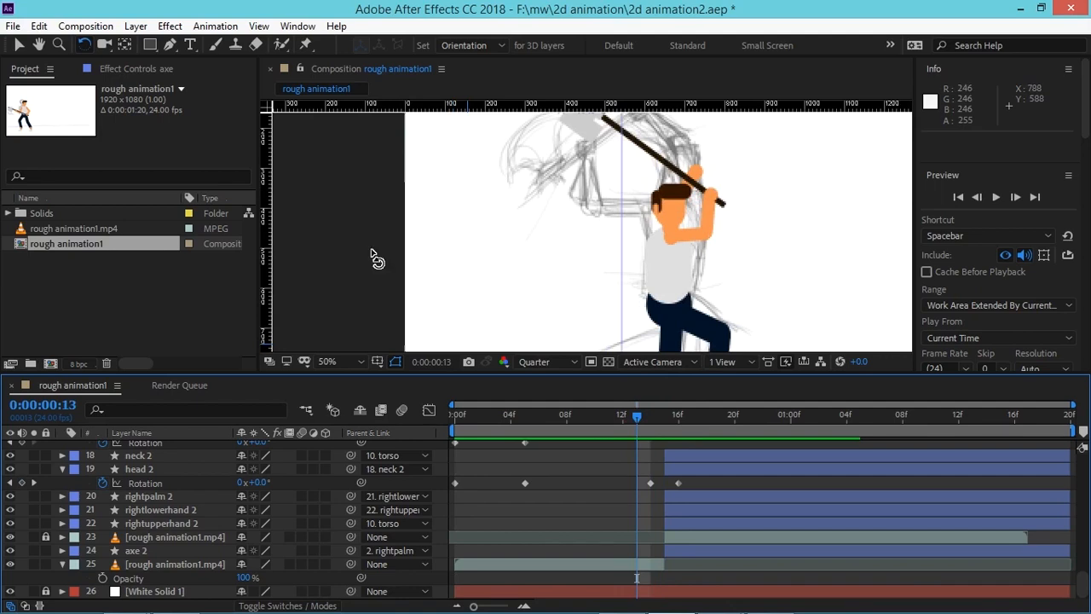
drag(1078, 586, 1079, 509)
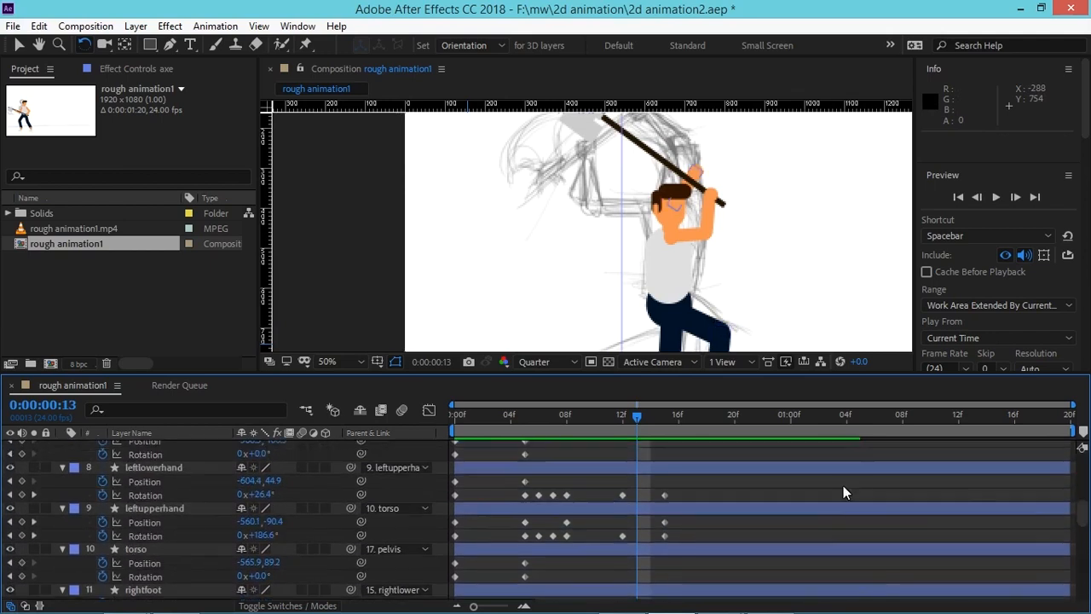
click(180, 508)
drag(673, 228, 663, 220)
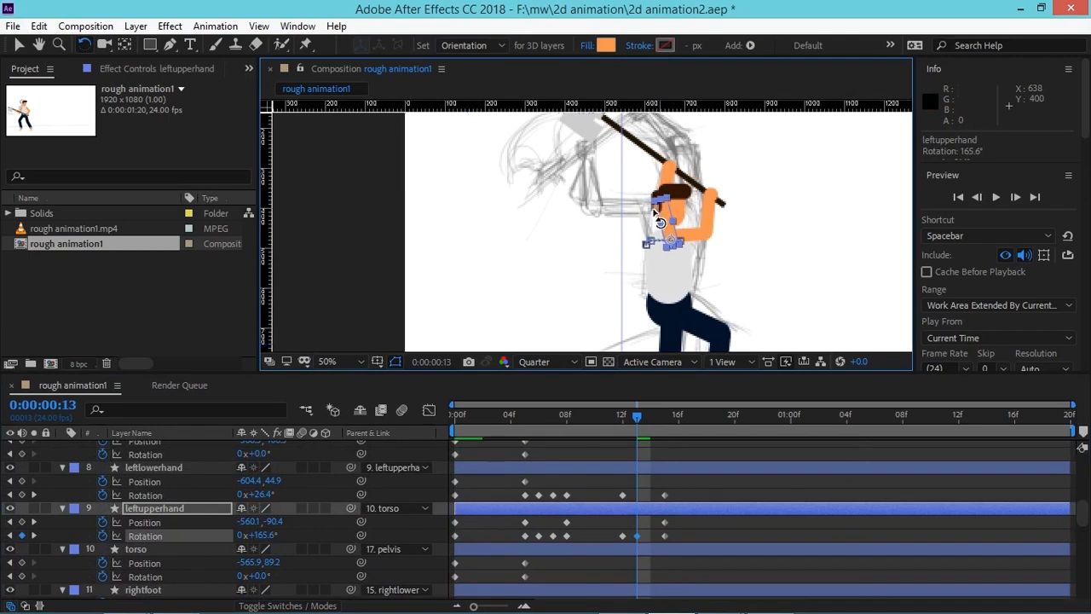
key(shift+Left)
key(shift+Left)
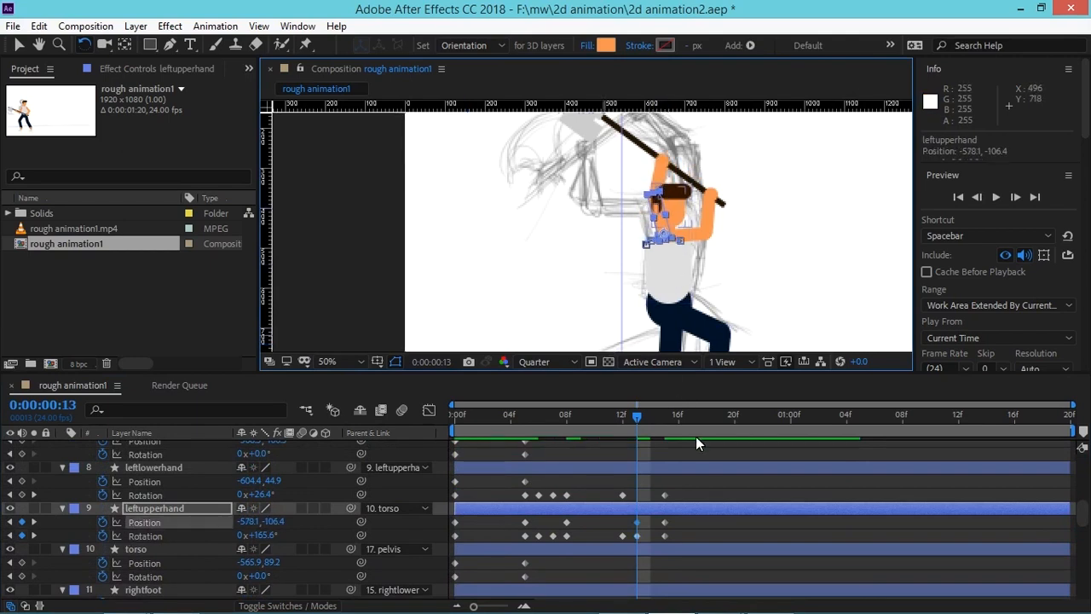
Step: At frame 14, rotate leftupperhand to 229.5° and nudge it to position -538.3, -108.9
click(654, 417)
drag(717, 232, 714, 223)
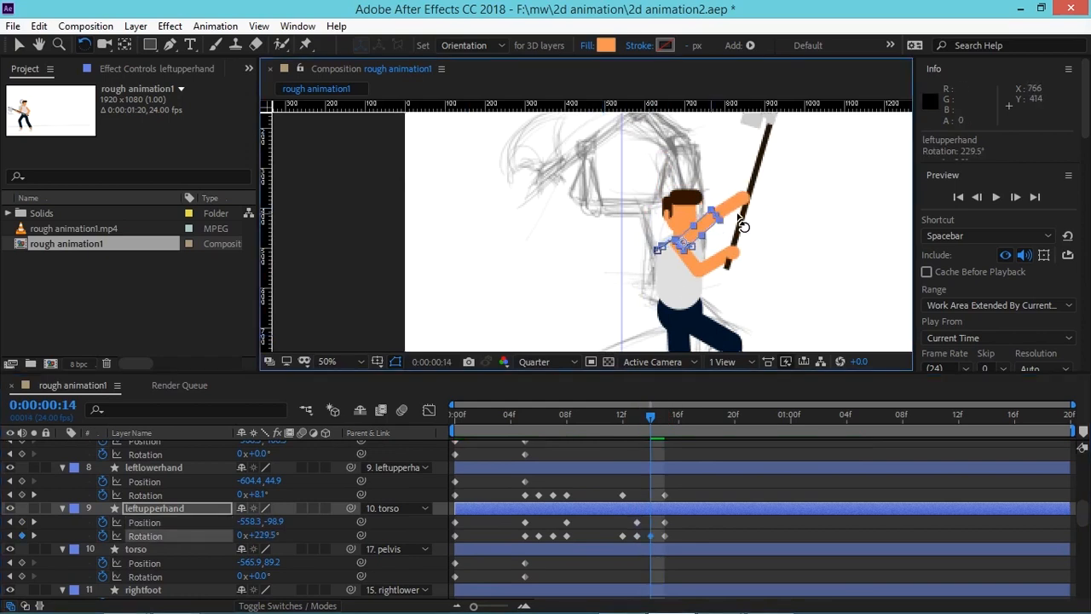
key(shift+Right)
key(shift+Right)
Step: At frame 19, move the pelvis to position 615.5, 670.0
drag(651, 415, 721, 440)
drag(798, 333, 762, 223)
click(771, 235)
drag(637, 217, 619, 226)
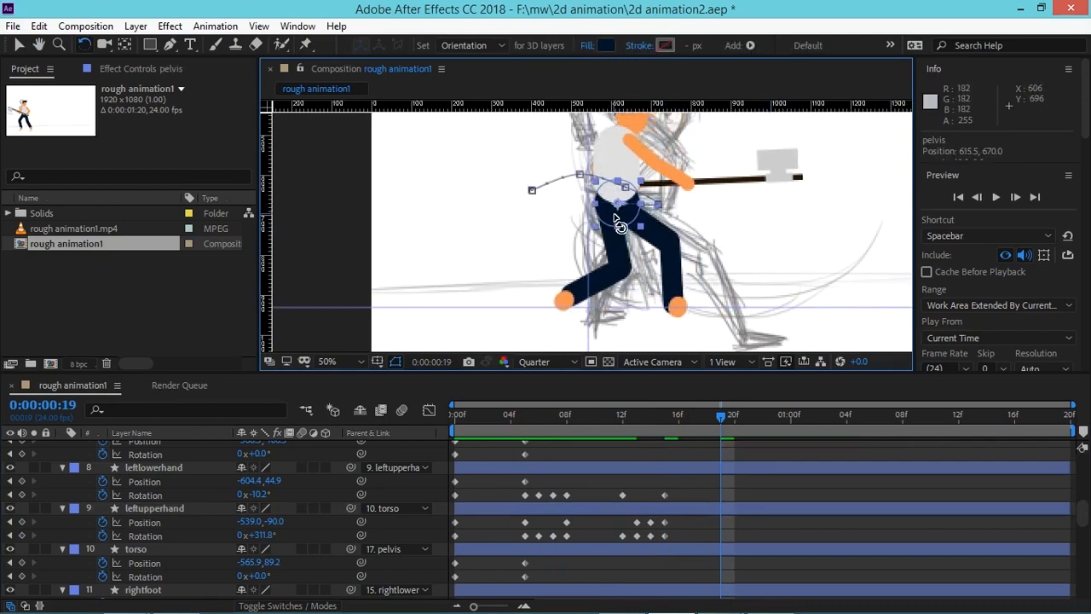
Step: Bend both legs and adjust the feet at frame 19 to follow the rough sketch's wide stance
drag(625, 282, 623, 255)
drag(591, 304, 591, 304)
drag(669, 246, 664, 238)
mouse_move(687, 277)
mouse_down()
mouse_move(715, 279)
mouse_move(700, 278)
mouse_move(723, 305)
mouse_move(723, 291)
mouse_move(729, 316)
mouse_up()
click(743, 285)
click(747, 284)
click(764, 284)
click(789, 272)
click(751, 263)
key(space)
drag(739, 240, 741, 295)
click(627, 230)
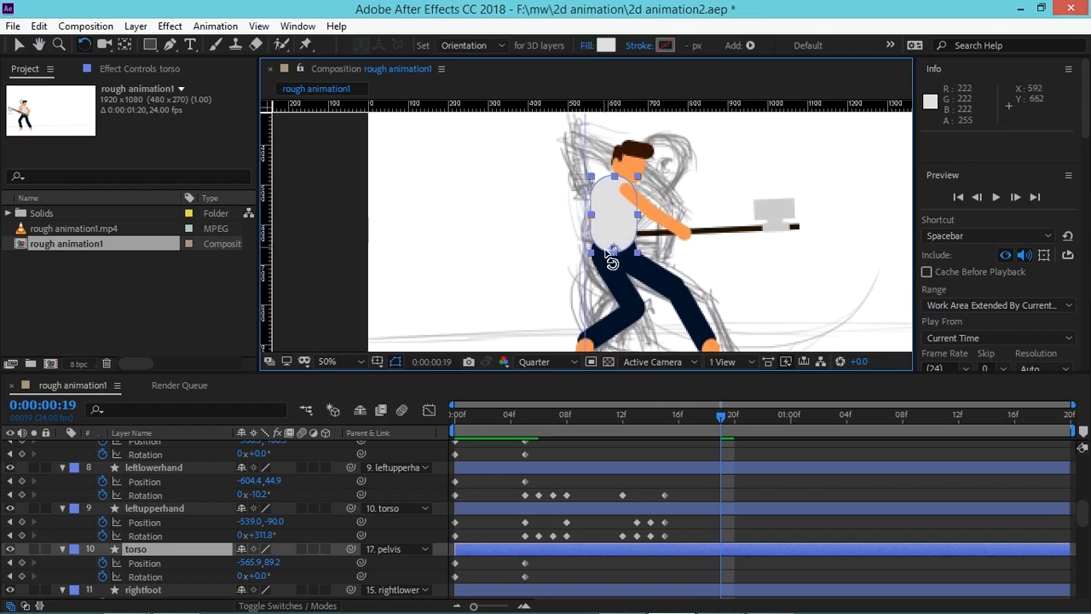
drag(608, 250, 614, 248)
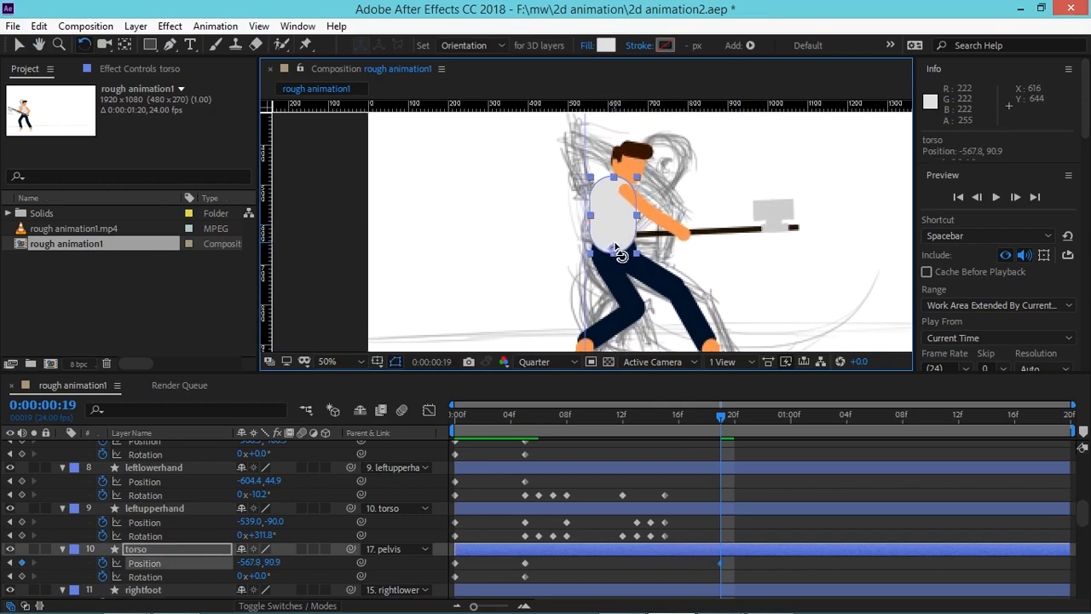
key(ctrl+z)
Step: Add position and rotation keyframes to the torso at frame 14 and rotate the torso to 14.9° at frame 15
drag(714, 413, 652, 419)
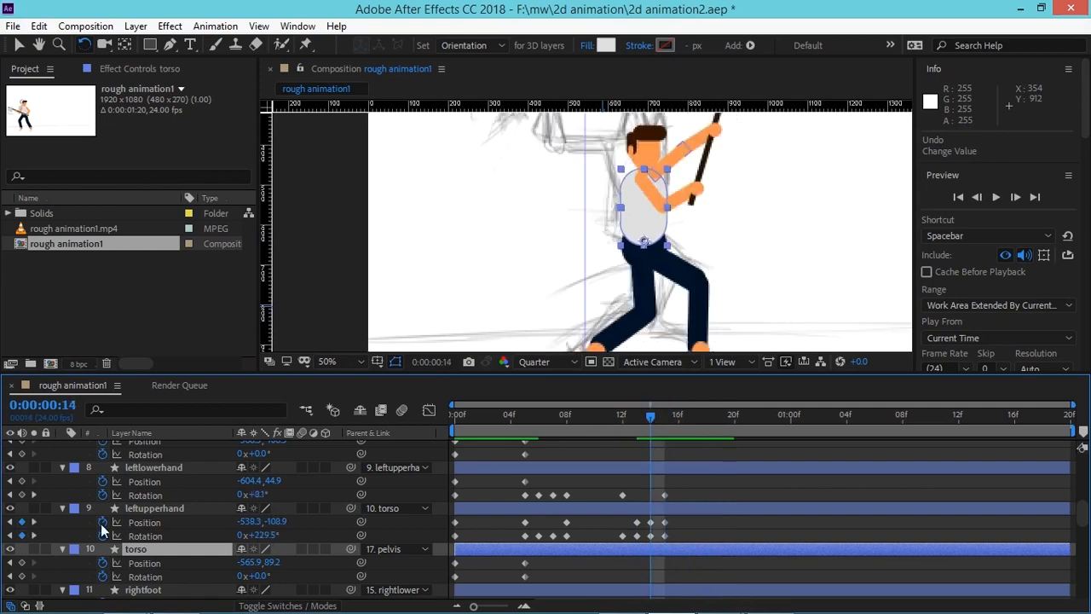
click(22, 563)
click(22, 577)
click(664, 415)
mouse_move(656, 203)
mouse_down()
mouse_move(652, 213)
mouse_move(664, 205)
mouse_up()
Step: At frame 19, nudge the pelvis back toward the rear foot to match the rough sketch
drag(669, 416, 722, 423)
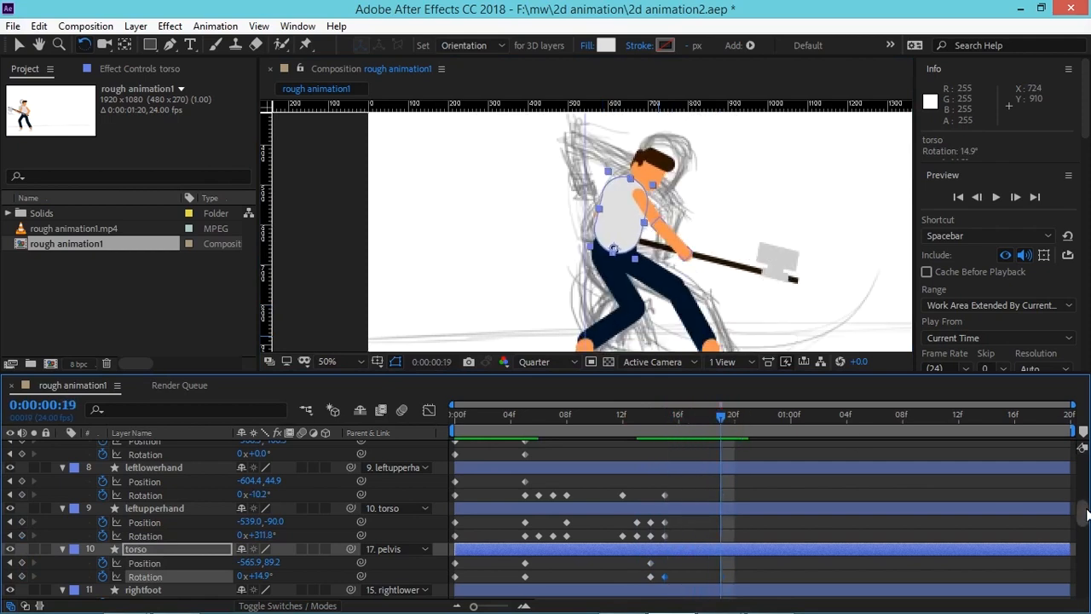
drag(1082, 513, 1083, 525)
drag(750, 212, 749, 190)
click(596, 242)
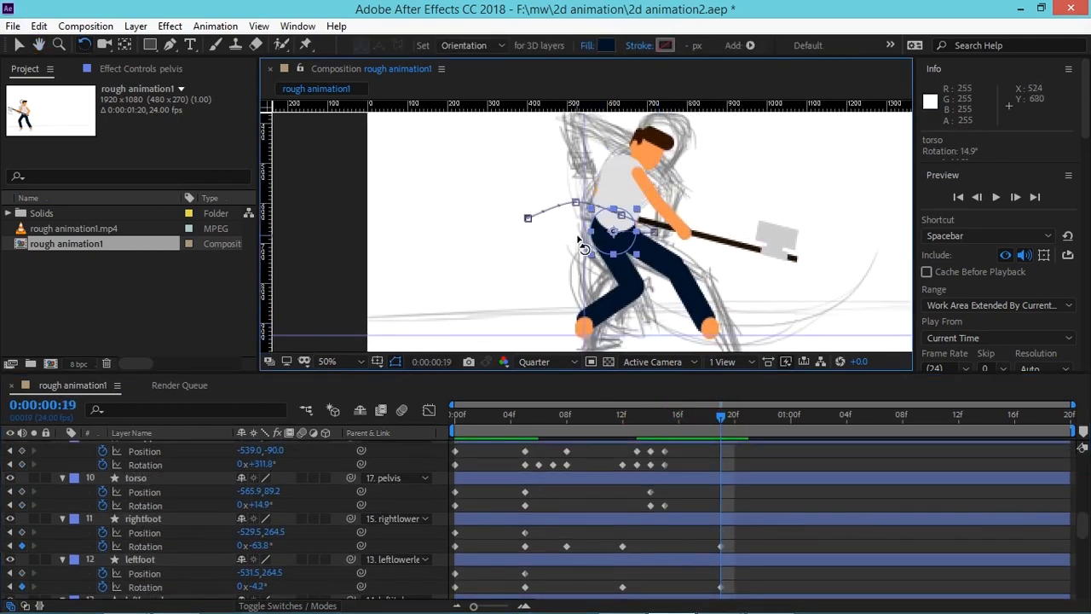
key(shift+Left)
key(shift+Left)
key(Right)
key(Right)
key(Right)
Step: At frame 19, adjust the rear leg's angle, rotate leftfoot to -2.9° and nudge leftfoot forward
drag(607, 274, 623, 274)
drag(699, 305, 720, 334)
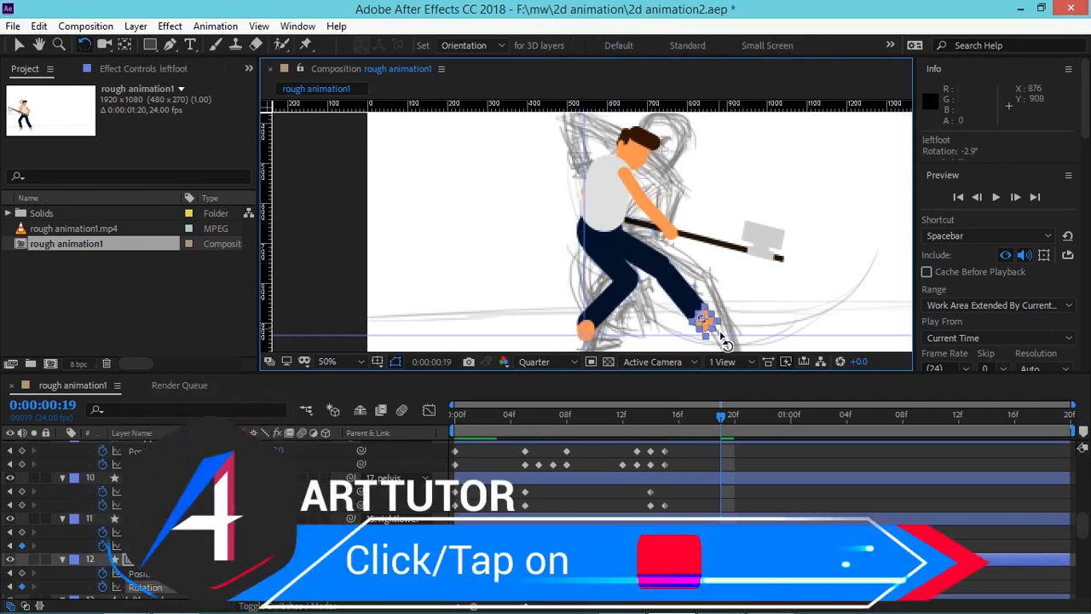
key(Right)
key(Right)
key(Right)
key(Right)
click(774, 313)
Step: Nudge leftlowerleg forward at frame 19 to line it up with the front foot
click(700, 313)
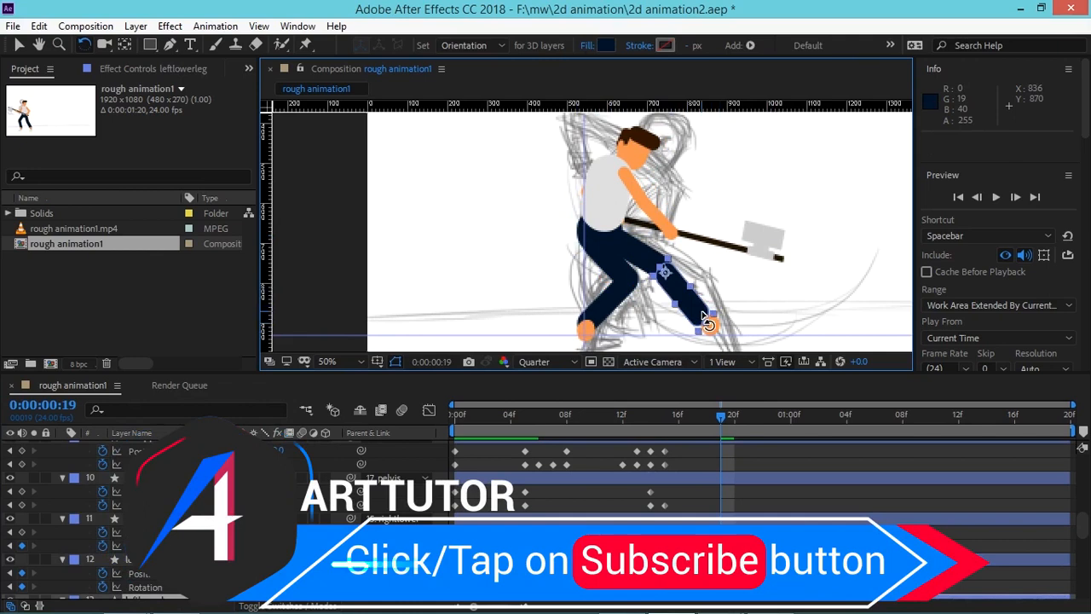
key(Right)
key(Right)
key(Right)
key(Right)
click(755, 286)
Step: At frame 19, swing the left arm down and rotate axe 2 to -135.5°
drag(755, 285, 747, 319)
drag(600, 218, 667, 272)
drag(647, 229, 647, 239)
drag(689, 306, 694, 302)
drag(1081, 520, 1061, 591)
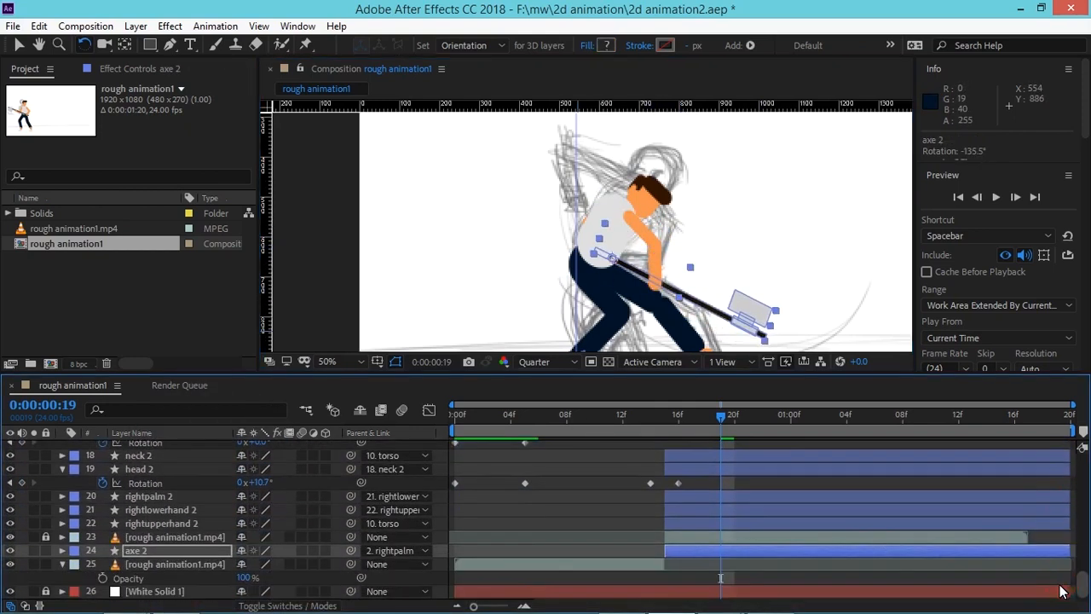
click(197, 525)
drag(519, 219, 594, 192)
drag(569, 210, 582, 219)
click(705, 309)
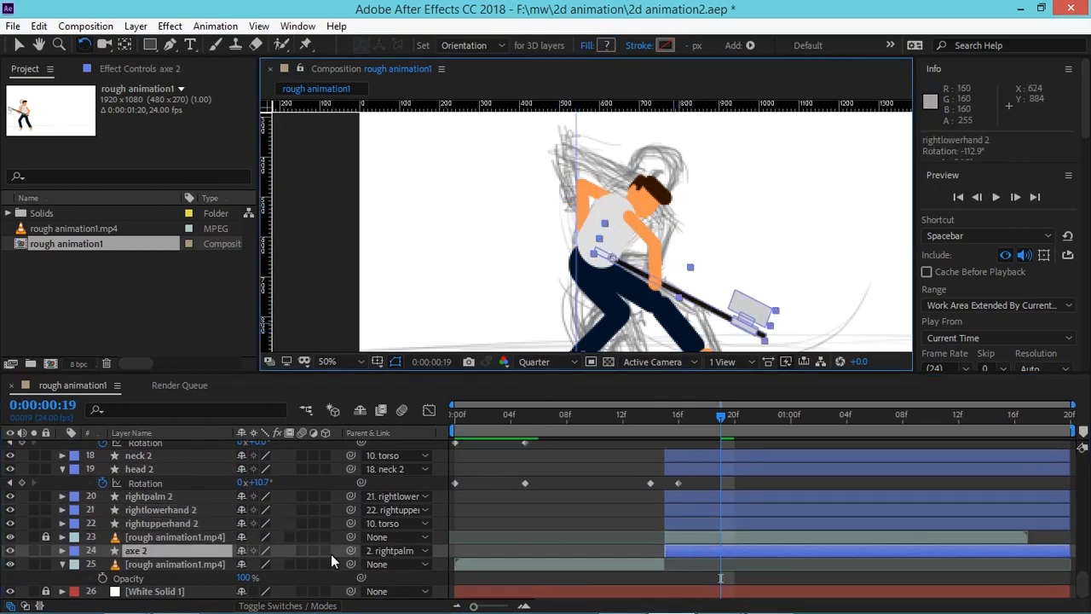
key(ctrl+z)
key(ctrl+z)
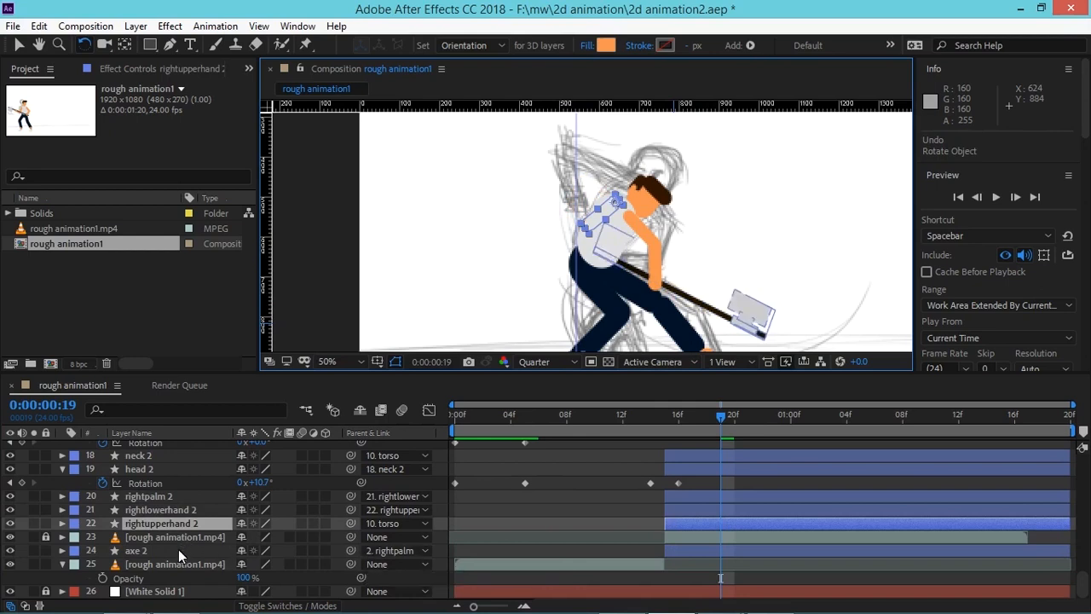
Step: Parent axe 2 to rightlowerhand 2 and rotate rightupperhand 2 to raise the rear arm
click(178, 549)
drag(352, 553, 200, 508)
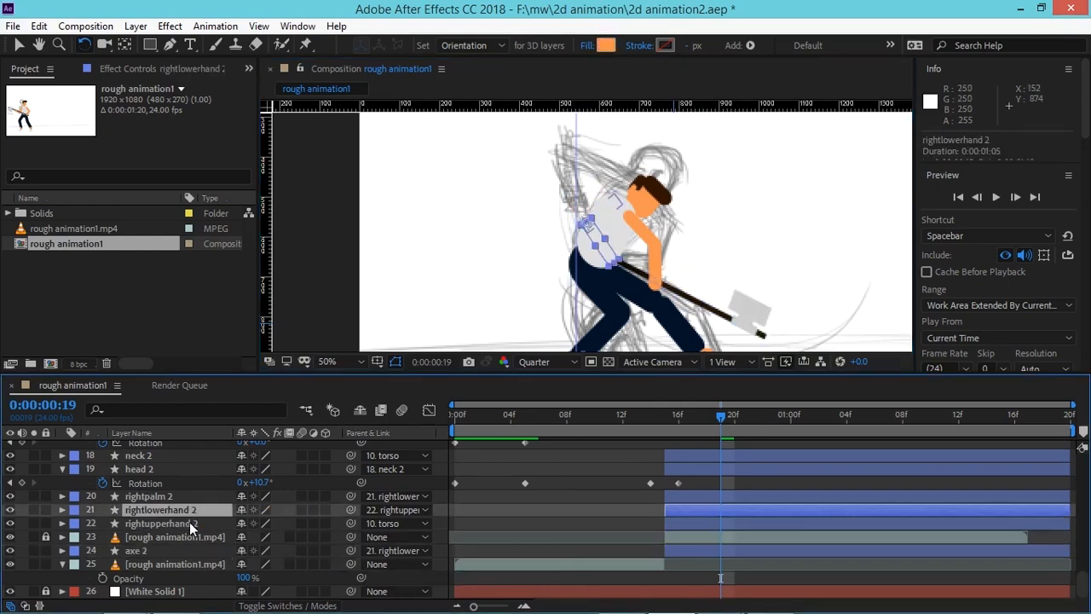
click(192, 524)
mouse_move(590, 221)
mouse_down()
mouse_move(569, 180)
mouse_move(593, 222)
mouse_move(583, 225)
mouse_up()
Step: Refine the rotations of both arms at frame 19 so the hands carry the axe lower along the rough sketch
key(space)
drag(721, 263, 732, 243)
drag(592, 205, 587, 205)
mouse_move(609, 174)
mouse_down()
mouse_move(616, 169)
mouse_move(600, 185)
mouse_up()
drag(656, 216, 651, 220)
drag(662, 256, 624, 257)
drag(655, 215, 646, 243)
mouse_move(600, 175)
mouse_down()
mouse_move(618, 177)
mouse_move(602, 186)
mouse_move(607, 193)
mouse_up()
click(744, 225)
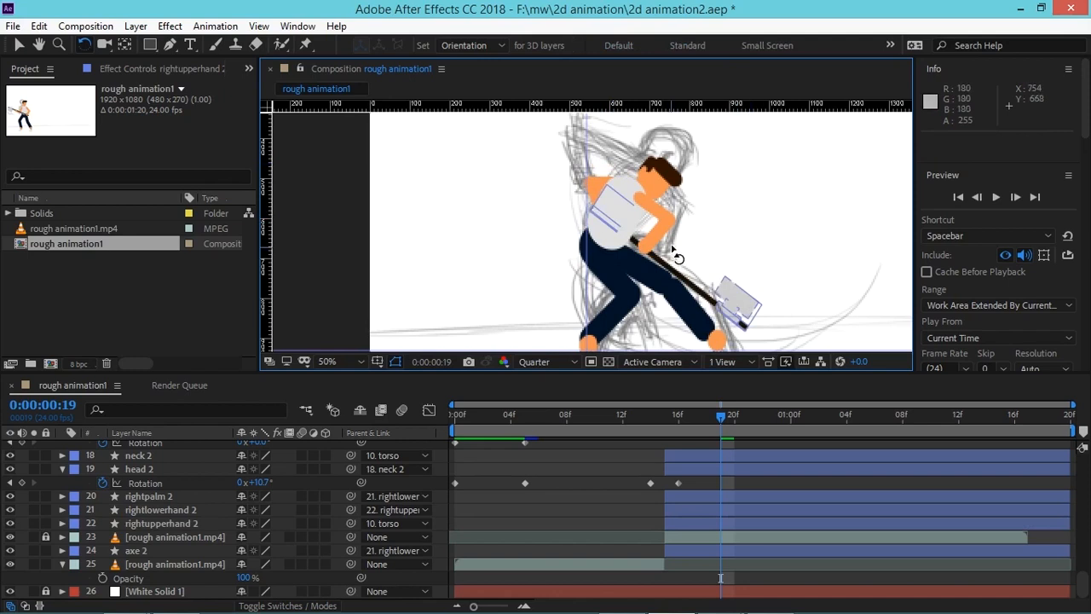
Step: Split the later rough animation1.mp4 reference layer so that its second part starts at frame 18
scroll(675, 254, down, 3)
click(701, 424)
drag(701, 422, 723, 432)
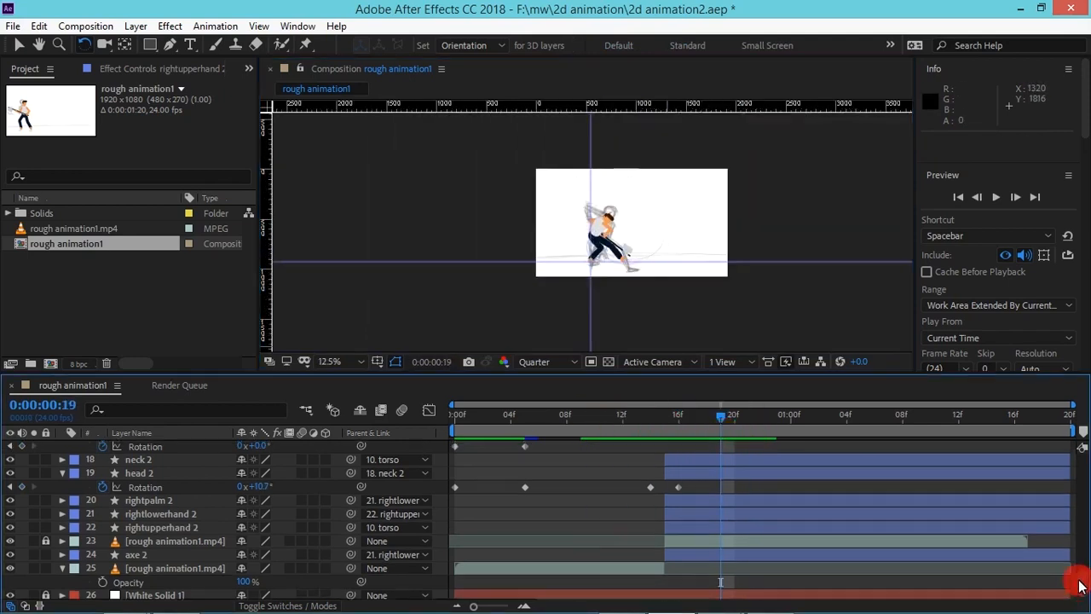
click(700, 419)
mouse_move(695, 416)
mouse_down()
mouse_move(665, 419)
mouse_move(717, 422)
mouse_move(693, 427)
mouse_move(733, 539)
mouse_move(709, 552)
mouse_move(716, 533)
mouse_move(682, 426)
mouse_move(700, 430)
mouse_up()
click(116, 539)
key(ctrl+shift+d)
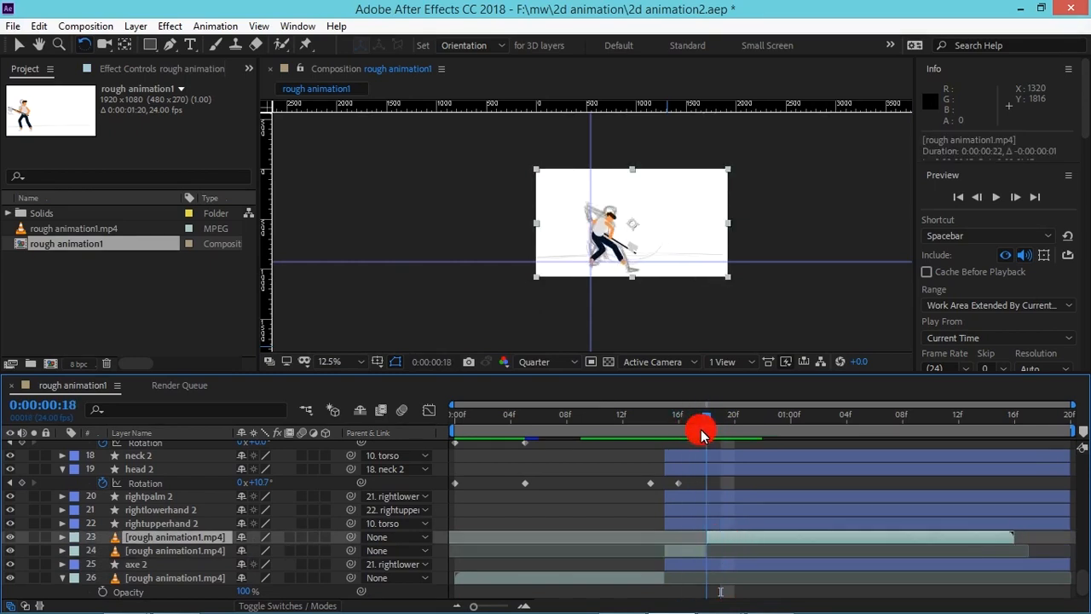
Step: Shift the body parts' frame 19 keyframes one frame earlier to frame 18, including the layers with collapsed properties, and save the project
scroll(1081, 595, up, 5)
drag(736, 529, 711, 398)
drag(1079, 470, 1081, 592)
key(alt+Left)
click(712, 468)
shift+click(722, 531)
key(u)
drag(746, 516, 712, 462)
key(alt+Left)
key(ctrl+s)
Step: At frame 22, add Position and Rotation keyframes to neck 2, head 2, rightpalm 2, rightlowerhand 2 and rightupperhand 2
click(749, 332)
scroll(733, 286, up, 2)
scroll(755, 226, down, 1)
key(space)
drag(653, 418, 763, 441)
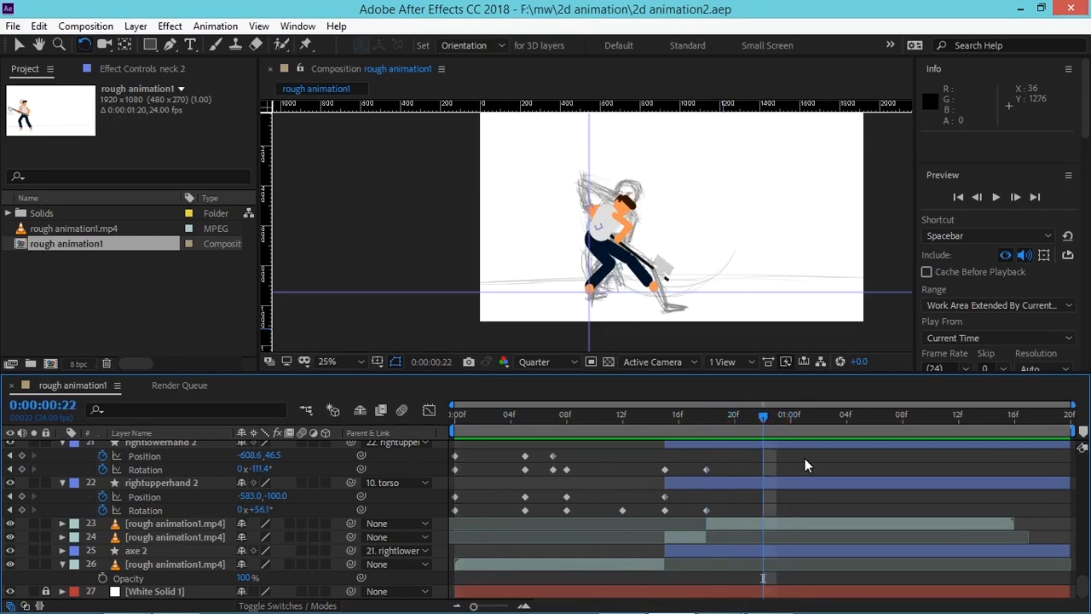
click(880, 484)
drag(1082, 579, 1073, 481)
key(ctrl+a)
drag(777, 497, 778, 558)
click(777, 534)
ctrl+click(774, 492)
ctrl+click(774, 452)
scroll(788, 503, up, 3)
ctrl+click(794, 535)
ctrl+click(792, 496)
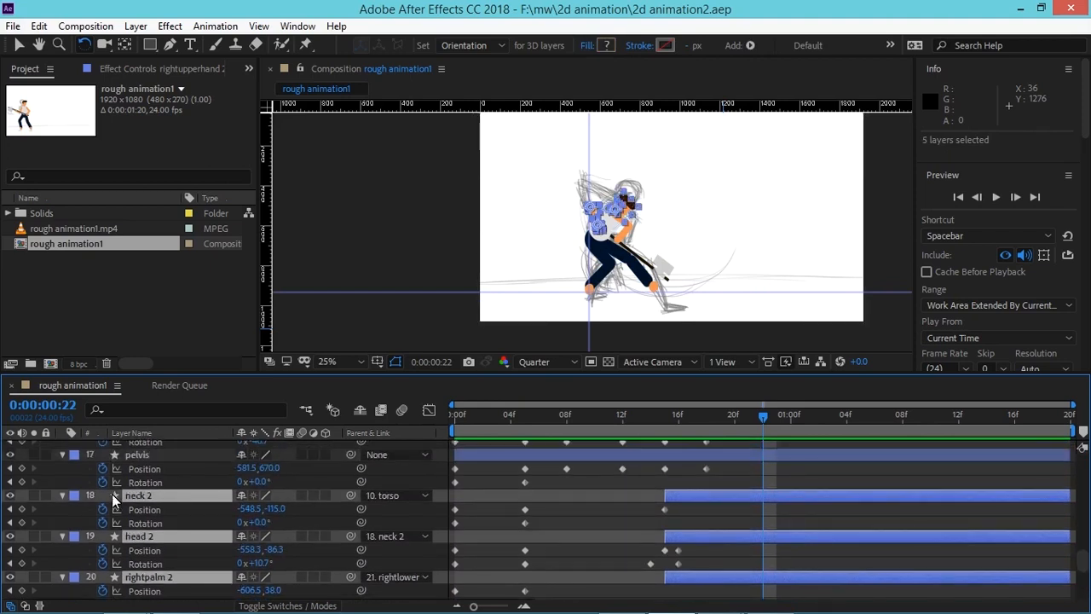
click(22, 509)
click(23, 522)
Step: Add Position and Rotation keyframes at frame 22 to the remaining body-part layers to hold the pose
click(731, 453)
drag(1083, 579, 1081, 460)
shift+click(794, 557)
click(22, 586)
click(818, 532)
click(22, 542)
click(22, 556)
click(786, 448)
Step: At 0:00:01:00, rotate the torso back upright toward the rough sketch, lifting the arms and axe with it
click(798, 418)
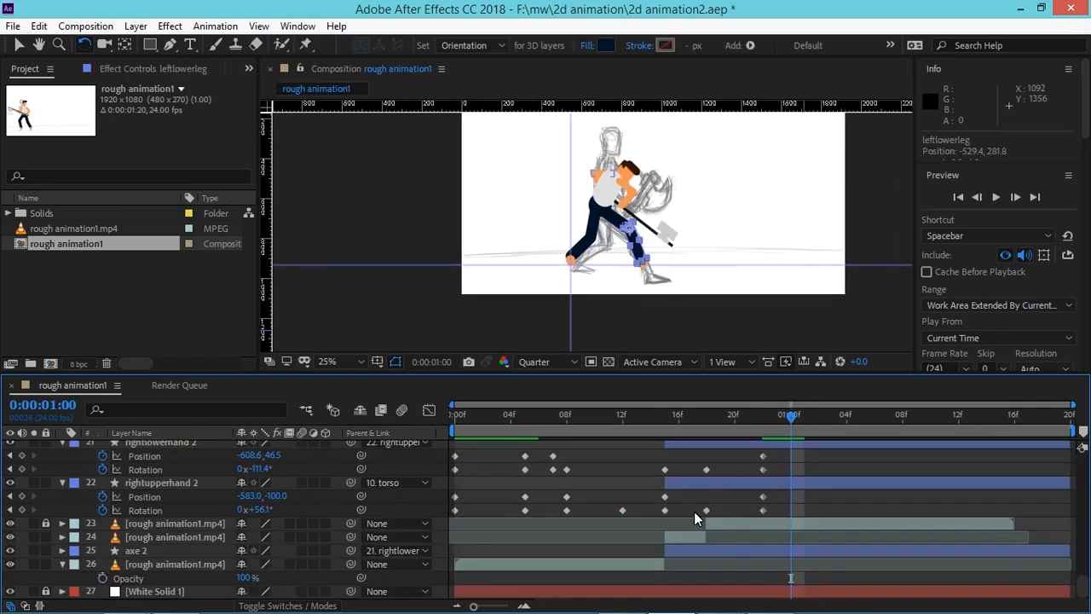
key(period)
drag(679, 267, 654, 340)
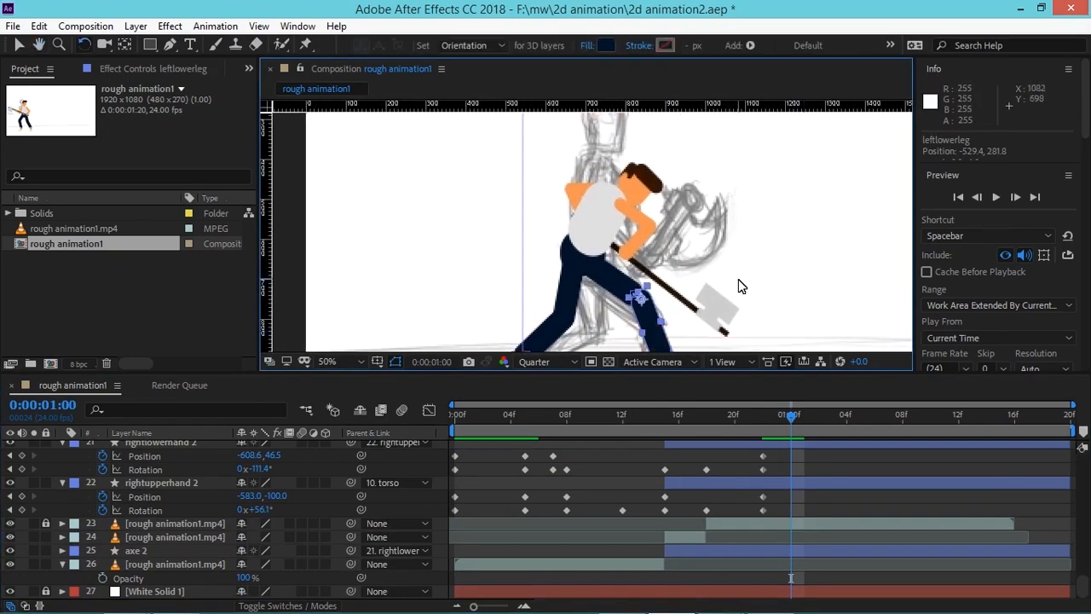
key(comma)
click(730, 262)
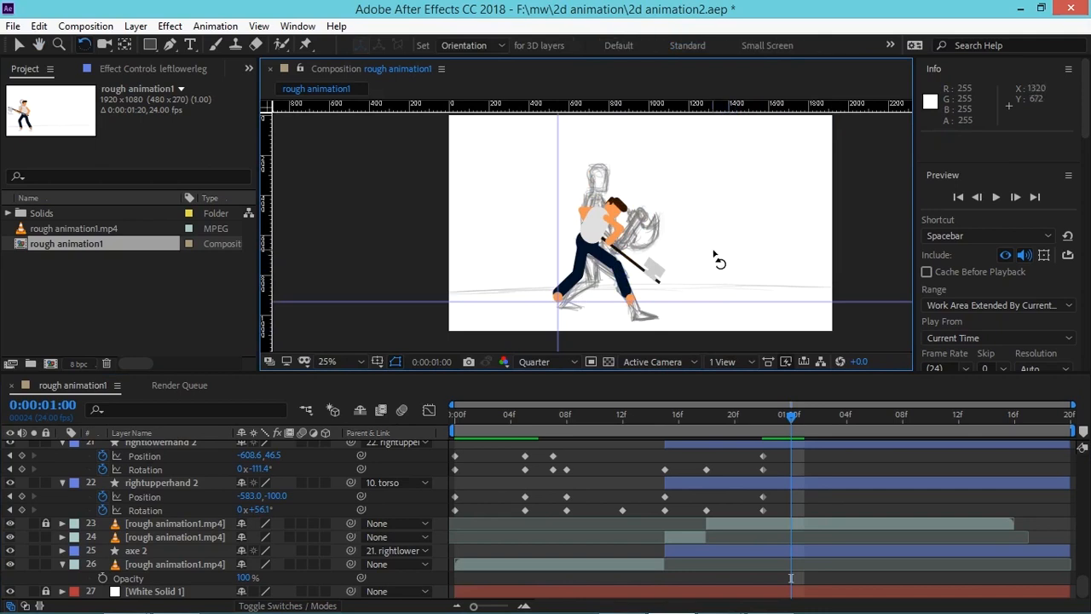
drag(594, 228, 603, 223)
click(653, 214)
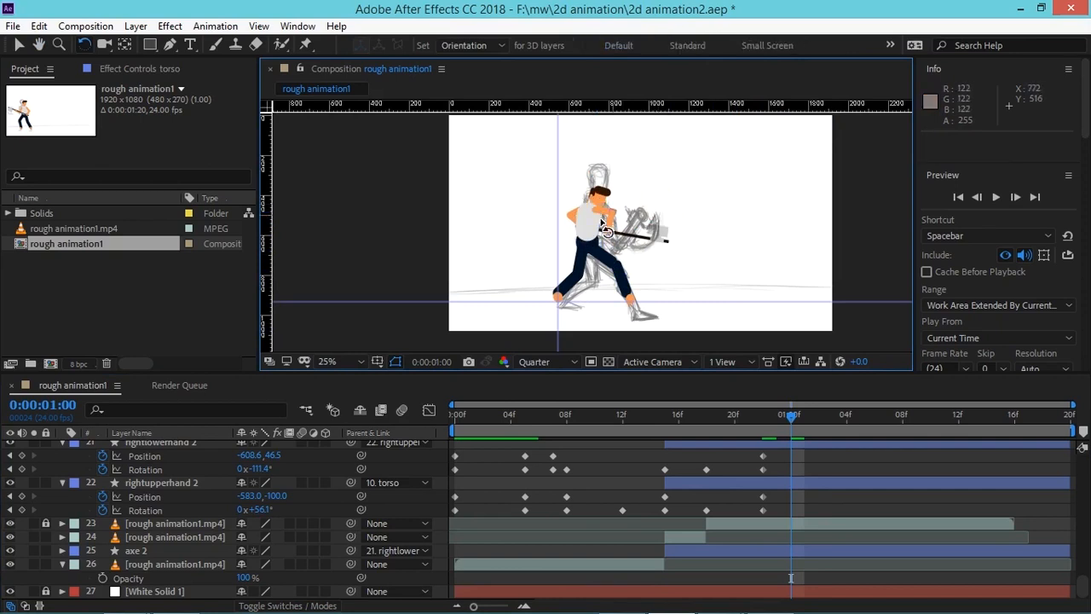
Step: At 0:00:01:00, rotate rightlowerhand 2 to -53.2° and rightupperhand 2 to -15.0°, and swing the left arm onto the axe handle
drag(624, 237, 588, 226)
key(period)
key(period)
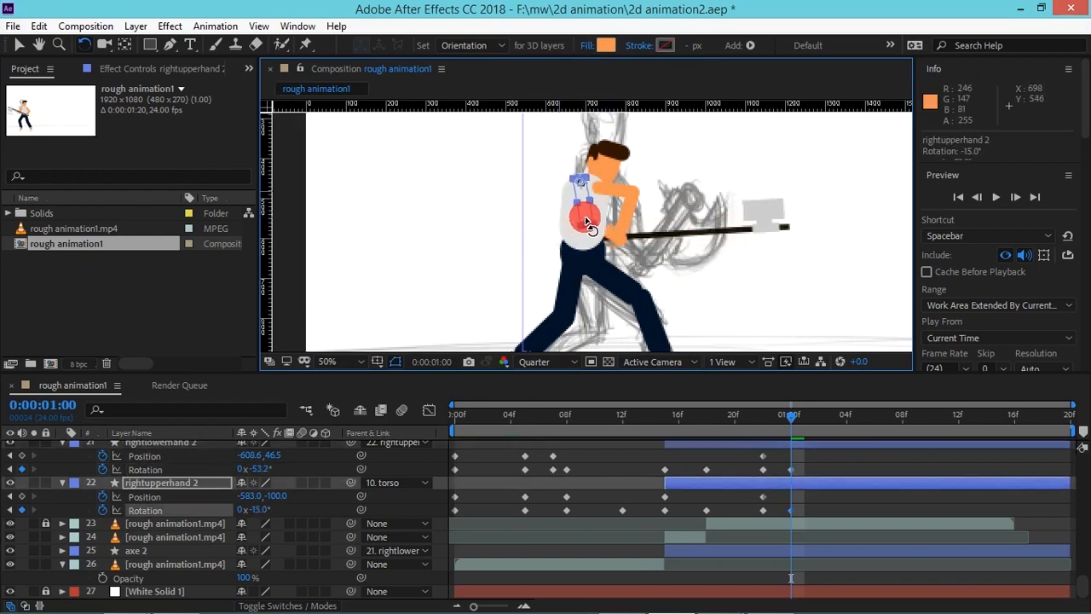
mouse_move(623, 189)
mouse_down()
mouse_move(628, 226)
mouse_move(645, 234)
mouse_move(642, 222)
mouse_move(630, 235)
mouse_move(639, 220)
mouse_move(655, 241)
mouse_up()
click(707, 300)
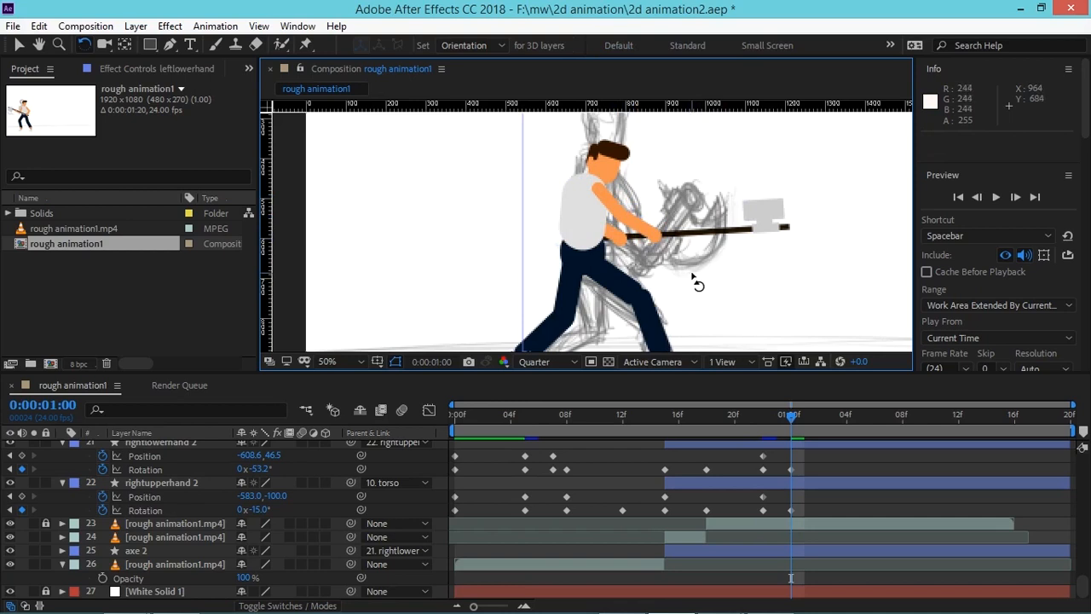
Step: Split neck 2, head 2, rightpalm 2, rightlowerhand 2 and rightupperhand 2 at 0:00:01:06 and bring the new parts to the front
key(comma)
mouse_move(784, 414)
mouse_down()
mouse_move(802, 423)
mouse_move(681, 434)
mouse_move(884, 433)
mouse_move(764, 440)
mouse_move(855, 440)
mouse_move(791, 430)
mouse_up()
key(h)
drag(472, 297, 555, 205)
key(w)
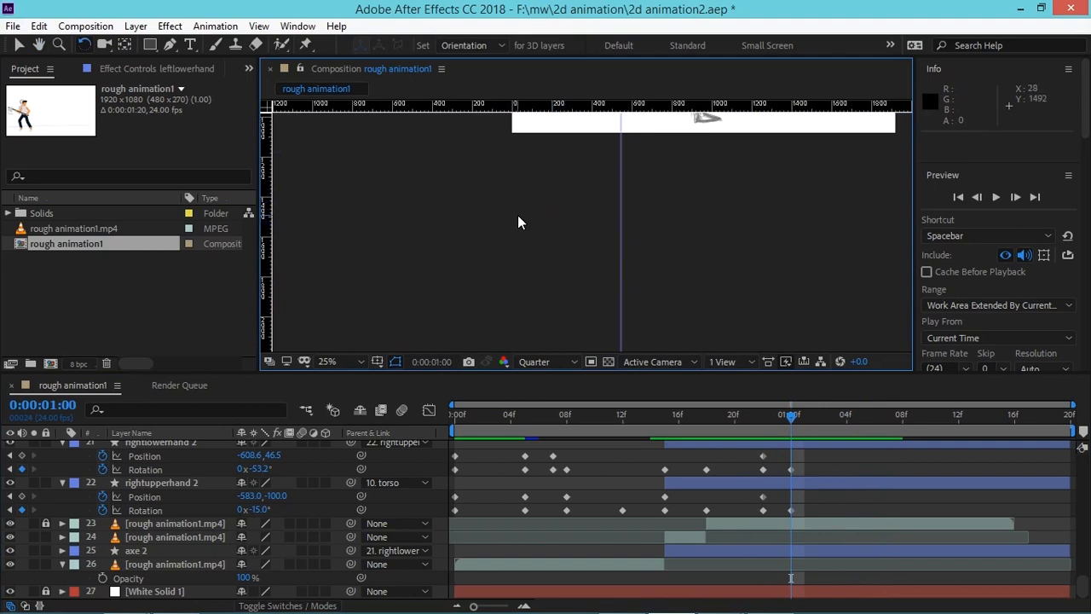
drag(503, 123, 421, 317)
scroll(755, 253, up, 2)
drag(633, 302, 595, 279)
drag(797, 416, 869, 412)
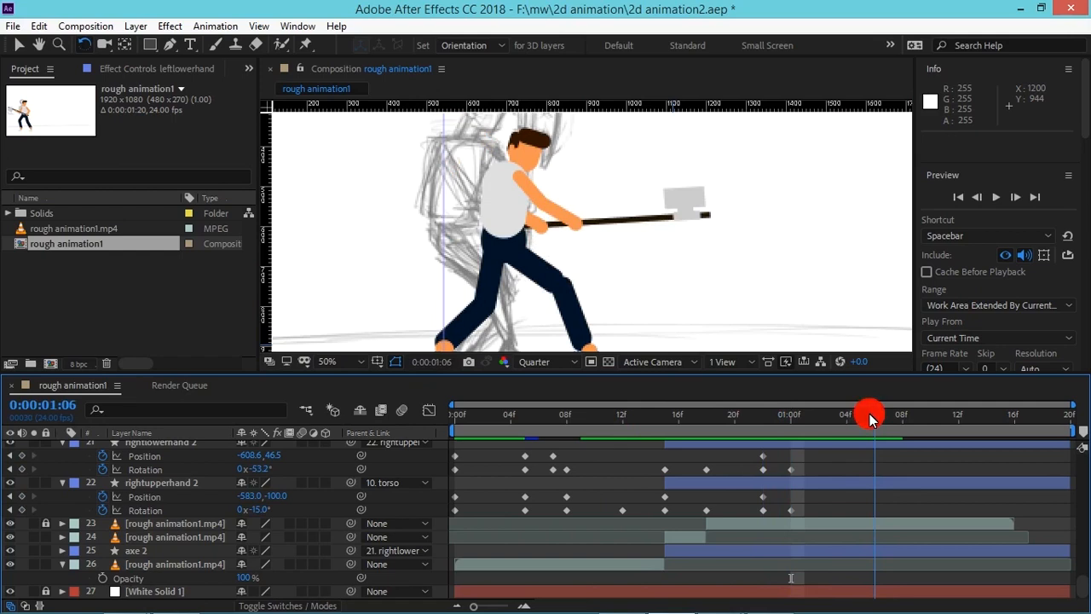
click(954, 483)
mouse_move(1082, 585)
mouse_down()
mouse_move(1083, 462)
mouse_move(1081, 569)
mouse_up()
shift+click(916, 553)
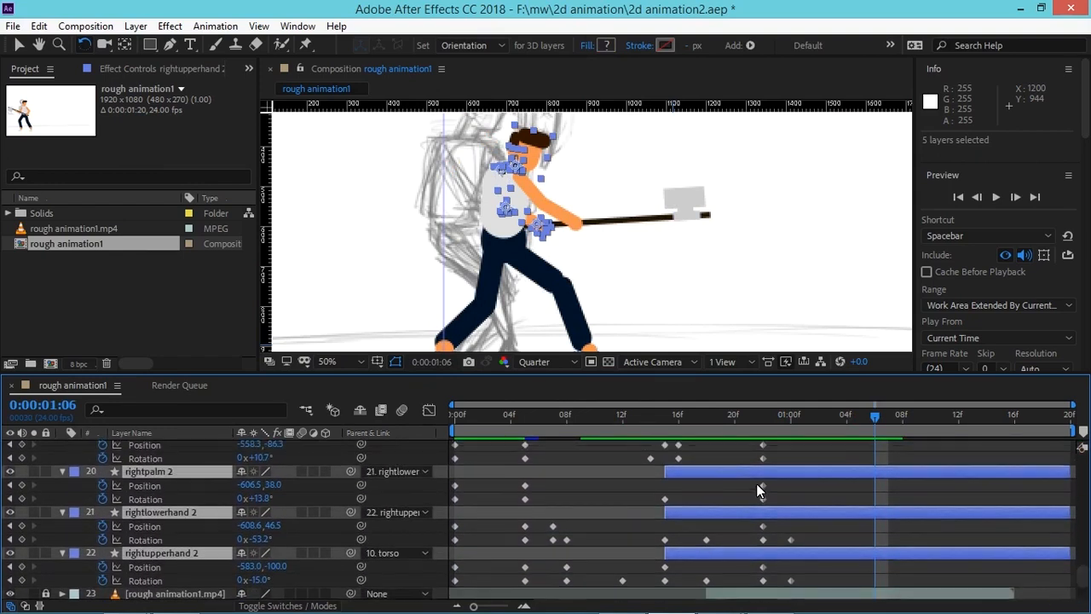
key(ctrl+shift+bracketright)
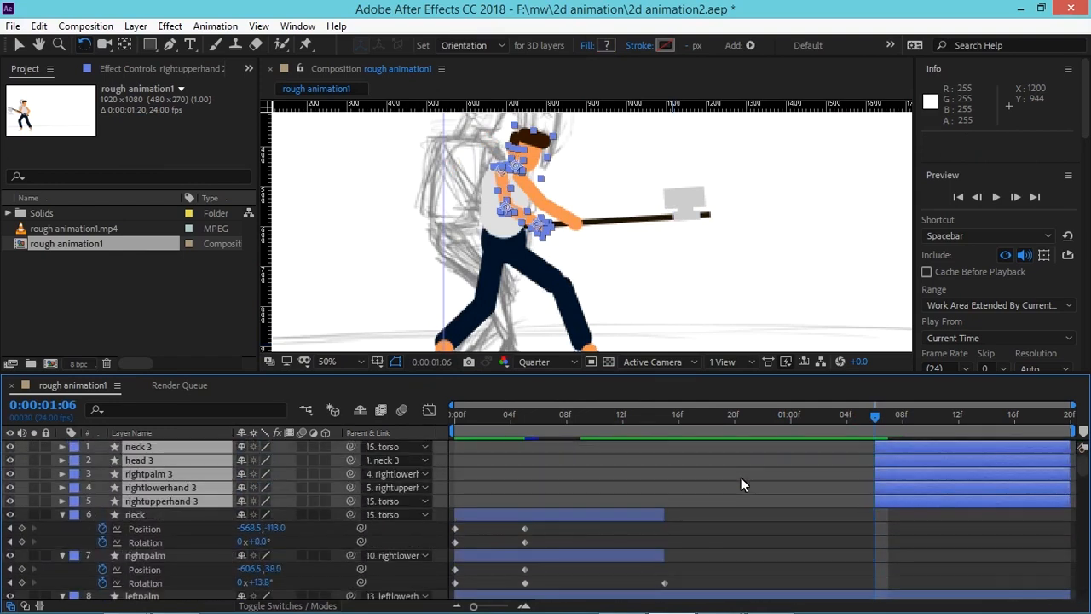
Step: Nudge the pelvis back toward the sketched figure's hips at 0:00:01:06, carrying the whole body with it
click(739, 290)
click(489, 244)
key(shift+Left)
key(shift+Left)
key(shift+Left)
key(shift+Left)
key(shift+Left)
key(Left)
Step: Rotate the rear thigh and lower leg at 0:00:01:06 to follow the sketched leg
drag(571, 269, 602, 200)
drag(475, 214, 496, 213)
key(ctrl+z)
key(ctrl+shift+z)
drag(499, 264, 486, 266)
drag(497, 224, 504, 239)
drag(490, 262, 483, 268)
drag(482, 288, 491, 293)
key(ctrl+z)
click(488, 283)
drag(608, 225, 604, 265)
Step: Fine-tune the body's placement with small nudges and rotate the front leg, including leftlowerleg, to match the sketch at 0:00:01:06
drag(540, 248, 537, 259)
key(Left)
key(Left)
key(Down)
key(Down)
drag(583, 294, 587, 232)
drag(567, 190, 562, 203)
key(Left)
key(Left)
key(Left)
key(Left)
key(Up)
key(Up)
key(Up)
drag(578, 274, 585, 284)
drag(625, 290, 636, 333)
click(540, 226)
drag(539, 226, 533, 228)
click(568, 235)
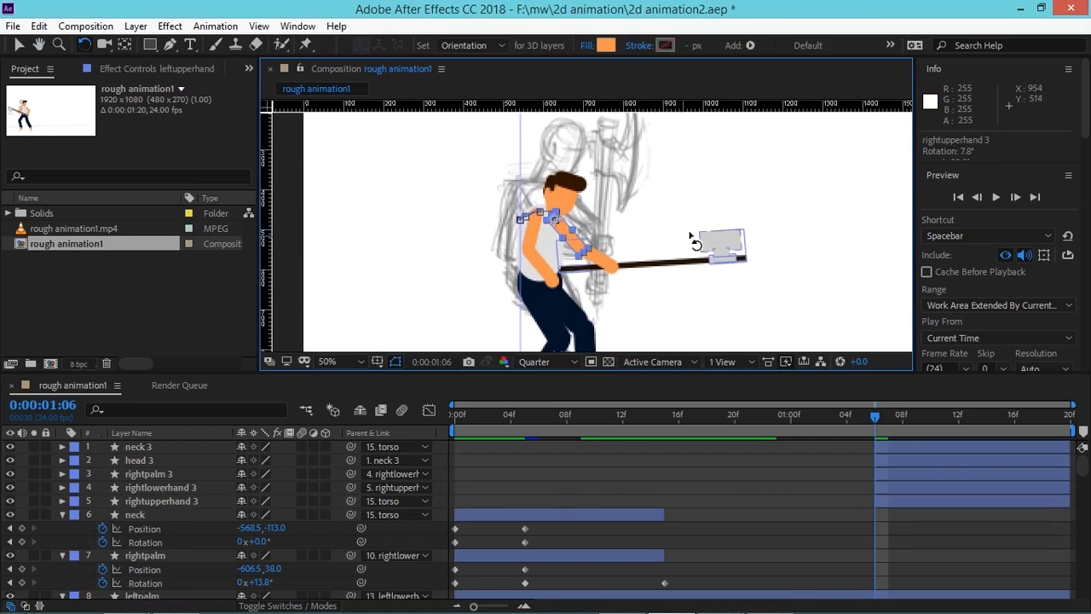
key(period)
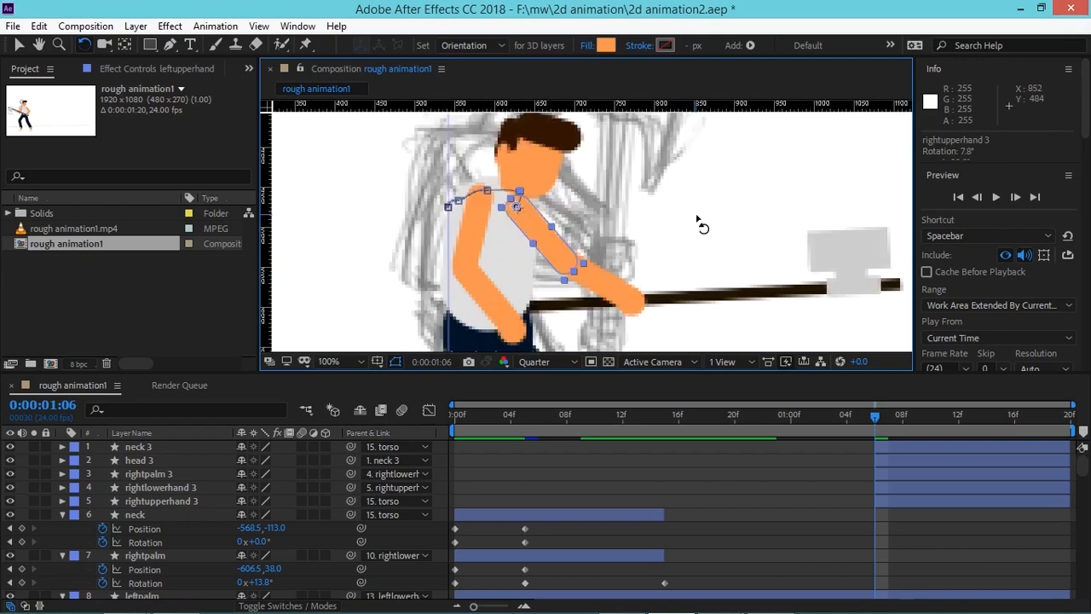
key(shift+Down)
key(shift+Right)
key(shift+Right)
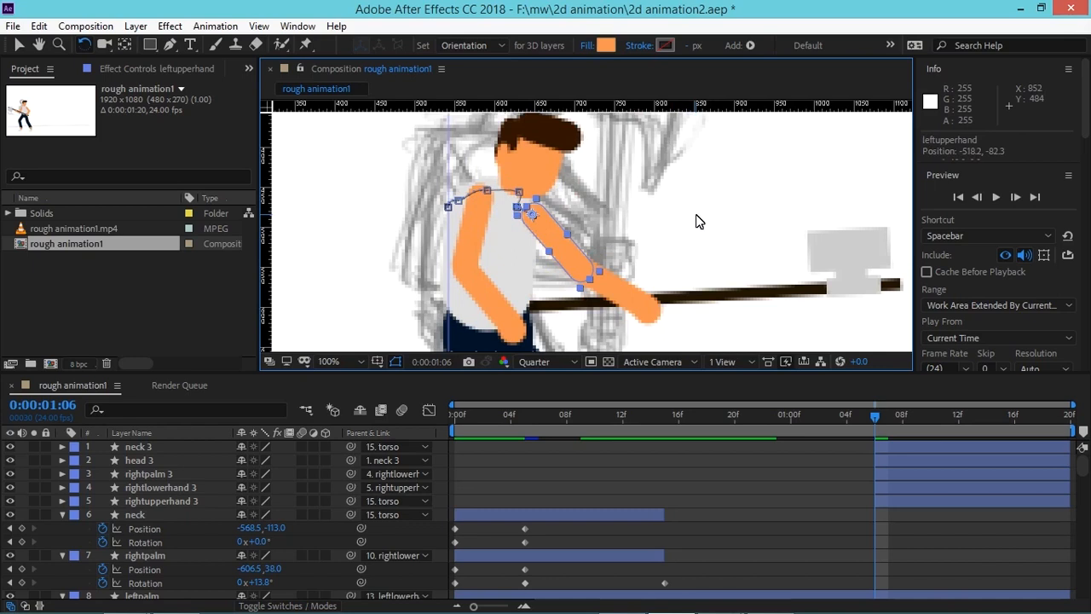
key(ctrl+z)
key(ctrl+z)
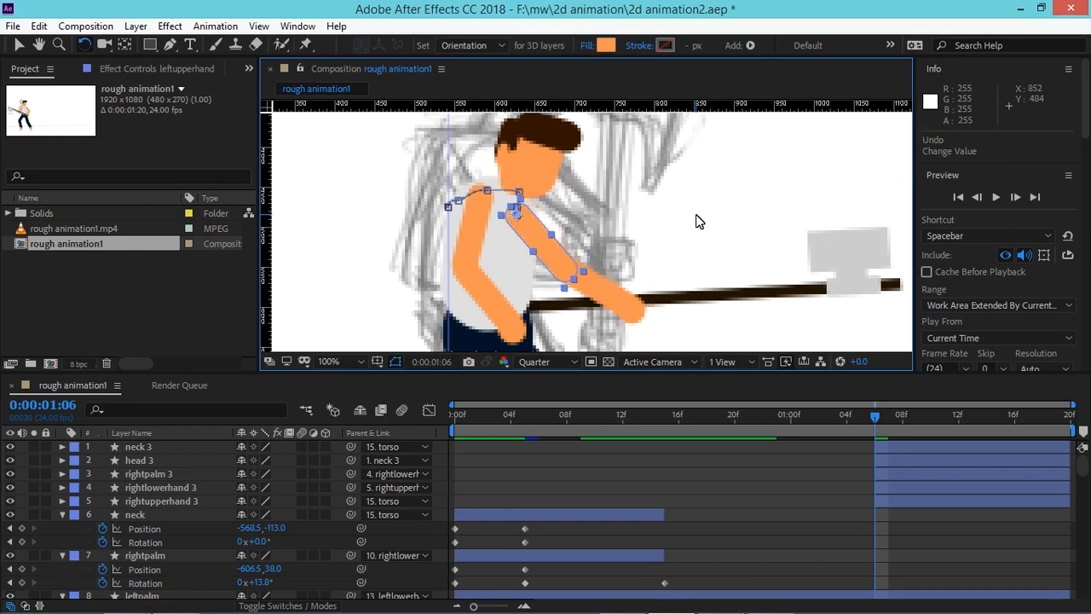
key(ctrl+z)
key(ctrl+z)
key(ctrl+z)
key(ctrl+z)
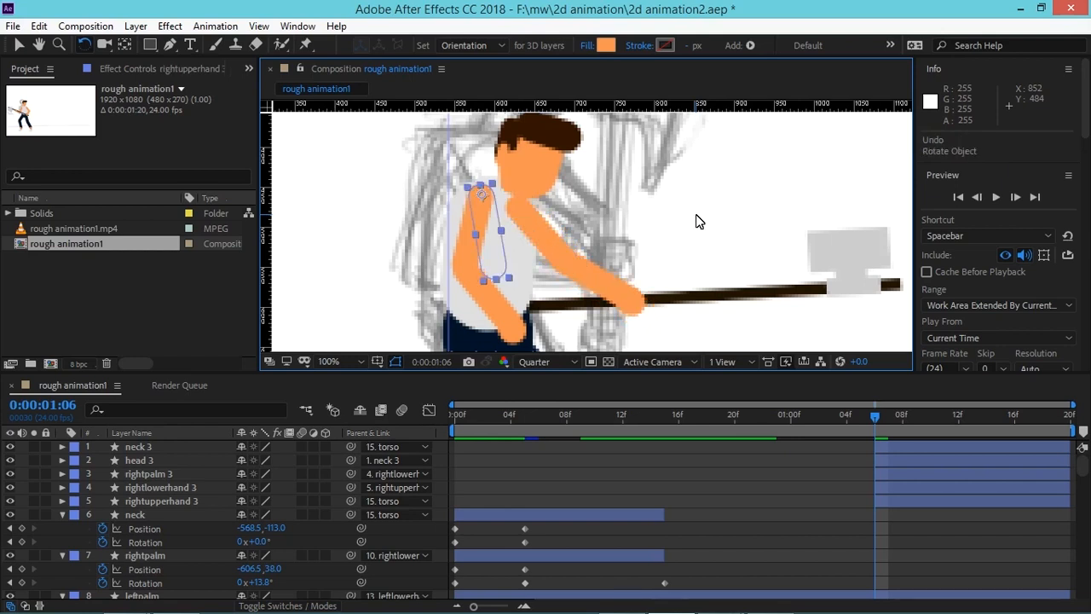
key(ctrl+z)
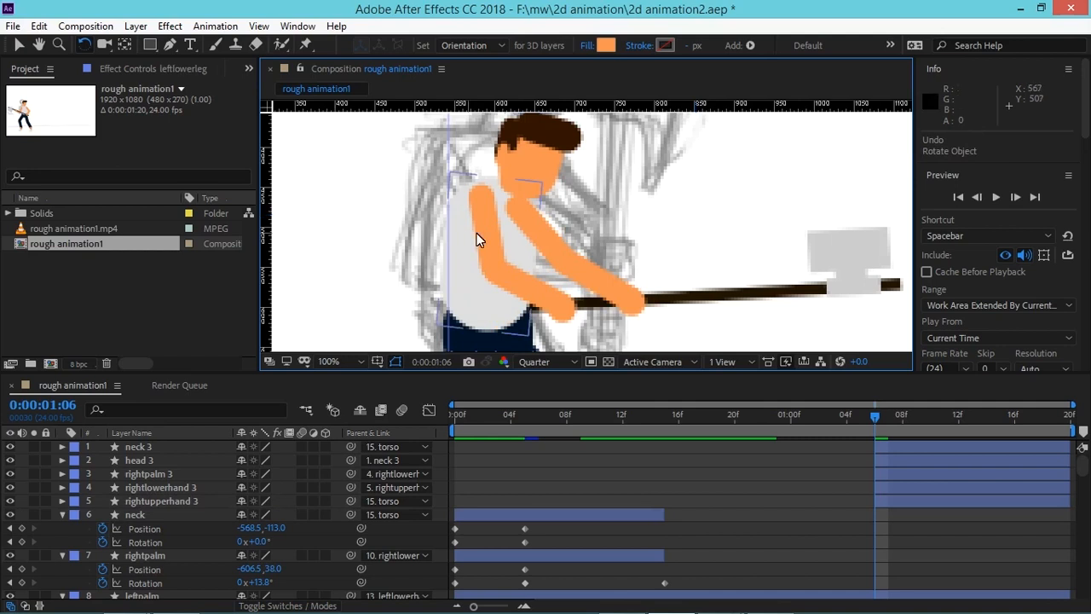
Step: Split axe 2 at 0:00:01:06 and move both axe parts above the rough animation1.mp4 reference layers
click(645, 222)
click(482, 231)
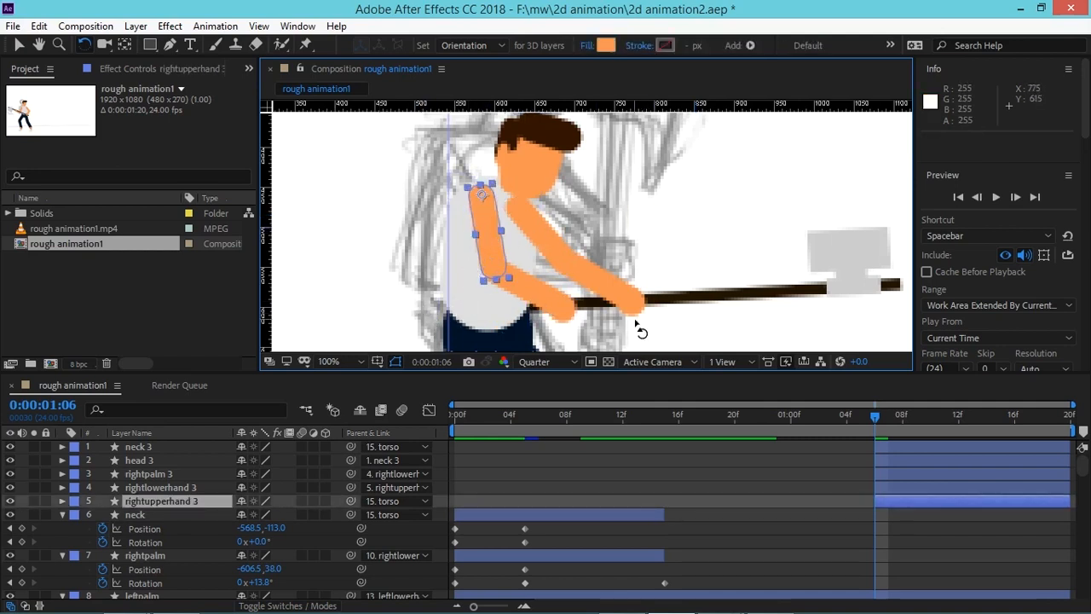
click(704, 303)
drag(1080, 468, 1066, 599)
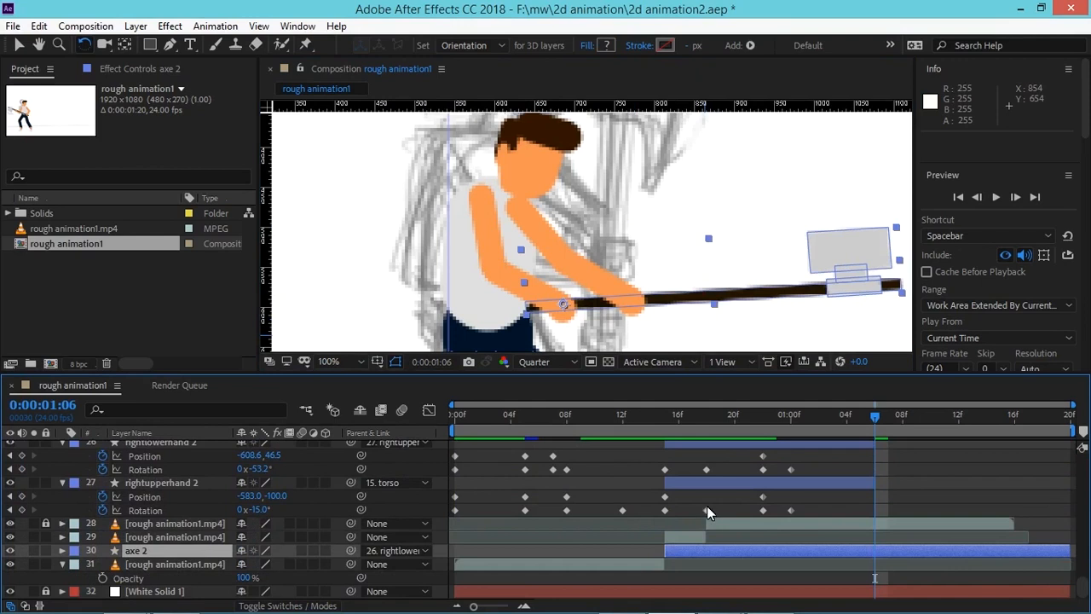
key(ctrl+shift+d)
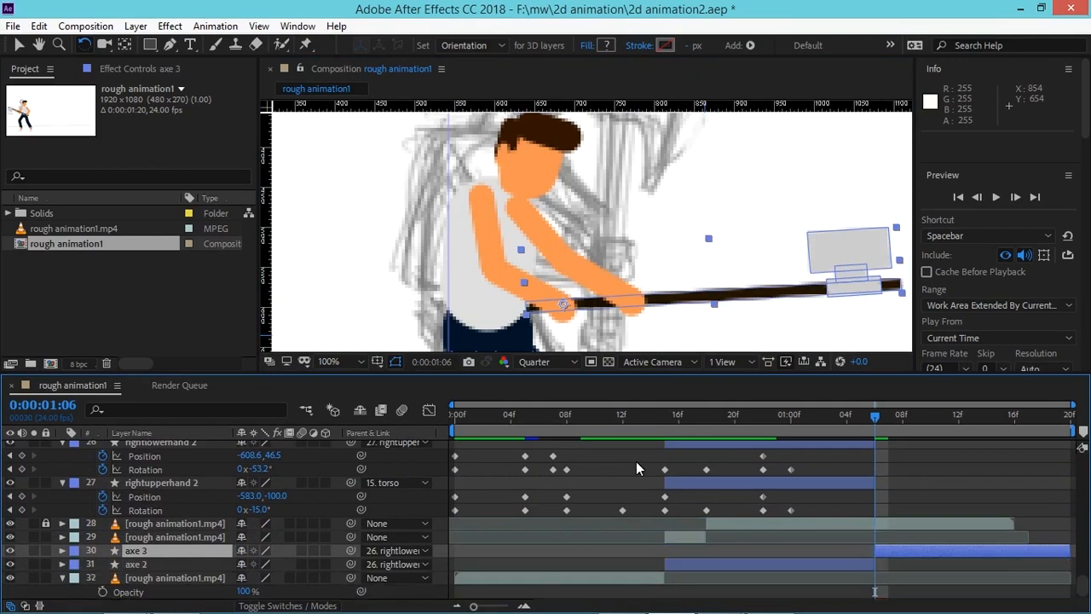
shift+click(151, 564)
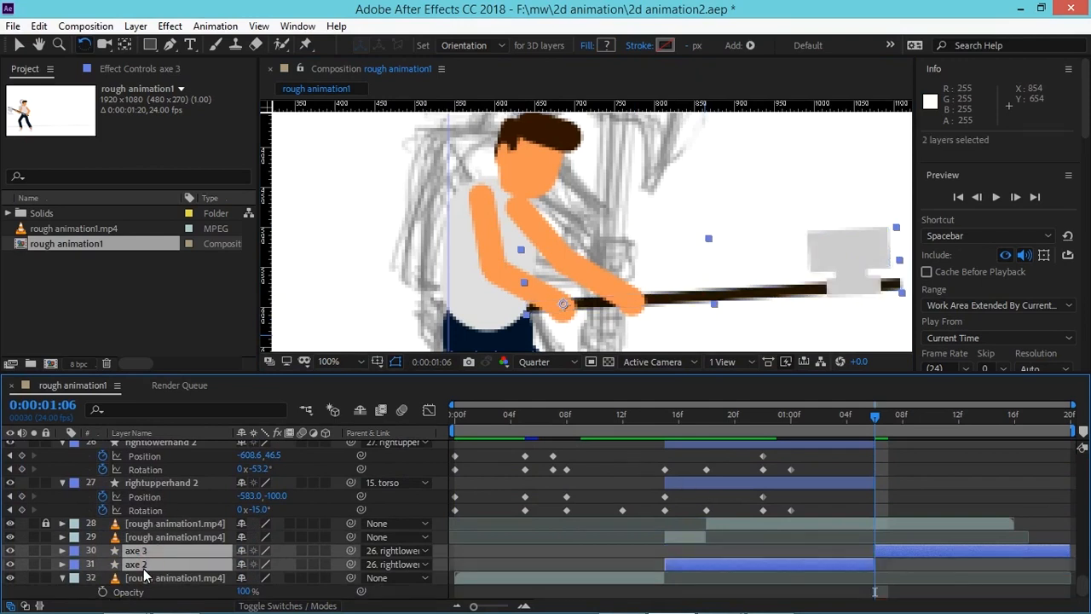
key(ctrl+bracketright)
key(ctrl+bracketright)
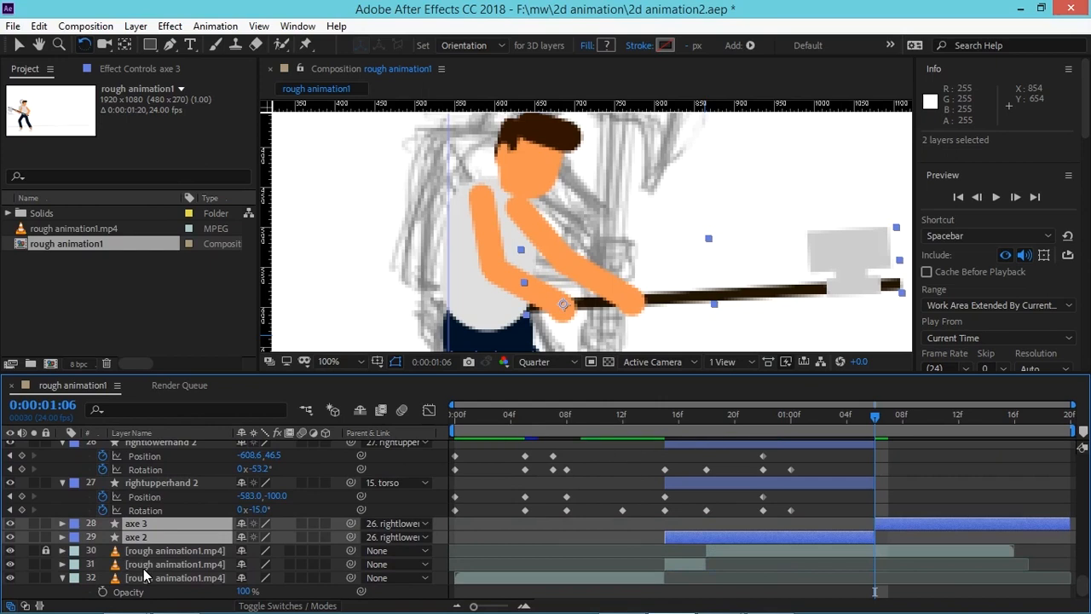
Step: Move axe 3 directly beneath rightlowerhand 3 in the layer order and parent it to rightlowerhand 3
click(880, 521)
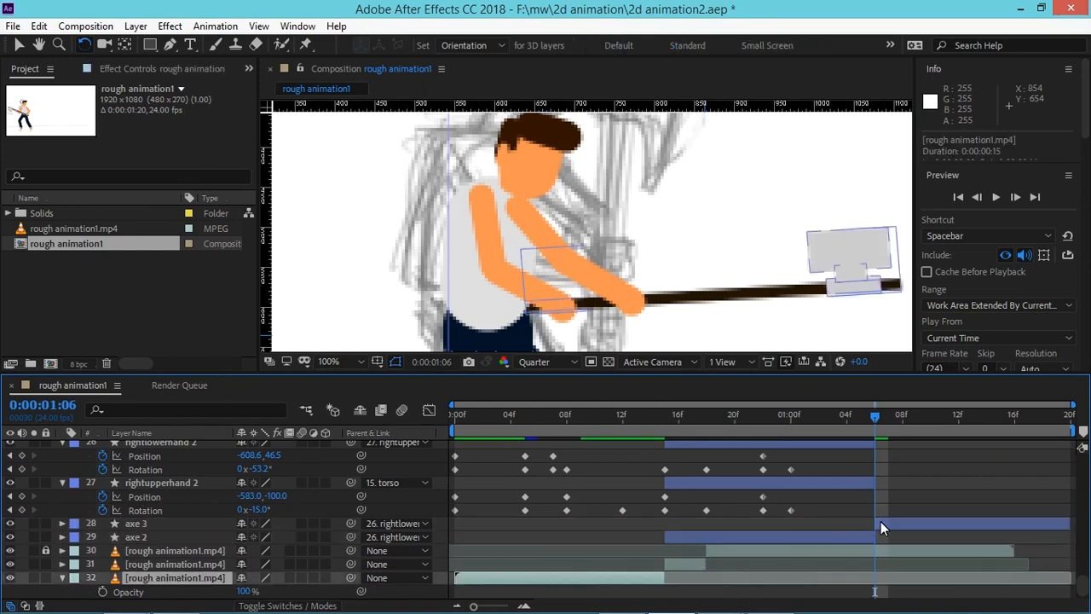
key(ctrl+shift+bracketright)
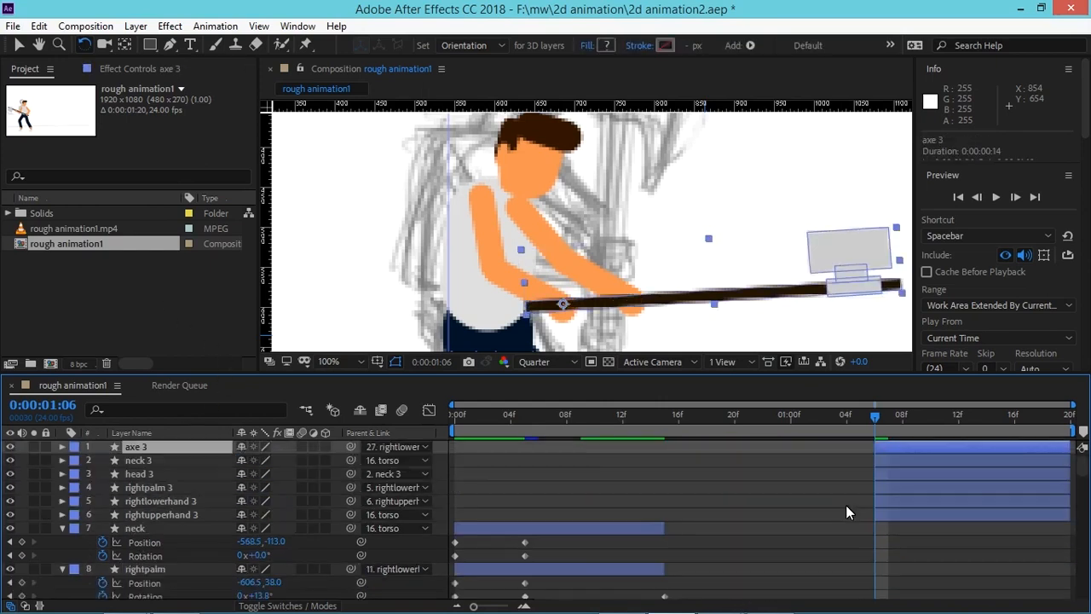
key(ctrl+bracketleft)
key(ctrl+bracketleft)
key(ctrl+bracketleft)
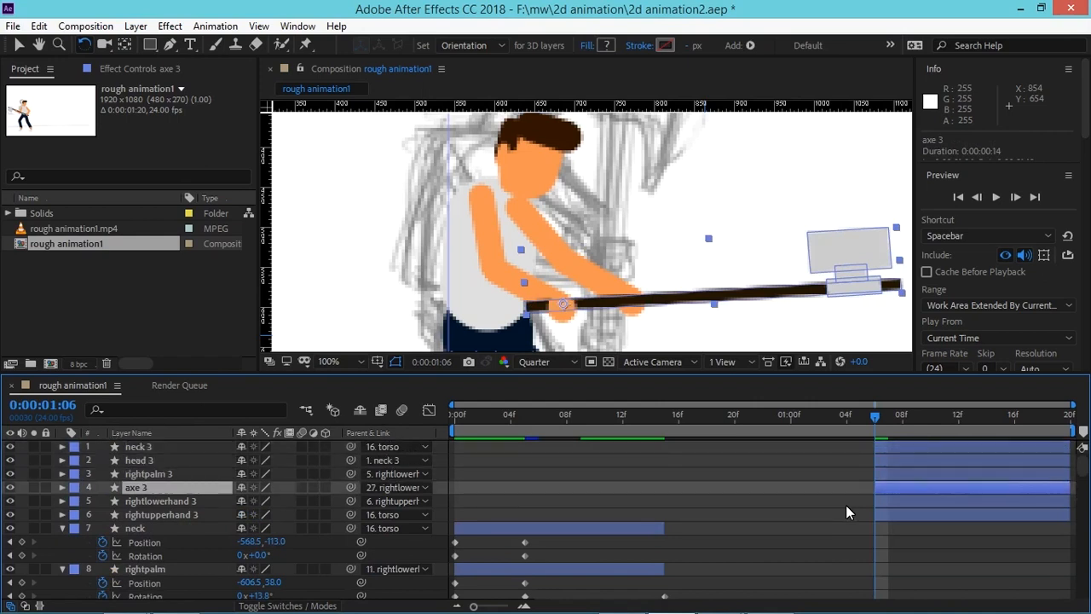
key(ctrl+bracketleft)
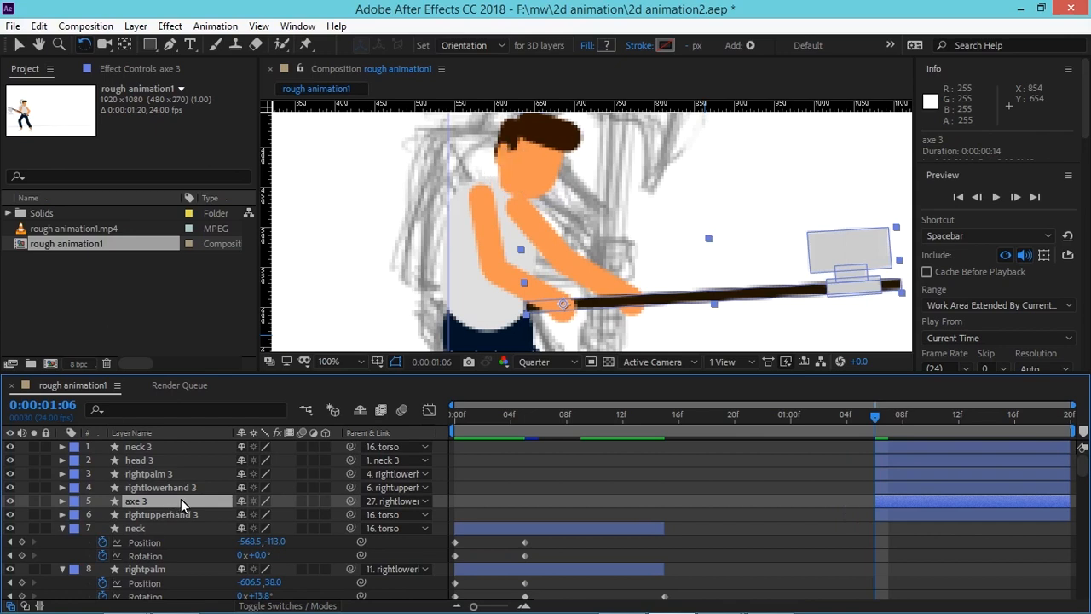
drag(349, 503, 202, 490)
click(202, 489)
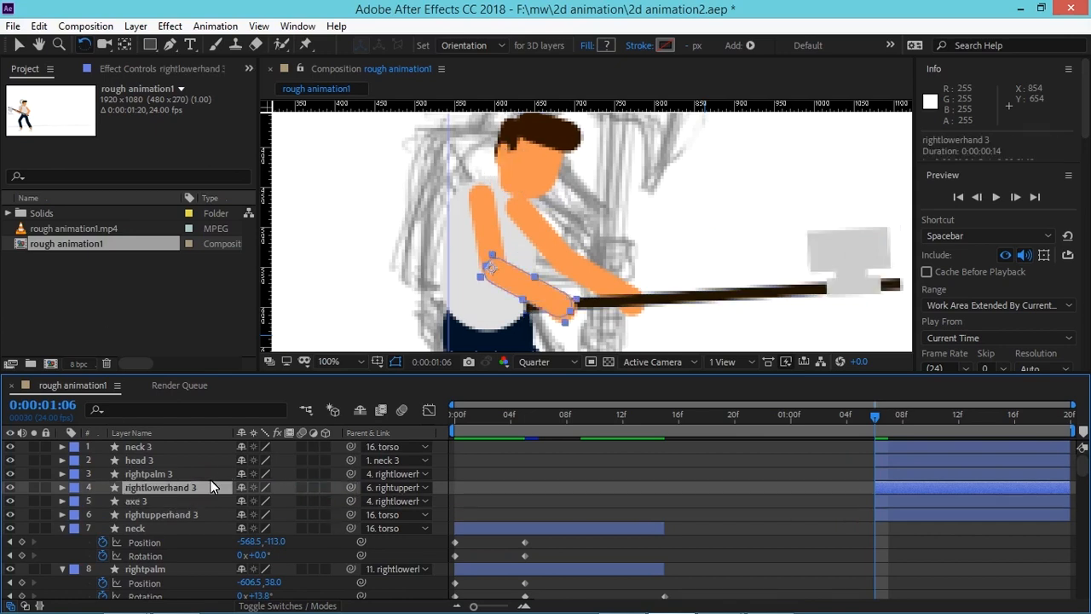
Step: Nudge rightupperhand 3 back and slightly down on the shoulder to position -600.3, -91.0
click(491, 223)
key(shift+Left)
key(shift+Left)
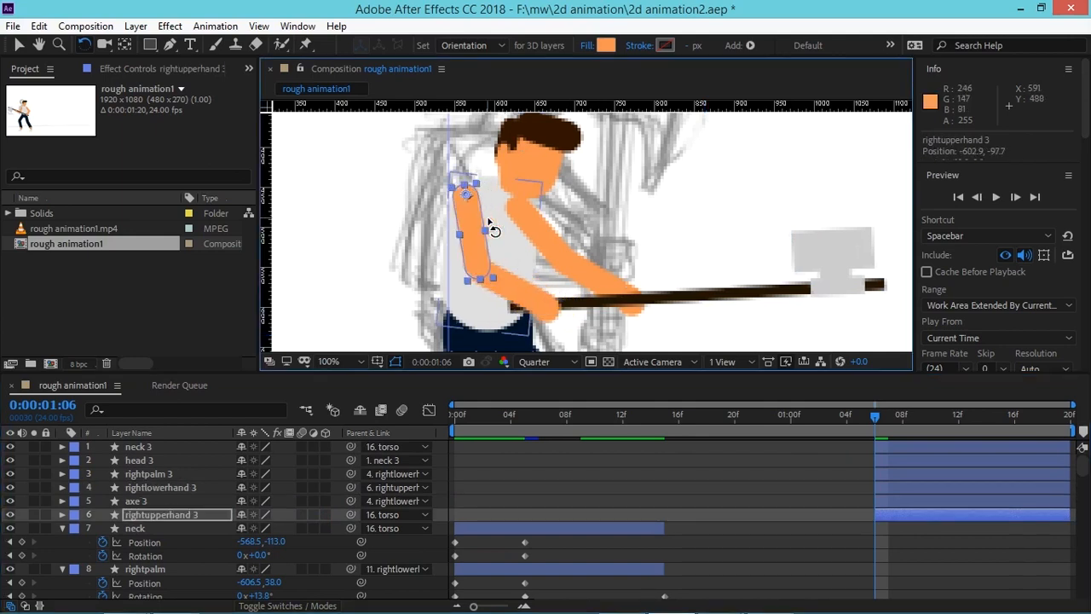
key(shift+Down)
key(Up)
key(Up)
key(Up)
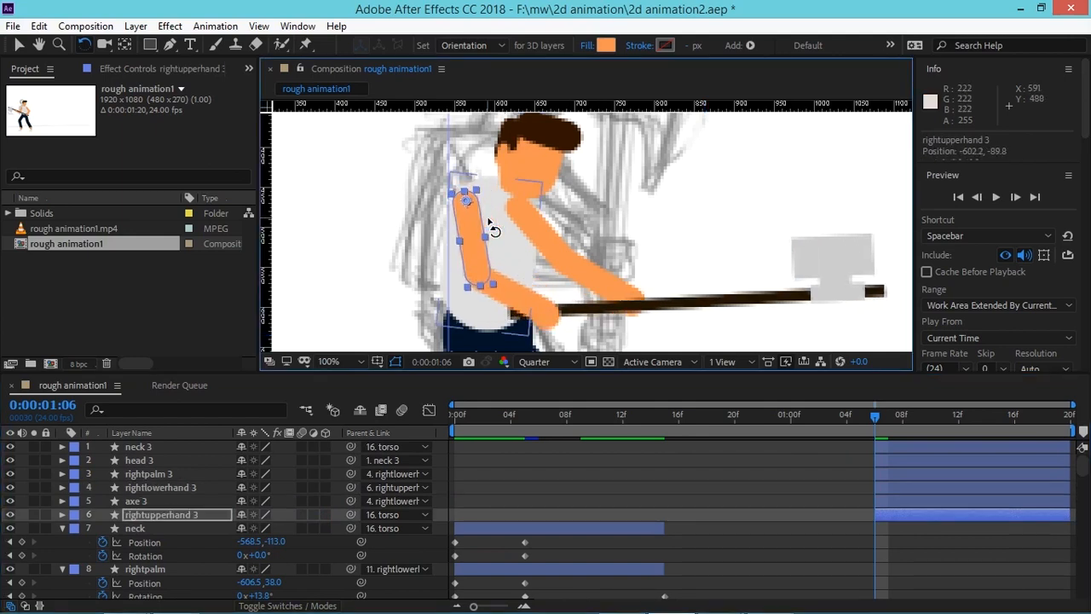
key(Right)
key(Right)
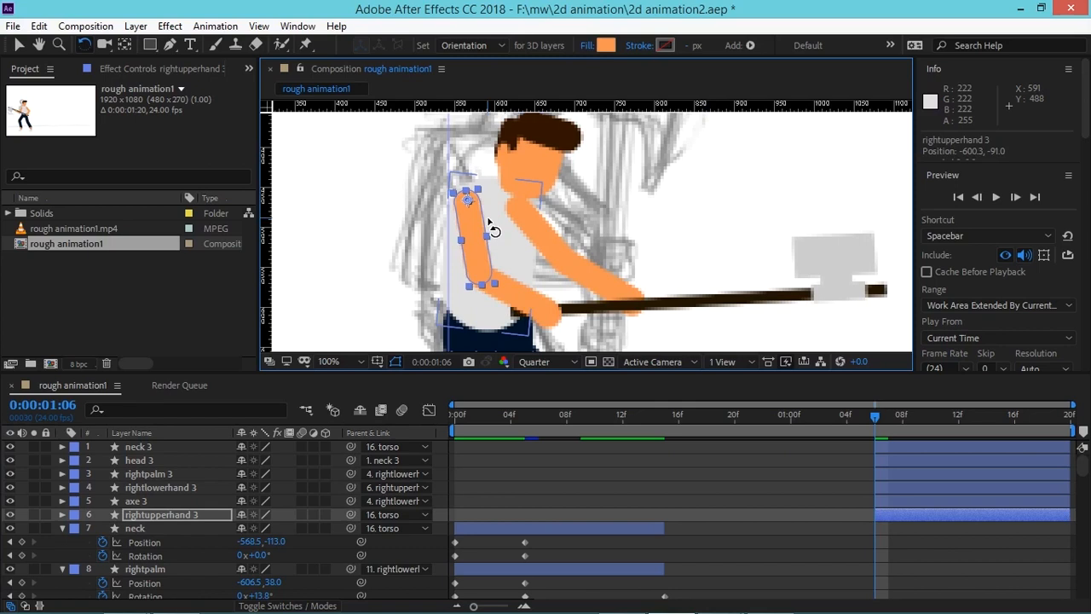
Step: Parent axe 3 to rightpalm 3 and rotate rightpalm 3 to -54.0° to raise the axe nearly upright
click(551, 324)
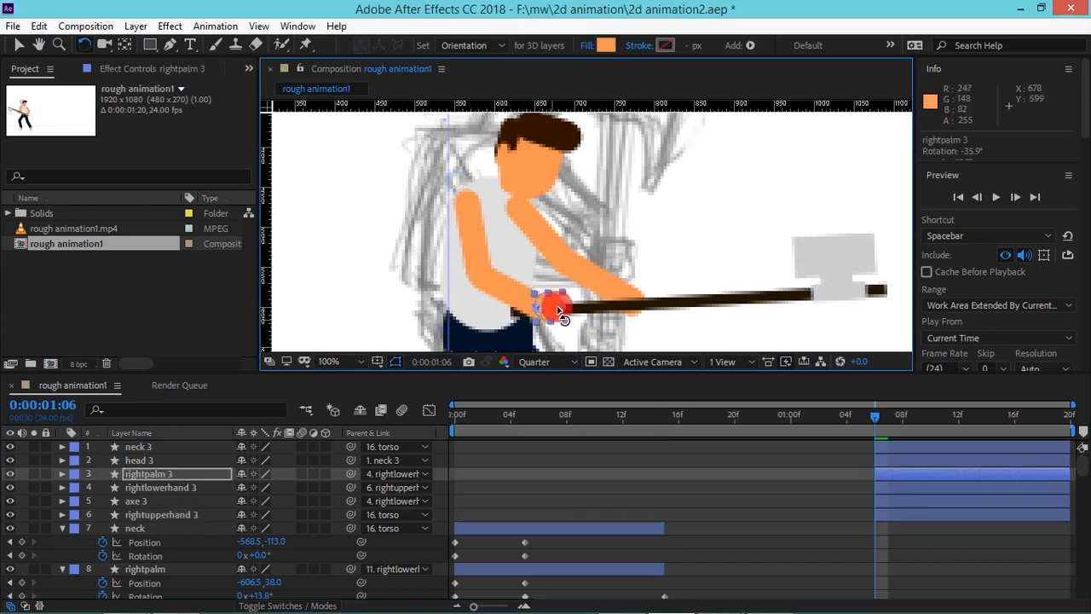
click(177, 499)
drag(352, 501, 192, 475)
click(203, 474)
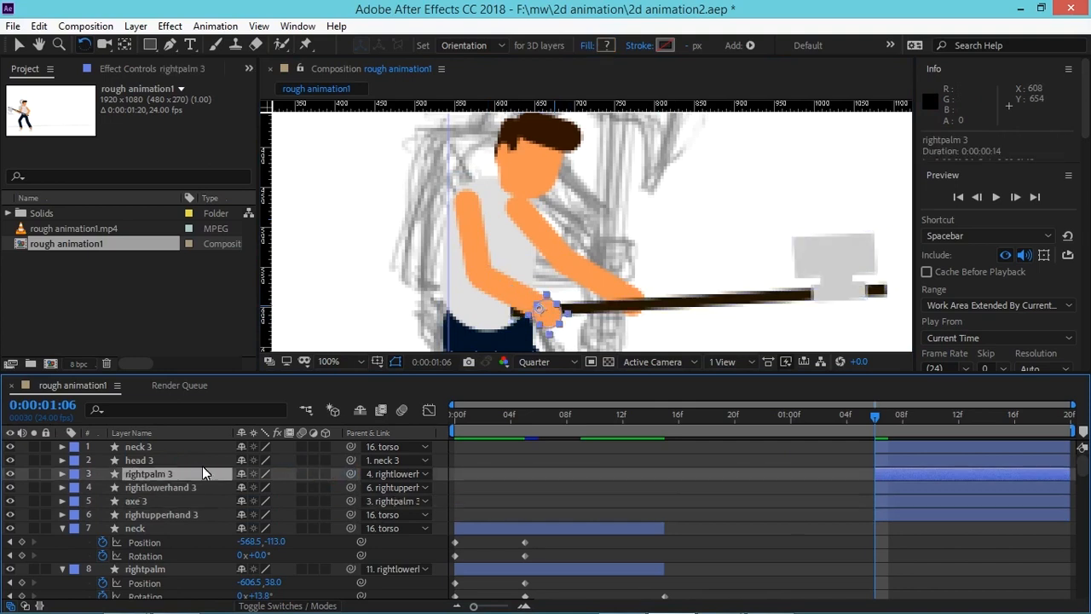
drag(551, 319, 530, 243)
click(531, 242)
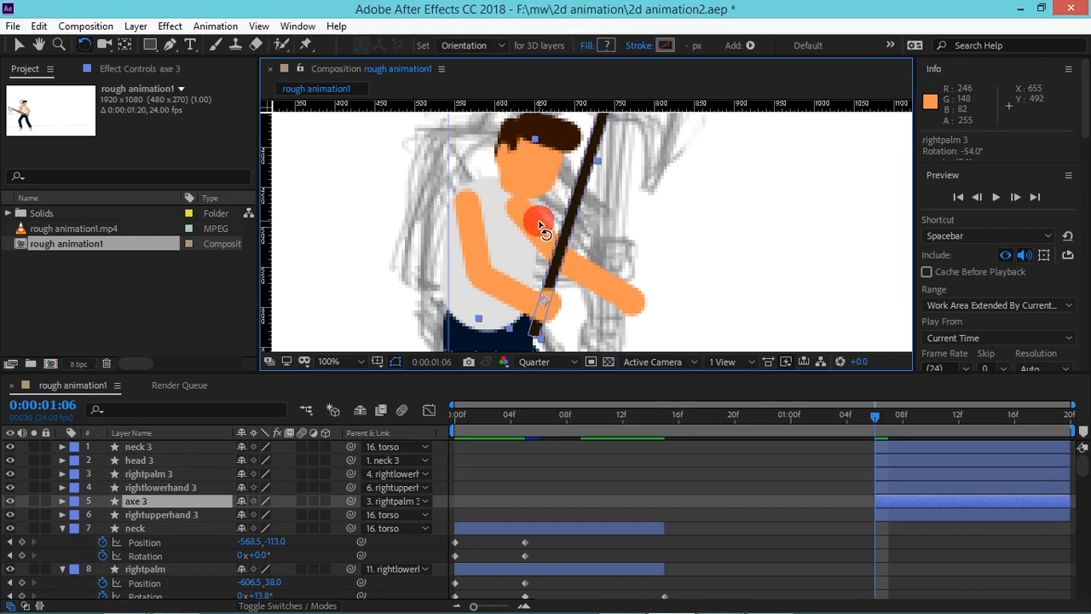
Step: Split the leftupperhand layer at 0:00:01:06
click(24, 46)
click(662, 233)
click(549, 233)
click(611, 283)
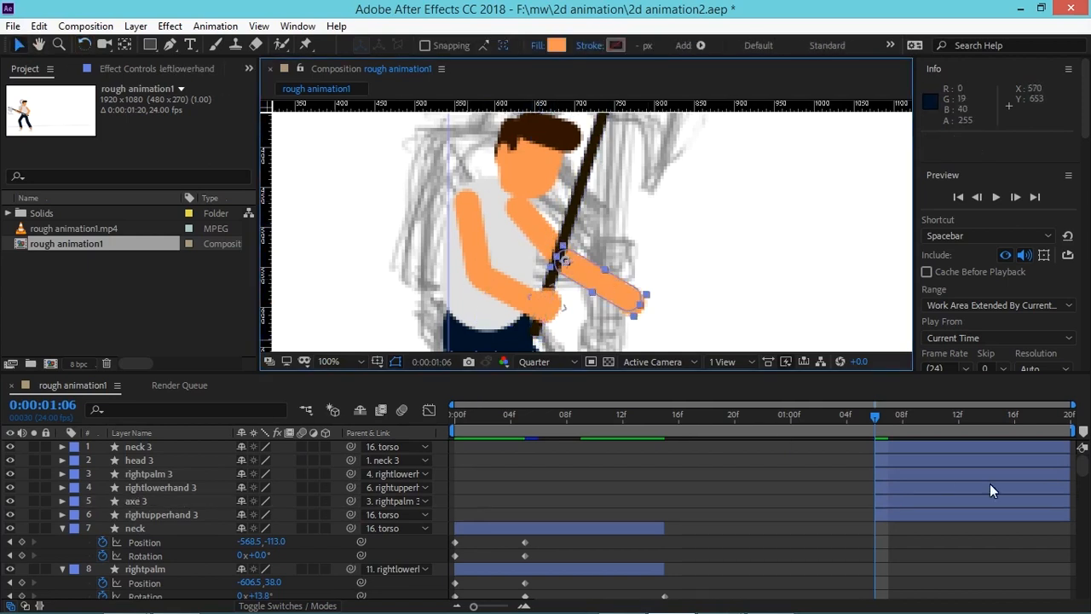
drag(1079, 474, 1075, 516)
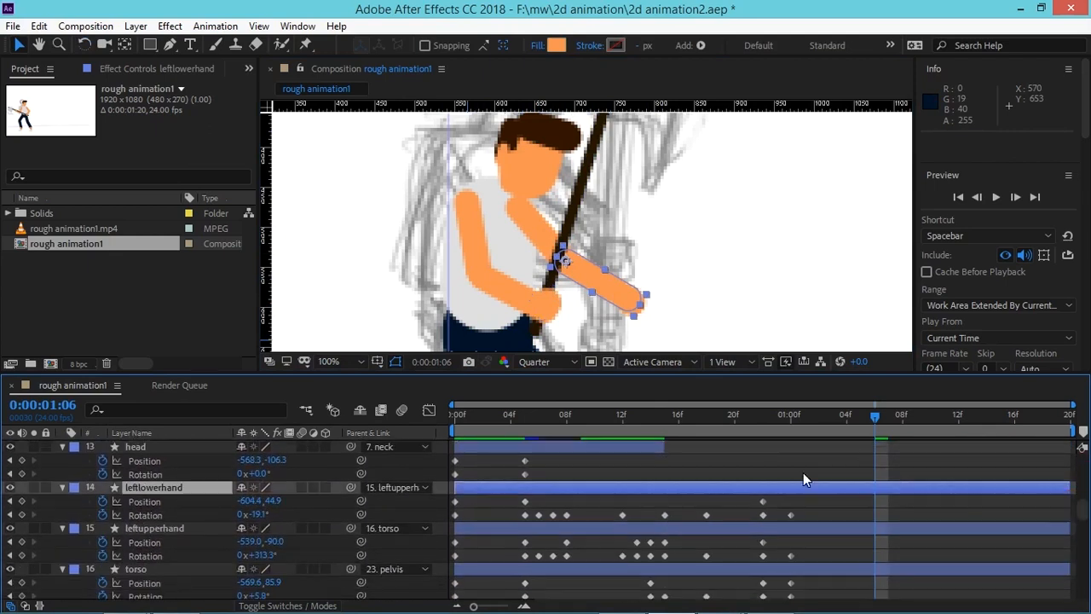
click(162, 529)
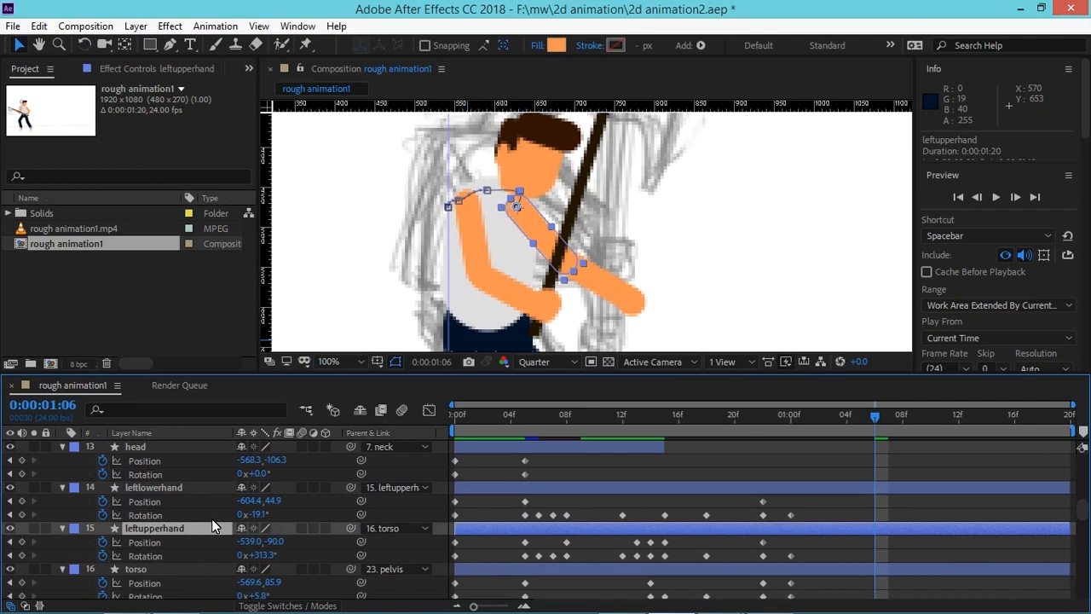
click(178, 488)
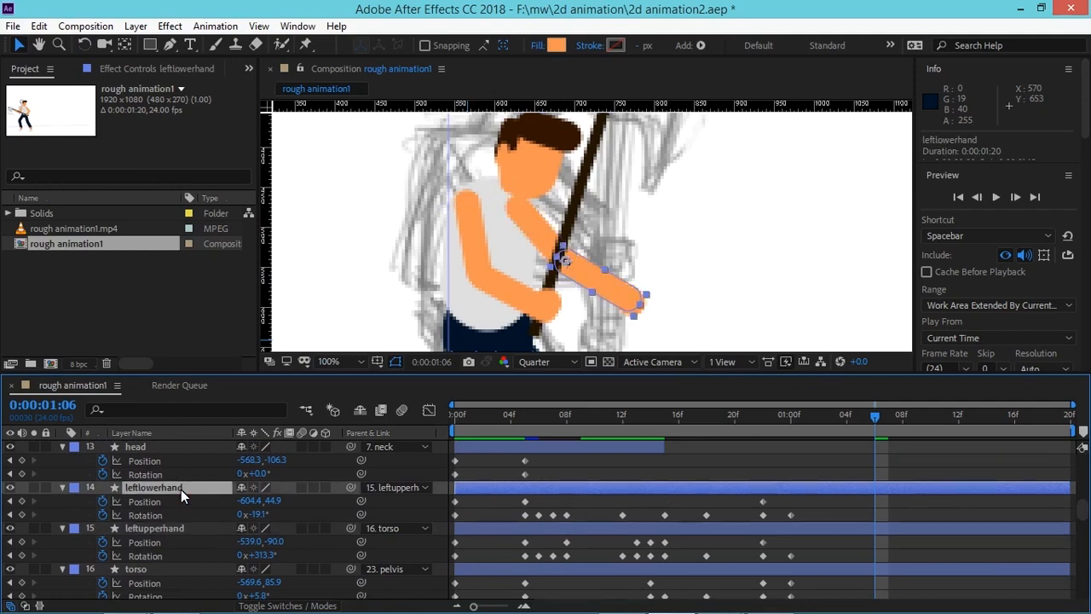
click(173, 530)
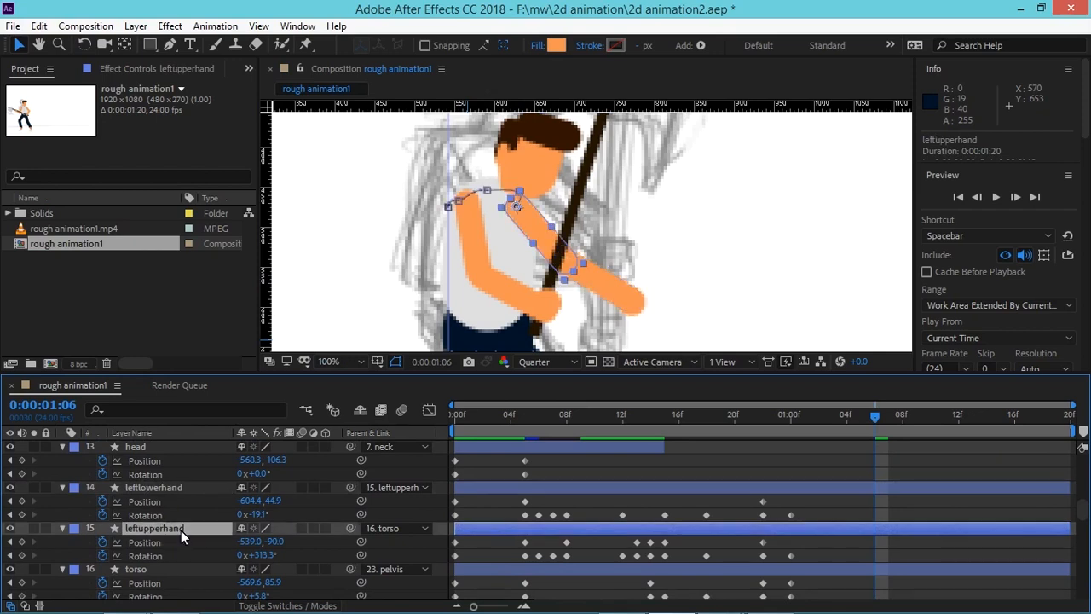
key(ctrl+shift+d)
Step: Place leftupperhand 2 directly beneath torso in the layer order
scroll(209, 518, down, 1)
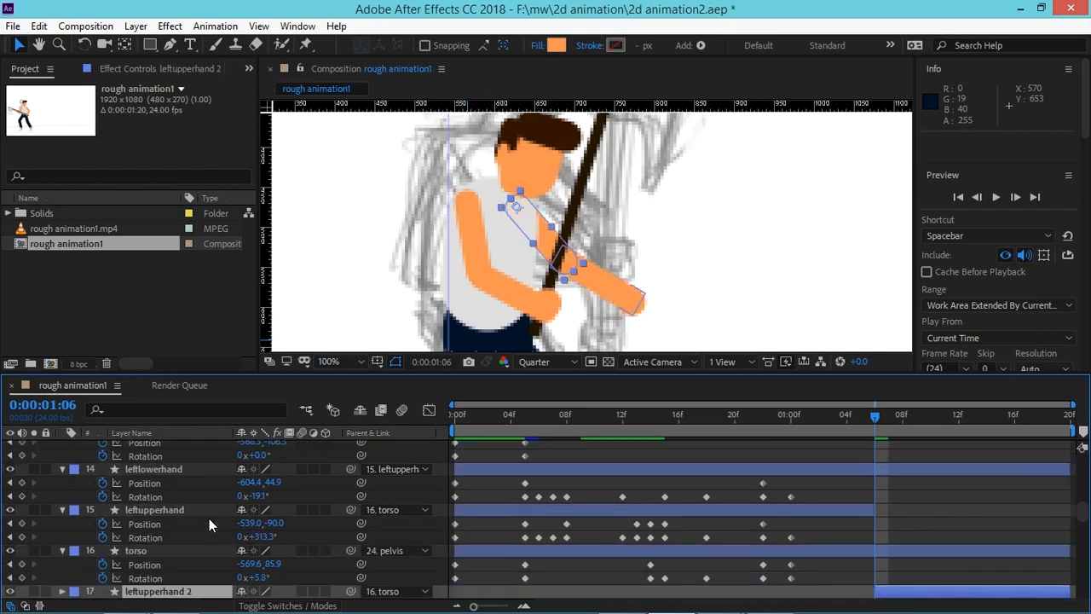
scroll(208, 518, down, 1)
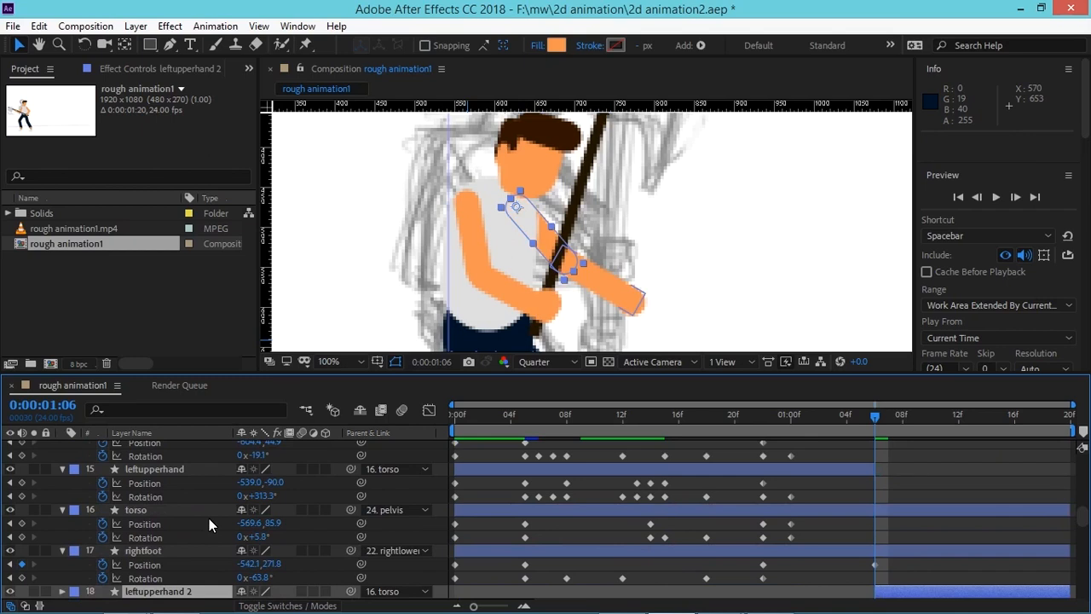
key(ctrl+bracketright)
key(comma)
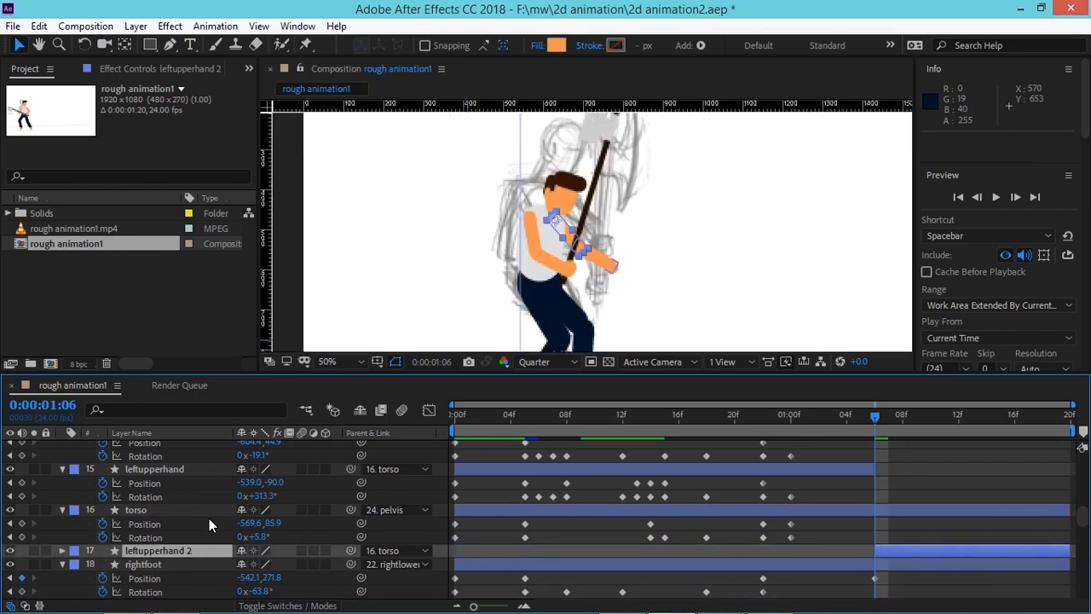
Step: Rotate leftlowerhand to -128.6° at 0:00:01:06 so the forearm folds up behind the axe handle
click(628, 272)
click(611, 266)
key(period)
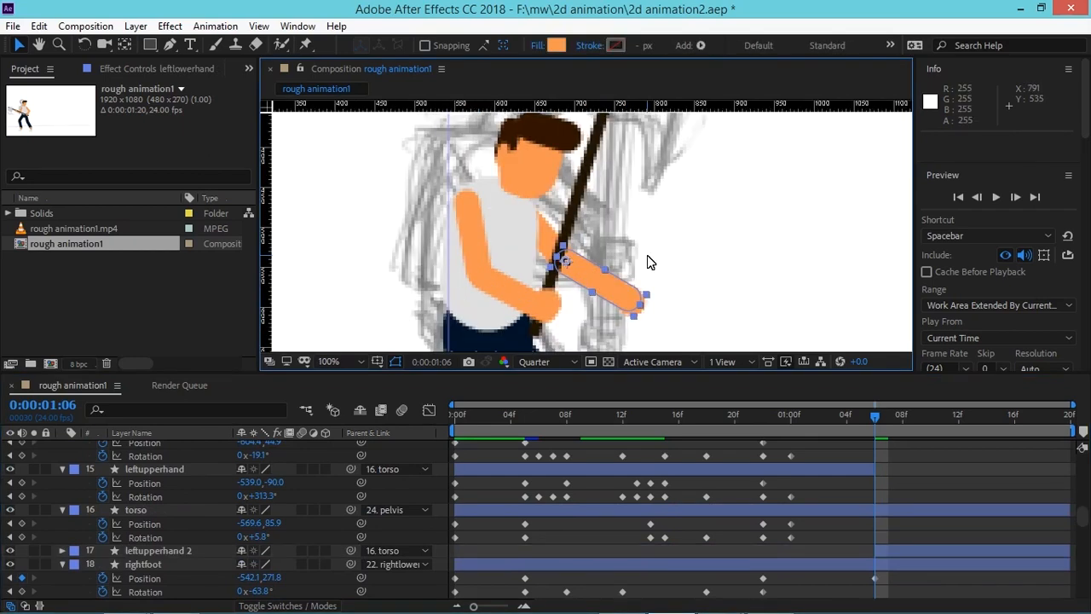
click(84, 44)
drag(610, 300, 583, 195)
click(664, 239)
key(comma)
key(comma)
key(comma)
key(comma)
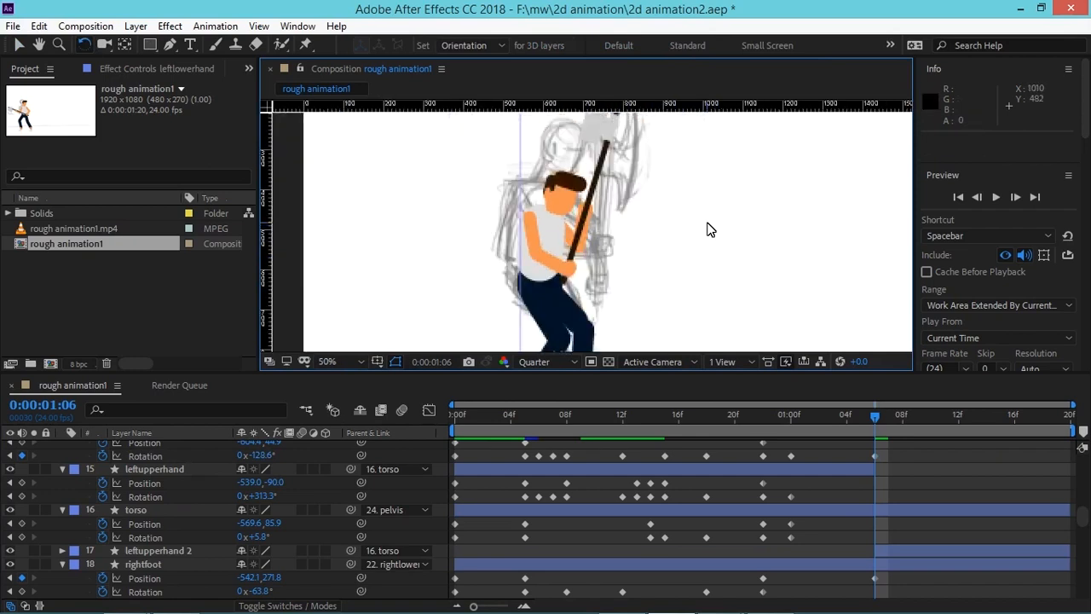
Step: Adjust the leftlowerhand rotation at 0:00:01:03 and on the frames leading up to 0:00:01:06 so the forearm follows the axe
drag(878, 417, 862, 441)
mouse_move(858, 436)
mouse_down()
mouse_move(874, 437)
mouse_move(827, 421)
mouse_move(788, 431)
mouse_move(872, 422)
mouse_up()
drag(1076, 512, 1077, 535)
drag(884, 426, 832, 416)
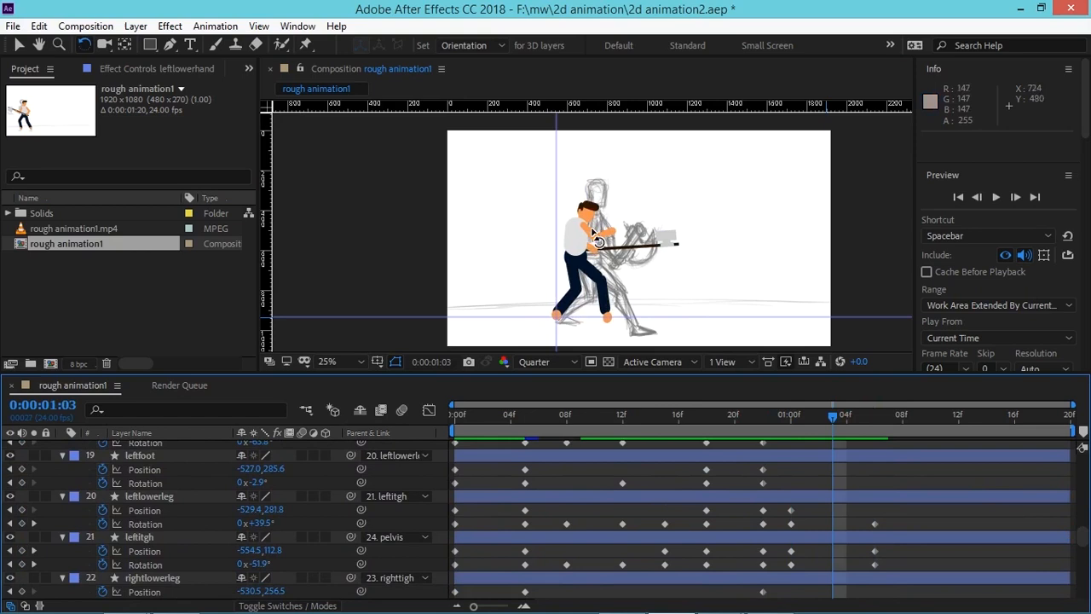
click(612, 248)
click(851, 416)
click(653, 285)
click(608, 240)
click(687, 293)
click(865, 415)
drag(601, 234, 606, 251)
click(717, 294)
Step: Review the swing, then at 0:00:01:06 move leftlowerleg to position -529.8, 269.8 and rotate it to 46.9°
drag(861, 416, 504, 421)
drag(449, 441, 909, 416)
click(588, 298)
click(876, 422)
key(Up)
key(Up)
key(Left)
drag(585, 304, 594, 304)
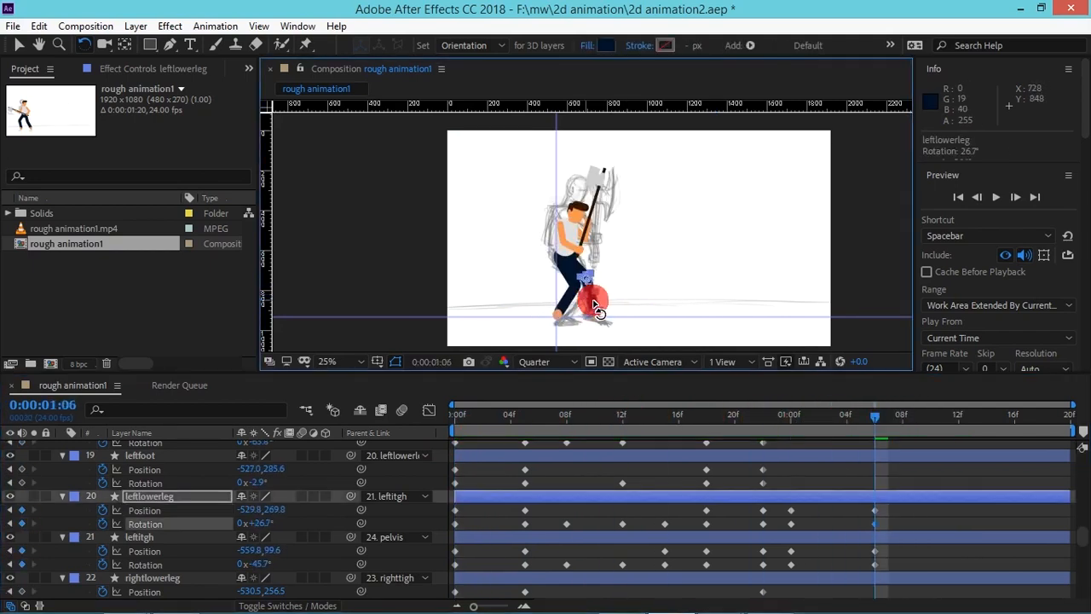
Step: Set the current time to 0:00:01:12, where the rough sketch shows the next standing pose
click(883, 397)
click(958, 416)
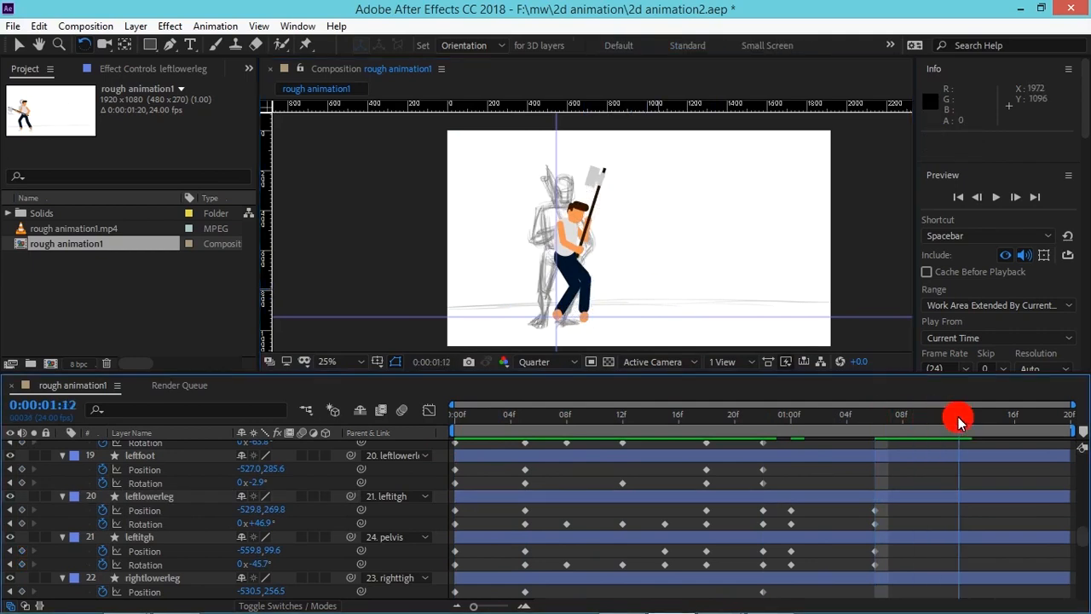
key(period)
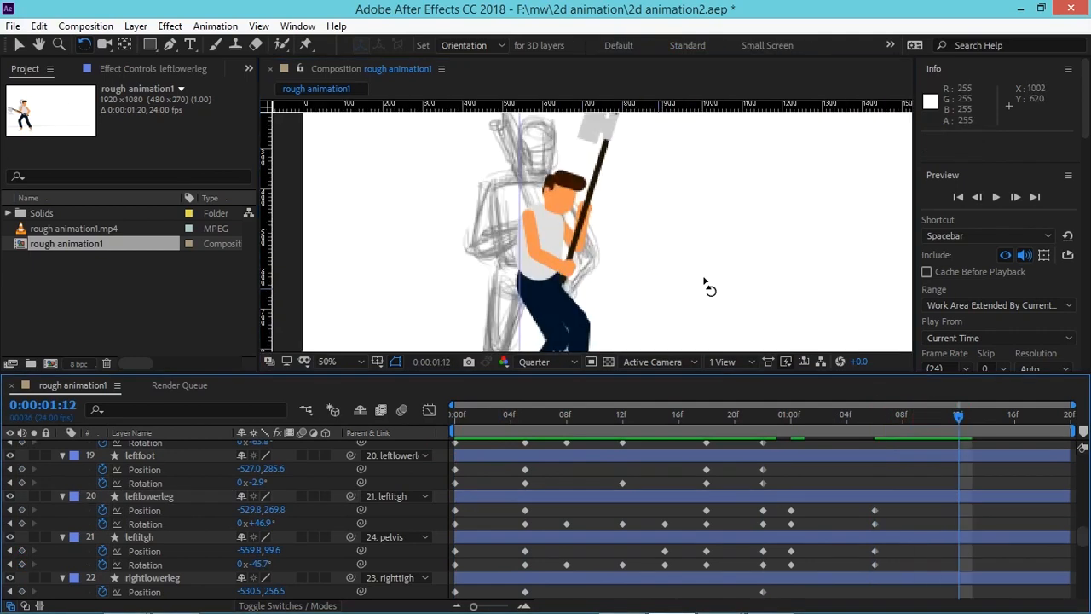
click(525, 286)
drag(683, 273, 703, 187)
key(shift+Up)
key(shift+Up)
key(shift+Left)
key(shift+Left)
key(Left)
key(Left)
key(Left)
key(Left)
drag(563, 236, 539, 244)
drag(540, 225, 521, 232)
key(ctrl+z)
key(ctrl+z)
key(ctrl+z)
key(ctrl+z)
key(ctrl+z)
key(ctrl+z)
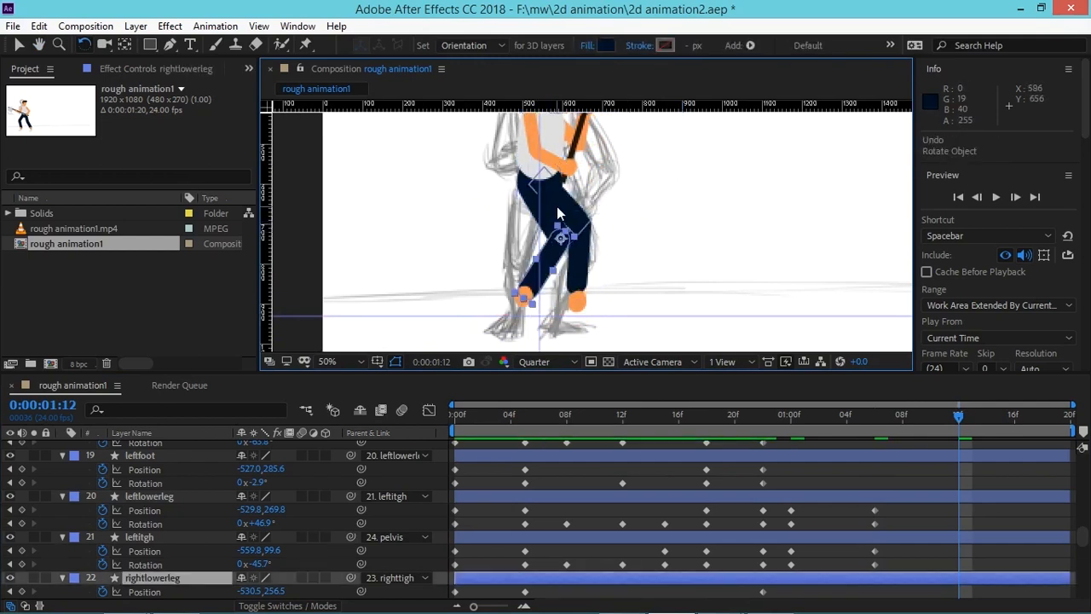
key(ctrl+z)
key(ctrl+z)
key(ctrl+z)
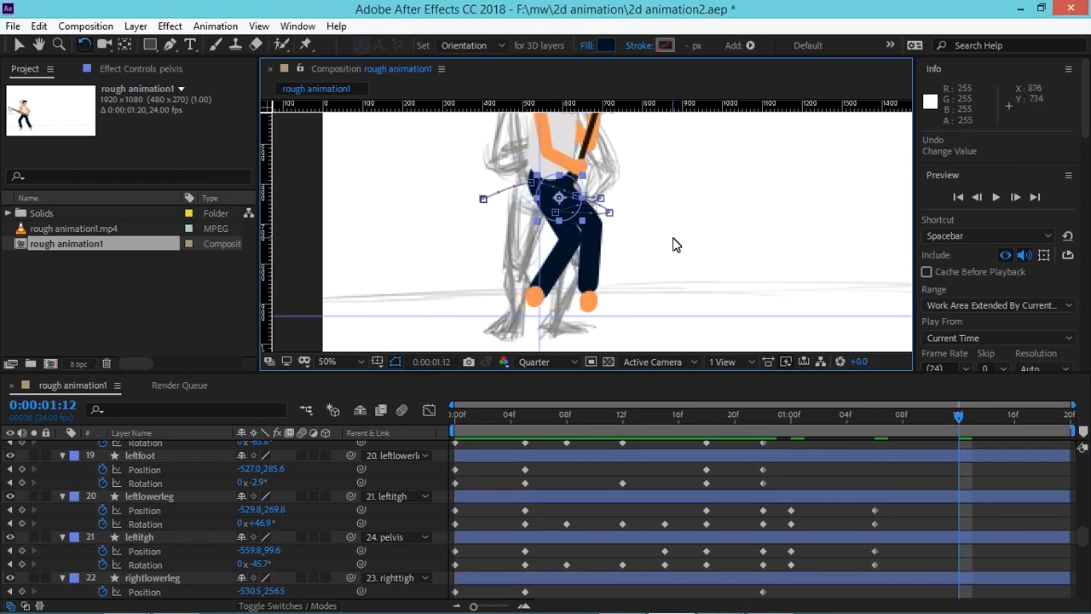
Step: Place leftitgh at -591.5, 99.6 and righttigh at -522.6, 118.7, swinging the left leg down over the standing sketch
drag(580, 250, 549, 229)
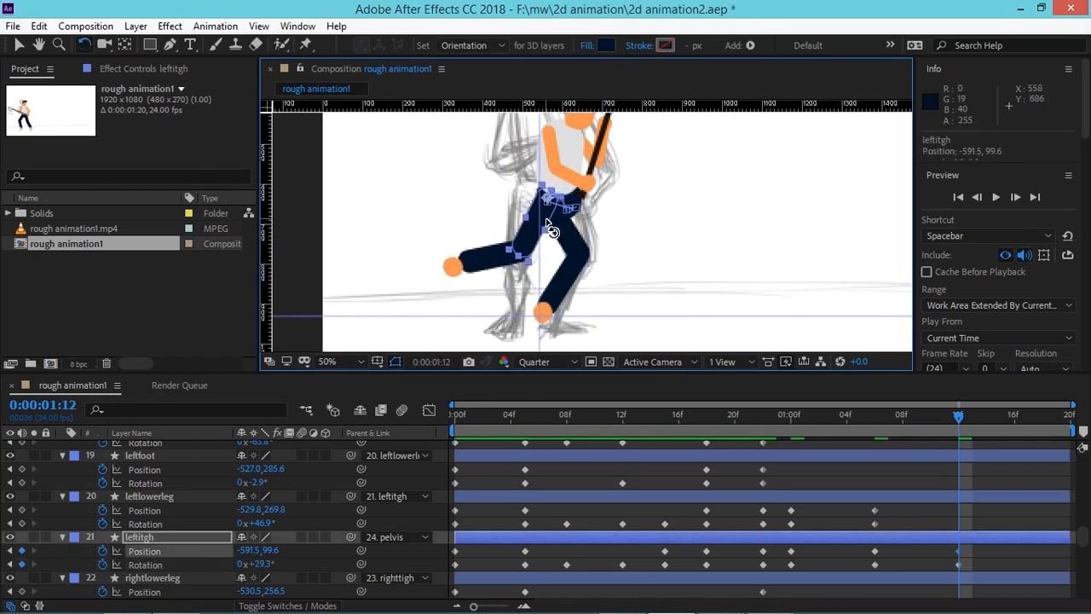
drag(485, 266, 586, 241)
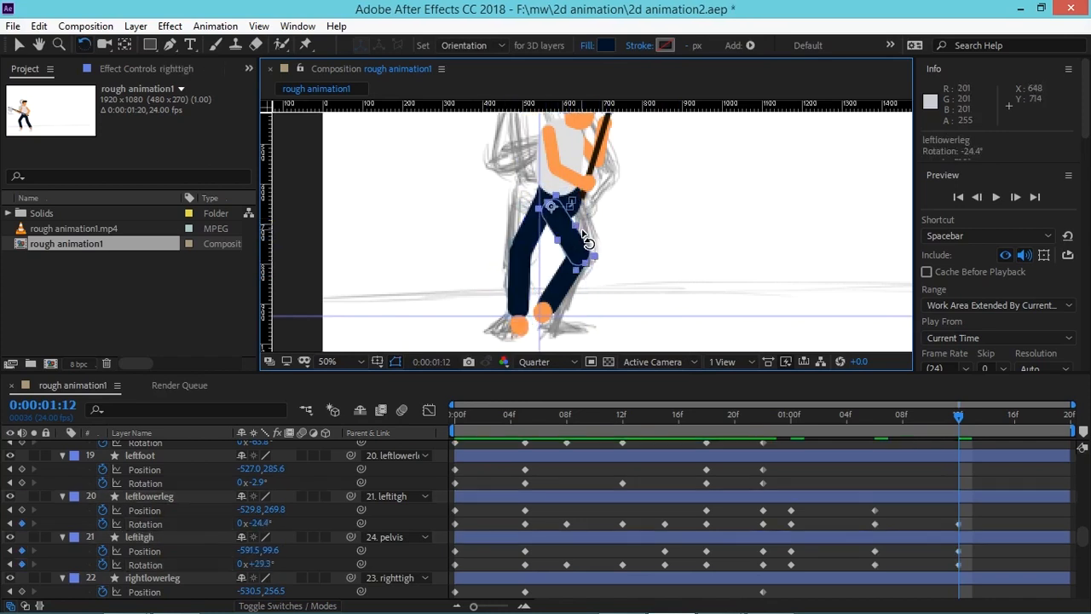
click(586, 241)
drag(602, 298, 610, 300)
drag(554, 226, 558, 318)
click(601, 300)
key(ctrl+z)
click(580, 227)
drag(636, 241, 545, 188)
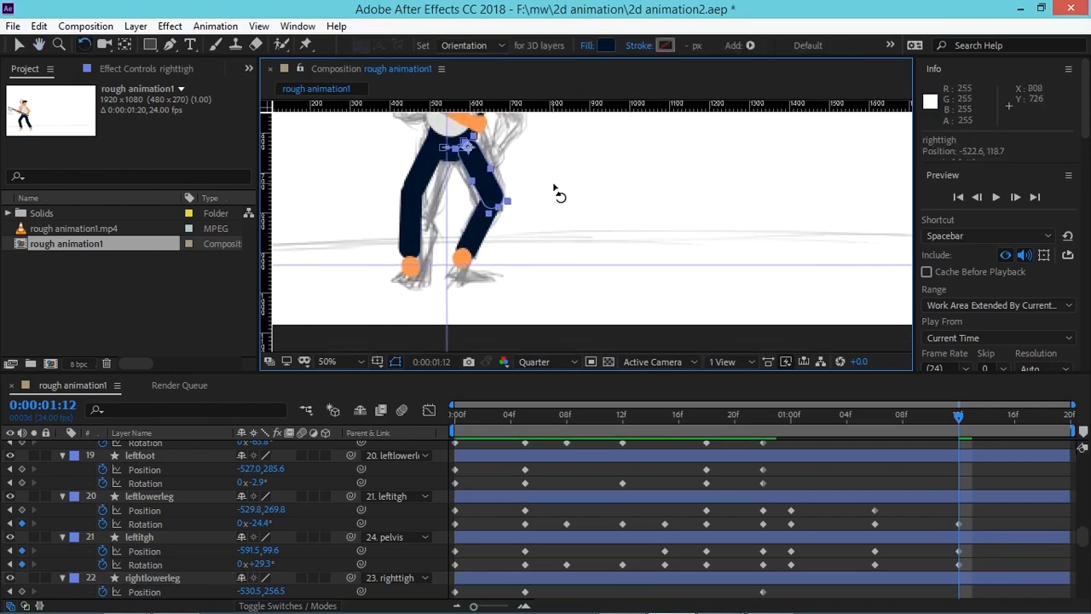
Step: Rotate leftitgh to 15.5° and leftlowerleg to -15.7° to line up with the sketched leg
drag(417, 176, 430, 177)
drag(428, 233, 405, 267)
click(416, 279)
click(559, 228)
Step: Nudge the pelvis slightly sideways to centre the hips on the sketch
click(449, 155)
key(shift+Left)
click(560, 210)
click(443, 159)
key(Right)
key(Right)
key(Right)
key(Right)
key(Right)
key(Right)
Step: Seat leftfoot on the ankle at position -540.0, 263.9 and undo its last rotation
drag(407, 241, 484, 279)
click(410, 280)
key(ctrl+z)
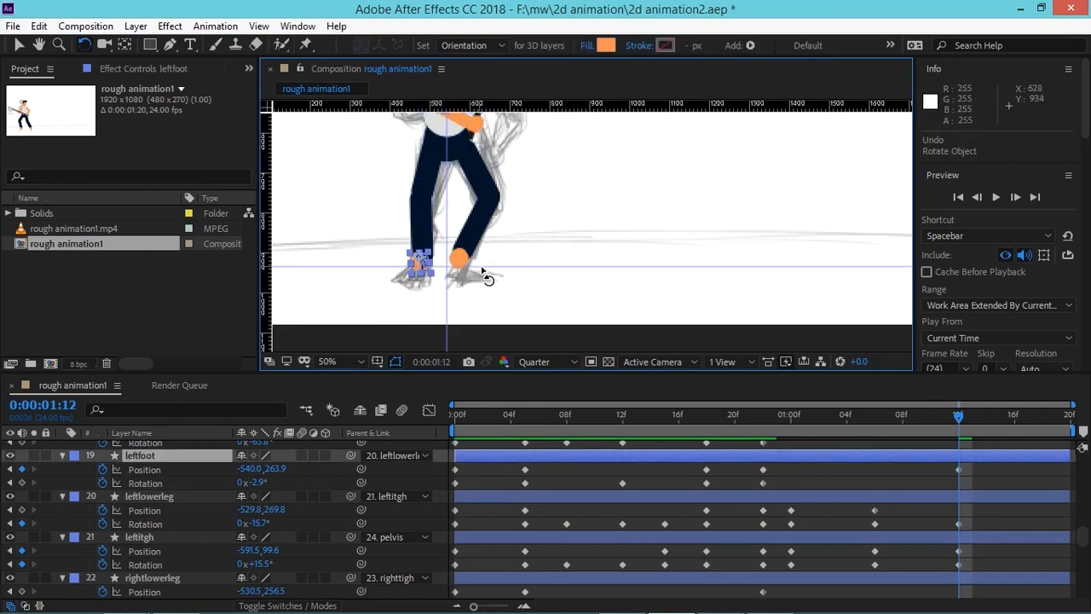
Step: Move righttigh to -520.8, 113.7 and rightlowerleg to -535.9, 266.9, then rotate rightlowerleg to about 52.1°
click(19, 44)
click(487, 200)
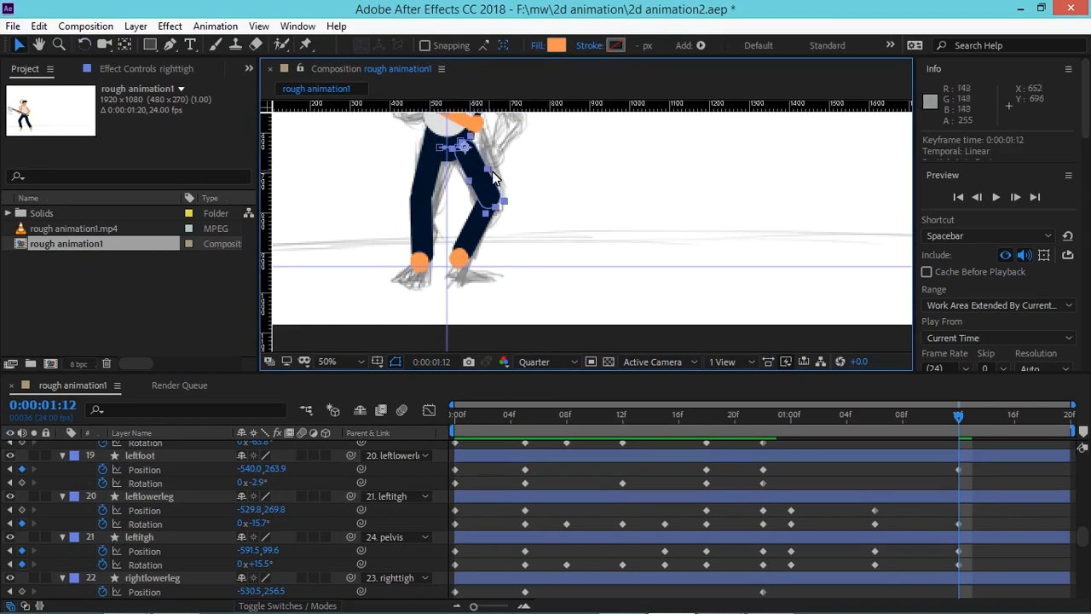
click(477, 239)
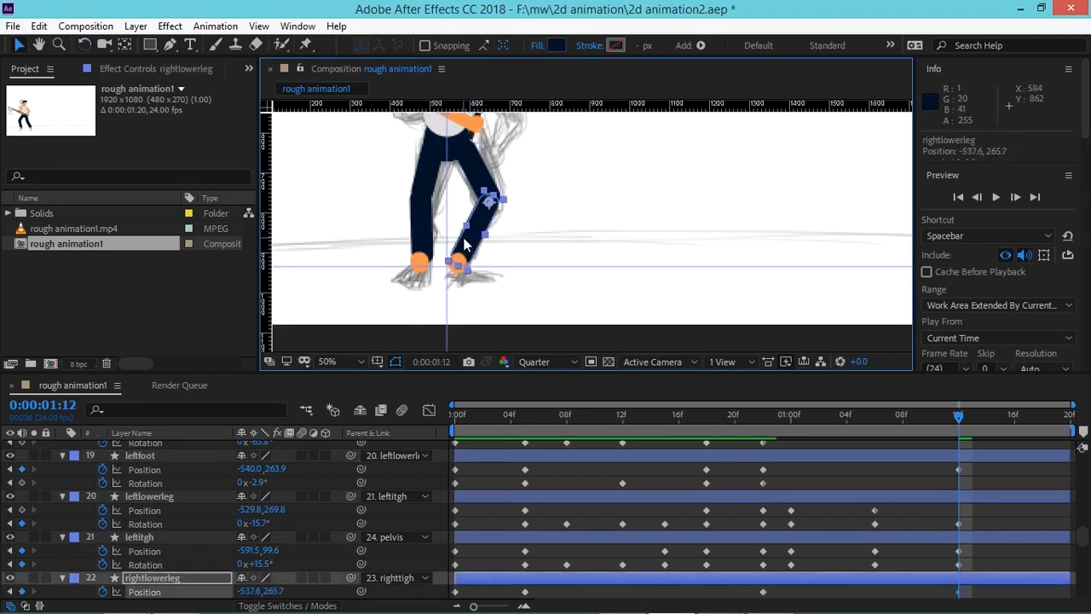
click(83, 44)
click(477, 175)
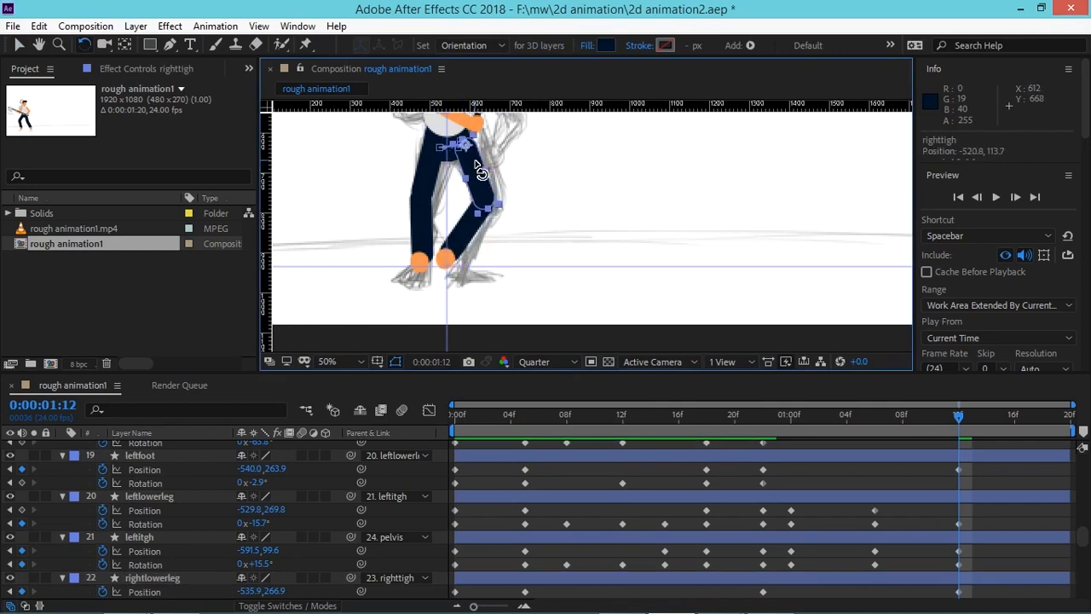
click(472, 255)
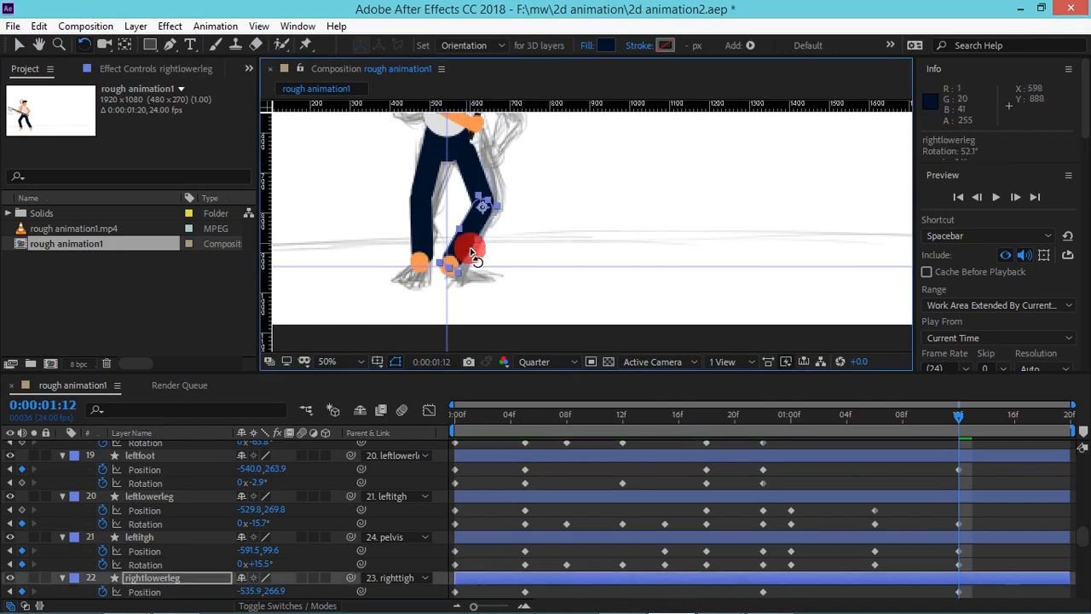
Step: Rotate rightfoot toward the sketched foot and fine-tune rightlowerleg
click(463, 272)
drag(453, 273, 475, 245)
click(485, 278)
click(469, 232)
Step: Move rightupperhand 3 back on the shoulder to position -620.2, -88.7 at 0:00:01:12
click(529, 190)
key(space)
drag(526, 139, 565, 265)
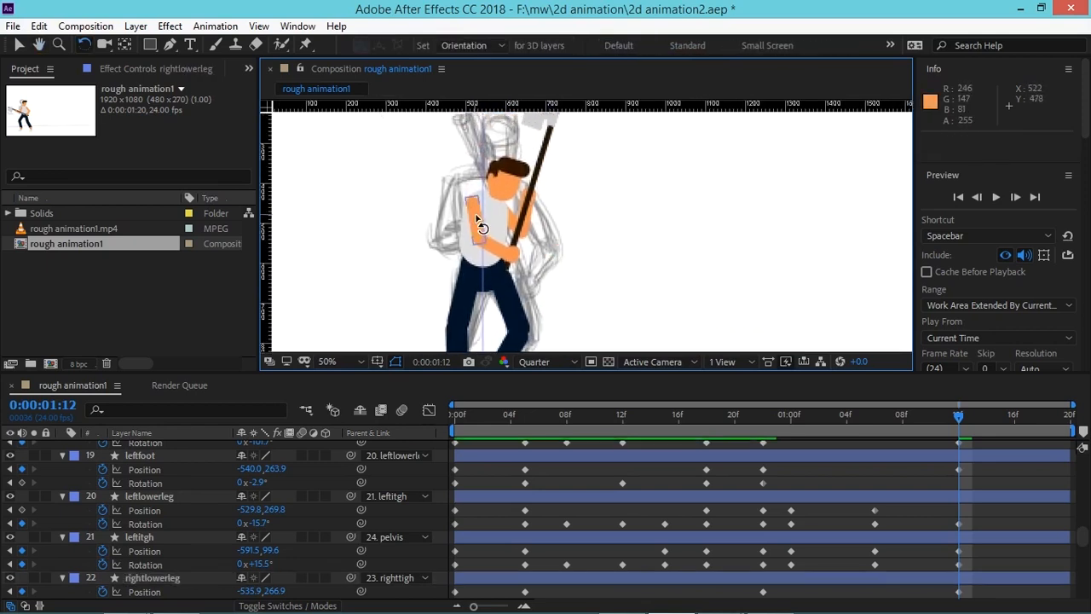
click(463, 220)
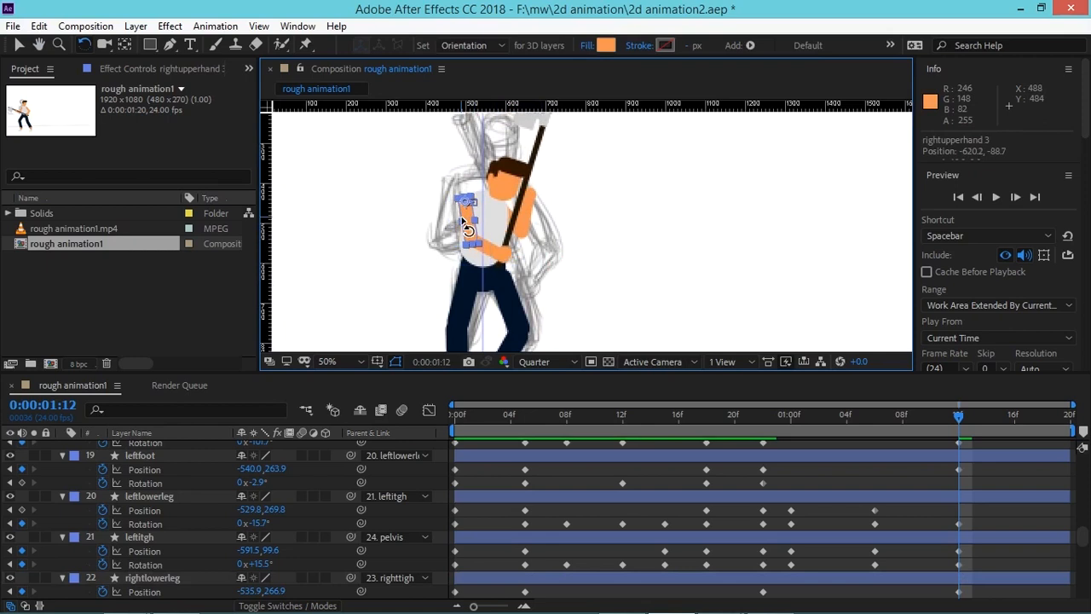
key(shift+Up)
key(shift+Left)
key(shift+Left)
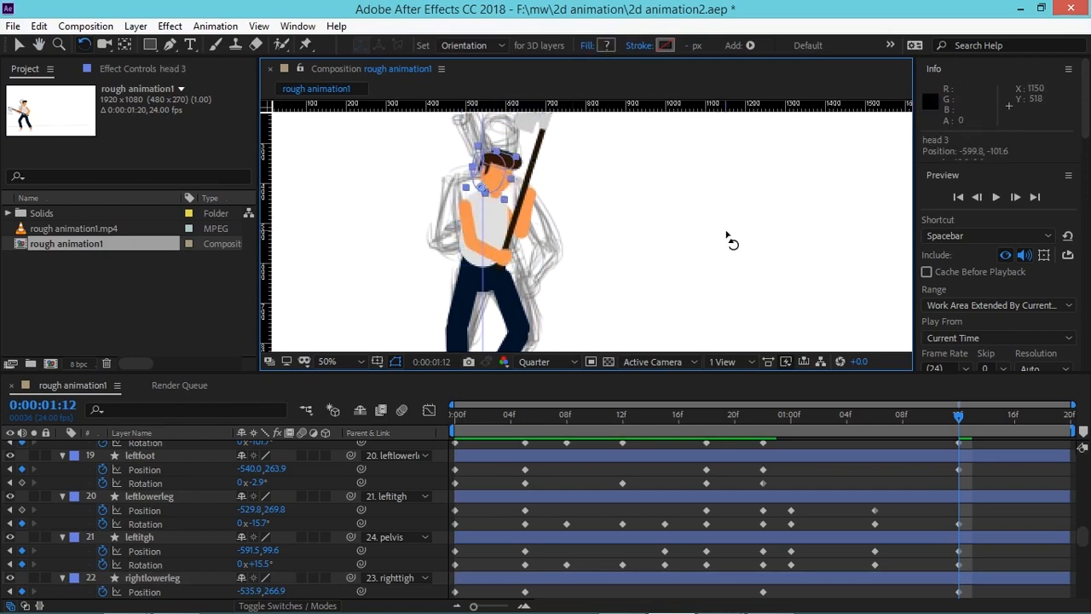
scroll(726, 231, up, 1)
key(ctrl+z)
key(ctrl+z)
Step: Move neck 3 and head 3 together back over the torso and tilt head 3 more upright
key(space)
drag(405, 167, 477, 232)
click(477, 227)
shift+click(504, 189)
key(shift+Left)
key(shift+Left)
key(shift+Left)
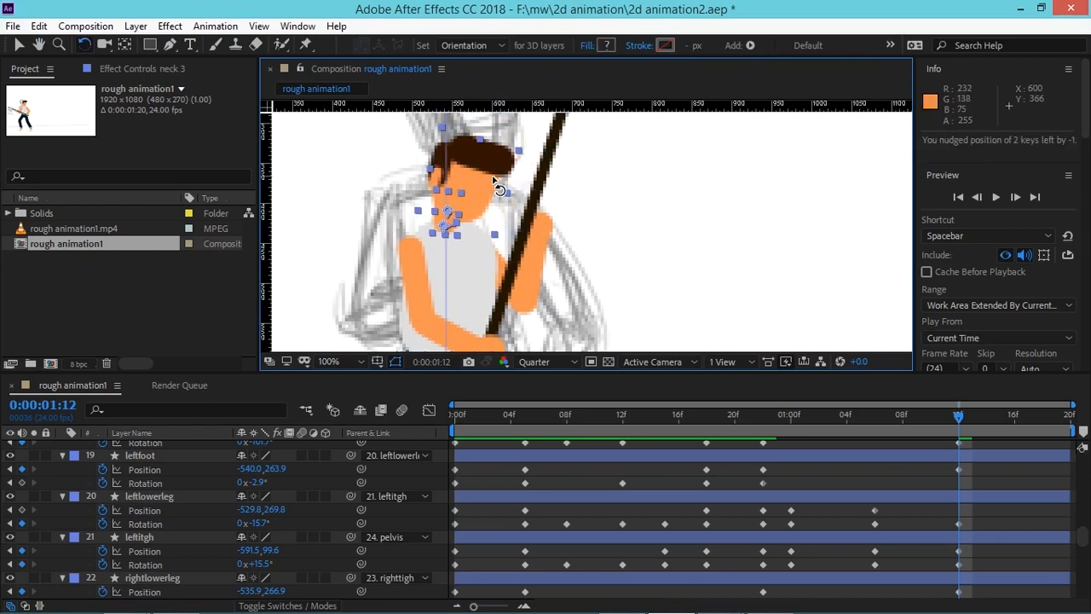
drag(496, 186, 486, 175)
Step: Rotate rightlowerhand 3 to -84.3° so the forearm lies across the waist and the axe leans over the shoulder
scroll(601, 253, down, 1)
key(space)
mouse_move(605, 271)
mouse_down()
mouse_move(617, 236)
mouse_move(606, 271)
mouse_up()
drag(523, 285, 529, 275)
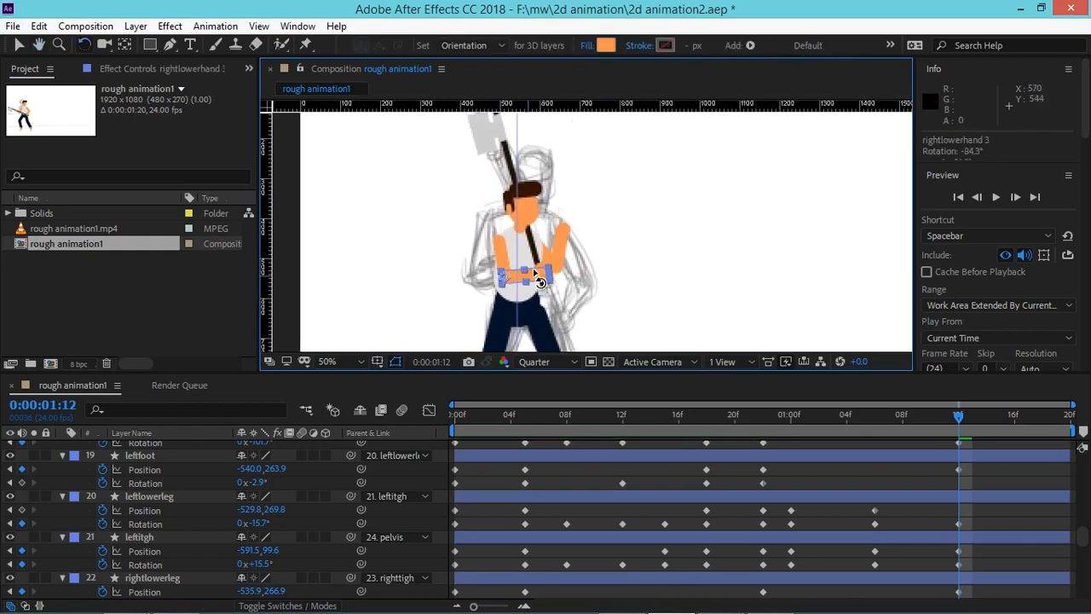
Step: Move head 3 and neck 3 beneath rightupperhand 3 in the layer order so the axe passes in front of the face
click(553, 195)
click(521, 180)
key(v)
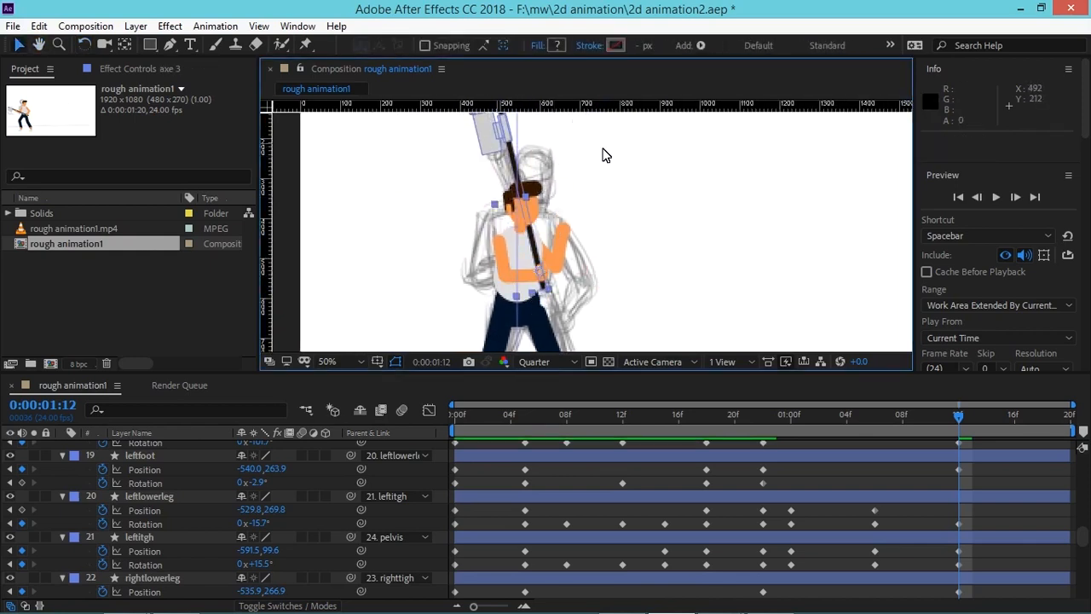
drag(1082, 535, 1080, 438)
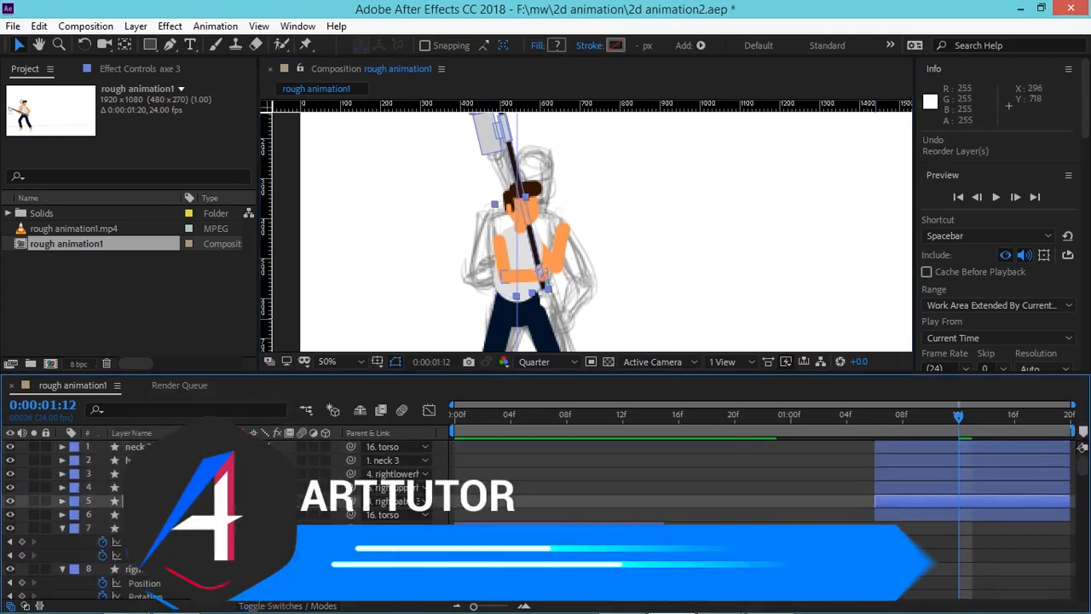
drag(130, 459, 129, 514)
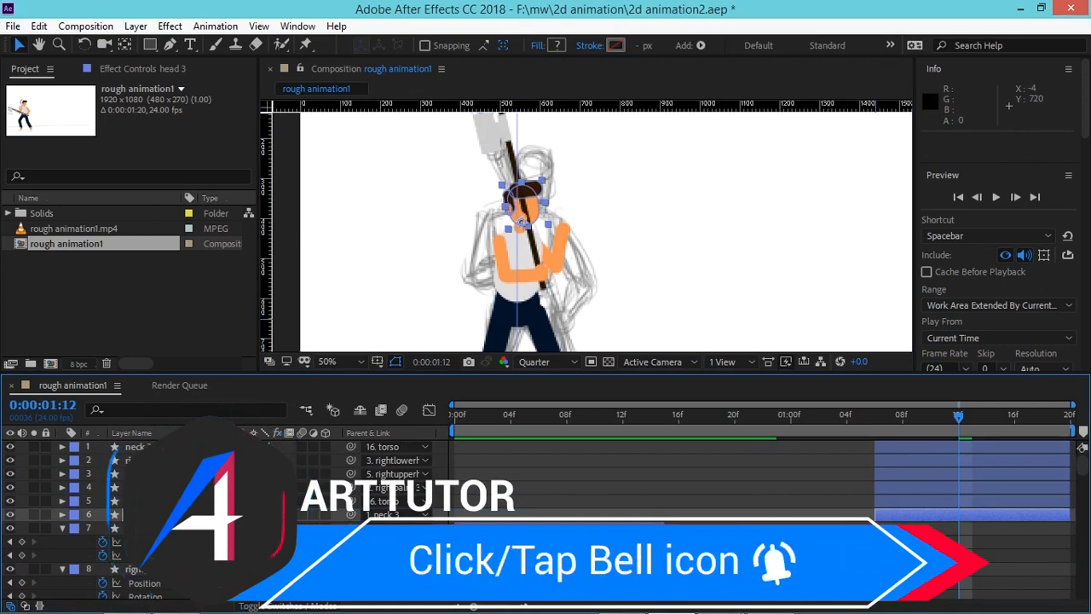
click(132, 446)
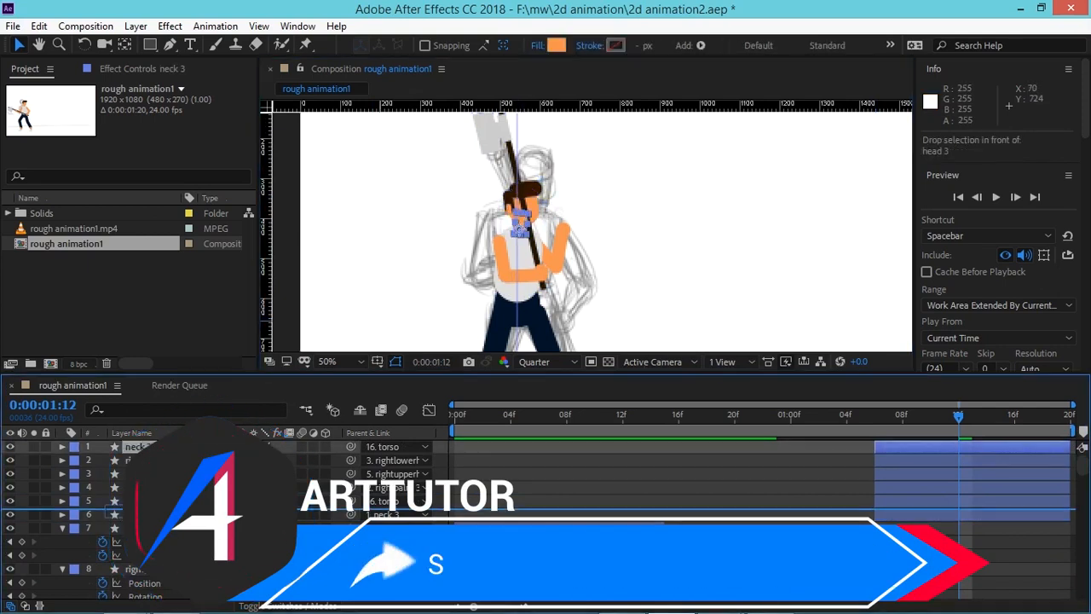
drag(133, 447, 132, 521)
click(653, 227)
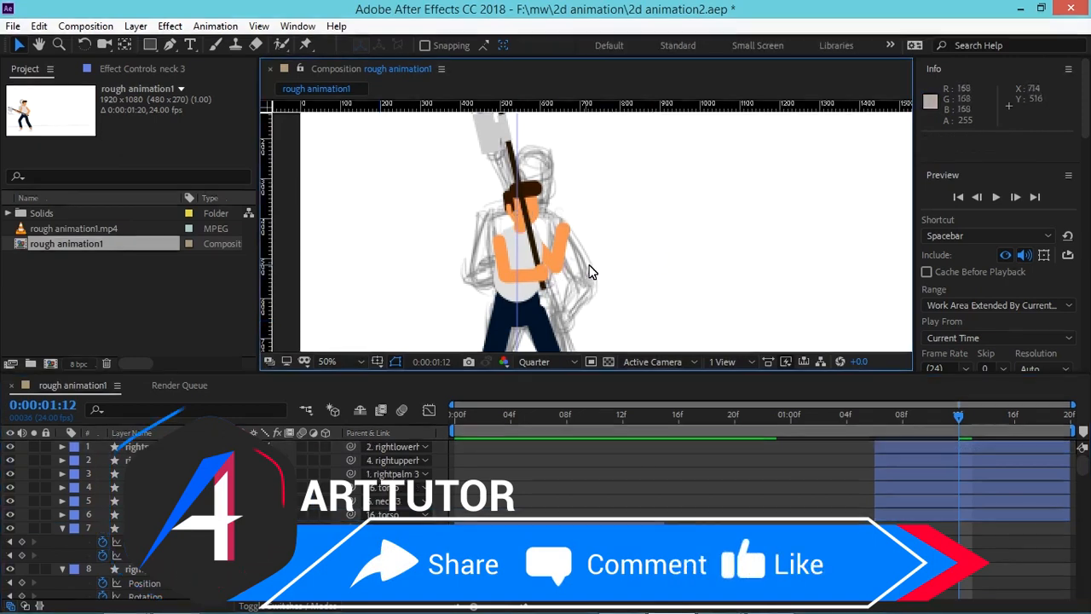
Step: Rotate rightupperhand 3 outward and rightlowerhand 3 so the axe stands nearly upright in front of the face at 0:00:01:12
click(85, 45)
drag(503, 260, 490, 263)
drag(511, 285, 538, 297)
Step: Rotate leftupperhand 2 and leftlowerhand so the left arm bends across the torso to the axe handle at 0:00:01:12
click(535, 270)
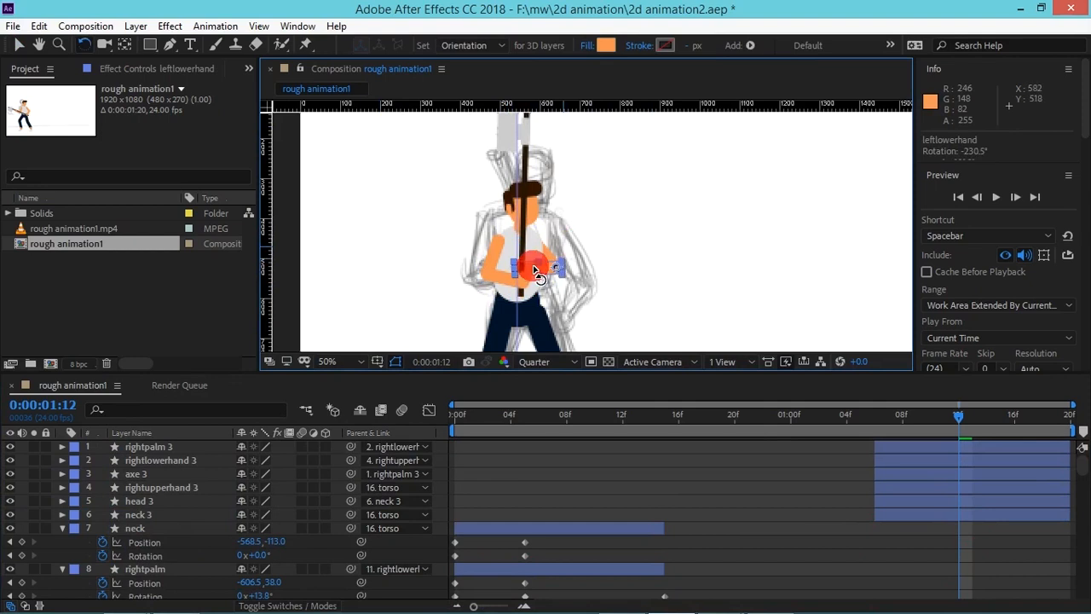
drag(509, 281, 531, 271)
click(557, 253)
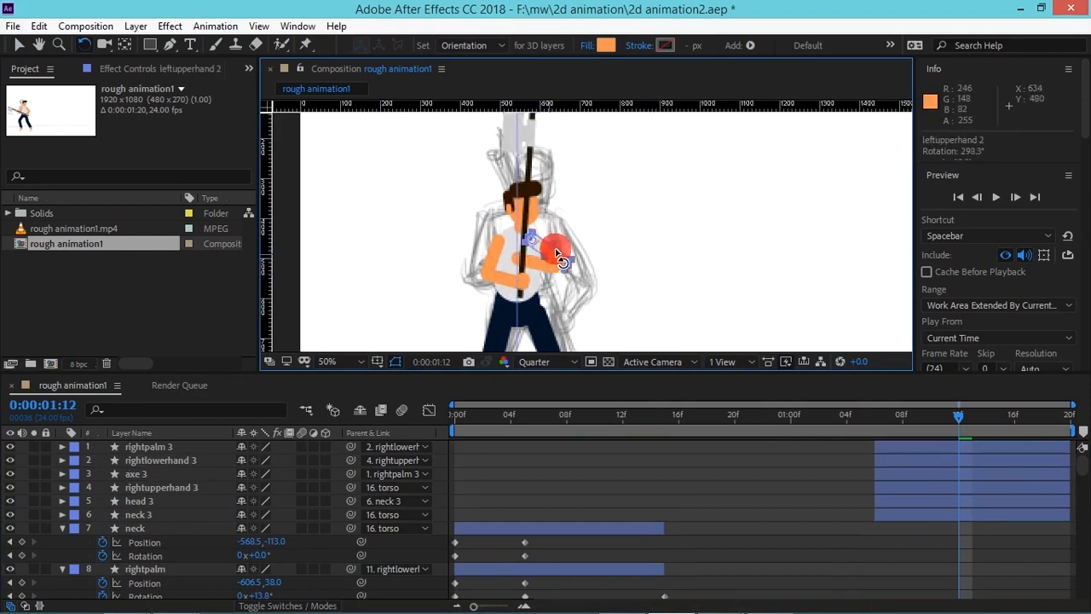
drag(596, 243, 553, 279)
Step: Adjust leftlowerhand at 0:00:01:12 to position -593.2, 41.3 and rotation -206.5° so it meets the elbow and grips the handle
drag(1083, 451, 1079, 511)
key(period)
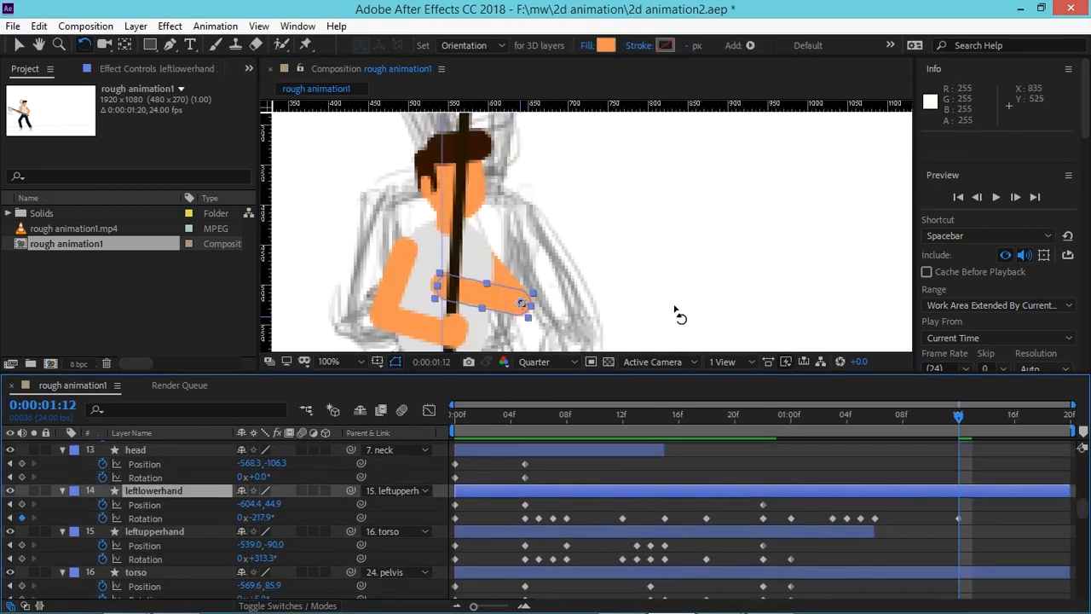
key(shift+Right)
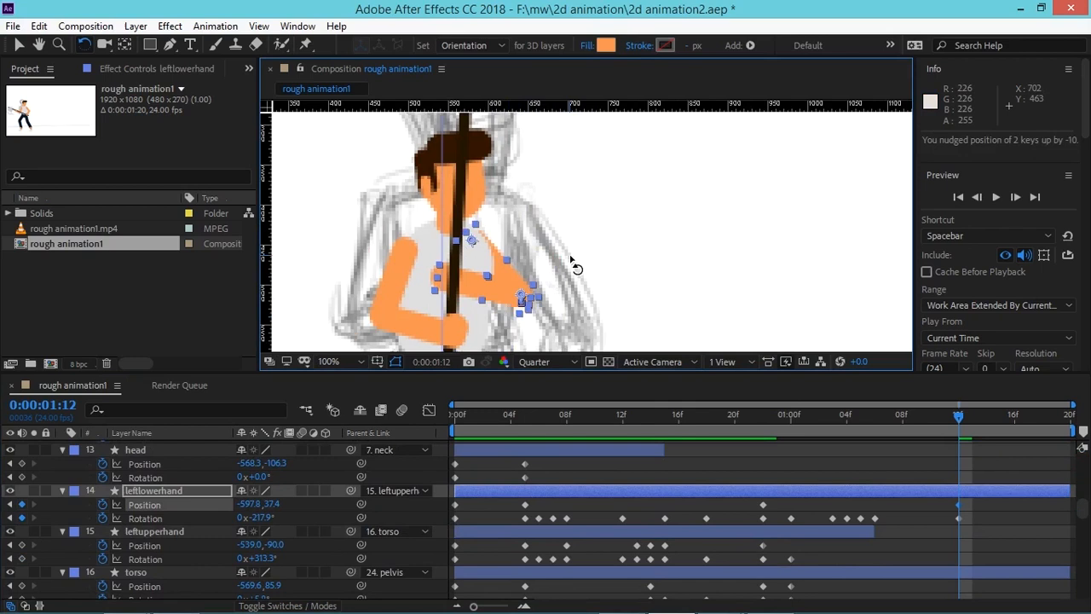
click(647, 249)
drag(483, 287, 478, 272)
click(564, 237)
click(452, 271)
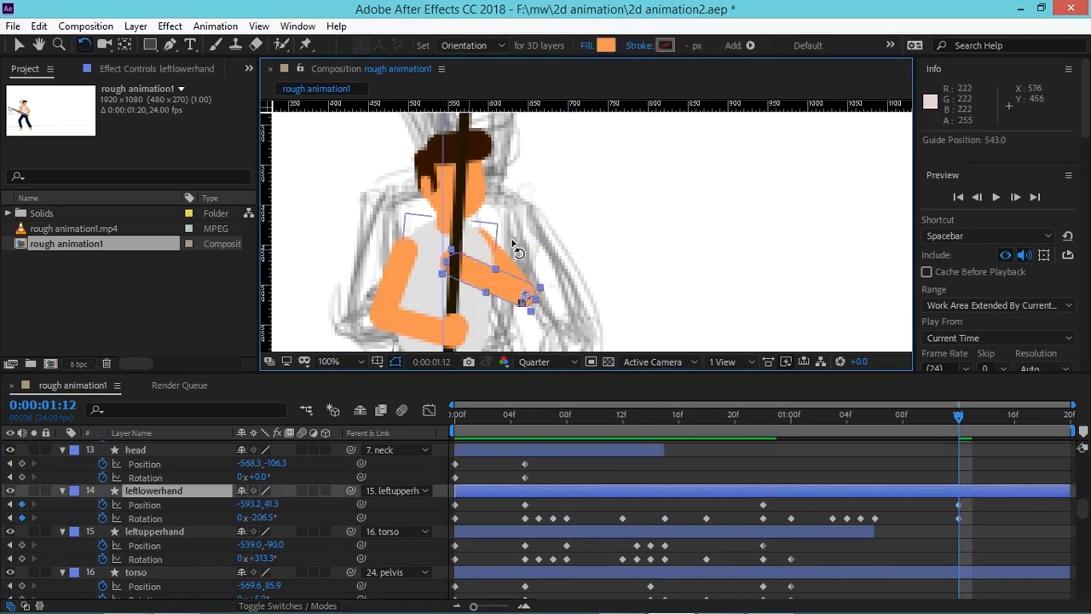
click(525, 239)
click(503, 290)
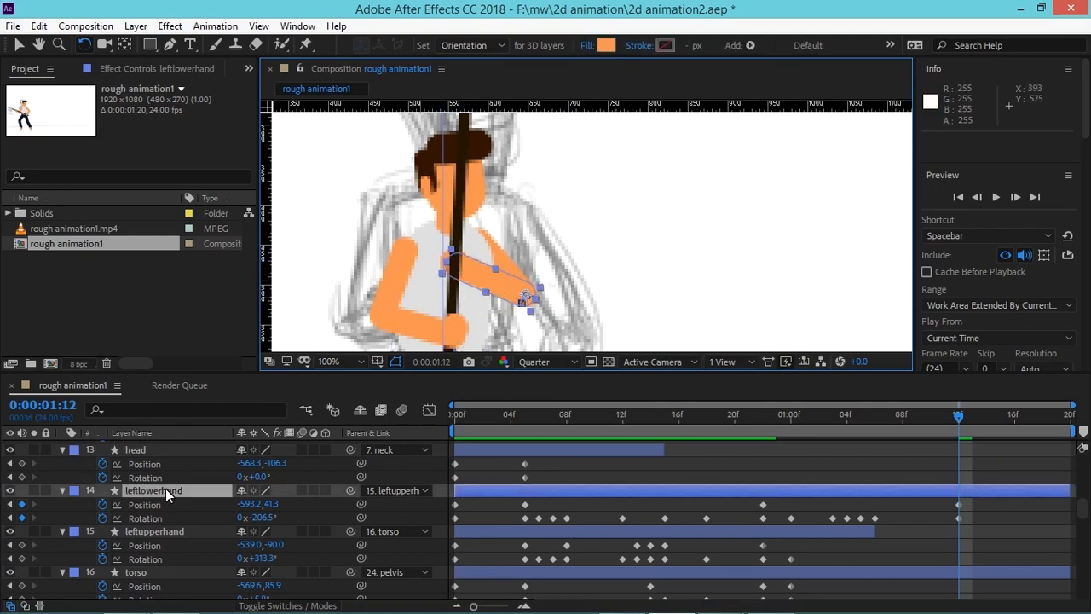
Step: Split the leftpalm layer at 0:00:01:06 and bring its second part to the top of the layer order
drag(1081, 507, 1082, 461)
click(203, 510)
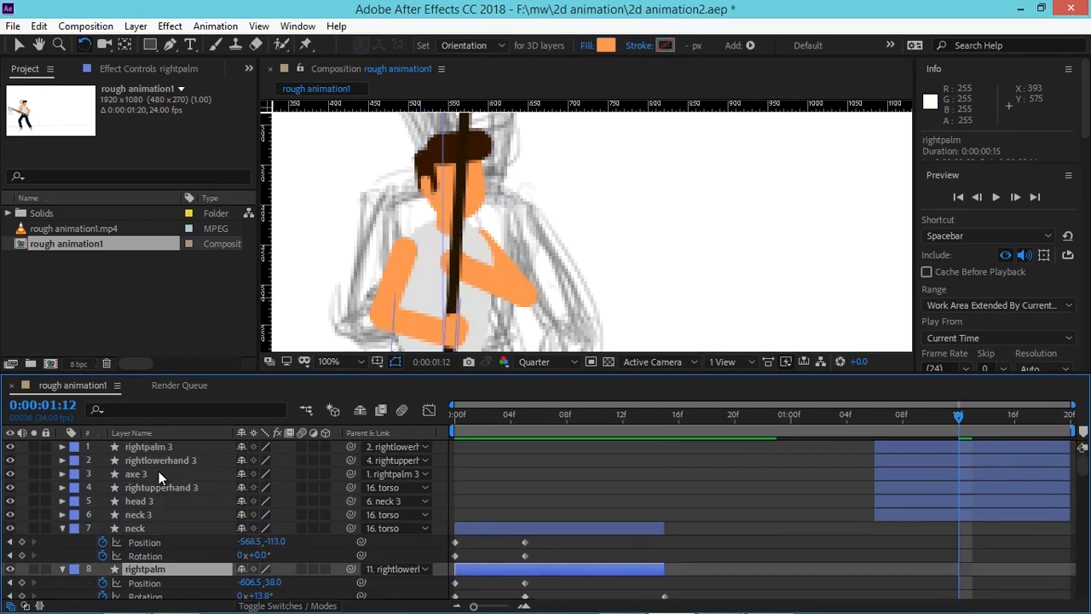
drag(1081, 464, 1083, 480)
click(215, 474)
mouse_move(857, 418)
mouse_down()
mouse_move(895, 422)
mouse_move(848, 420)
mouse_up()
key(space)
drag(750, 279, 755, 196)
drag(847, 416, 873, 413)
key(w)
drag(564, 181, 563, 183)
click(857, 475)
key(ctrl+shift+d)
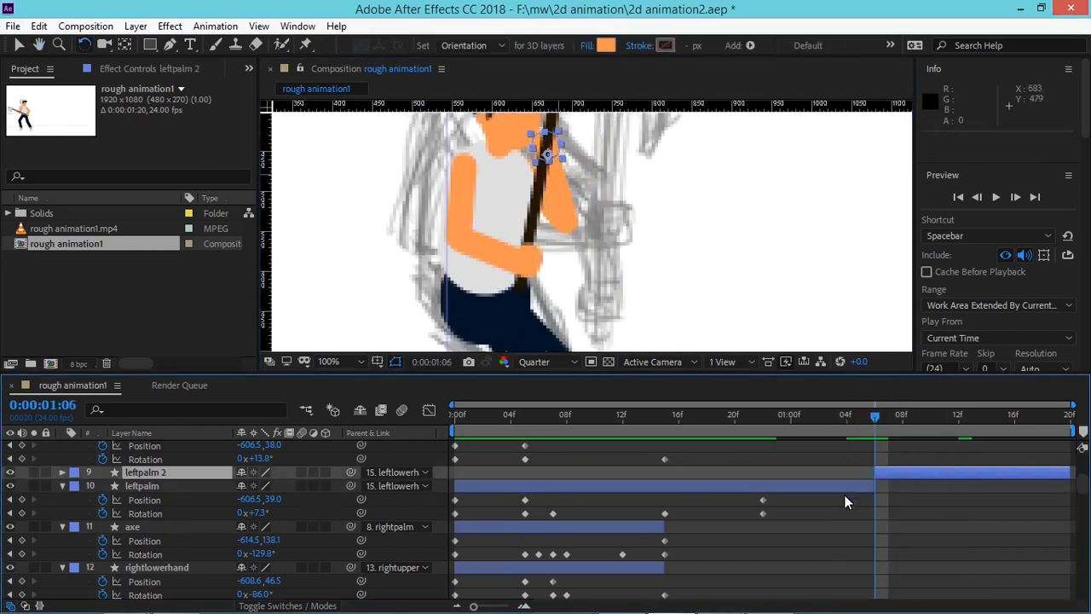
key(ctrl+shift+])
Step: Go to 0:00:01:15, fit the whole frame in view and end the work area at 0:00:01:14
click(840, 288)
drag(874, 417, 1006, 449)
scroll(742, 261, down, 4)
click(961, 418)
drag(1084, 466, 1065, 394)
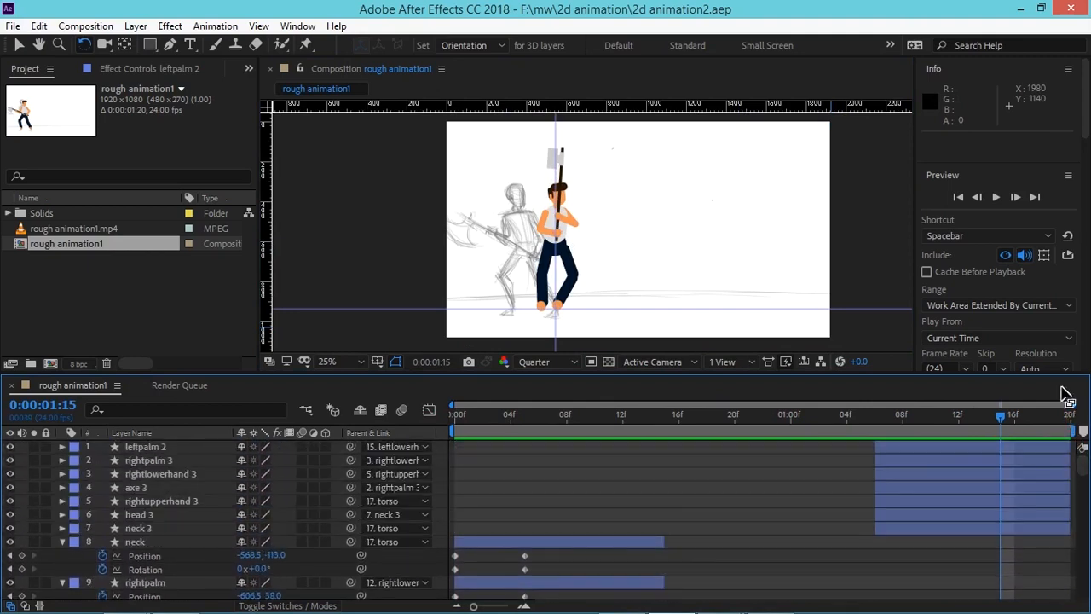
key(h)
mouse_move(848, 262)
mouse_down()
mouse_move(554, 234)
mouse_move(585, 267)
mouse_move(726, 268)
mouse_up()
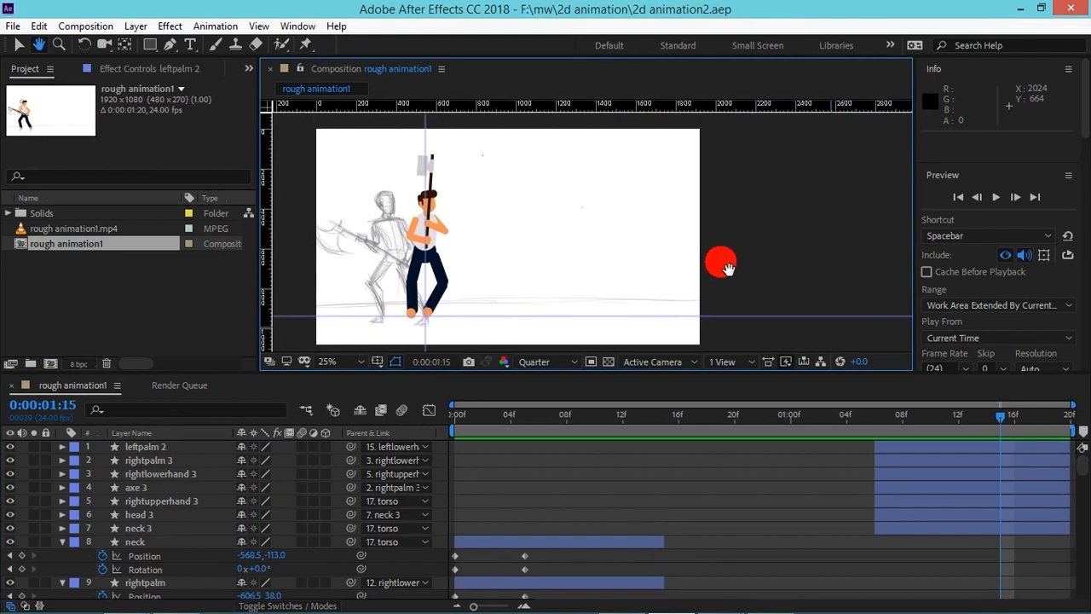
key(w)
key(n)
drag(1019, 434, 1004, 434)
Step: Hide the three rough animation1.mp4 reference layers and preview the character animation
mouse_move(1081, 465)
mouse_down()
mouse_move(1064, 577)
mouse_move(1012, 594)
mouse_up()
drag(10, 563, 10, 537)
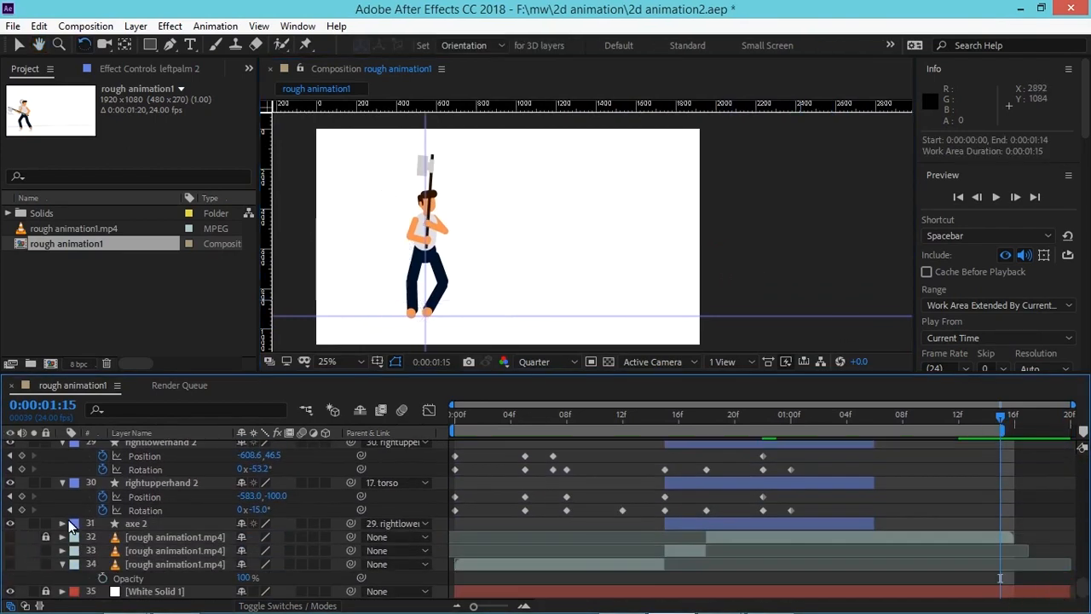
key(space)
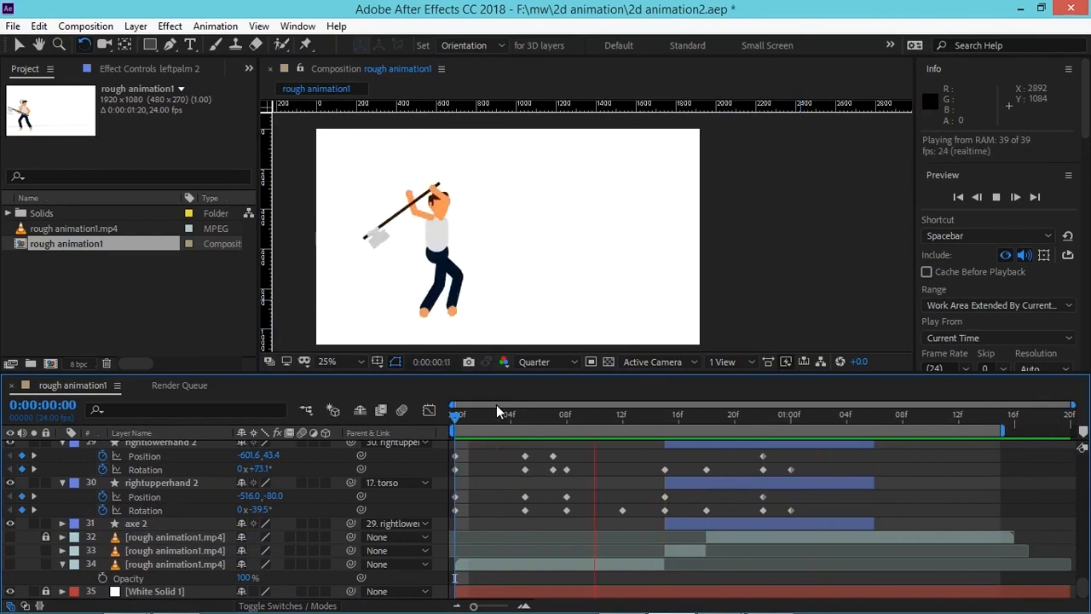
click(464, 417)
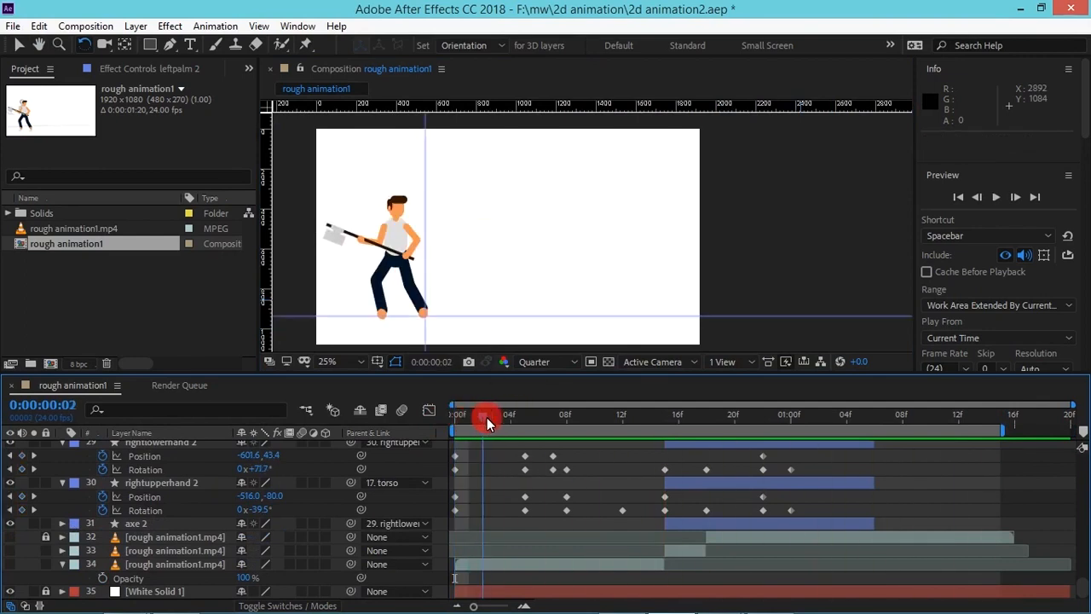
Step: Collapse the expanded properties of the layers throughout the timeline
click(63, 483)
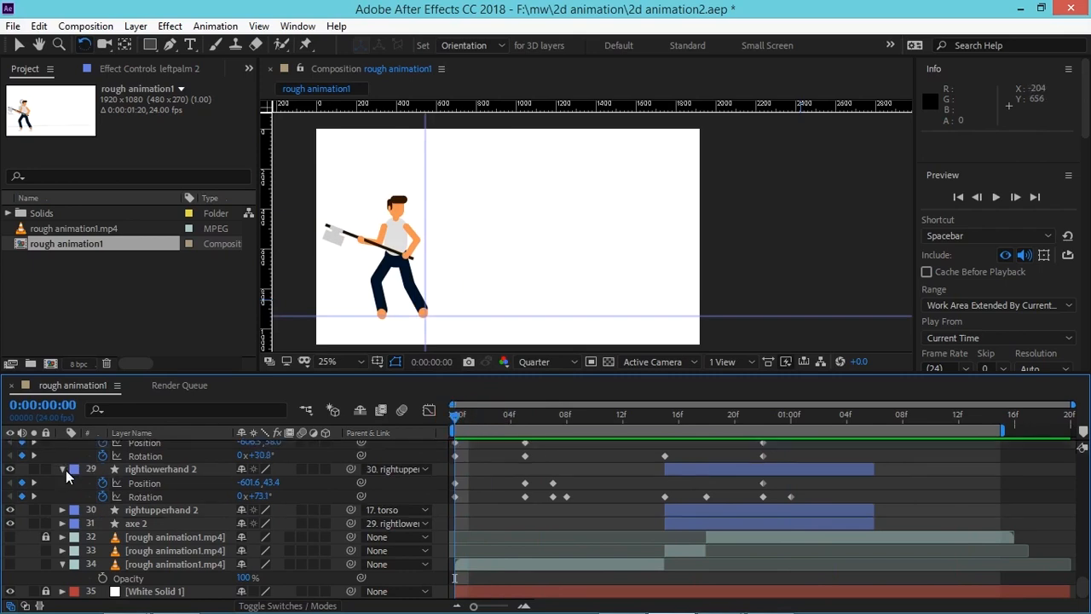
click(63, 468)
click(63, 455)
click(63, 443)
click(62, 564)
click(63, 444)
drag(1081, 582, 1082, 466)
click(64, 494)
click(64, 508)
click(65, 522)
click(65, 536)
click(65, 548)
click(65, 562)
click(63, 576)
click(65, 503)
click(63, 516)
click(63, 531)
click(63, 544)
click(63, 557)
click(63, 571)
click(63, 585)
click(63, 515)
click(63, 528)
click(63, 542)
click(63, 556)
Step: Select the first axe layer and show only its keyframed Position and Rotation properties
click(345, 248)
key(v)
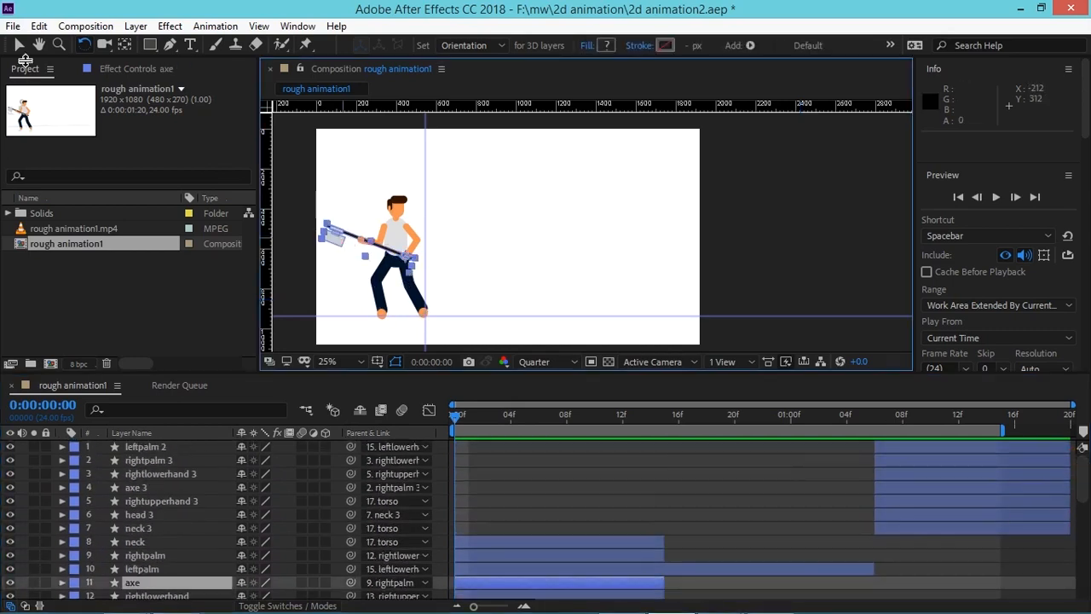
click(61, 582)
click(75, 523)
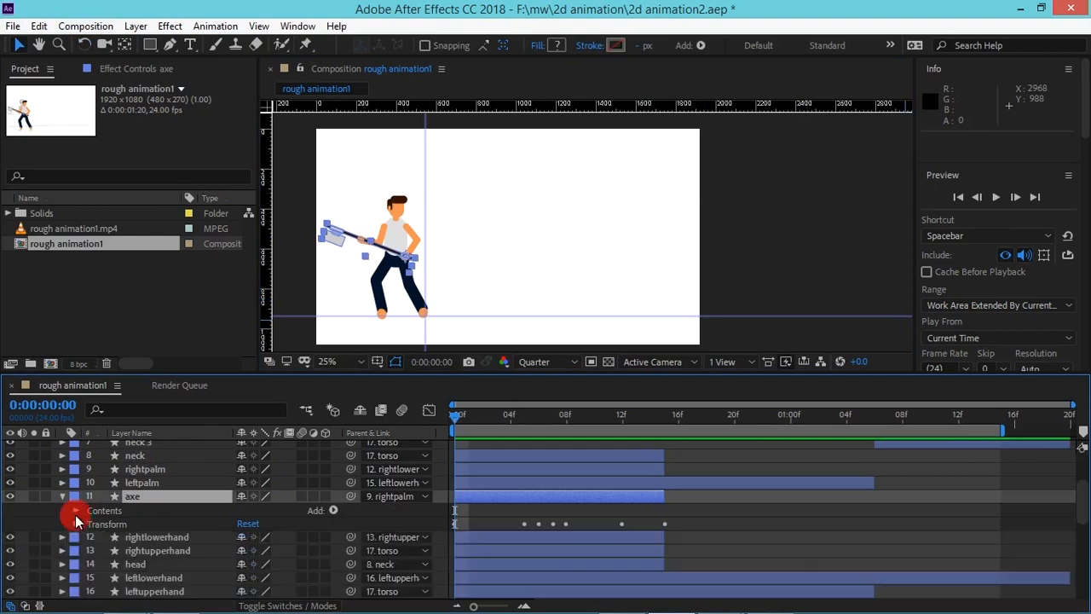
click(75, 509)
drag(470, 417, 606, 423)
key(Home)
click(540, 305)
click(514, 499)
key(u)
Step: Rotate the axe at 0:00:00:11 and to -168.9° at 0:00:00:13, adding rotation keyframes to smooth its swing
key(w)
drag(401, 230, 379, 150)
click(628, 422)
click(639, 416)
click(650, 416)
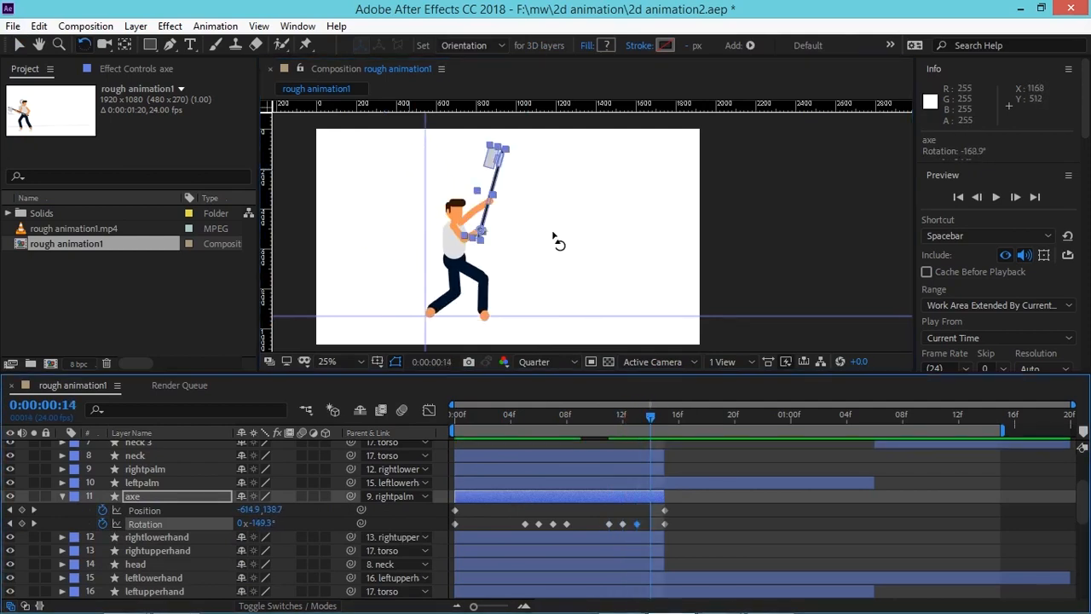
click(571, 247)
Step: Select the axe at 0:00:00:07 and expand its Contents to list the rectangles that form it
click(655, 417)
drag(654, 426, 560, 443)
scroll(572, 365, up, 2)
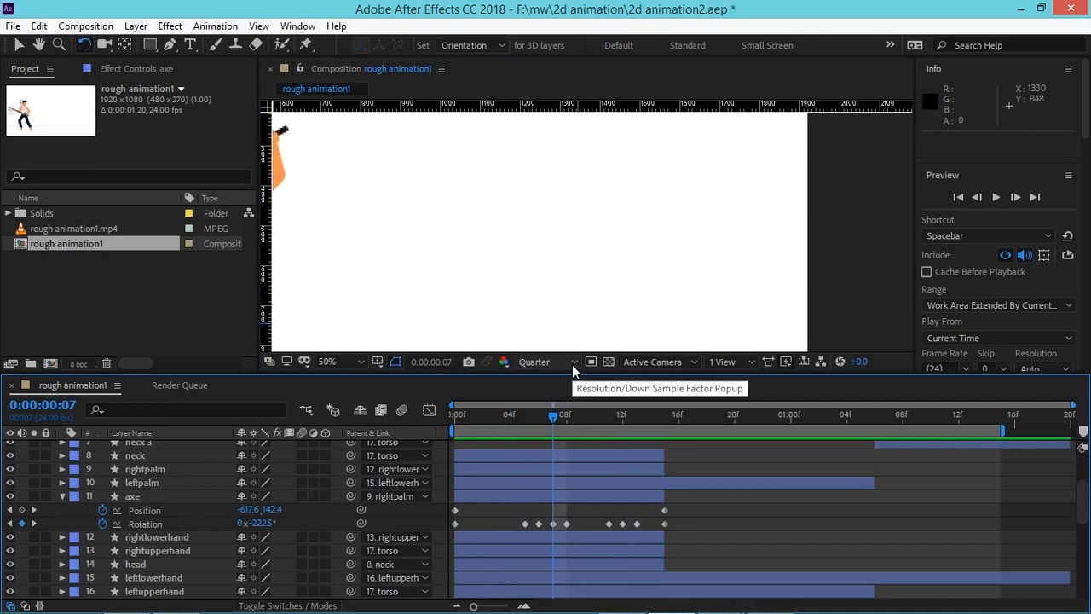
drag(499, 178, 571, 258)
key(v)
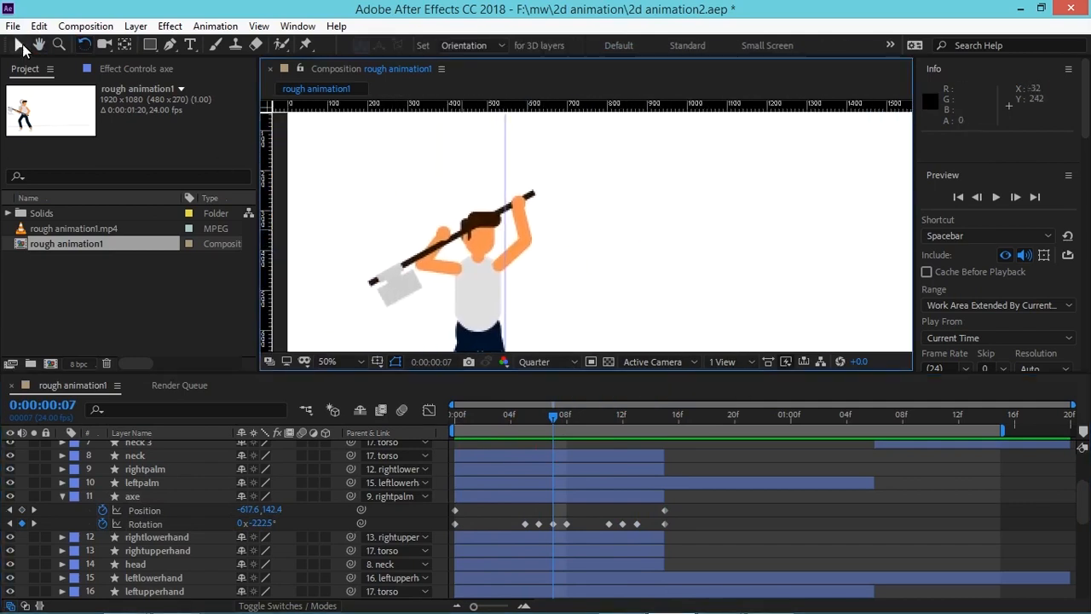
click(405, 290)
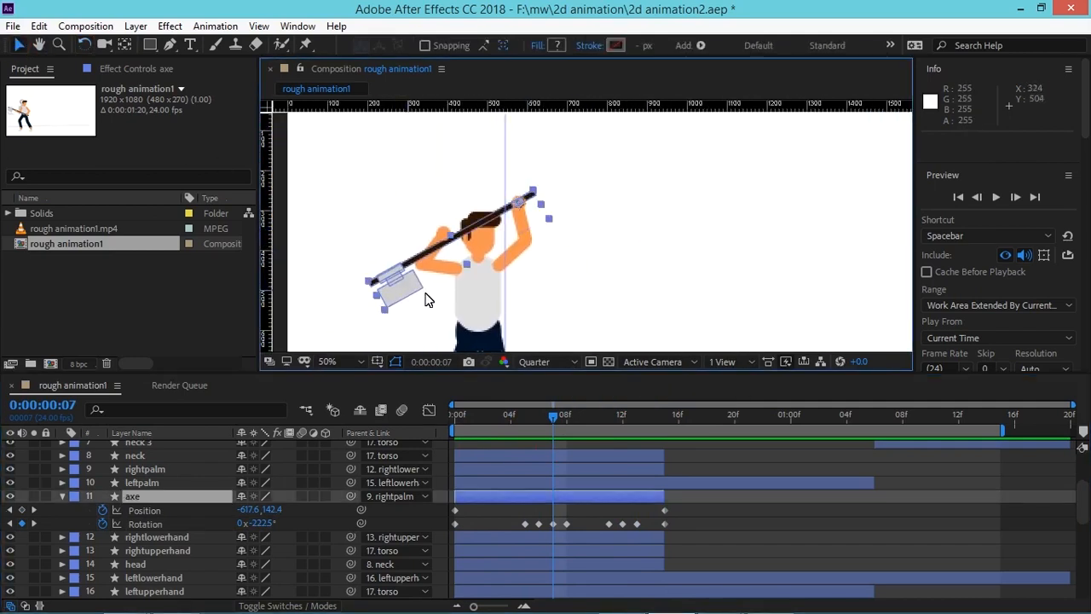
click(64, 497)
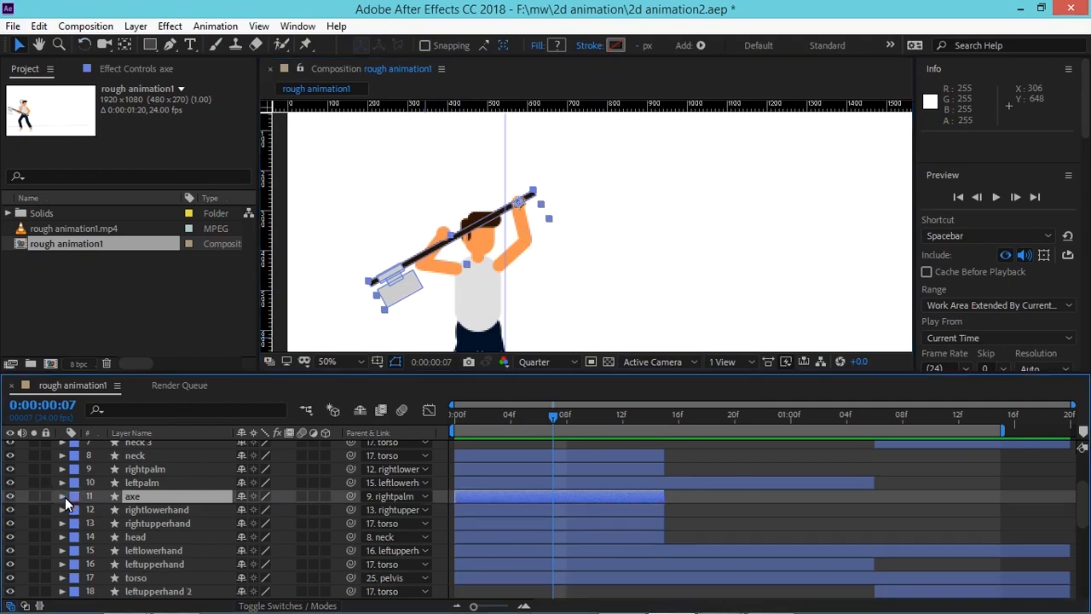
click(64, 497)
click(76, 522)
click(102, 512)
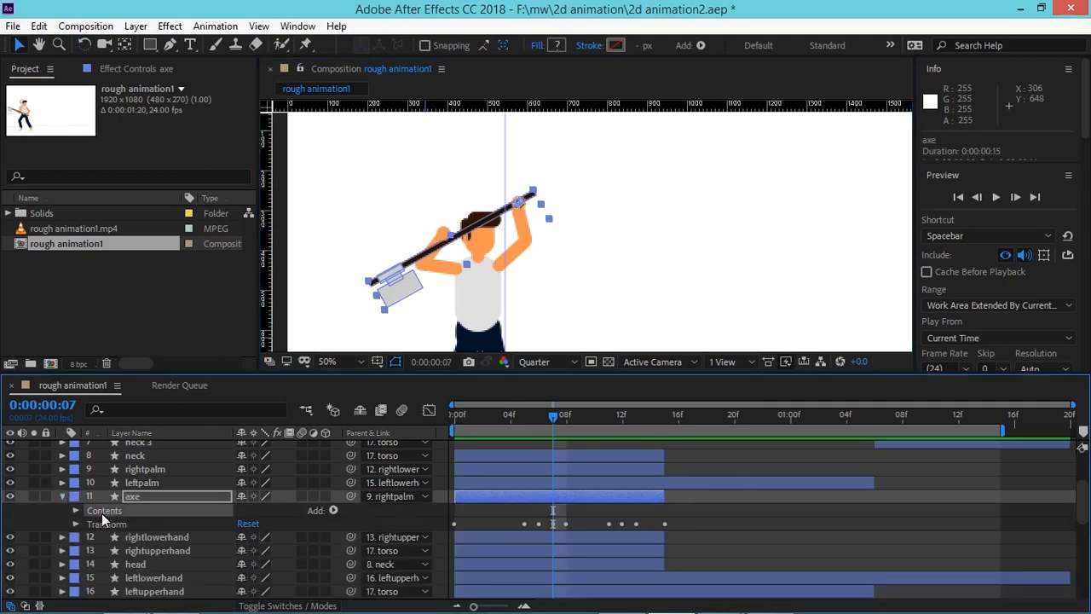
click(77, 511)
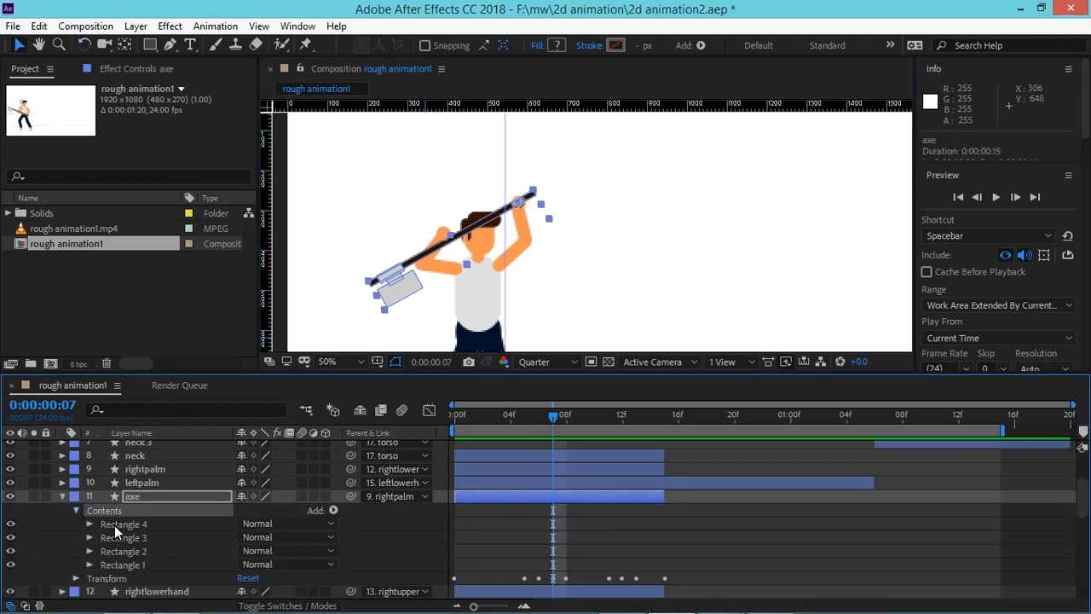
Step: Look into Rectangle 4's properties, then select Rectangle 4 and Rectangle 3 together in the axe's contents
click(111, 525)
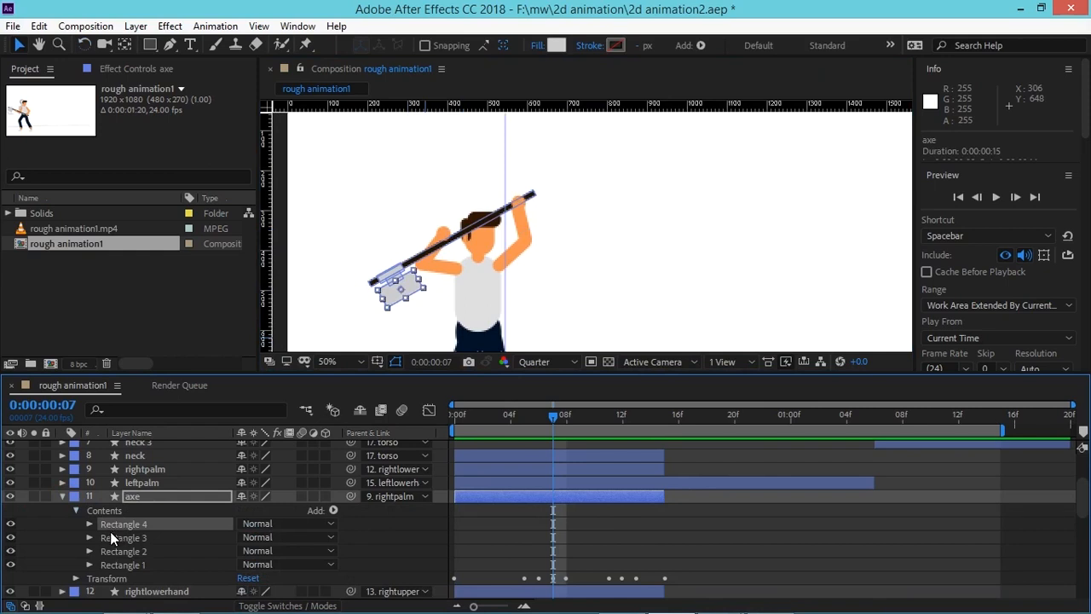
click(89, 525)
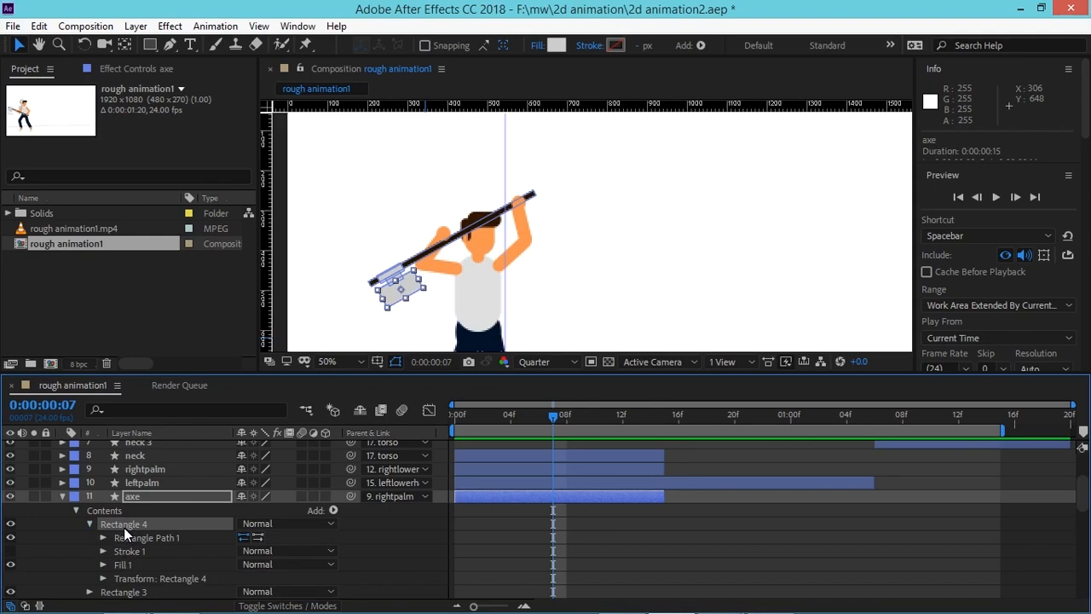
click(126, 538)
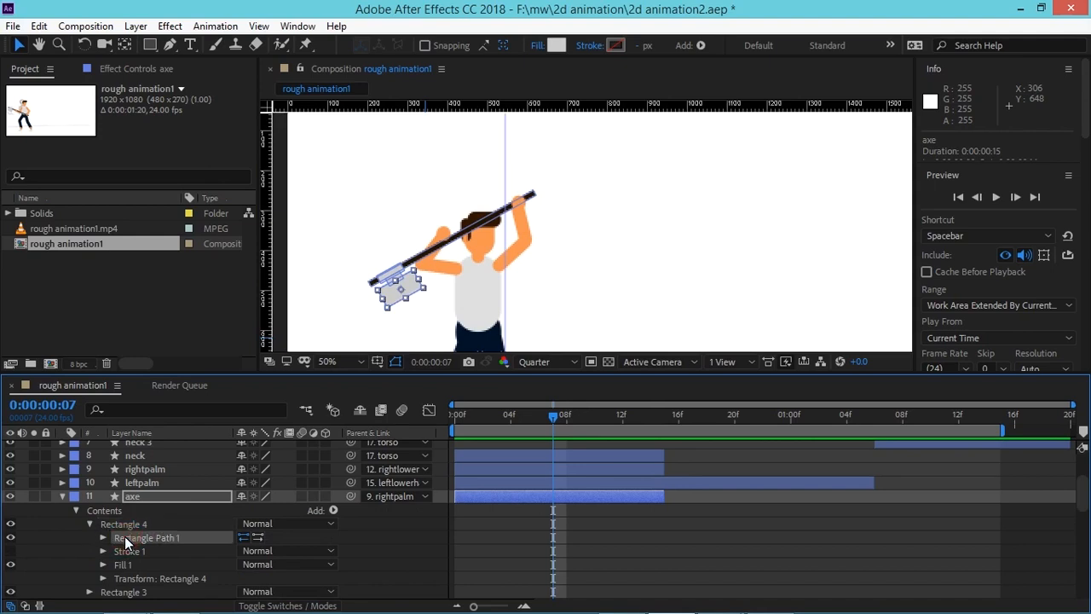
click(90, 524)
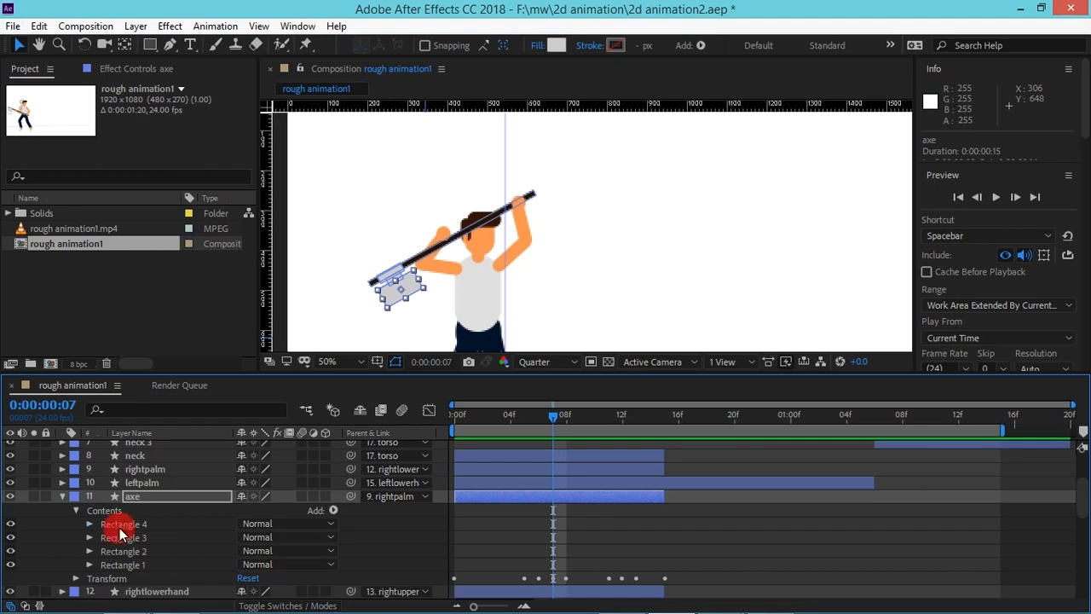
click(118, 528)
click(119, 536)
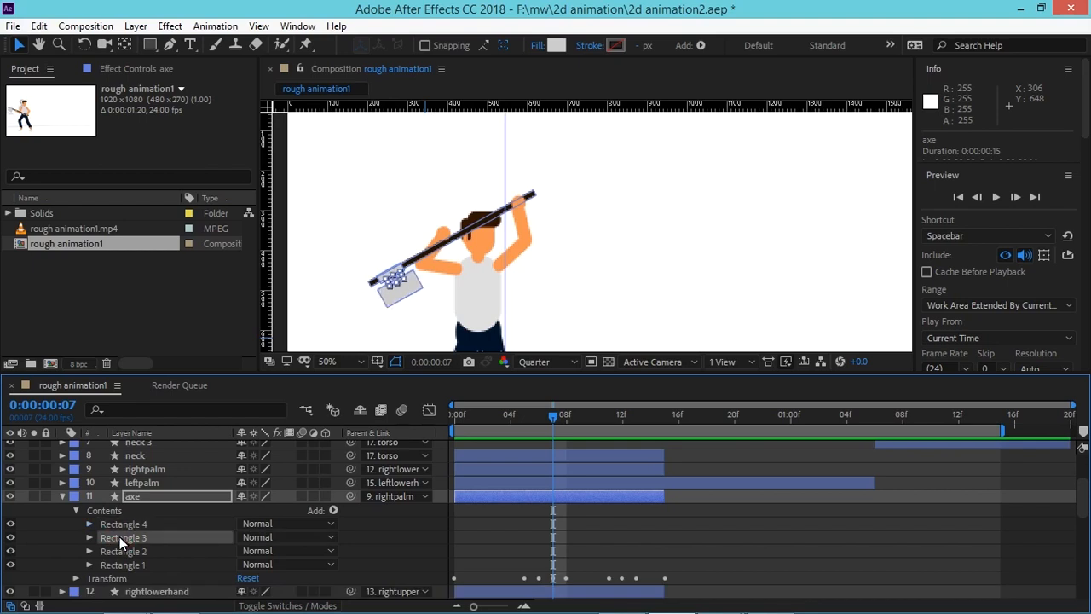
shift+click(128, 524)
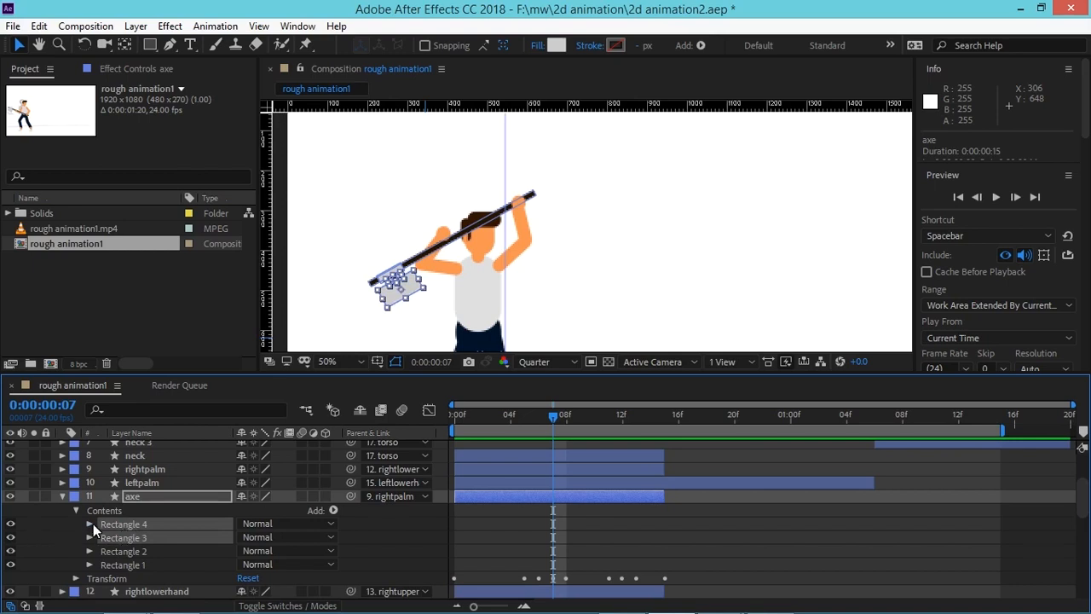
Step: Start Position and Rotation keyframes in the transform of the axe's Rectangle 4 at 0:00:00:07
click(91, 524)
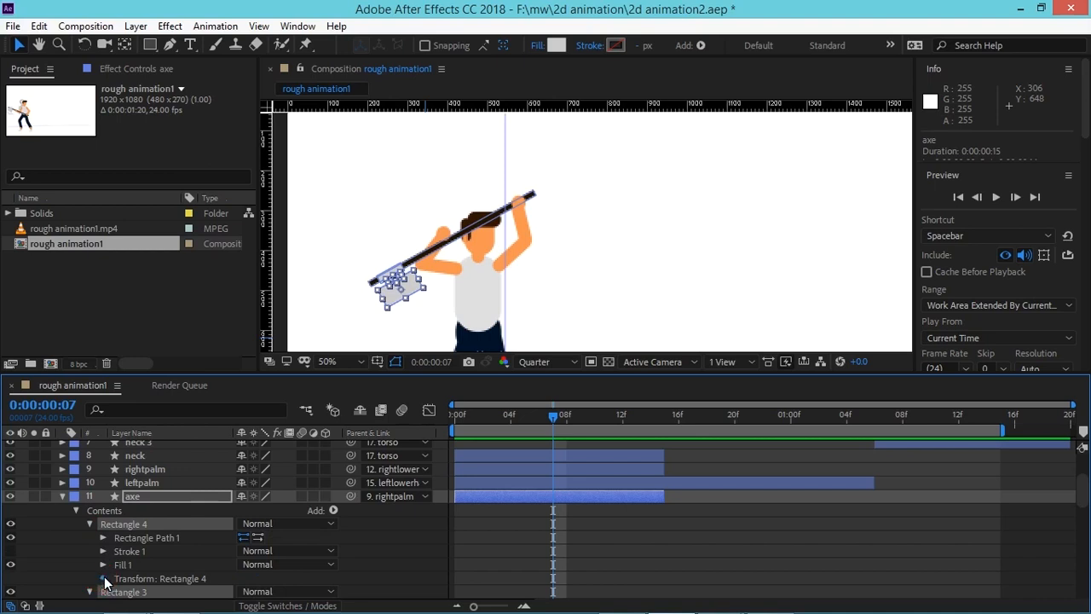
click(104, 578)
click(130, 524)
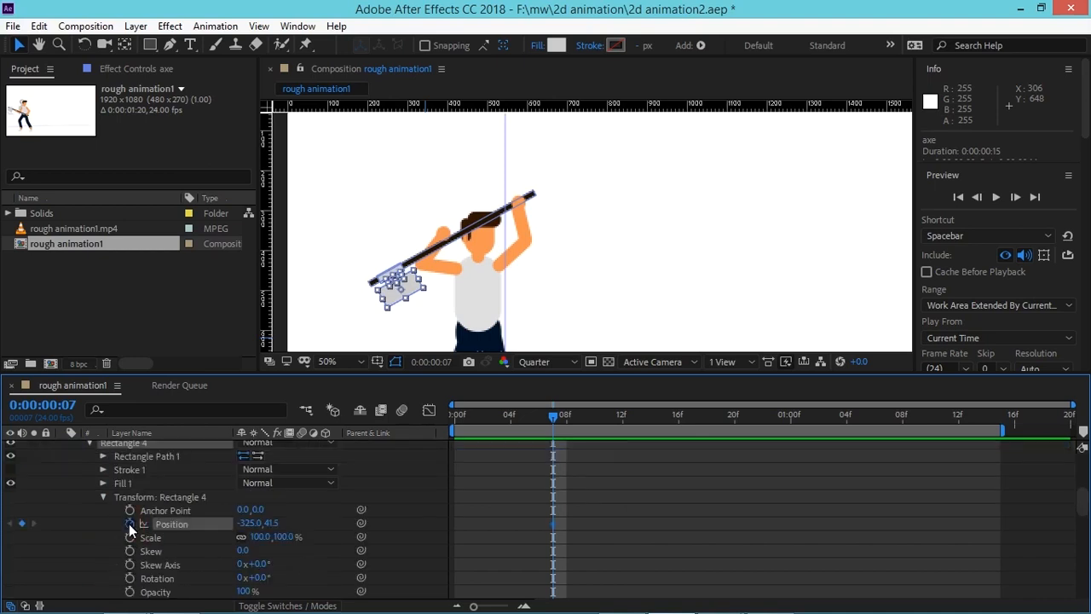
click(129, 578)
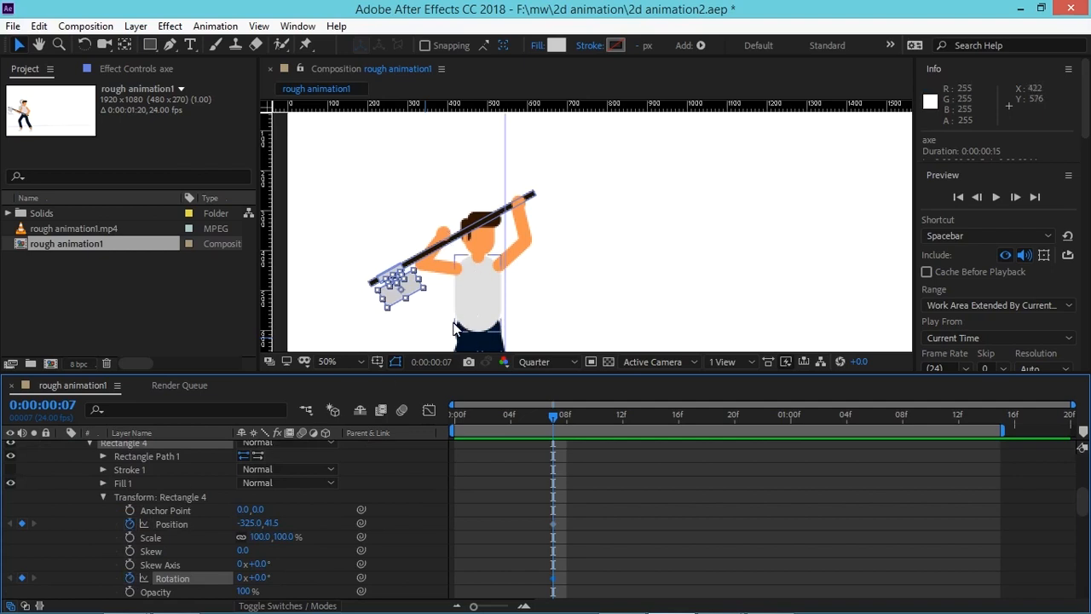
Step: Collapse the Rectangle 4 transform and the Rectangle 3 group in the axe's contents
click(188, 496)
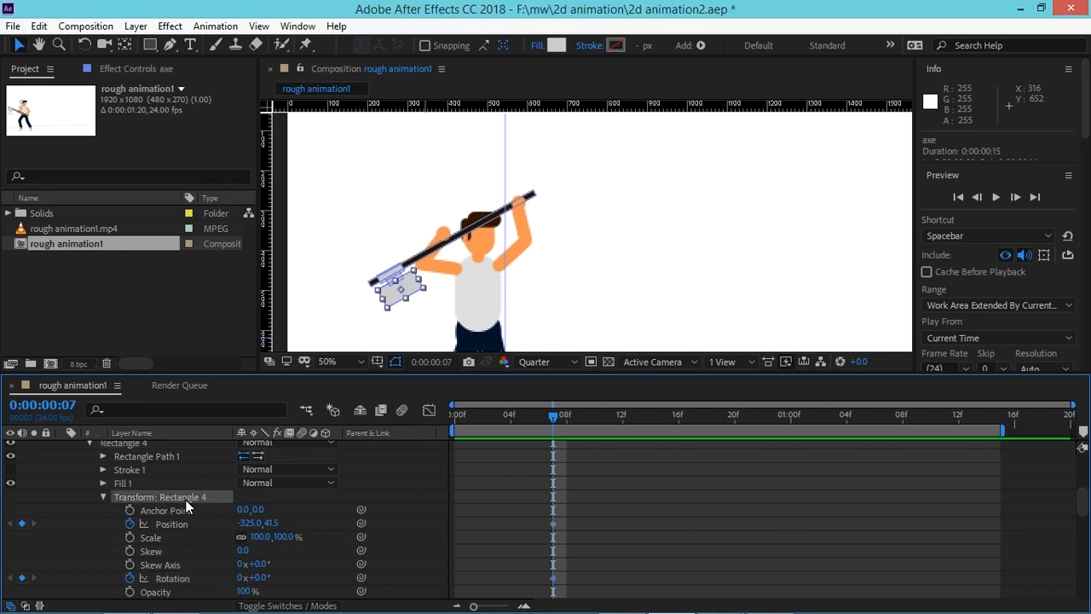
click(186, 483)
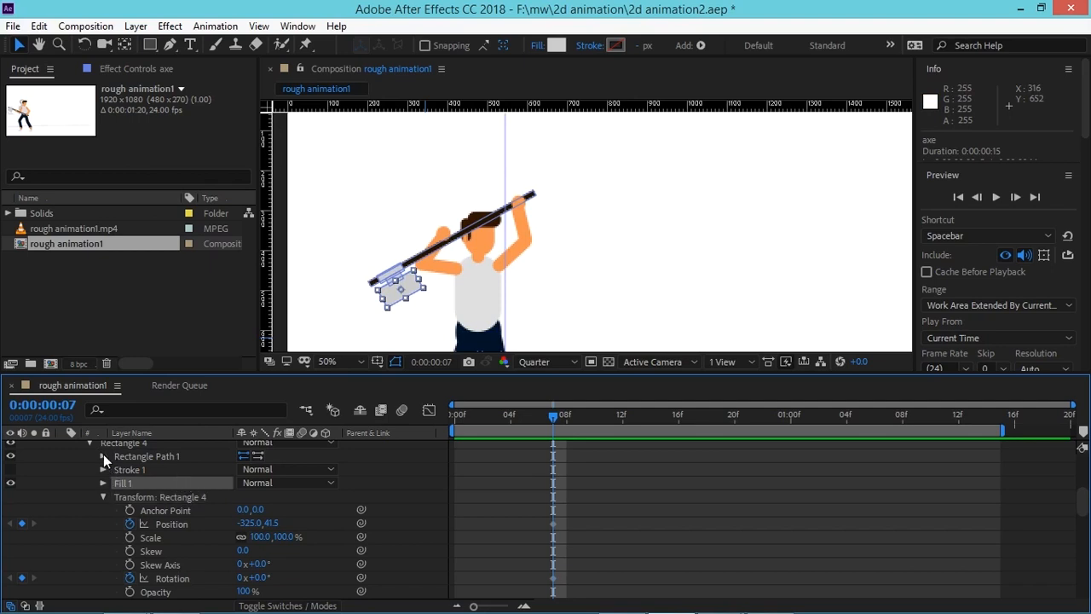
click(103, 497)
click(94, 509)
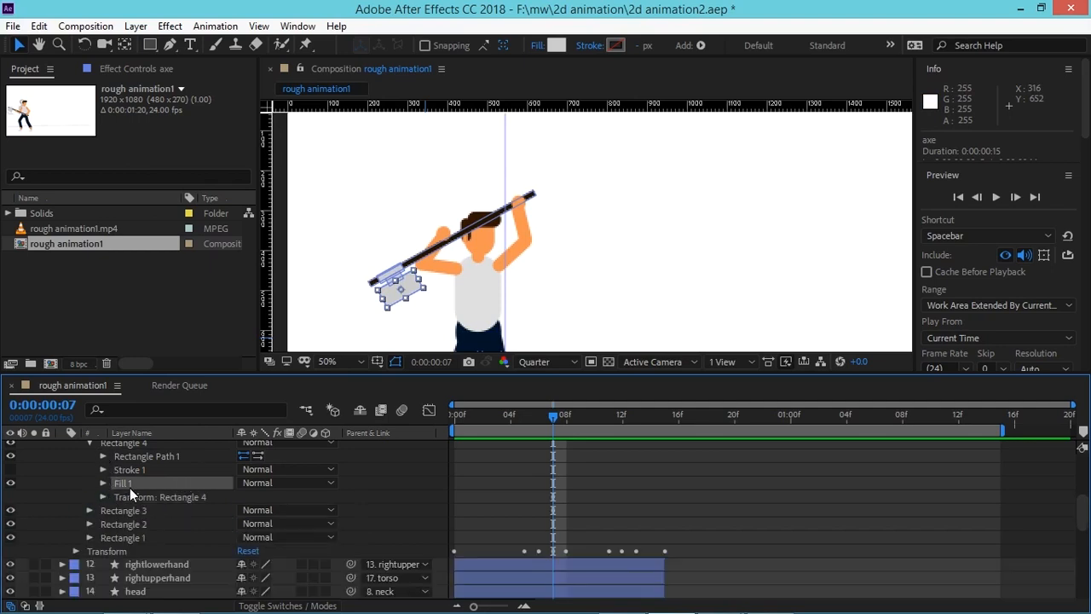
Step: Look into Rectangle 3's path properties in the axe's contents, then collapse the Rectangle 3 and Rectangle 4 groups
drag(1082, 513, 1081, 501)
click(140, 492)
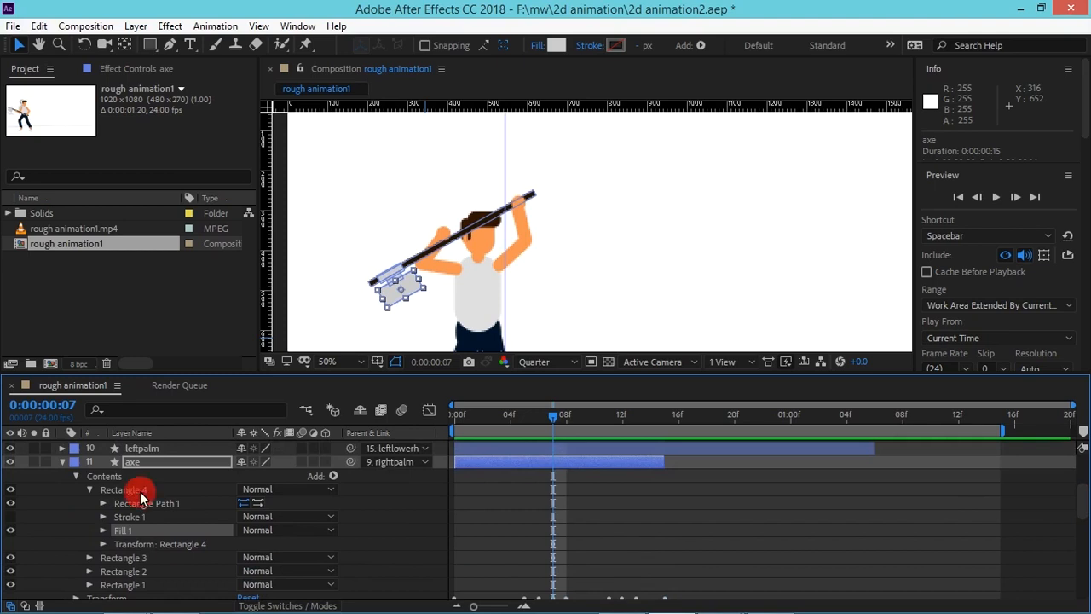
click(143, 558)
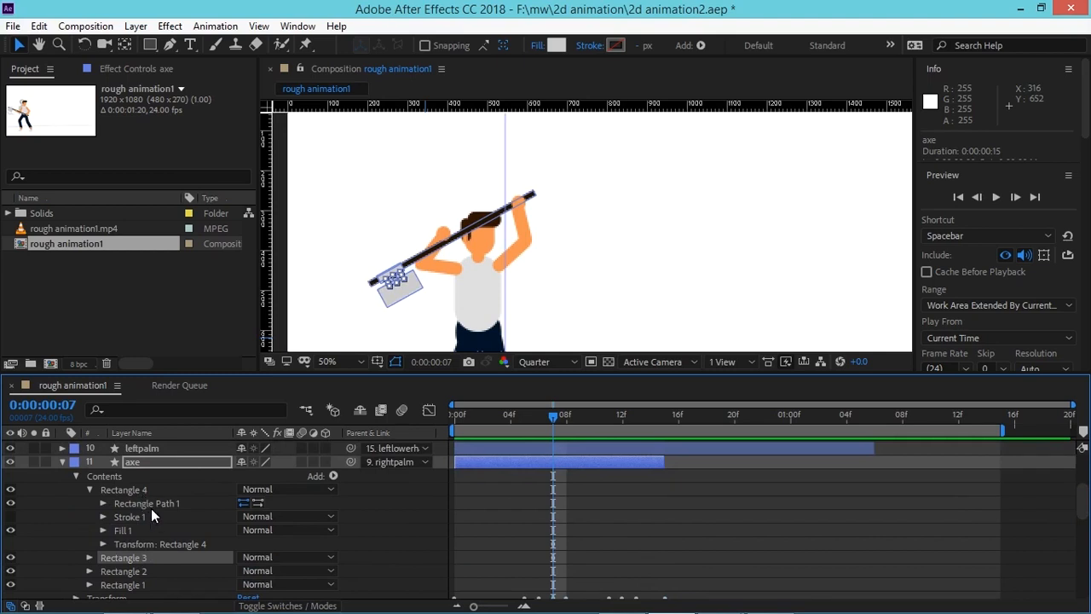
click(89, 558)
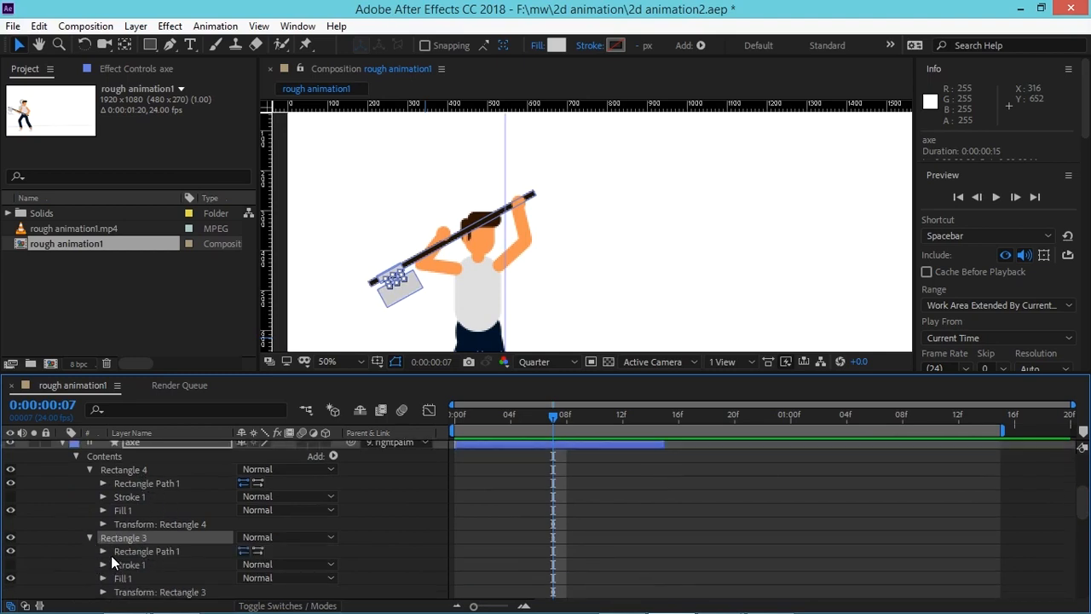
click(142, 554)
click(104, 552)
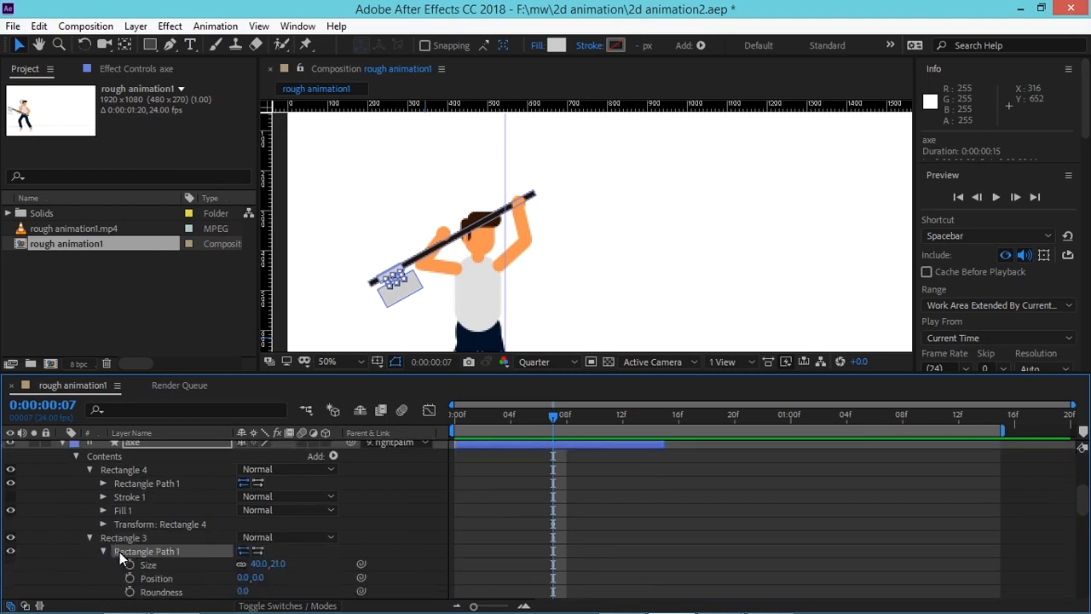
click(89, 537)
click(89, 469)
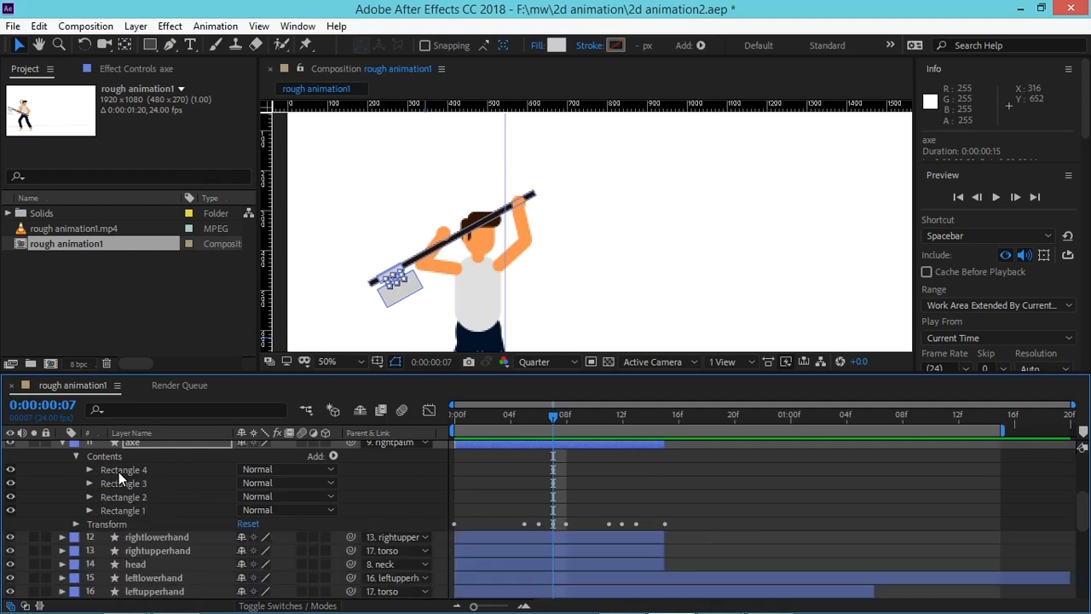
Step: Select Rectangle 4 and Rectangle 3 together in the axe's contents and show only the axe's keyframed properties
click(123, 470)
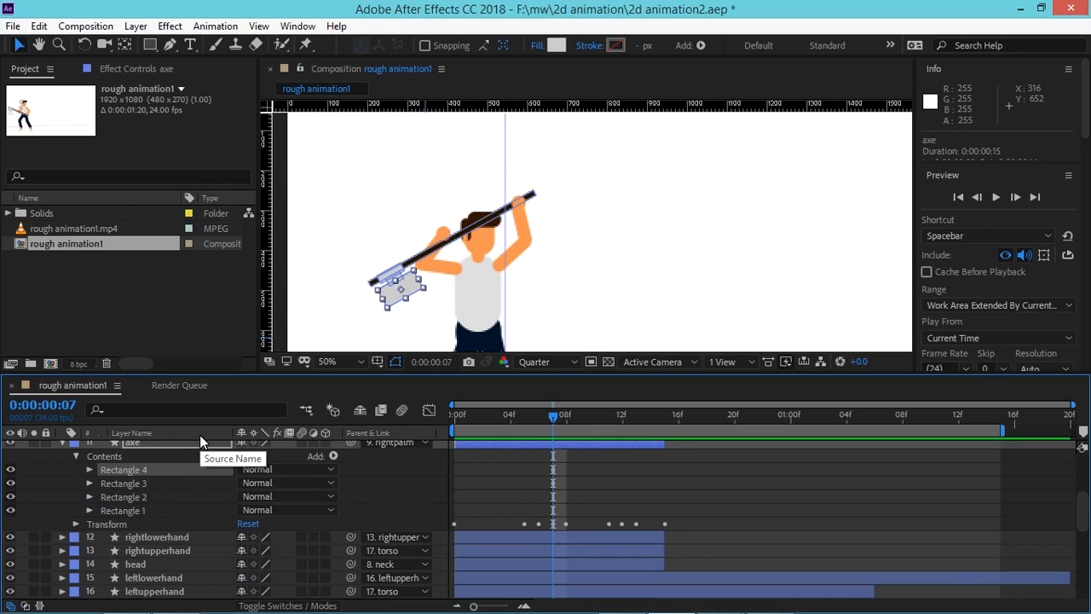
click(150, 484)
shift+click(153, 470)
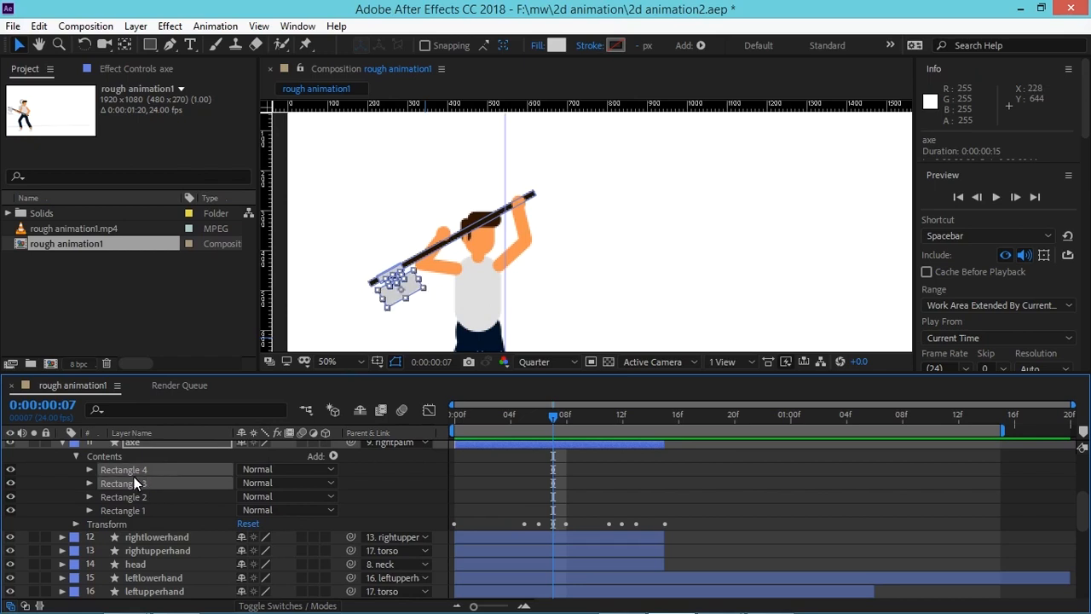
click(89, 470)
click(102, 525)
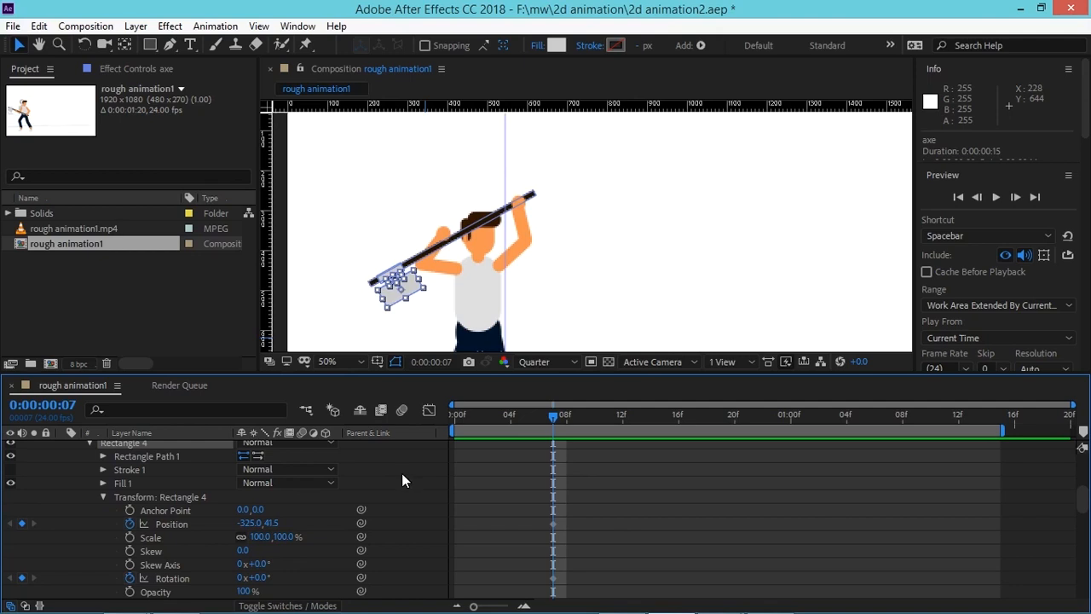
key(u)
scroll(536, 478, up, 1)
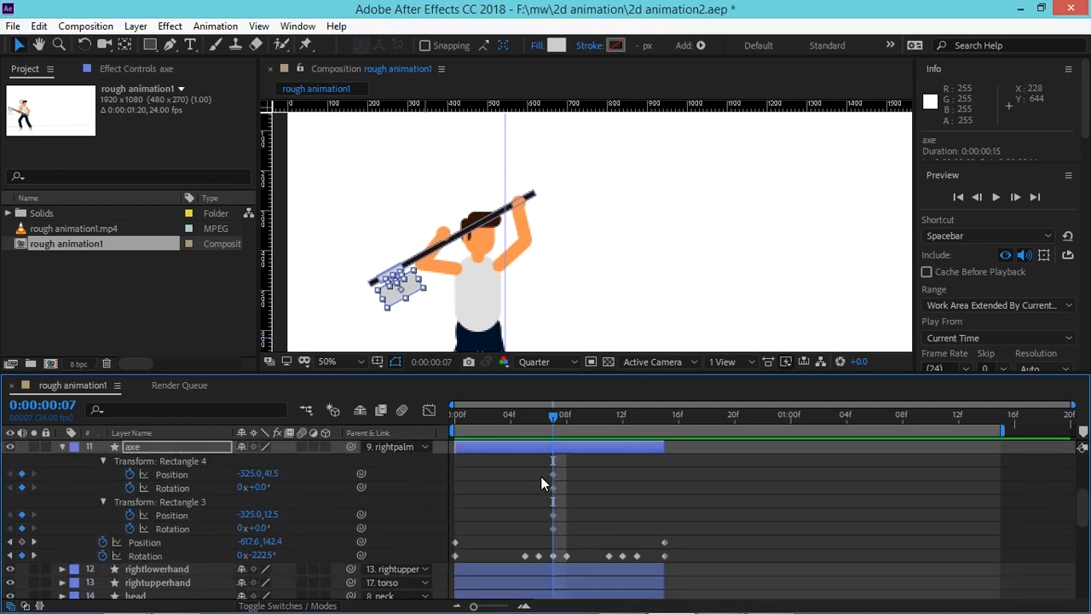
Step: Check the Position and Rotation keyframes of both rectangles at 0:00:00:07, then go to 0:00:00:06
click(590, 487)
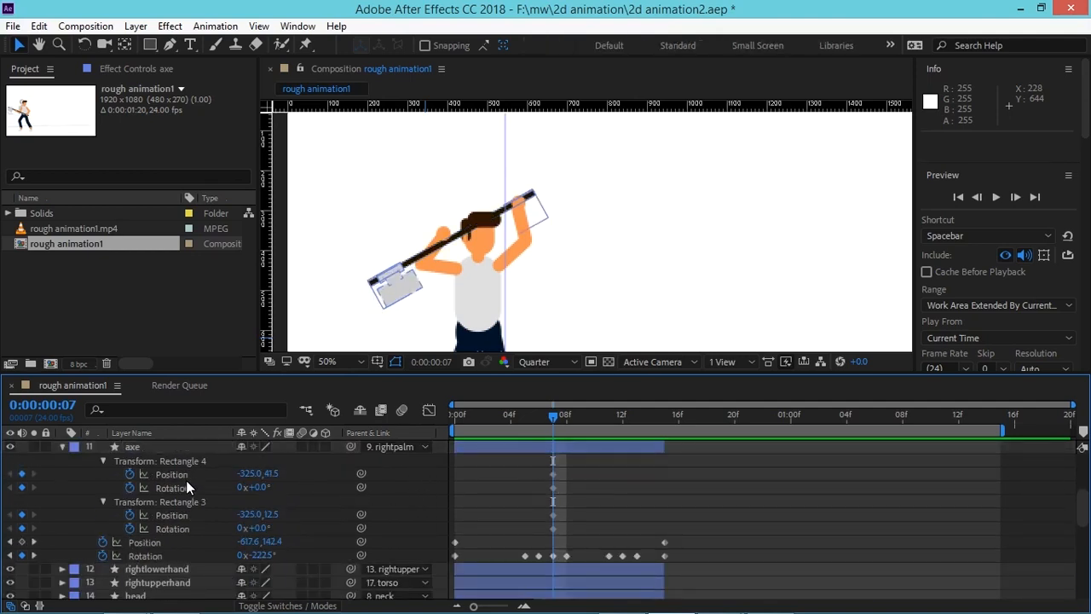
drag(568, 456, 550, 527)
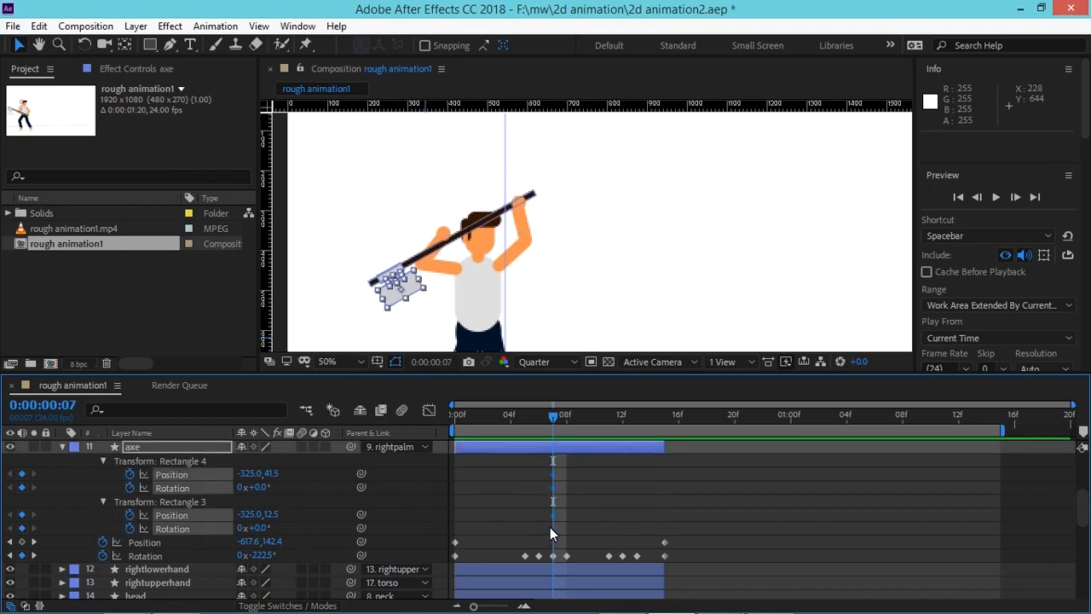
click(589, 496)
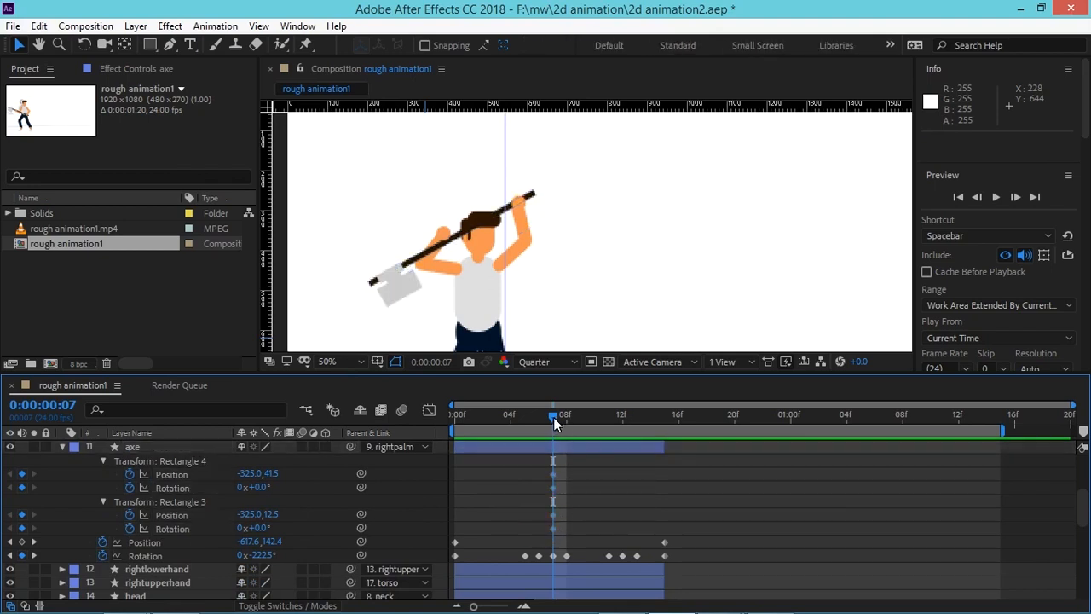
mouse_move(553, 417)
mouse_down()
mouse_move(565, 418)
mouse_move(532, 425)
mouse_move(545, 428)
mouse_up()
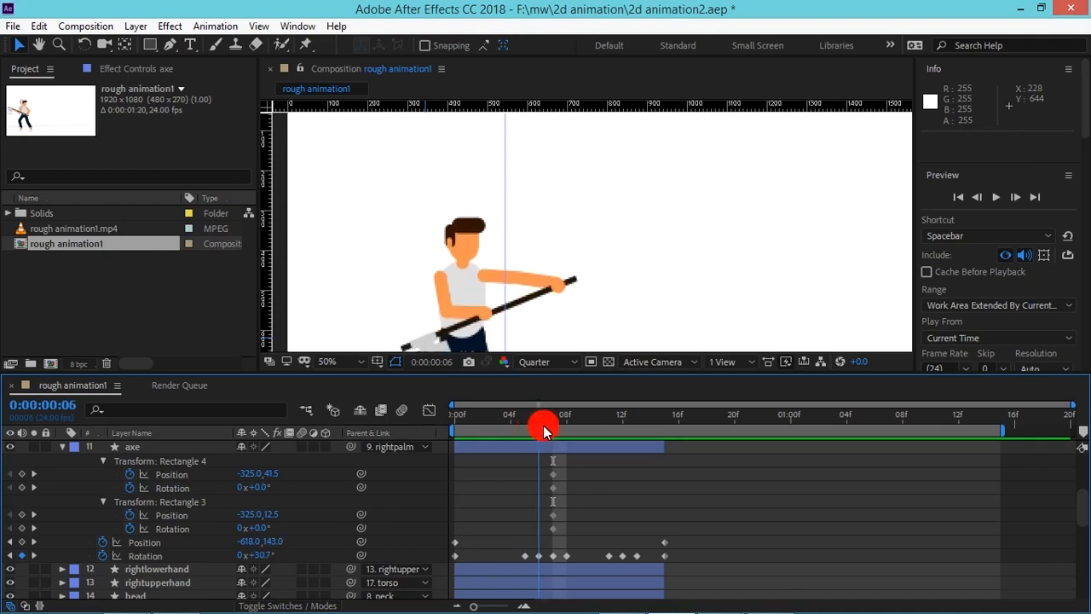
click(21, 474)
click(21, 487)
click(22, 515)
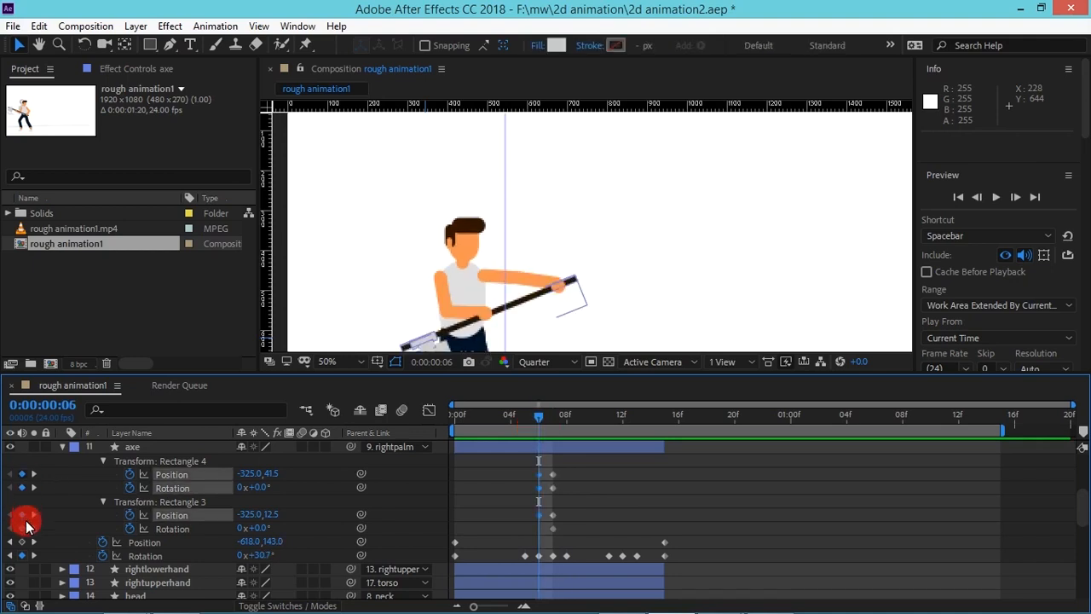
click(23, 528)
click(22, 541)
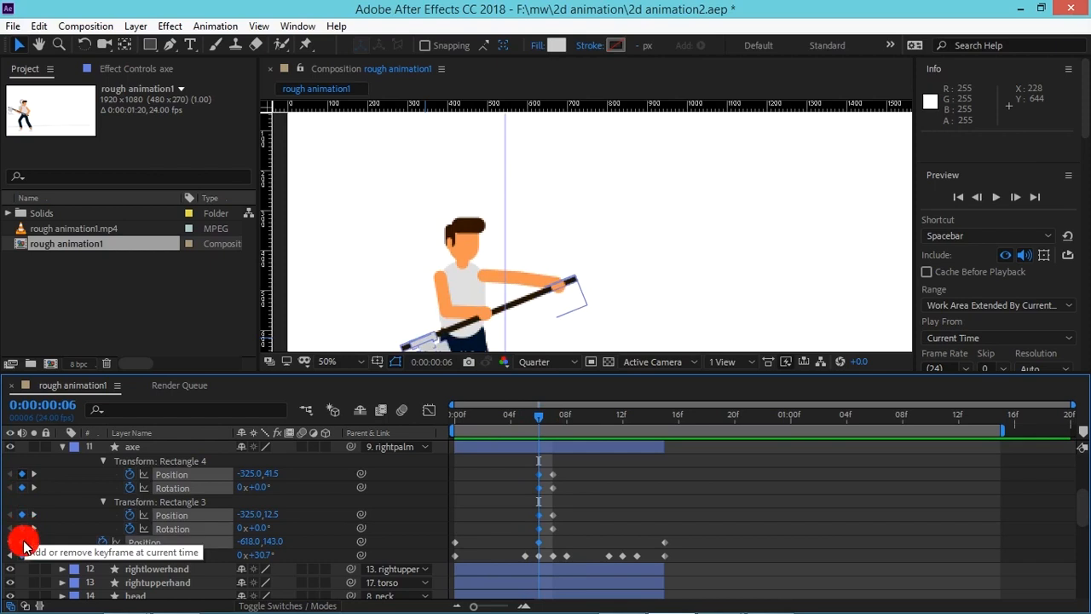
key(Delete)
click(74, 533)
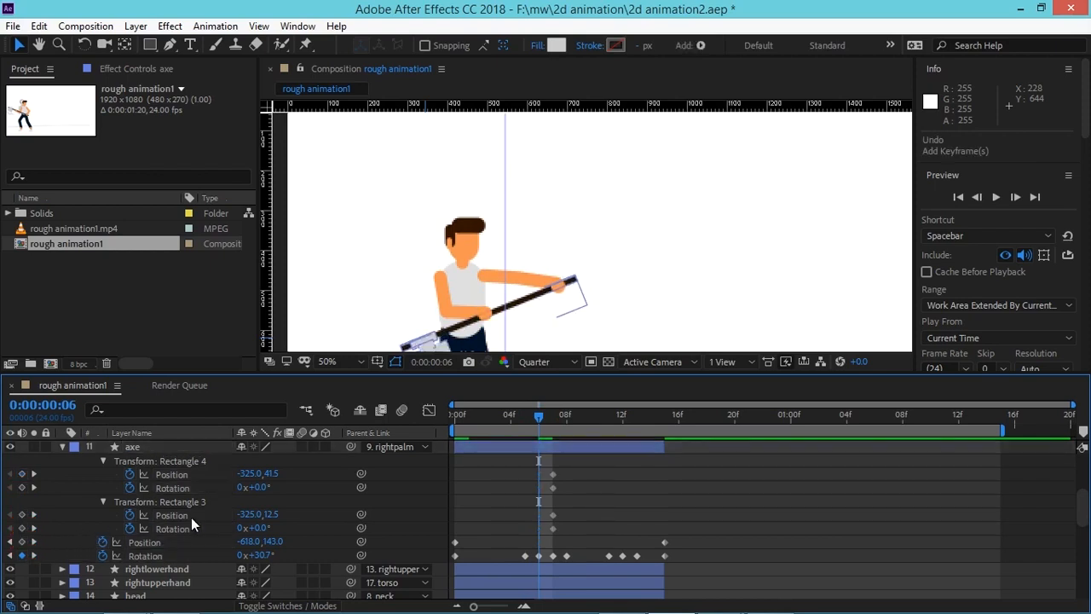
Step: Add Position and Rotation keyframes for the axe's Rectangle 4 and Rectangle 3 at 0:00:00:06
drag(573, 507, 517, 540)
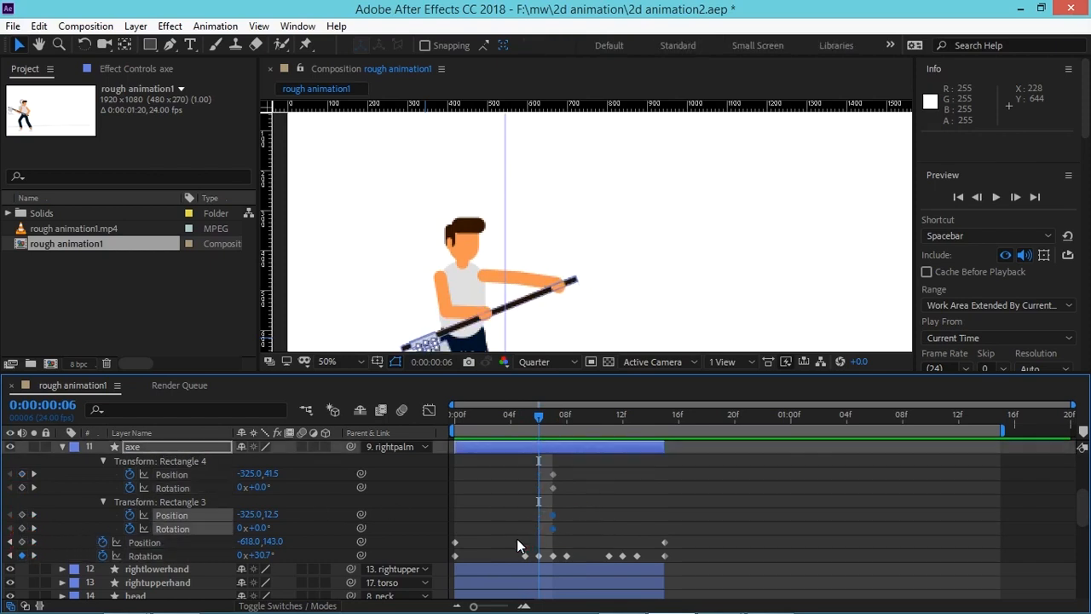
click(22, 515)
click(22, 488)
click(22, 473)
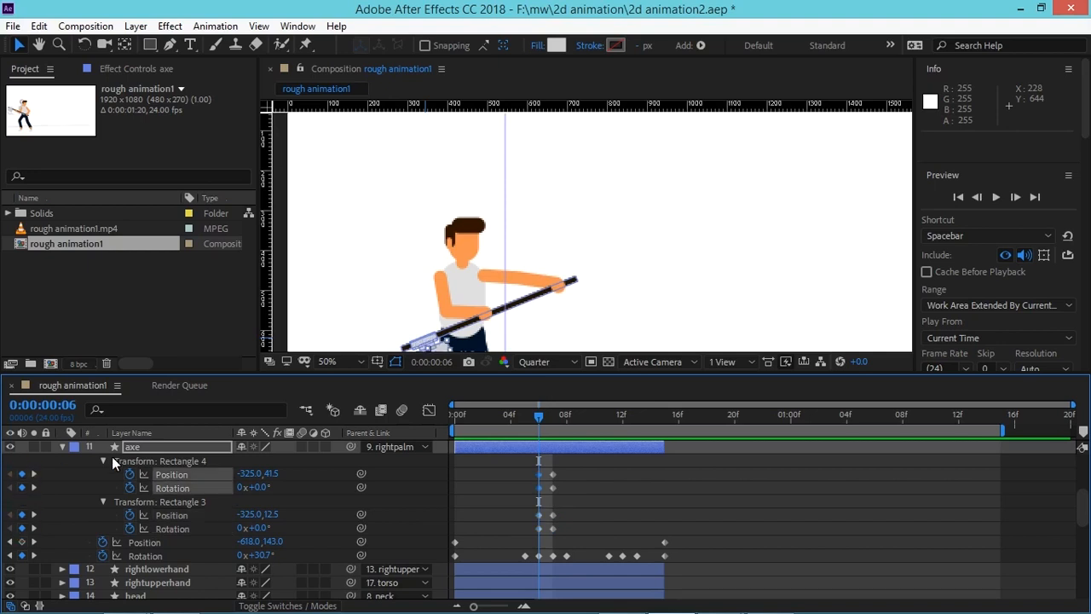
Step: At 0:00:00:07, move the axe's Rectangle 3 to the other side of the handle, at about -326.8, -19.4
drag(536, 420, 552, 418)
click(415, 317)
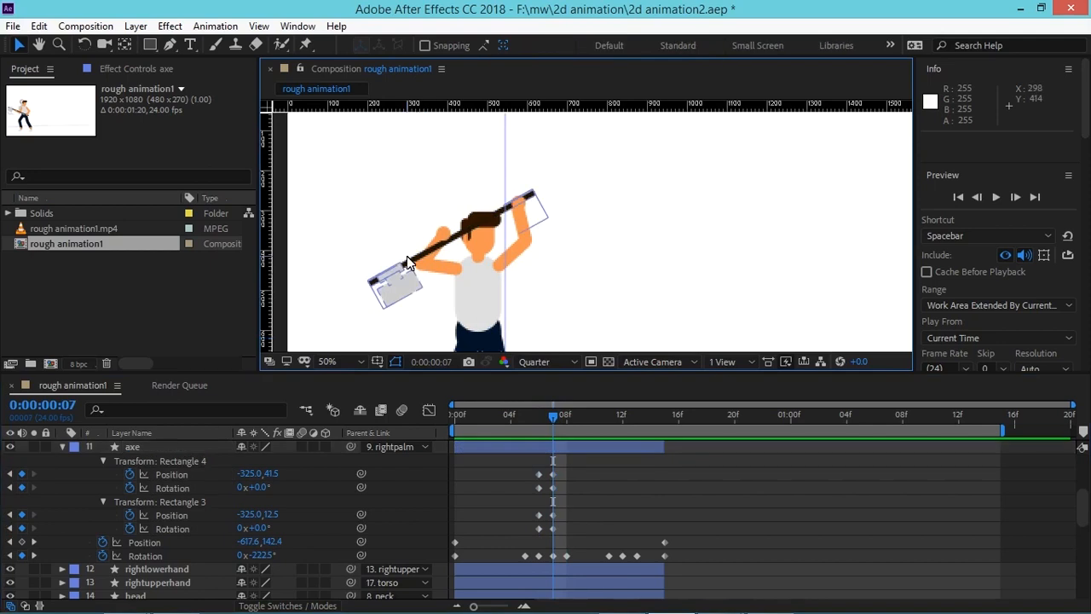
scroll(407, 257, up, 1)
drag(406, 256, 635, 234)
click(23, 45)
click(421, 311)
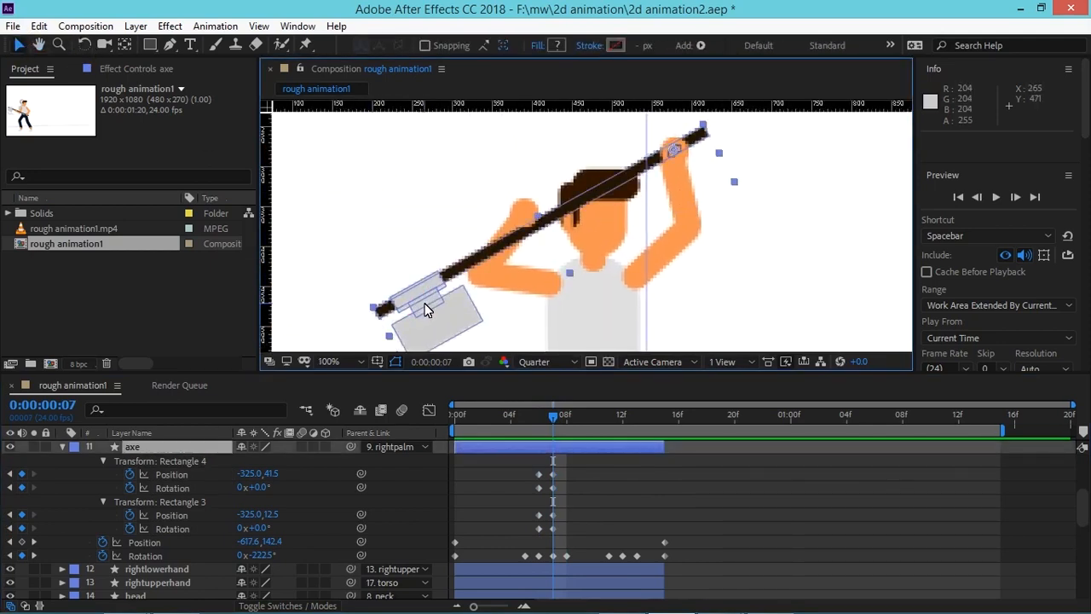
double_click(426, 307)
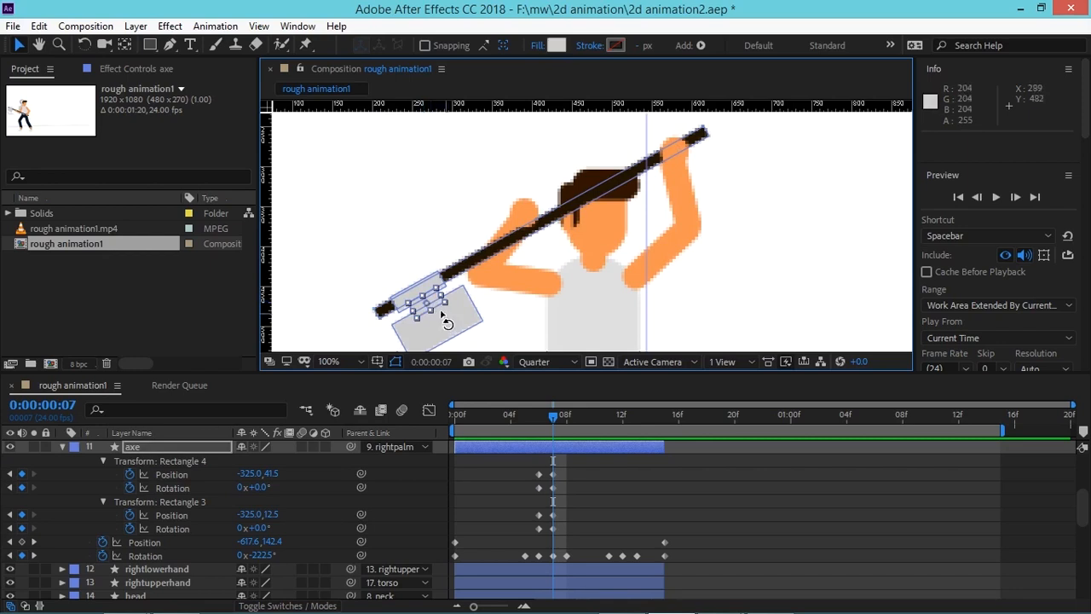
double_click(426, 290)
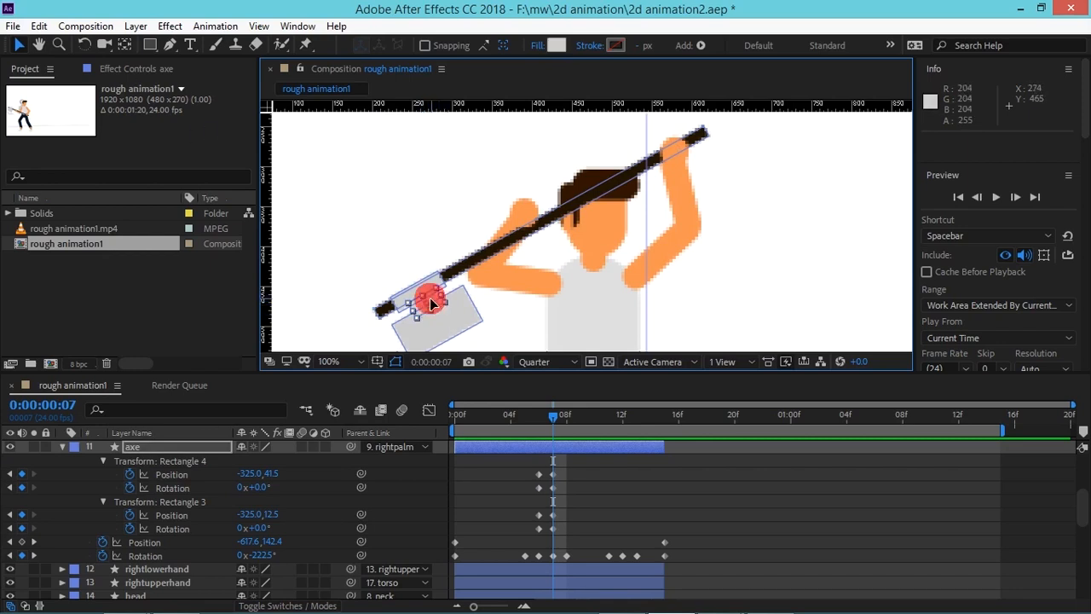
drag(419, 277, 417, 278)
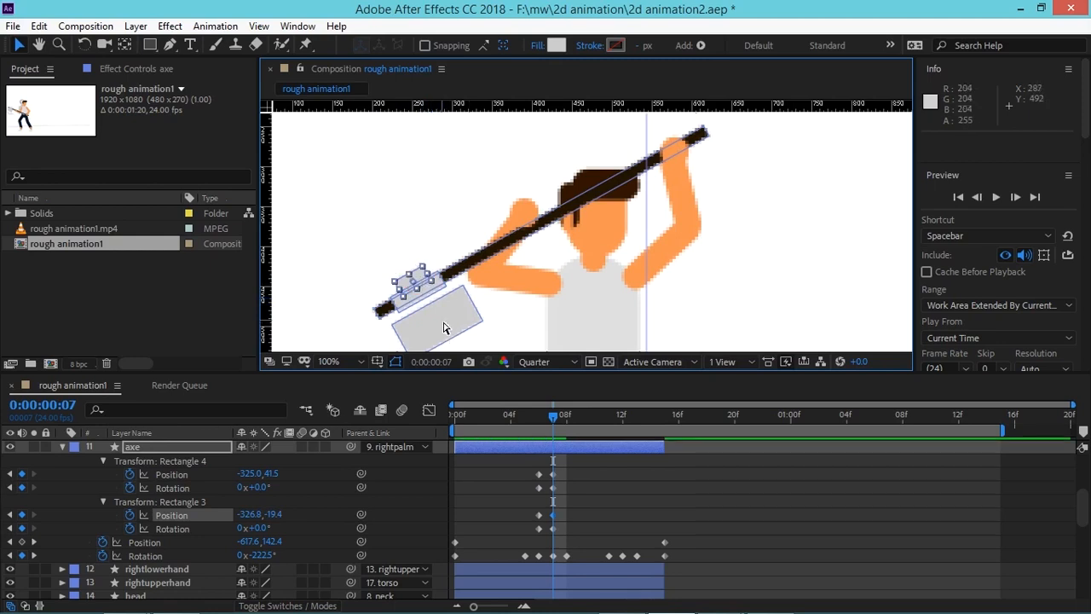
Step: Move the blade, Rectangle 4, across the handle to about -329.1, -52.2 at 0:00:00:07
drag(456, 314, 417, 255)
mouse_move(555, 413)
mouse_down()
mouse_move(511, 418)
mouse_move(553, 409)
mouse_up()
key(comma)
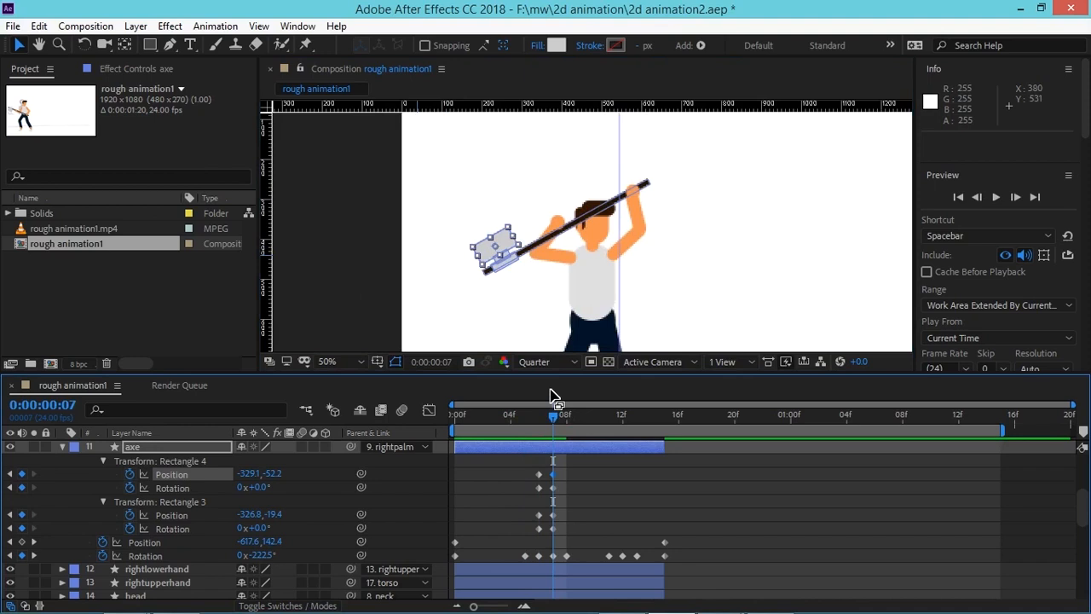
Step: Rotate the whole axe to about -219.0° at 0:00:00:07 with the Rotation tool
click(602, 499)
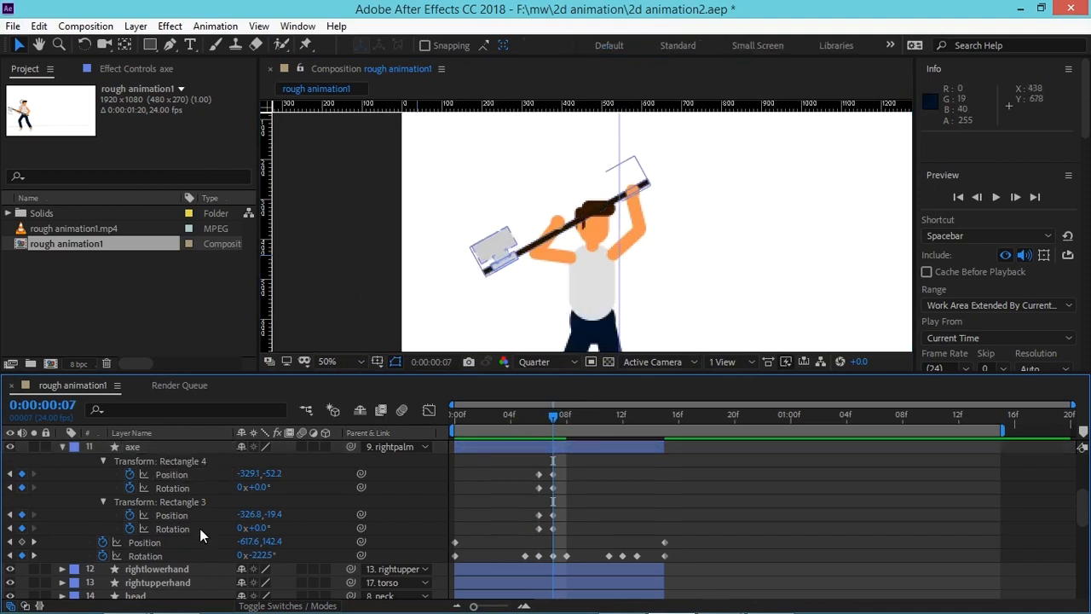
click(87, 46)
drag(518, 243, 526, 248)
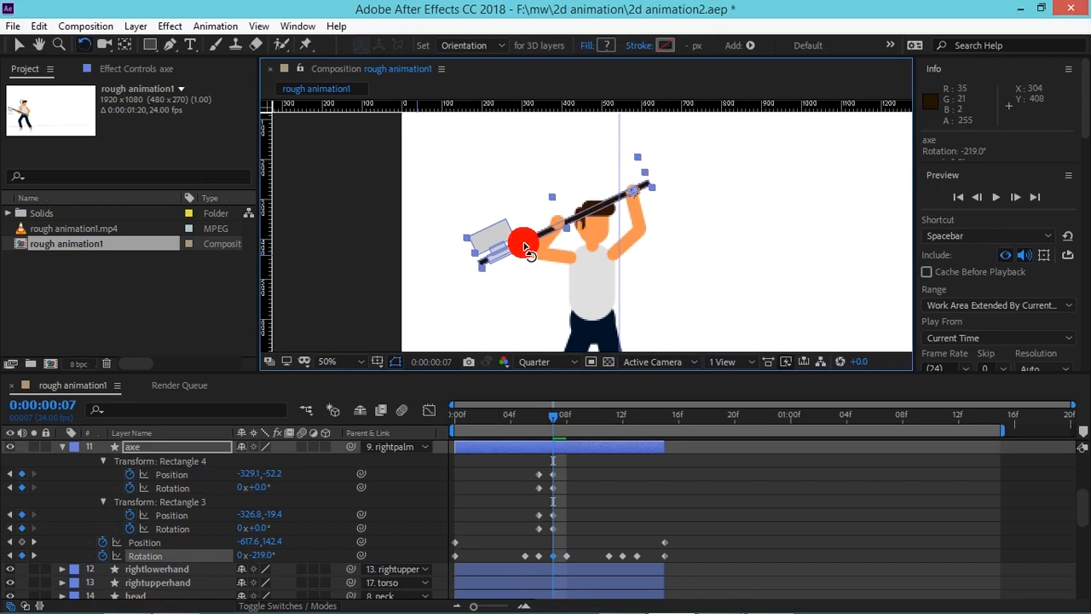
Step: Scrub through the rest of the swing and stop at 0:00:00:14 to check which way the blade faces
click(636, 466)
drag(554, 414, 692, 454)
key(h)
drag(772, 263, 724, 172)
key(w)
drag(695, 415, 653, 418)
key(h)
drag(728, 254, 665, 333)
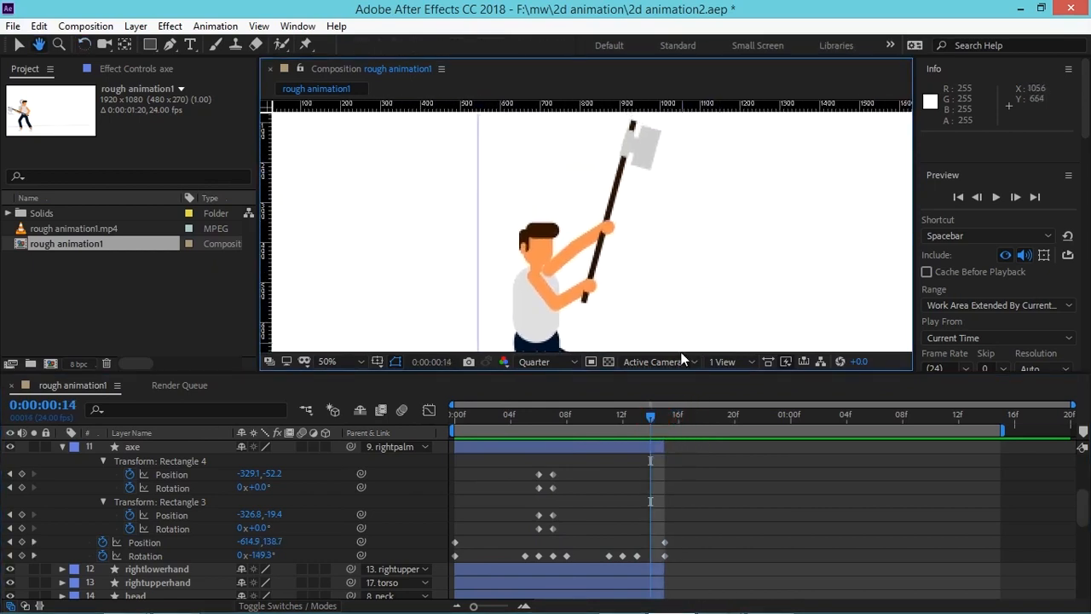
Step: Select the axe 2 layer at 0:00:00:15 and expand its Contents to list its rectangles
key(w)
click(658, 415)
key(h)
drag(728, 315, 709, 217)
key(w)
click(695, 272)
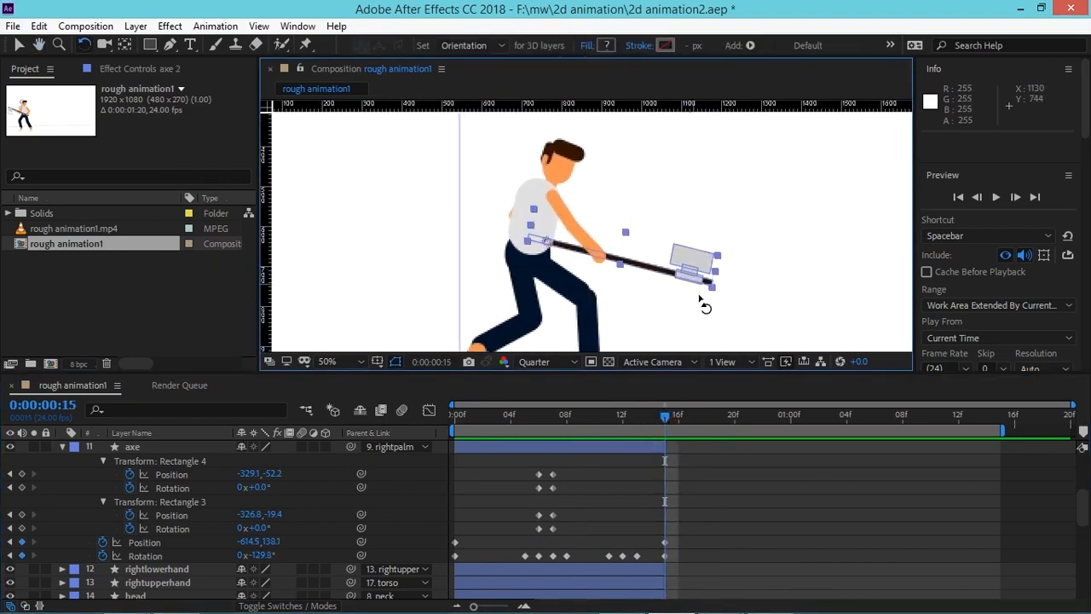
drag(1080, 504, 1060, 594)
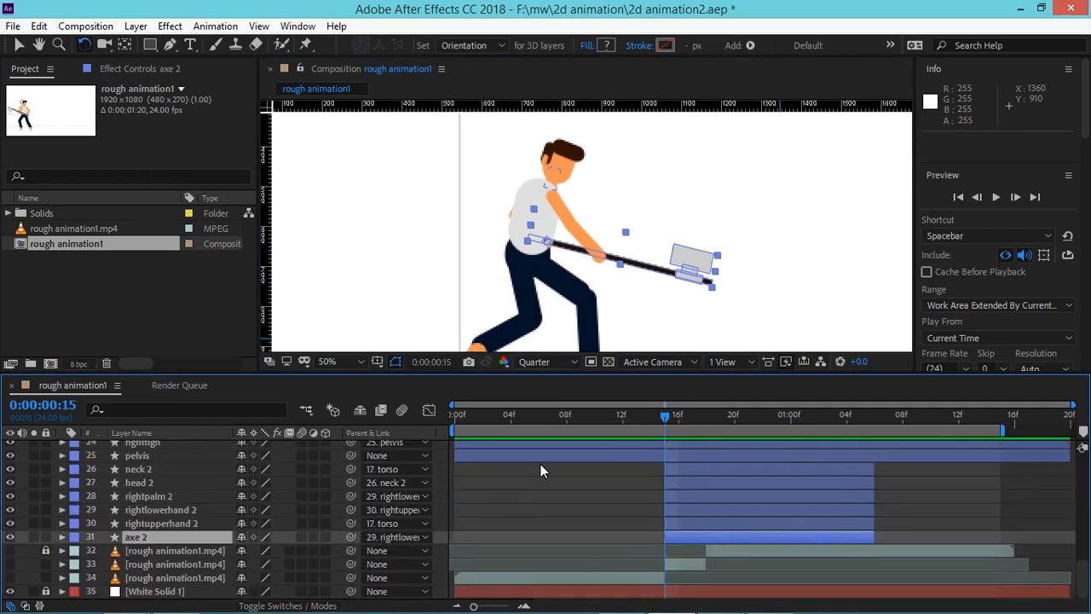
click(63, 537)
scroll(76, 553, down, 1)
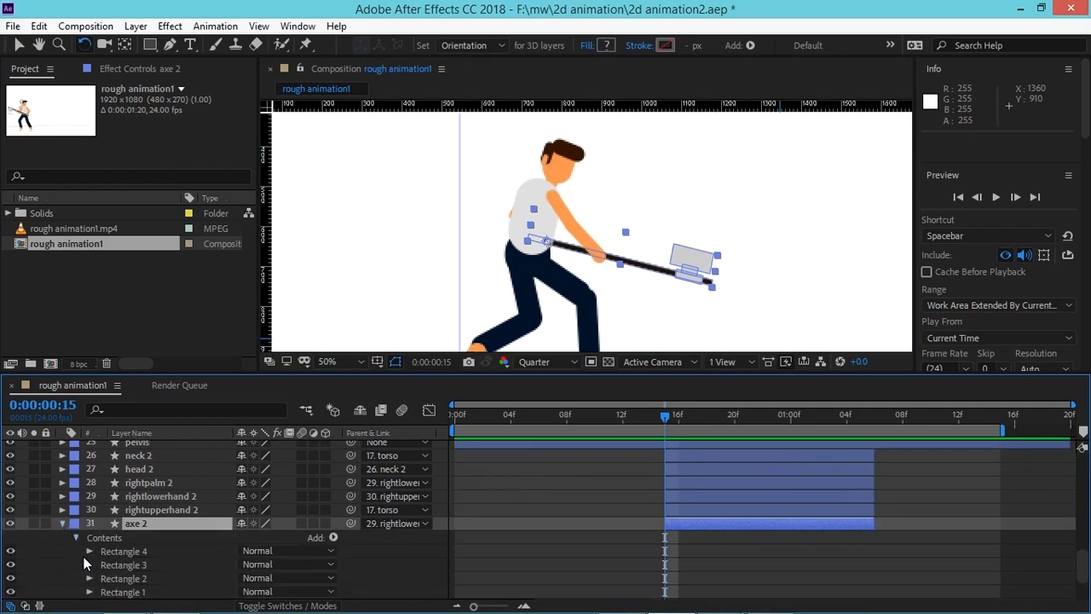
Step: Add Position and Rotation keyframes to the axe 2 layer's Rectangle 4 and Rectangle 3 at 0:00:00:15
click(109, 554)
shift+click(113, 566)
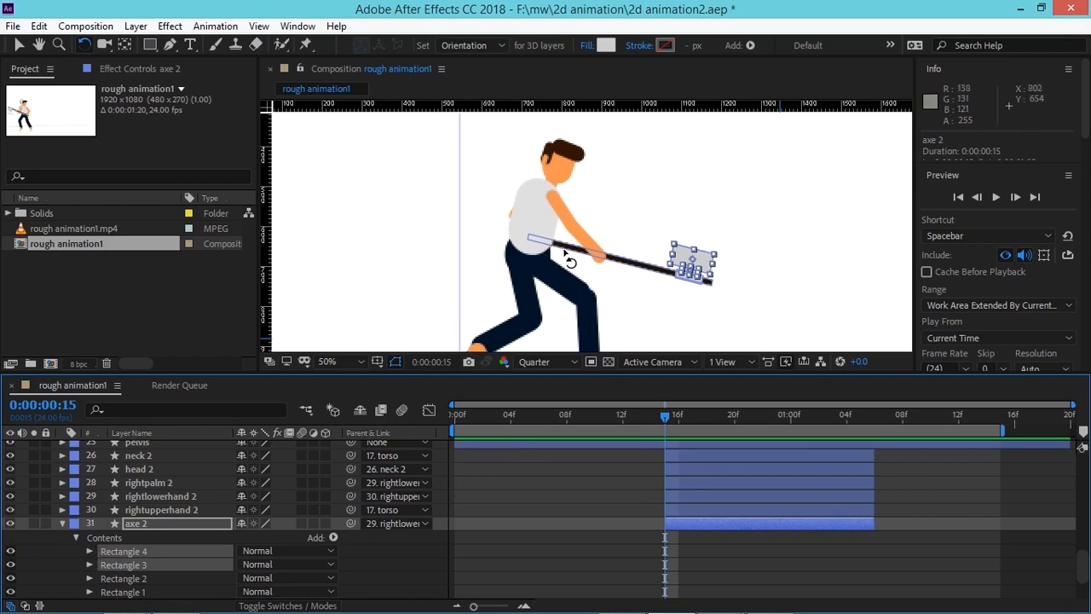
scroll(594, 247, up, 2)
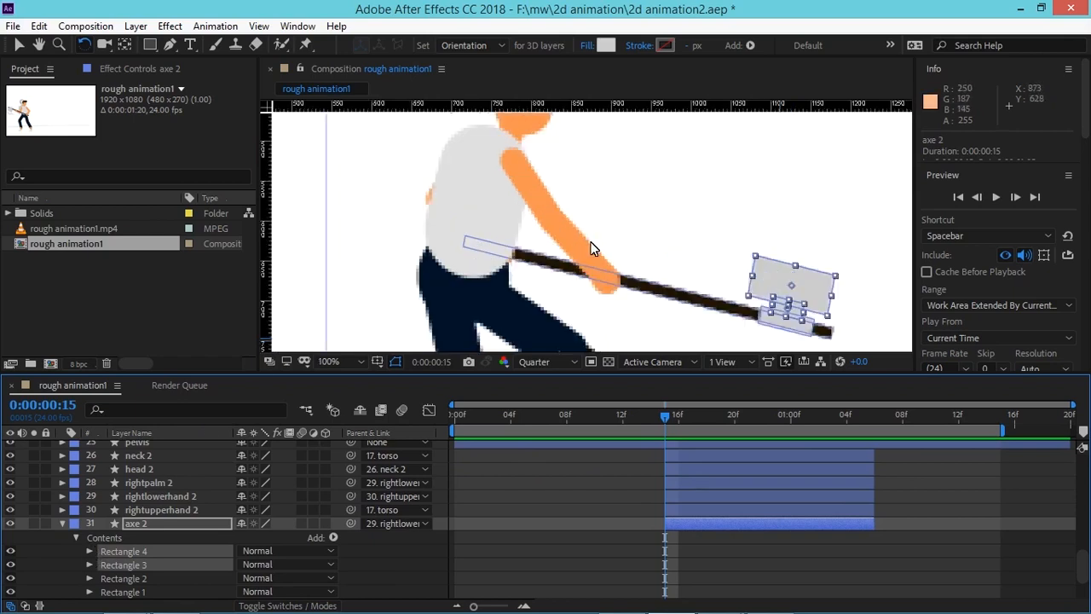
click(90, 552)
scroll(1079, 553, down, 4)
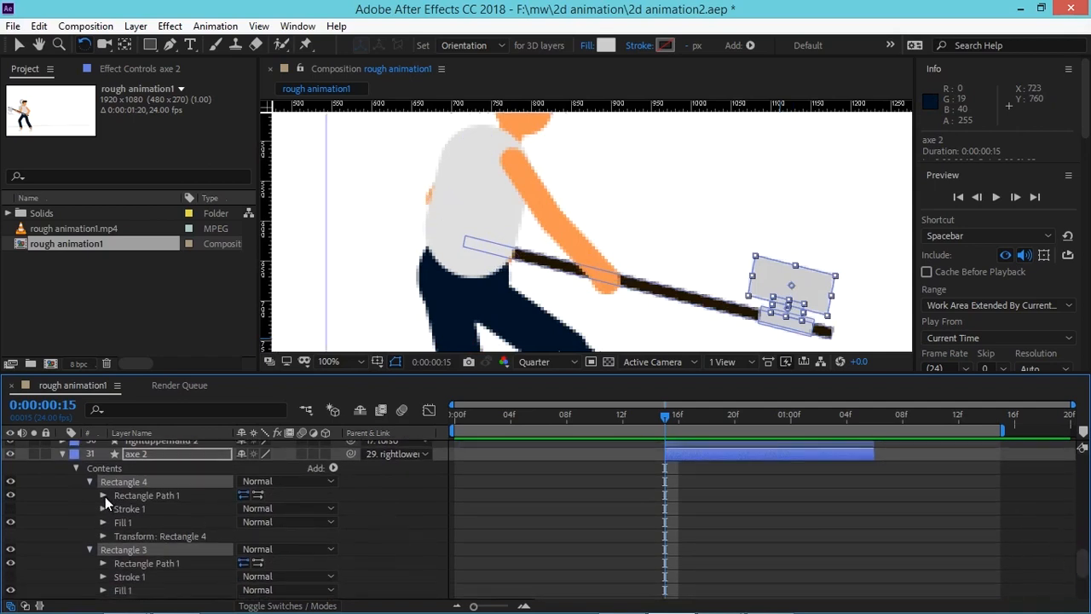
click(104, 535)
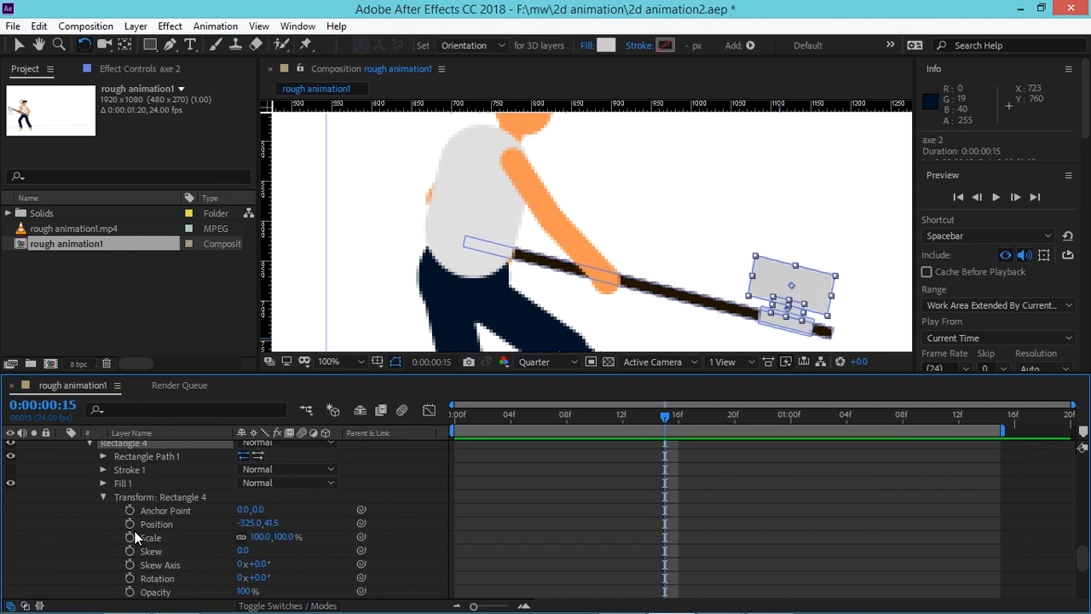
click(130, 524)
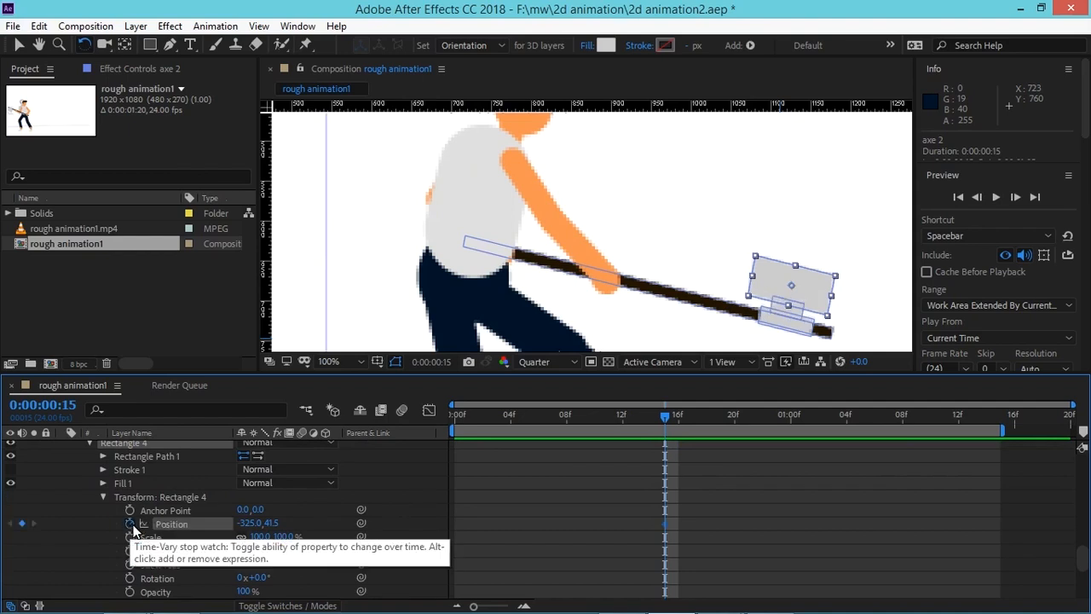
click(129, 578)
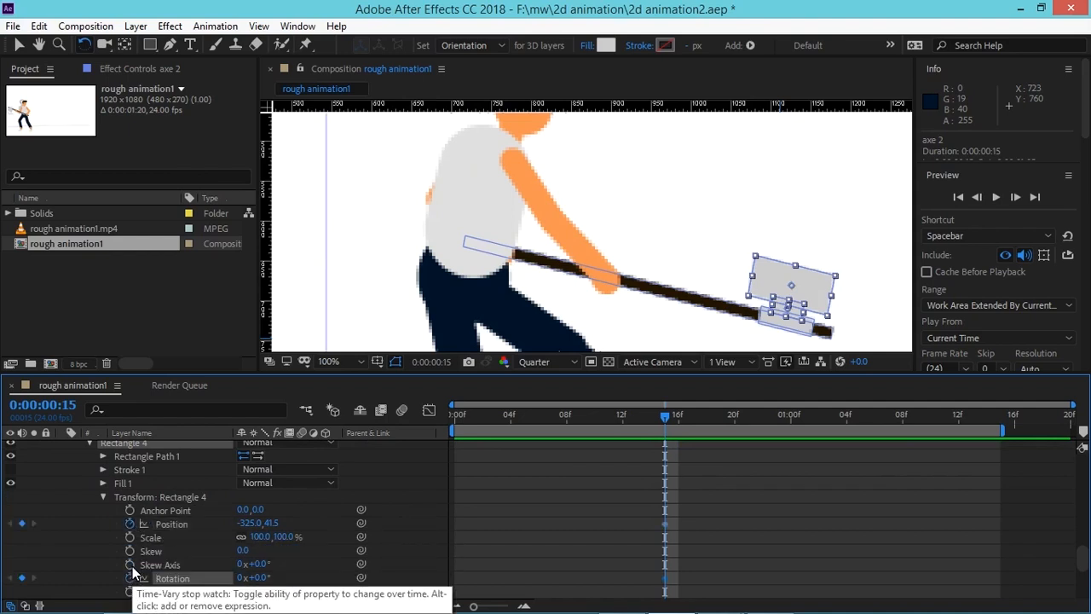
Step: At 0:00:00:15, move the small connector, Rectangle 3, down across the axe handle
drag(662, 415, 651, 419)
key(space)
drag(709, 218, 673, 354)
drag(684, 256, 671, 342)
click(662, 416)
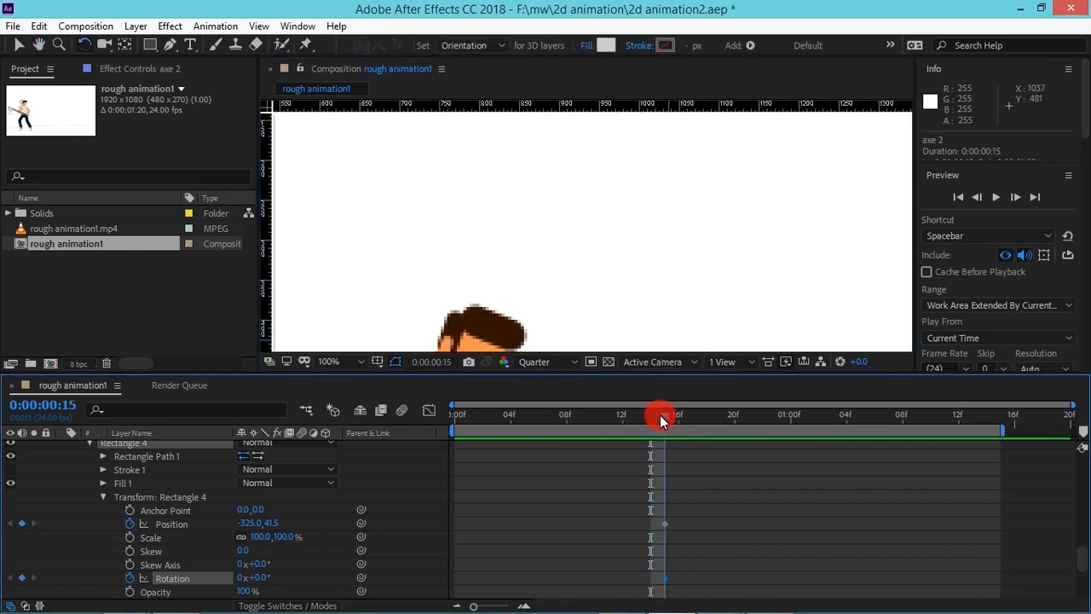
click(714, 292)
drag(714, 292, 597, 94)
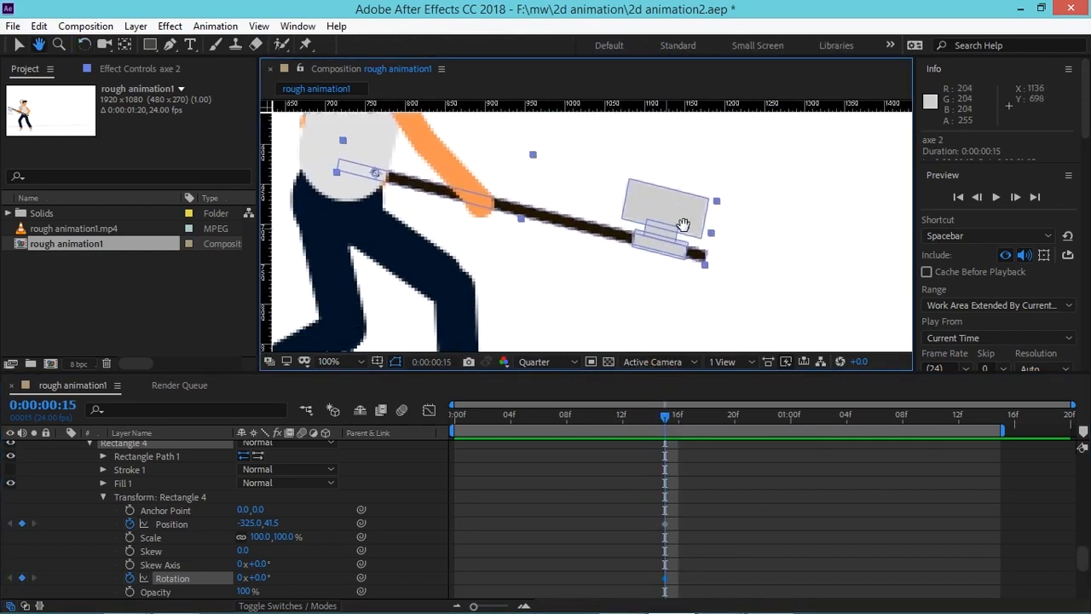
click(85, 44)
click(19, 44)
click(658, 246)
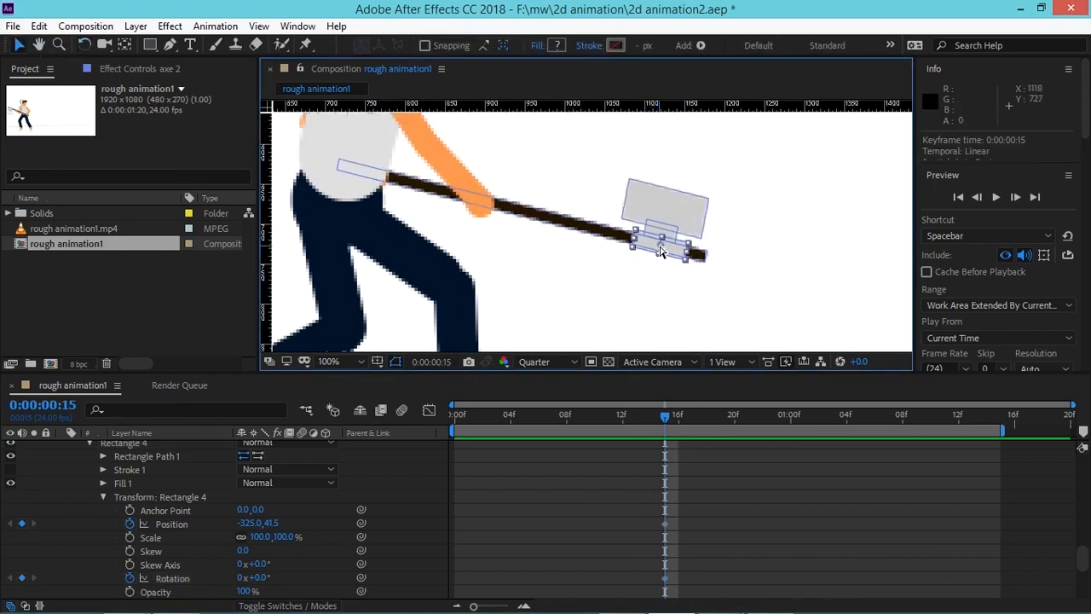
drag(664, 230, 664, 256)
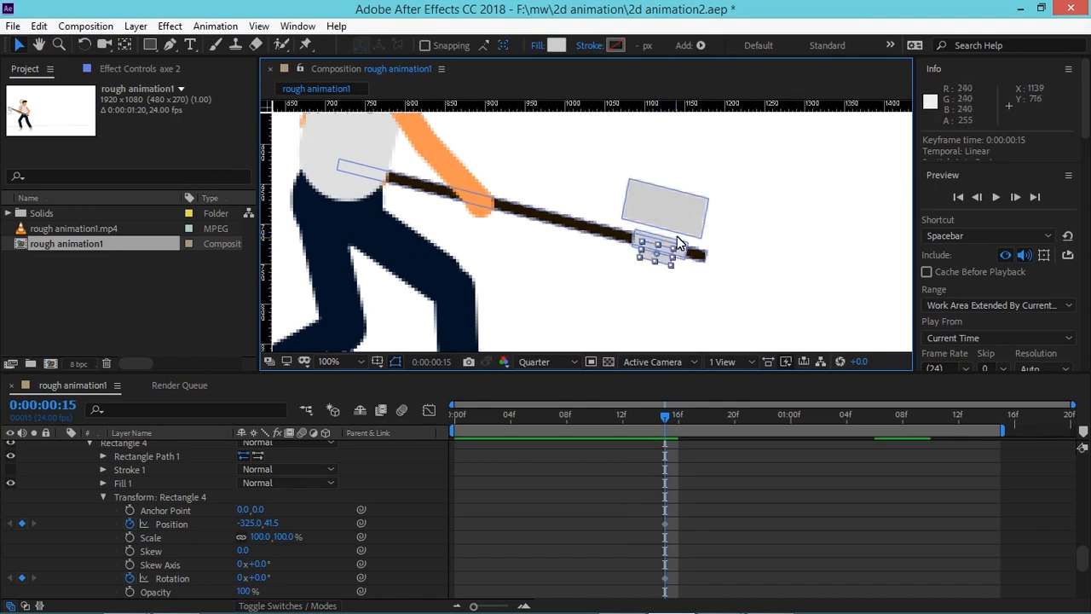
Step: Move the blade, Rectangle 4, below the handle to about -323.6, -47.8 and deselect it
click(683, 216)
drag(684, 215, 670, 284)
click(741, 295)
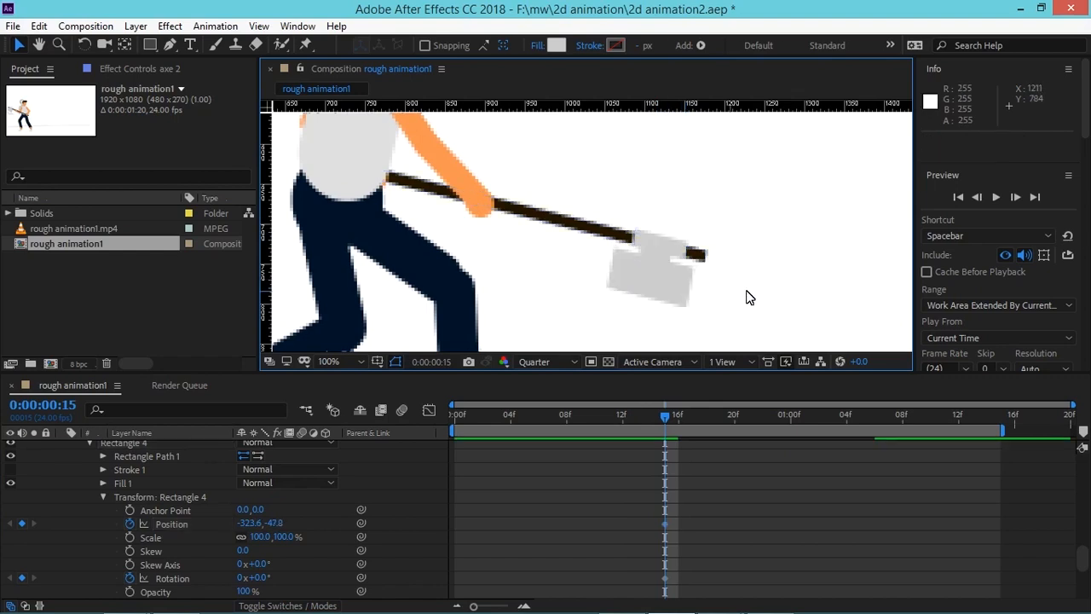
scroll(776, 291, down, 4)
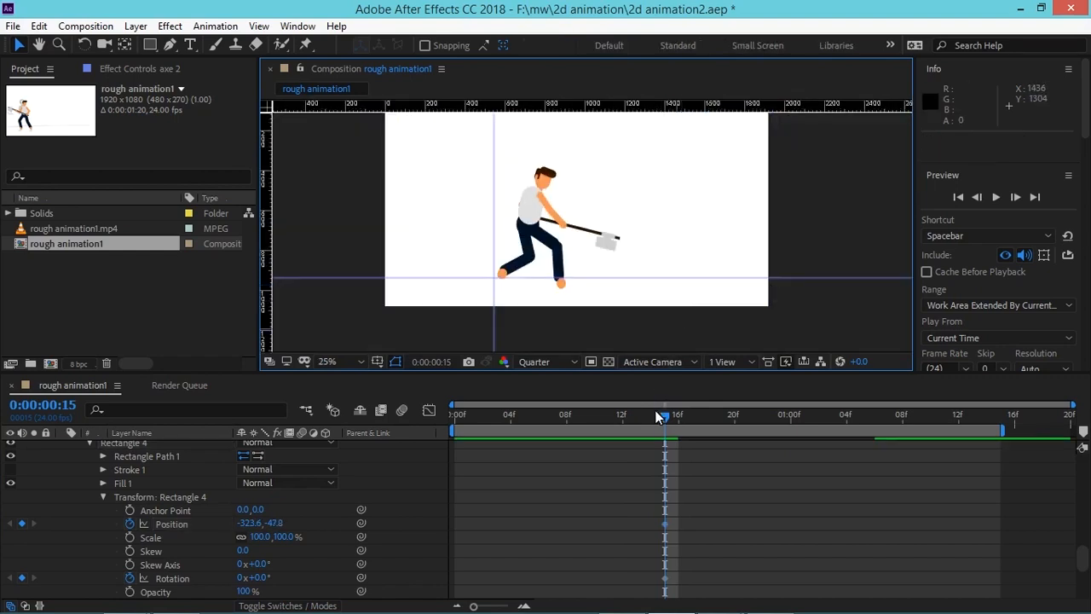
Step: Preview the whole animation and extend the work area's end to 0:00:01:19
drag(665, 416, 1041, 415)
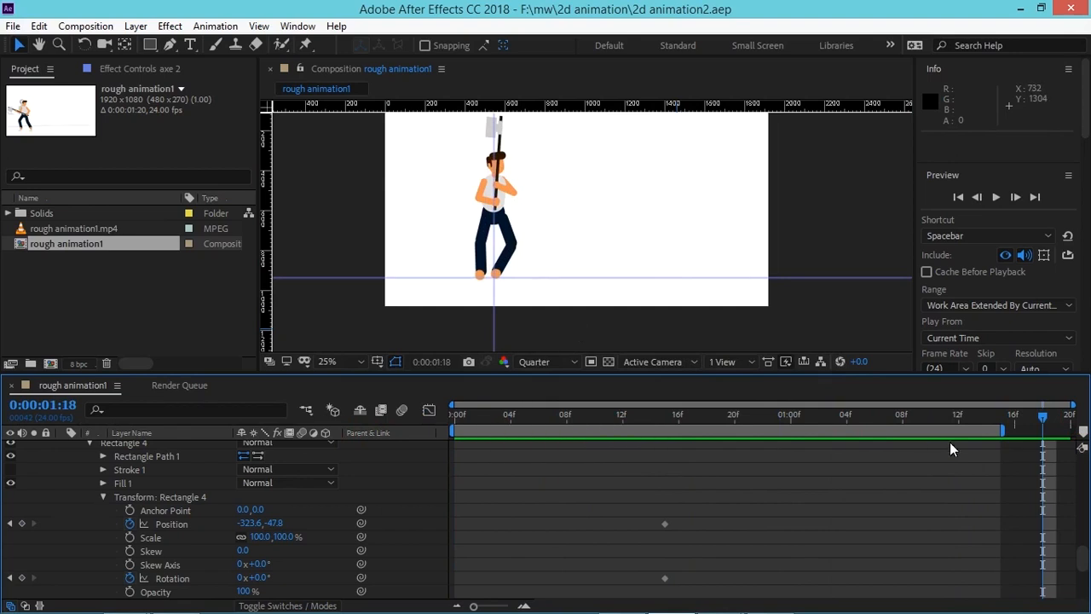
key(space)
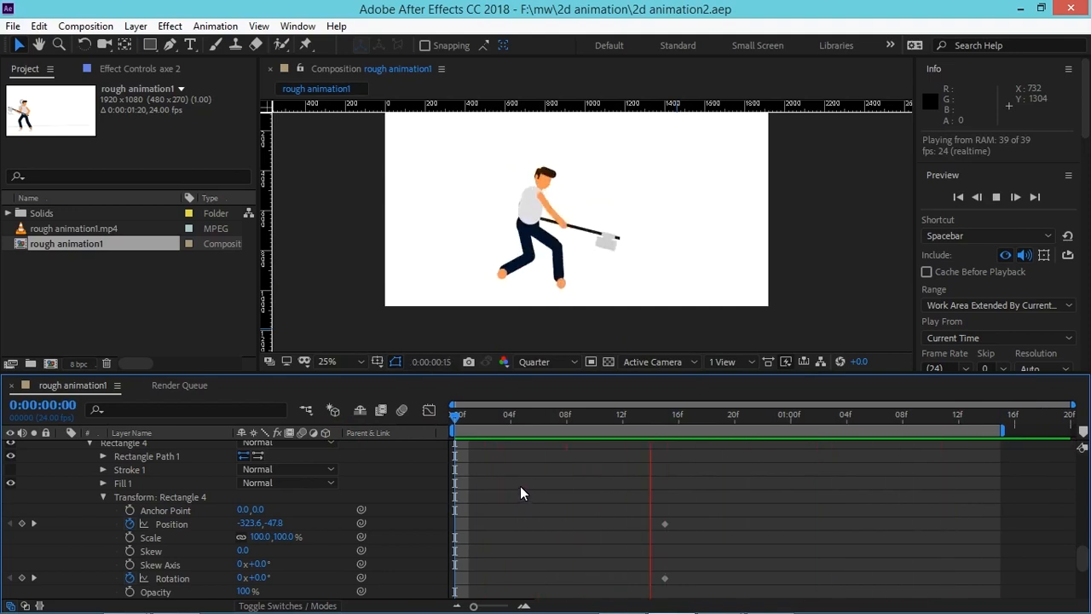
drag(847, 420, 1079, 435)
click(1025, 423)
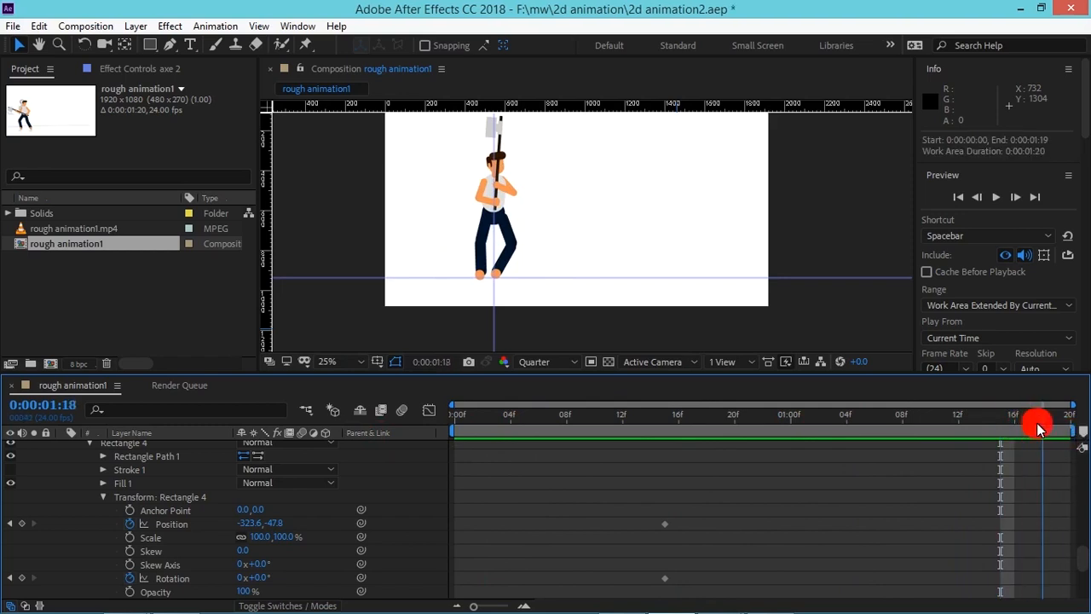
Step: Show the three rough animation1.mp4 reference layers and go to 0:00:01:09
drag(1081, 556, 1023, 565)
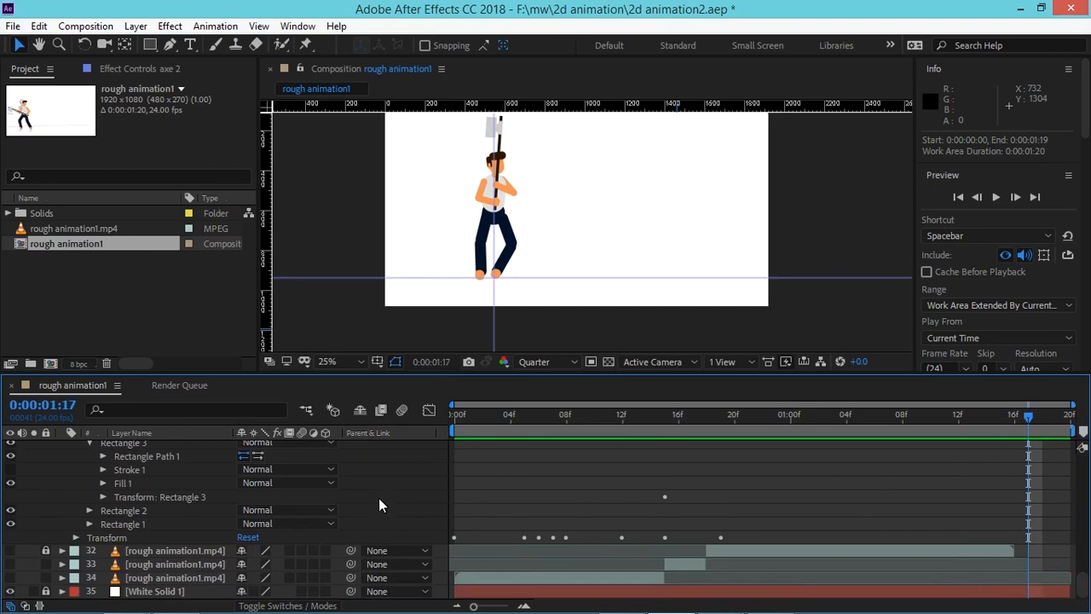
drag(10, 549, 10, 577)
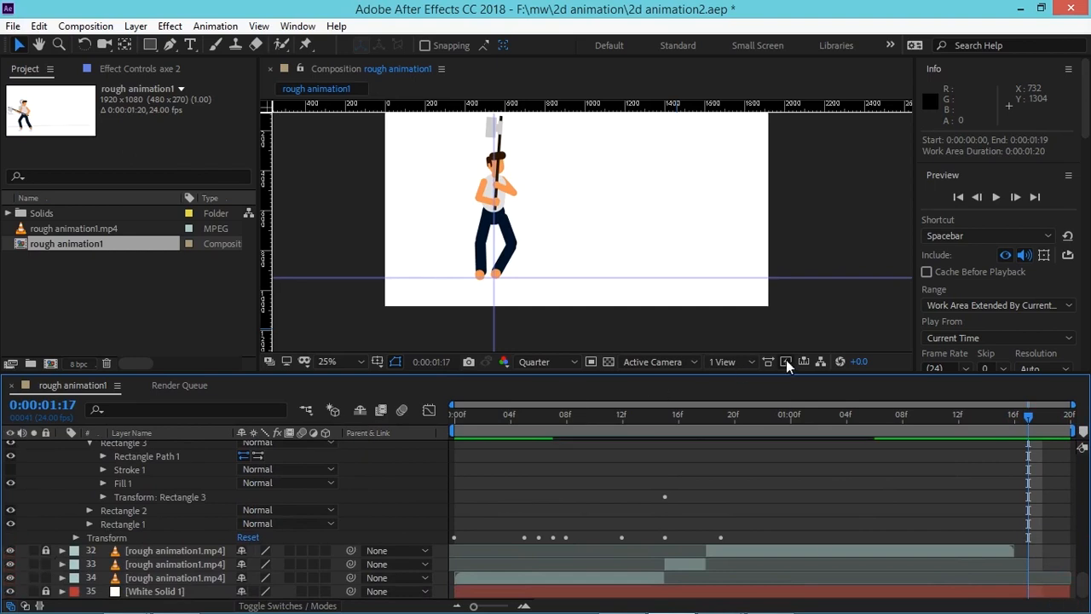
drag(996, 422, 917, 414)
Step: Reveal the keyframes of the layers from leftpalm 2 to neck 3 and move those at 0:00:01:12 to 0:00:01:09
drag(1080, 586, 1077, 485)
click(945, 527)
shift+click(958, 448)
key(u)
drag(974, 574, 948, 477)
drag(957, 554, 918, 558)
Step: Reveal the keyframes of leftlowerhand and torso and move leftlowerhand's 0:00:01:12 Position keyframe to 0:00:01:09
drag(1079, 467, 1058, 528)
scroll(1079, 527, up, 2)
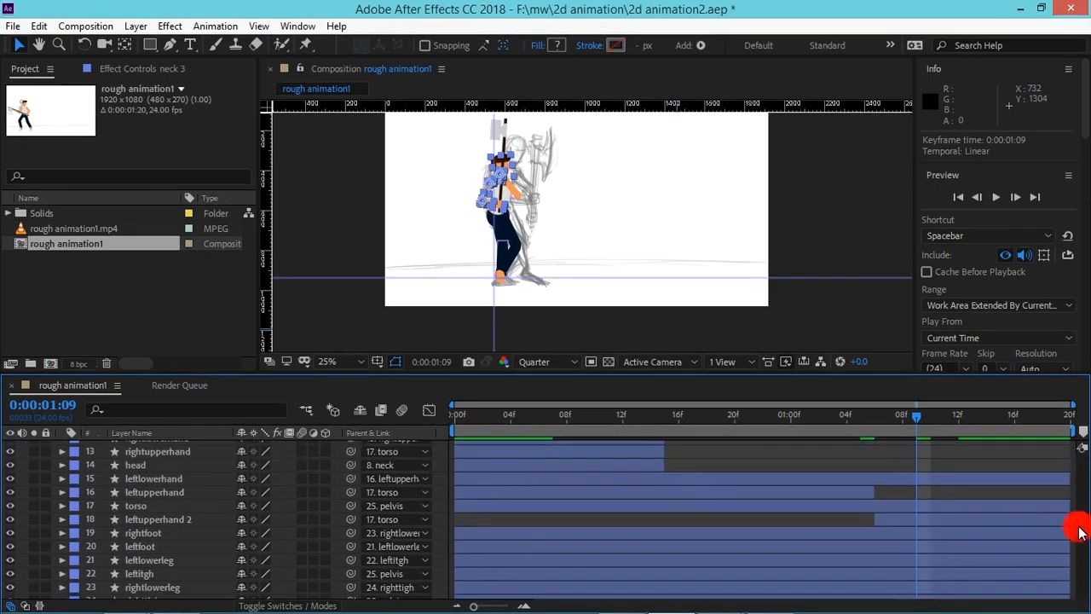
click(946, 482)
shift+click(926, 506)
ctrl+click(865, 495)
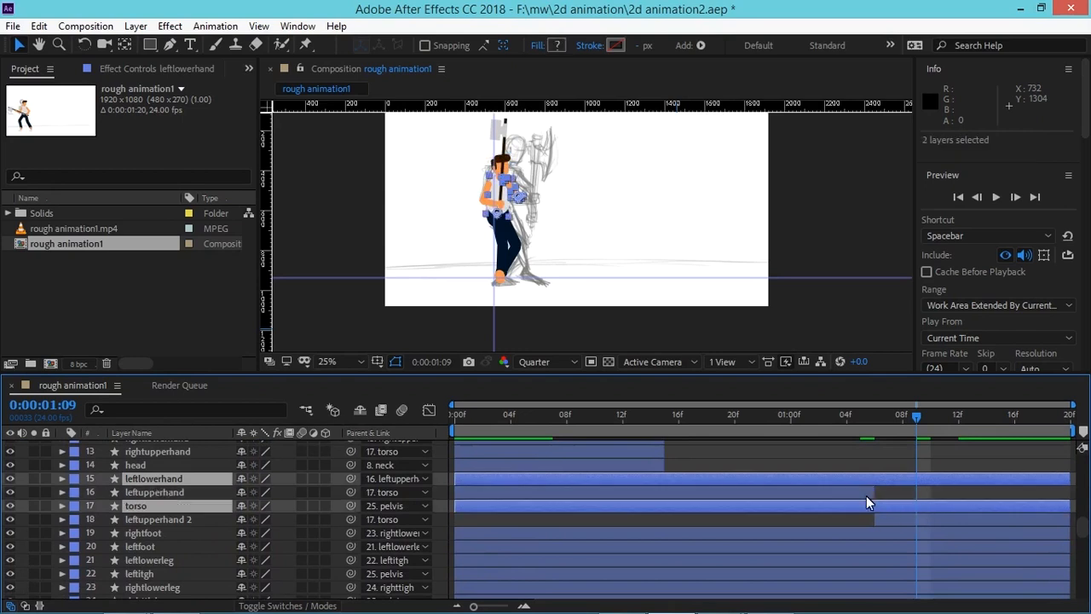
key(u)
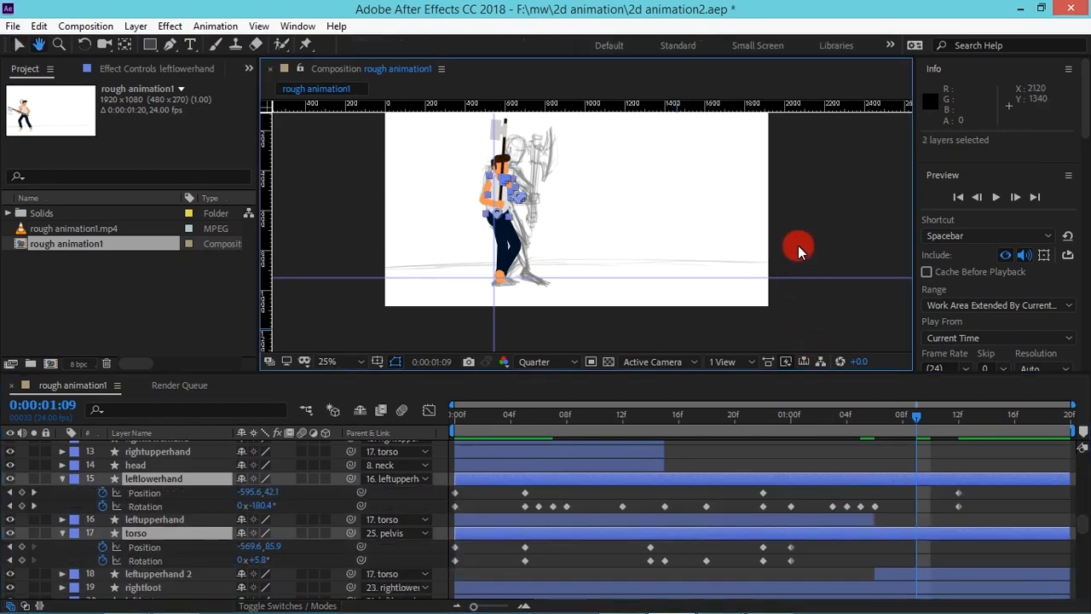
drag(979, 496, 916, 507)
Step: Reveal the keyframes of the layers from leftupperhand 2 to pelvis and move those at 0:00:01:12 to 0:00:01:09
drag(1082, 522, 1080, 538)
click(886, 443)
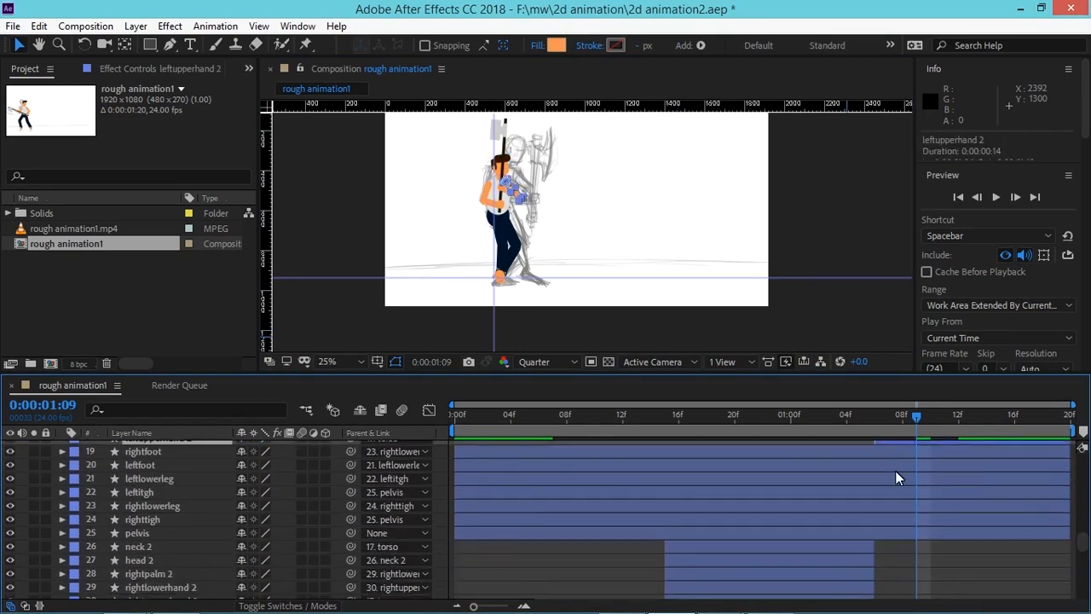
shift+click(897, 532)
key(u)
drag(943, 465, 972, 499)
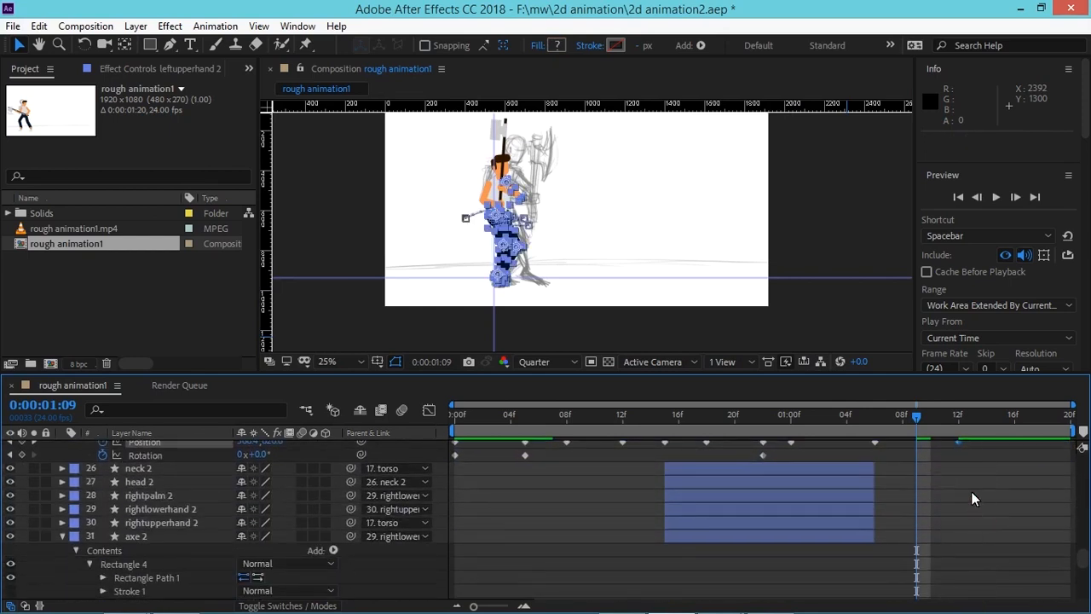
mouse_move(1077, 557)
mouse_down()
mouse_move(1076, 544)
mouse_move(1074, 602)
mouse_move(1081, 445)
mouse_up()
click(948, 558)
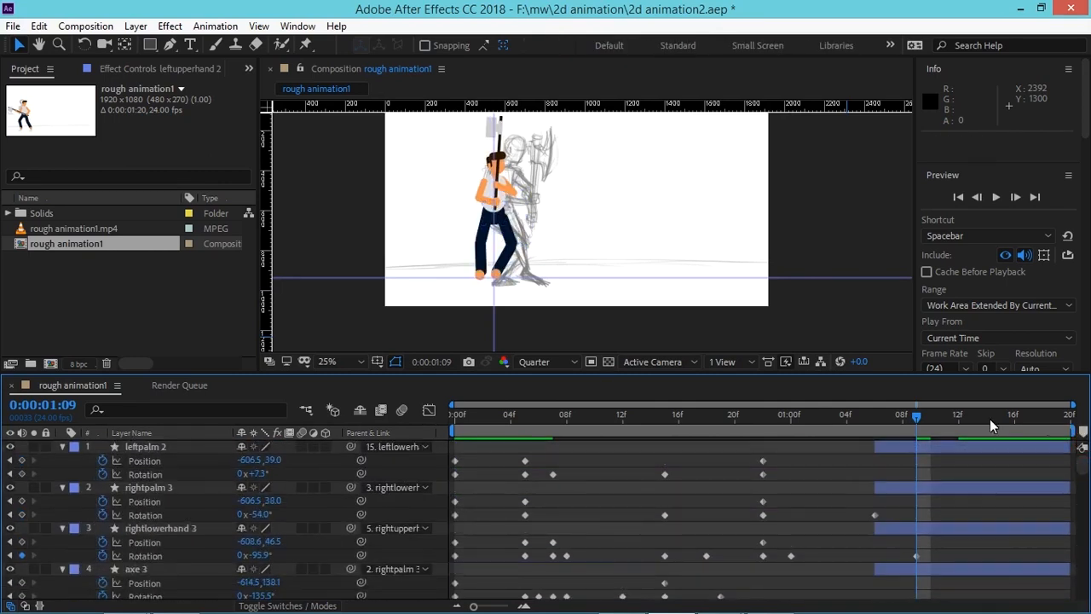
Step: Compare the pose with the reference sketch at 0:00:01:12 and enlarge the timeline area
drag(917, 417, 960, 429)
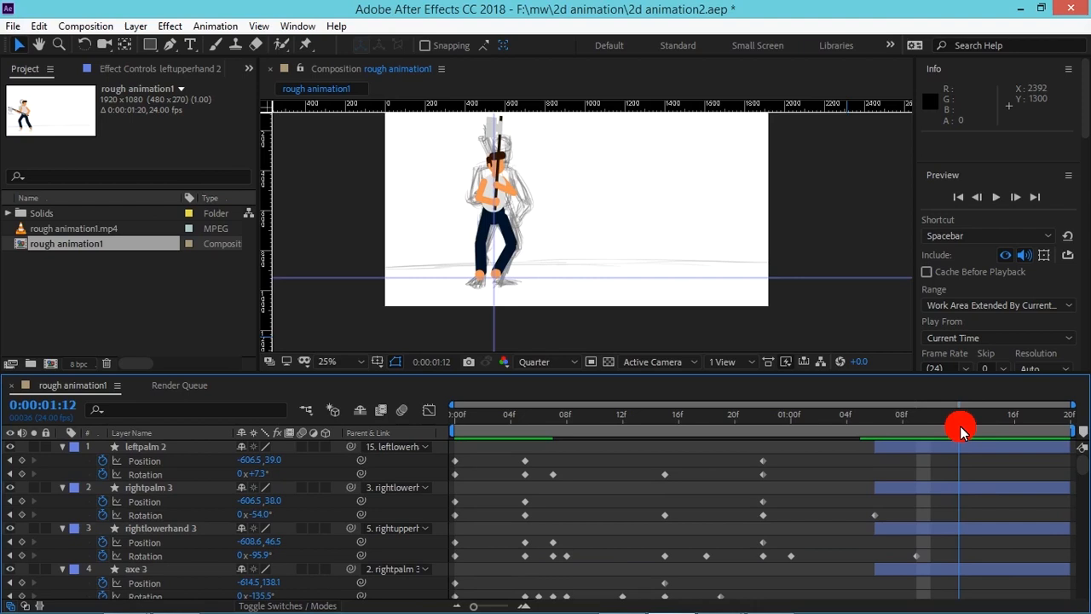
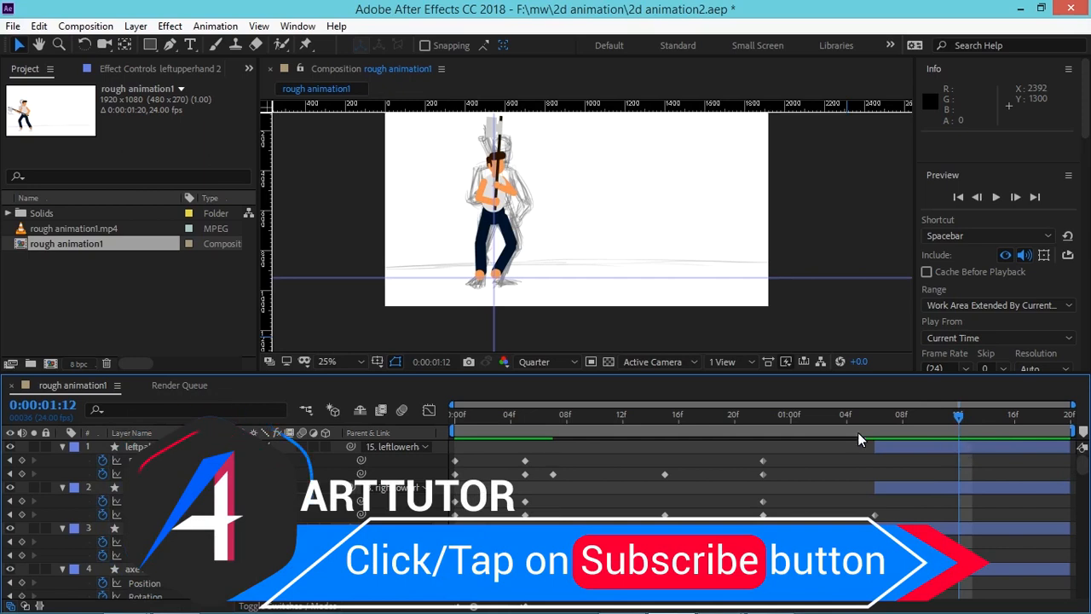
drag(392, 380, 387, 297)
Step: Select the layers from pelvis up to leftlowerhand, leaving out leftupperhand
mouse_move(1084, 397)
mouse_down()
mouse_move(1048, 574)
mouse_move(1060, 504)
mouse_move(1058, 524)
mouse_move(1005, 387)
mouse_up()
click(1009, 451)
drag(1082, 530, 1077, 469)
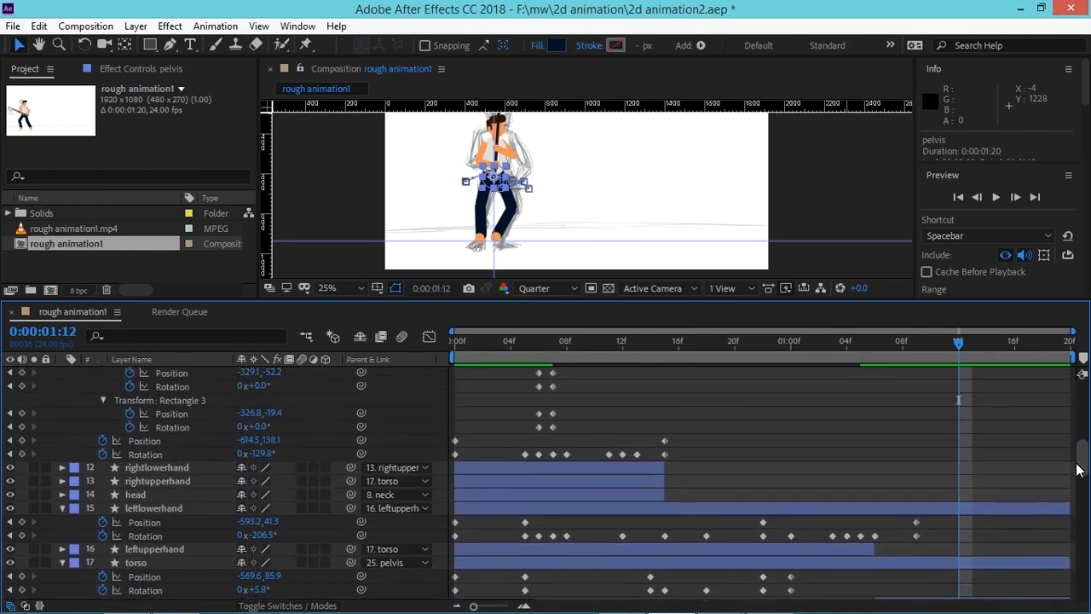
shift+click(992, 510)
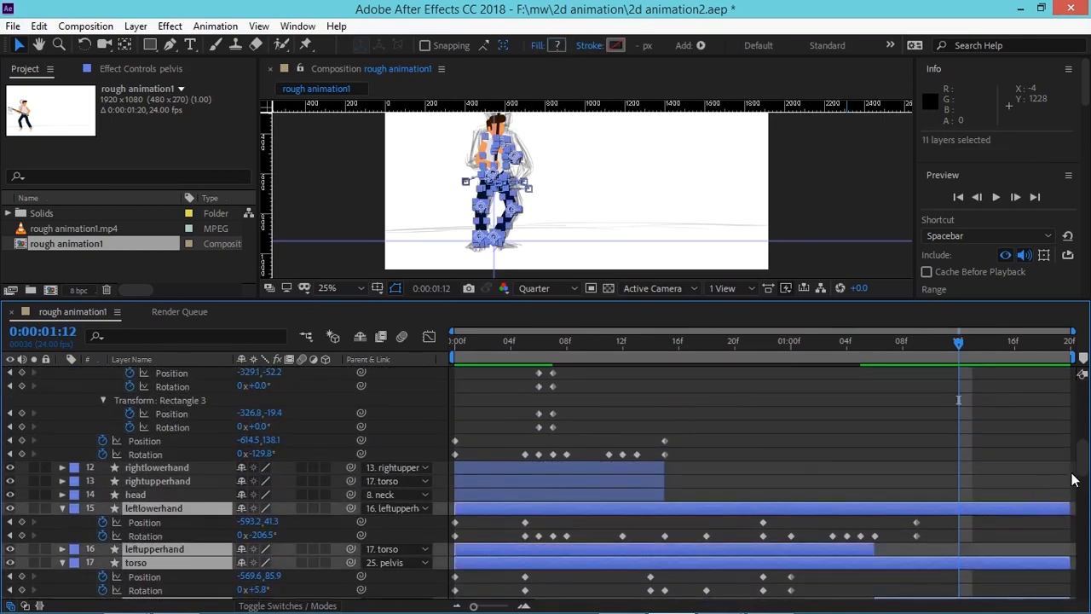
ctrl+click(848, 545)
Step: Add the seven uppermost layers, from leftpalm 2 to neck 3, to the current selection
drag(1080, 465, 1076, 380)
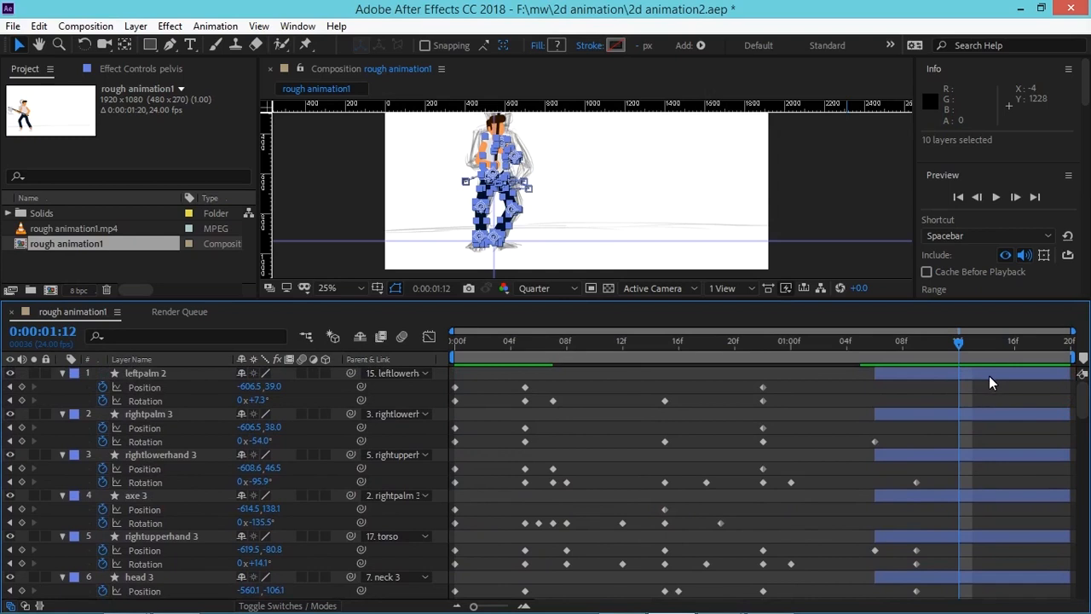
ctrl+click(988, 376)
ctrl+click(999, 414)
ctrl+click(1010, 454)
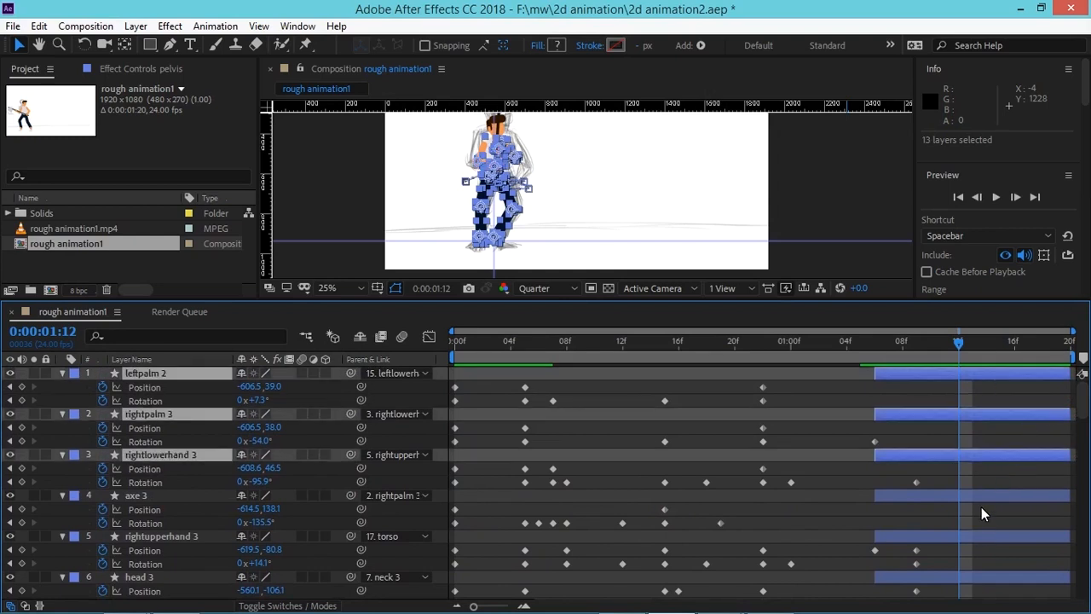
ctrl+click(980, 496)
ctrl+click(974, 536)
ctrl+click(971, 577)
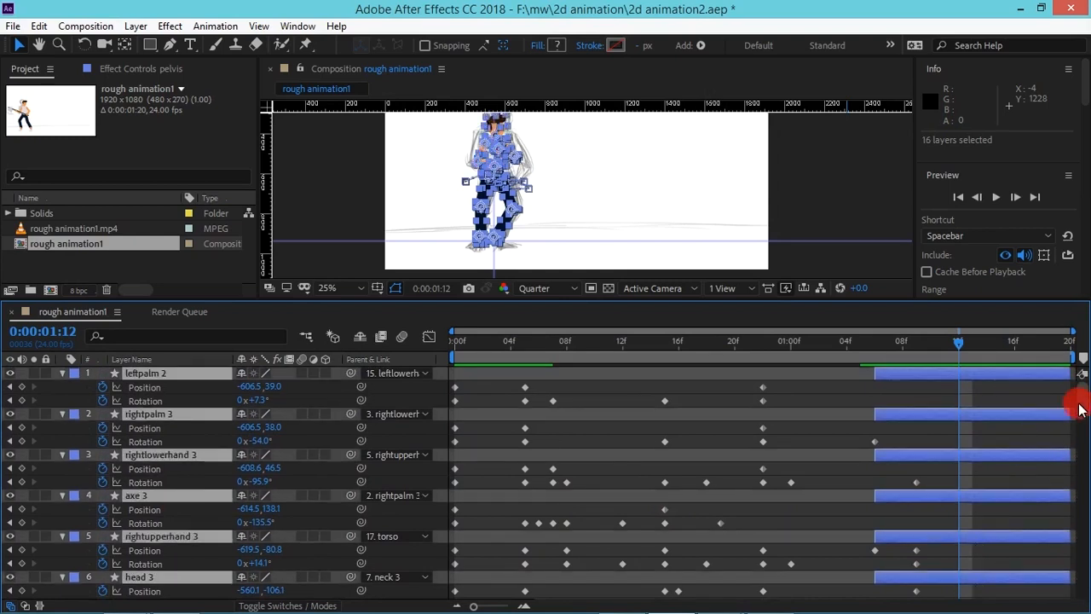
drag(1077, 410, 1075, 433)
ctrl+click(988, 473)
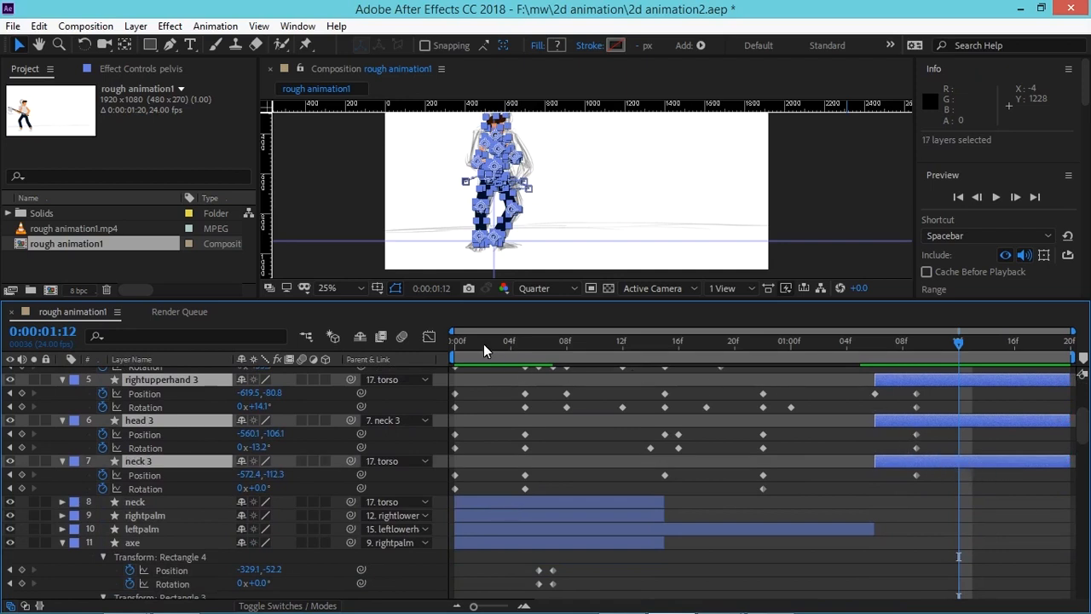
Step: Scrub the animation from the start to 0:00:01:09 and clear the layer selection
click(456, 342)
drag(456, 342, 917, 350)
click(938, 394)
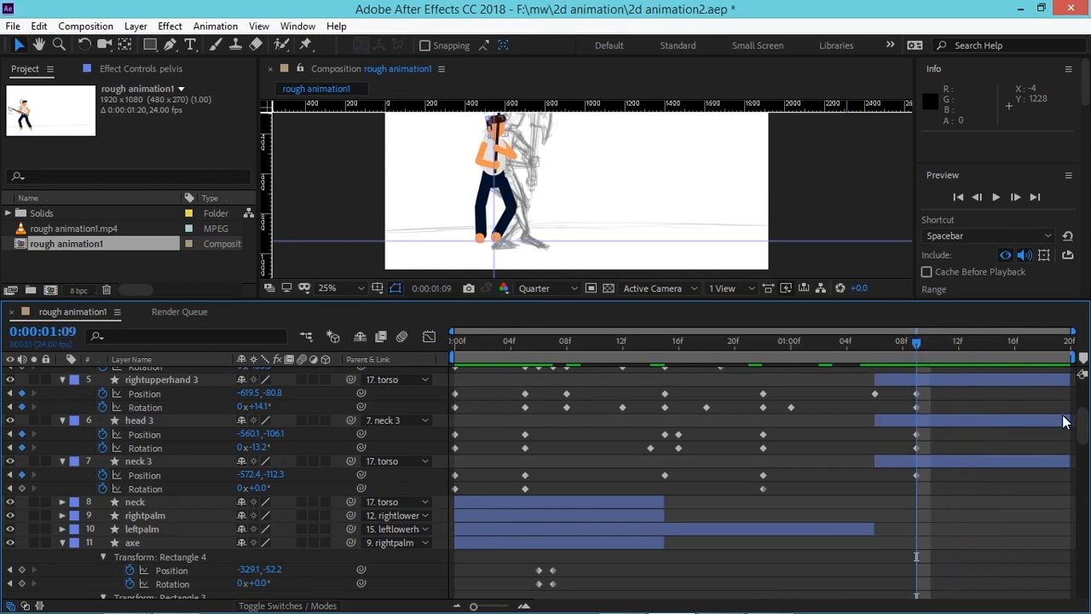
Step: Hide the three rough animation1.mp4 reference layers and advance the playhead to 0:00:01:10
click(1075, 488)
drag(1075, 487, 1057, 585)
drag(10, 551, 10, 578)
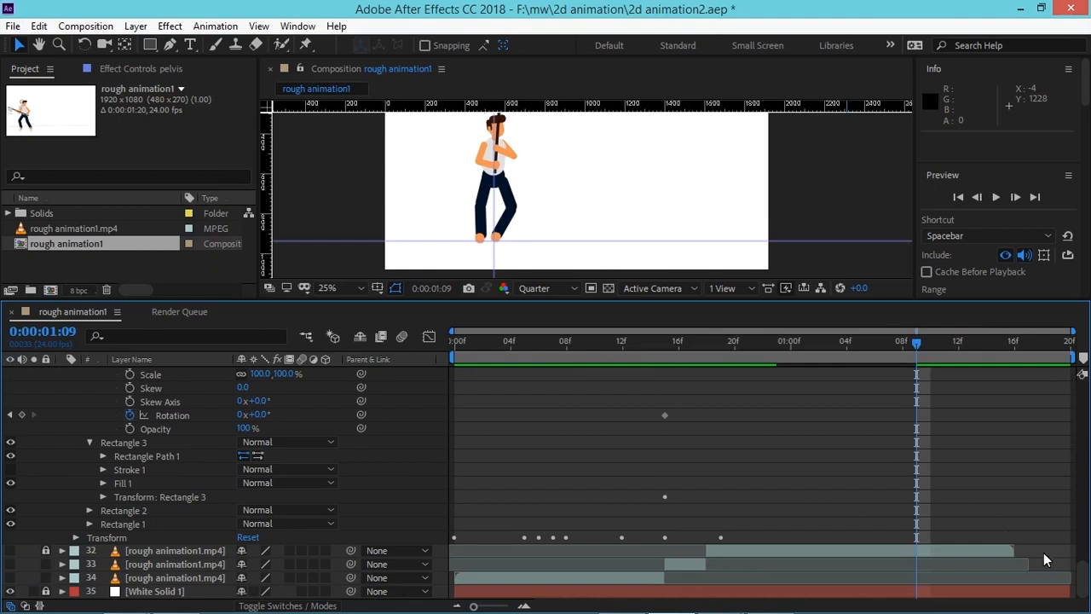
drag(1078, 579, 1073, 379)
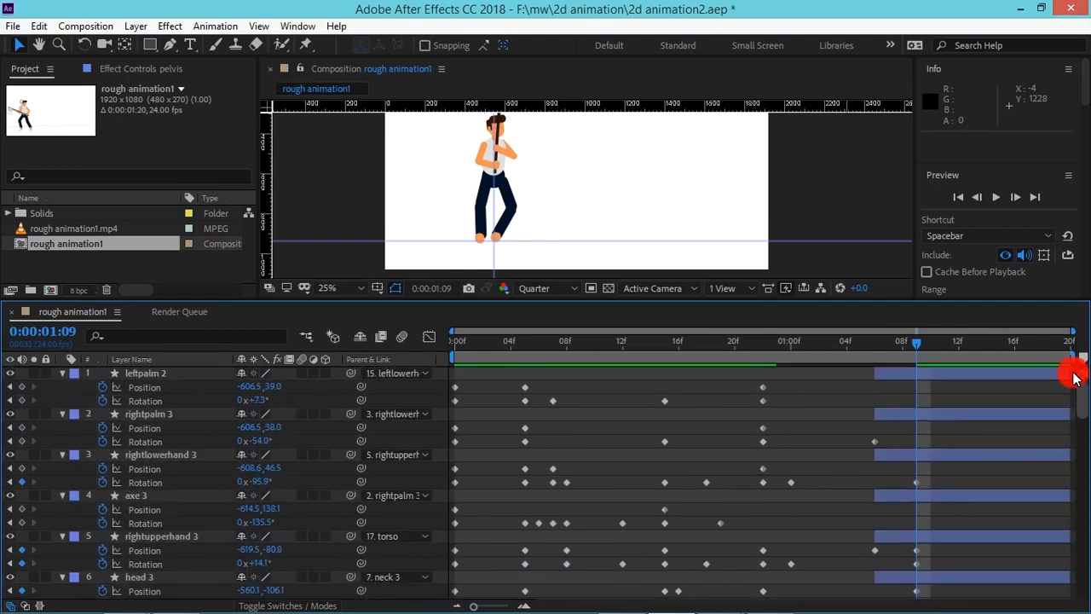
drag(916, 340, 939, 349)
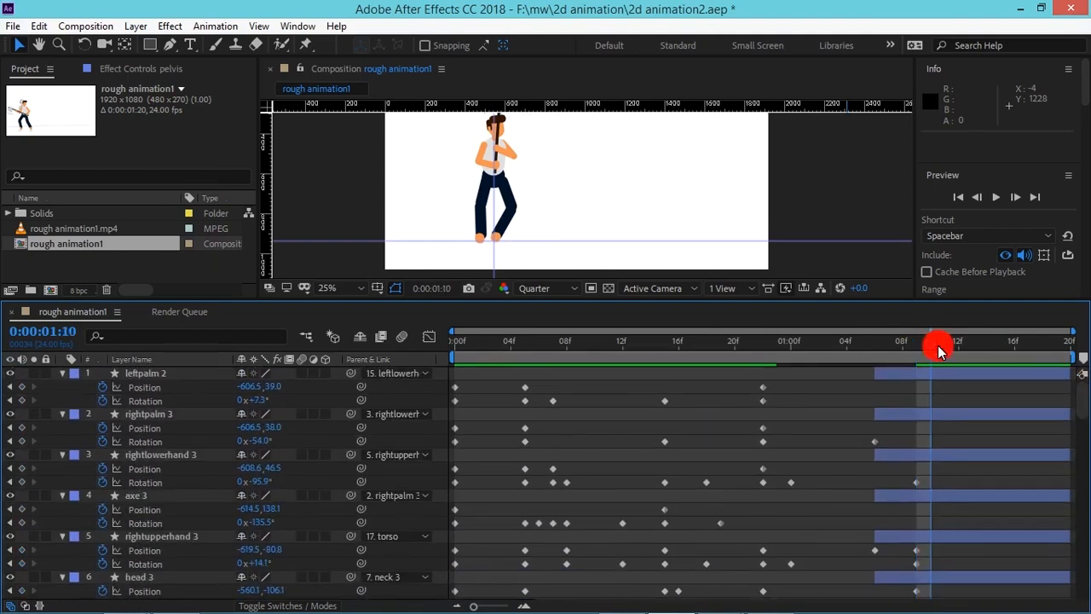
Step: At 0:00:01:12, shift the pelvis horizontally backward to 483.5, 614.0 after comparing with the first frame
mouse_move(937, 350)
mouse_down()
mouse_move(966, 348)
mouse_move(917, 350)
mouse_move(944, 350)
mouse_up()
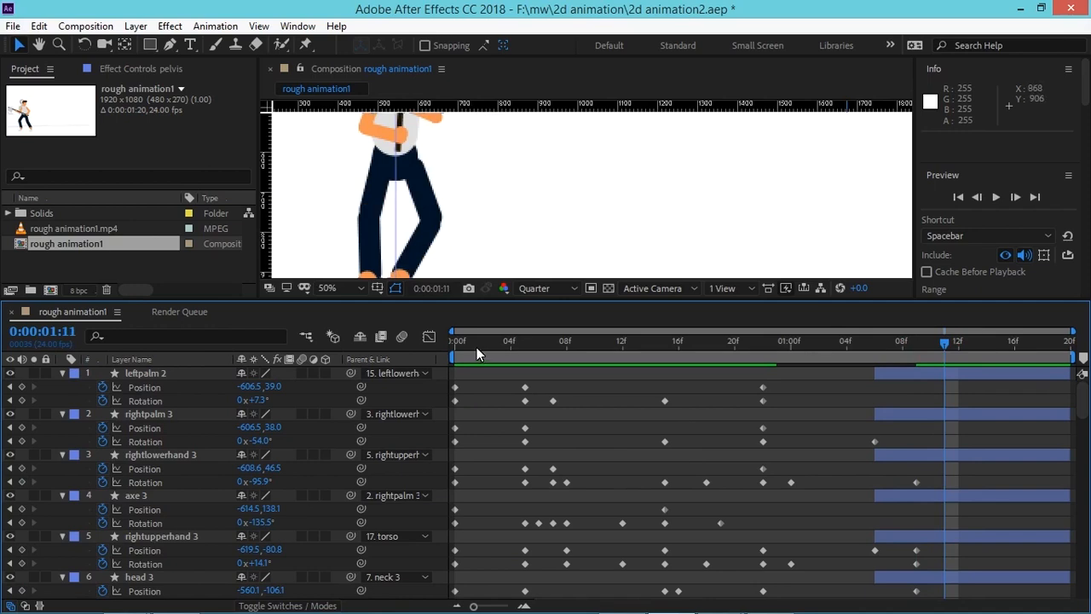
drag(469, 342, 453, 342)
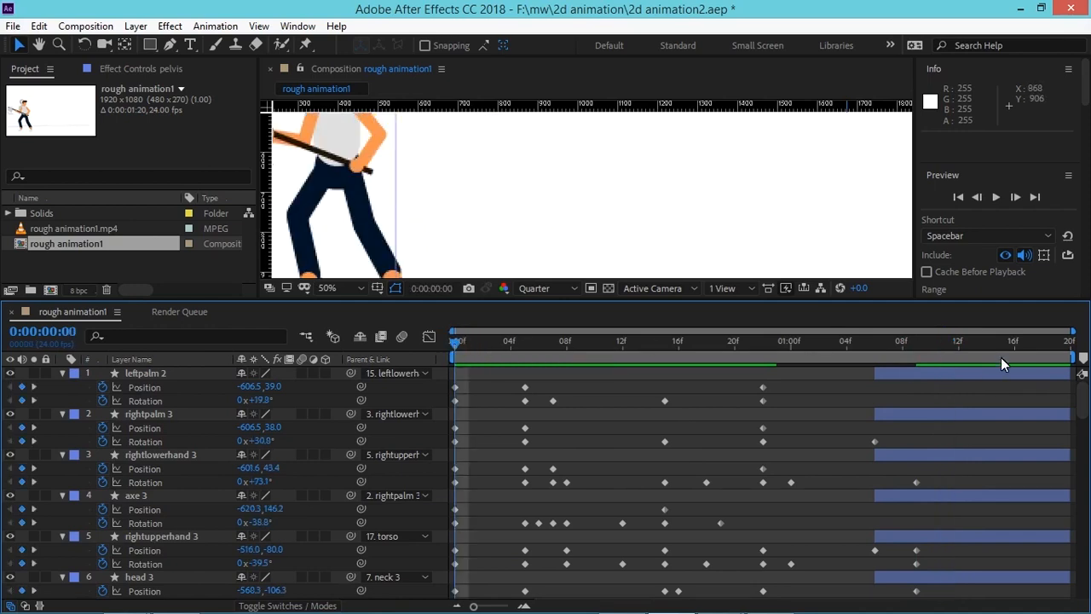
click(958, 344)
drag(505, 230, 571, 214)
scroll(518, 175, down, 1)
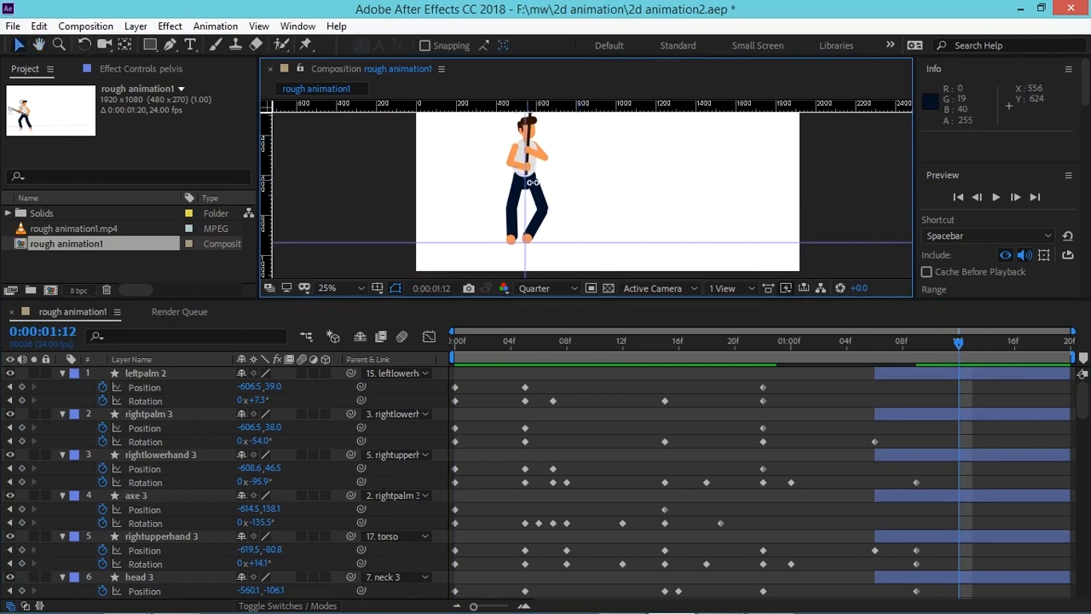
scroll(532, 181, up, 1)
click(468, 186)
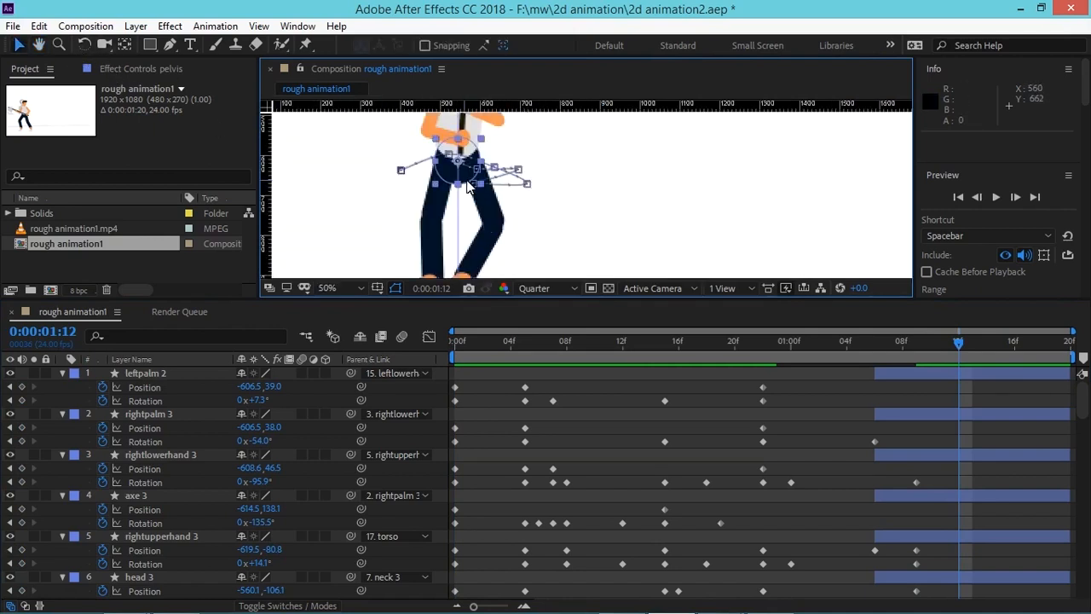
drag(1082, 393, 1064, 446)
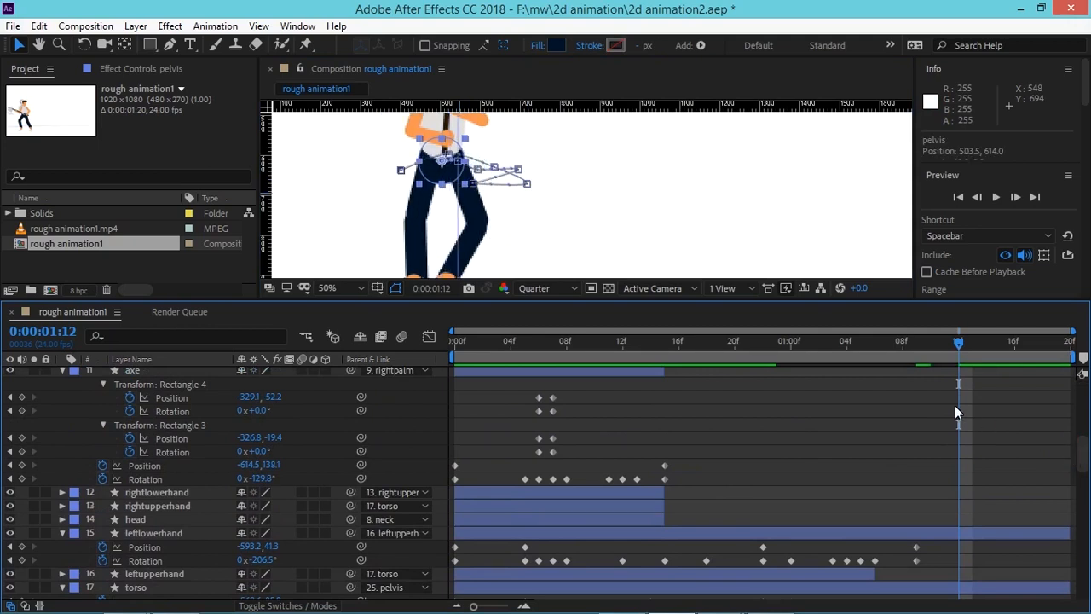
key(h)
mouse_move(580, 228)
mouse_down()
mouse_move(616, 166)
mouse_move(606, 194)
mouse_up()
key(v)
key(shift+Left)
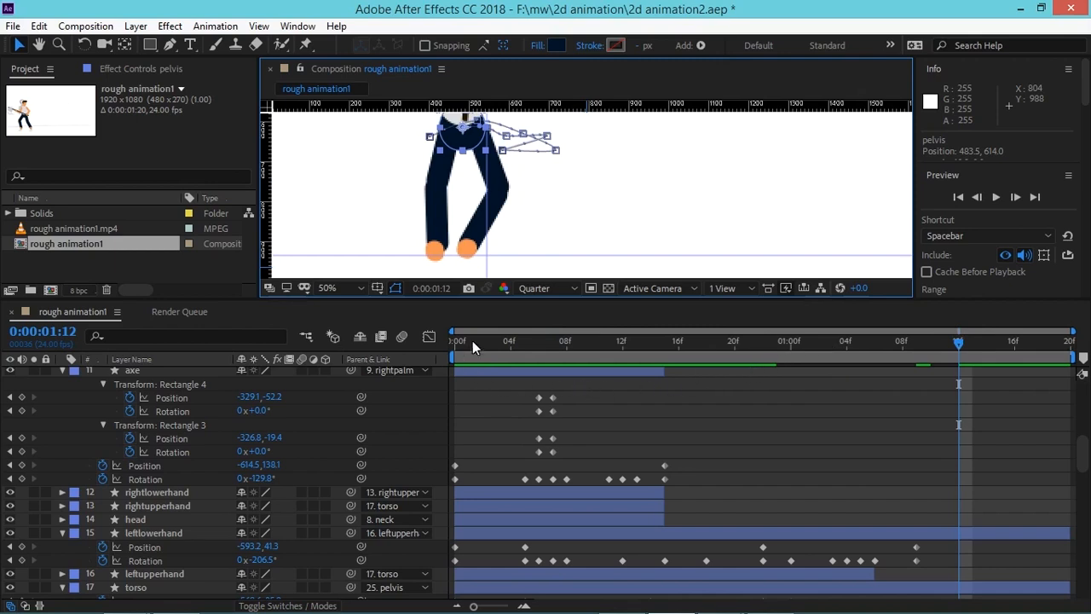
Step: Check the pose at the first frame and shift the pelvis further to 463.5, 614.0 at 0:00:01:12
click(447, 343)
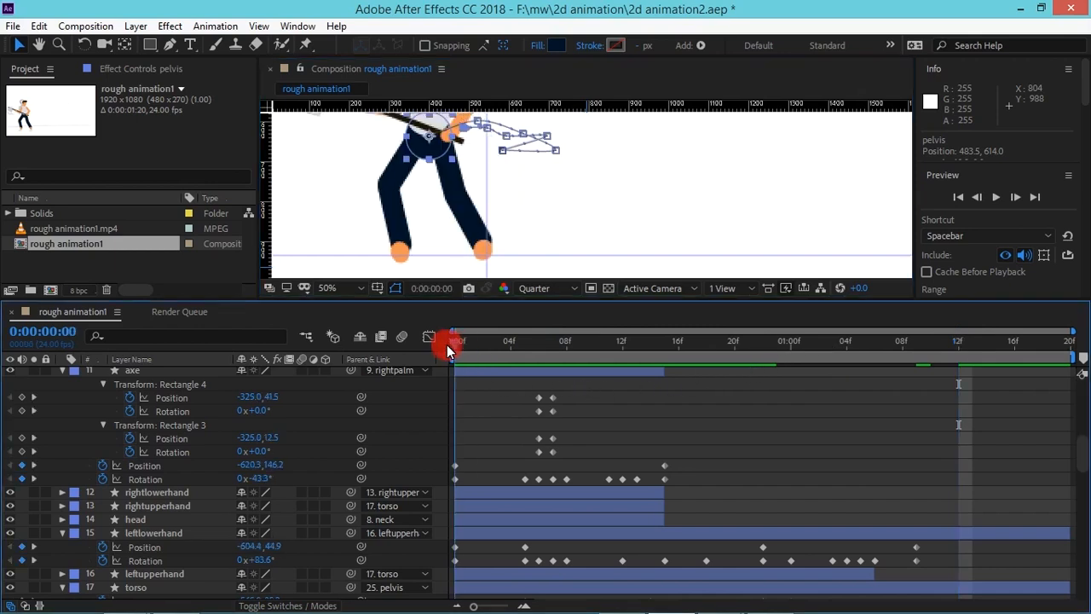
click(958, 341)
mouse_move(1070, 463)
mouse_down()
mouse_move(1048, 531)
mouse_move(1060, 481)
mouse_up()
key(shift+Left)
key(shift+Left)
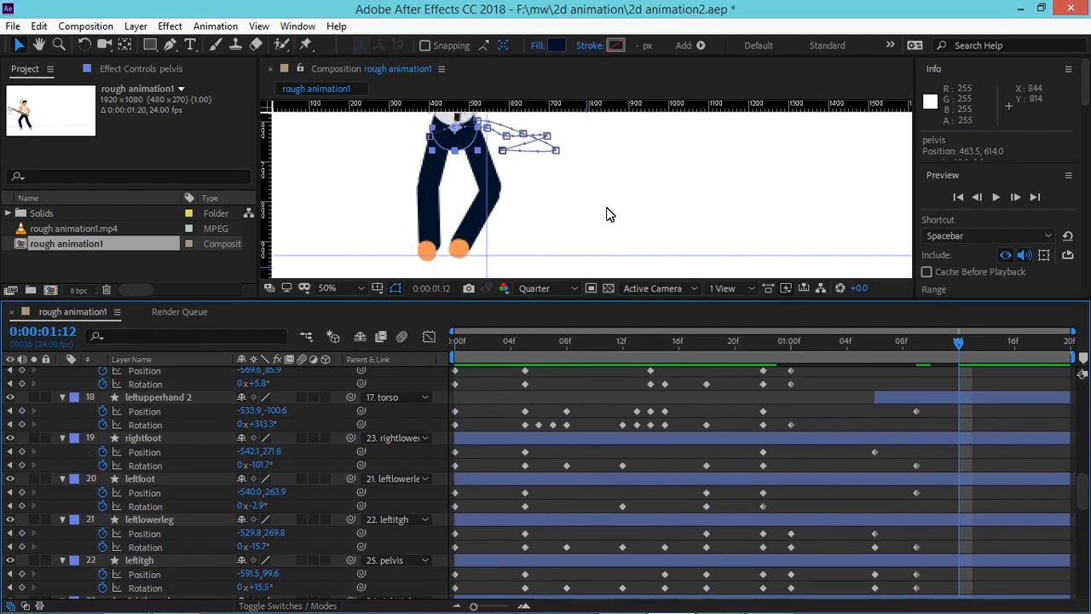
Step: Move the righttigh layer to -539.4, 115.4 and rotate rightlowerleg to 15.5° at 0:00:01:12
click(531, 203)
click(478, 183)
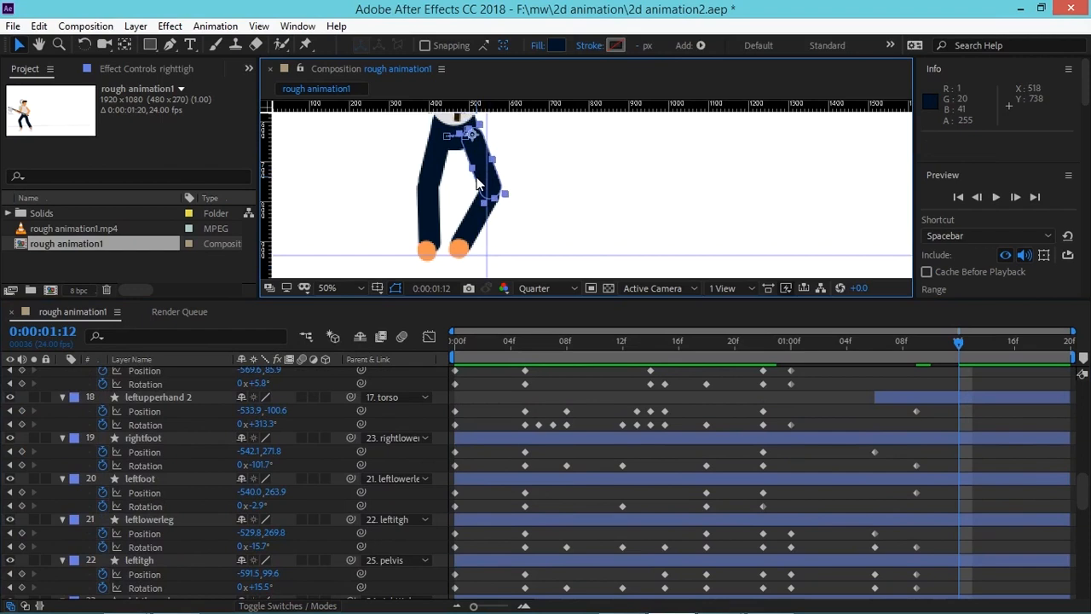
key(shift+Left)
key(shift+Left)
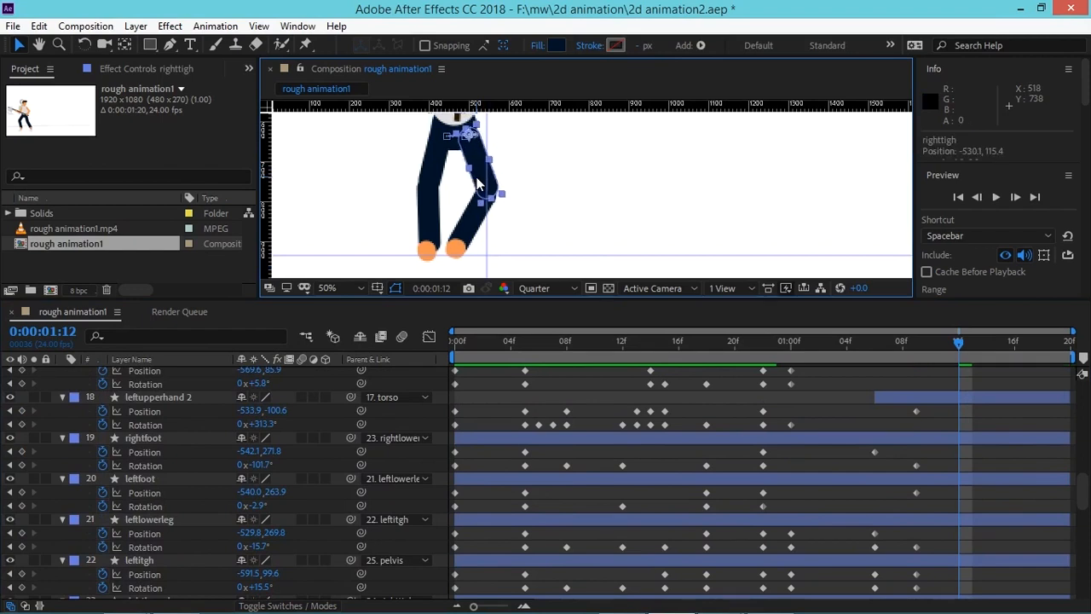
click(472, 225)
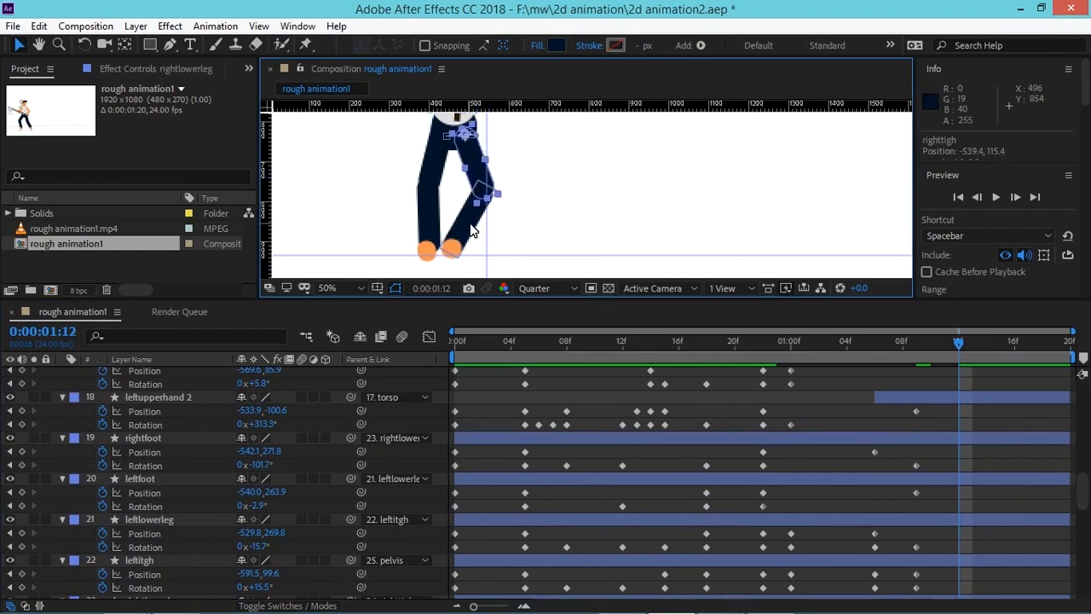
key(w)
drag(477, 234, 493, 239)
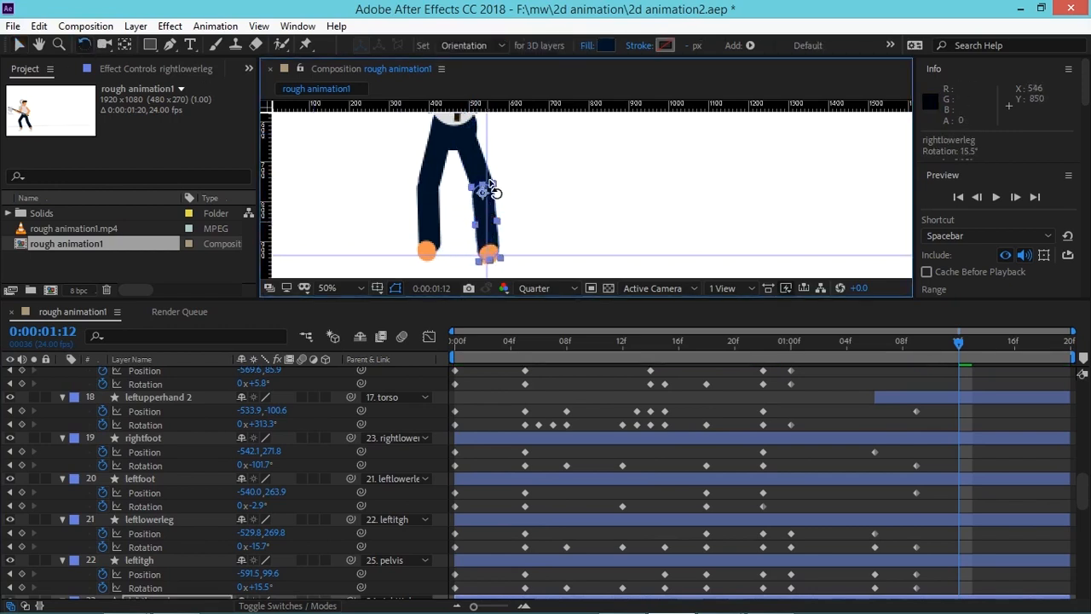
Step: Nudge the righttigh layer up and slightly forward to -537.5, 108.7
click(491, 167)
key(Up)
key(Up)
key(Up)
key(Up)
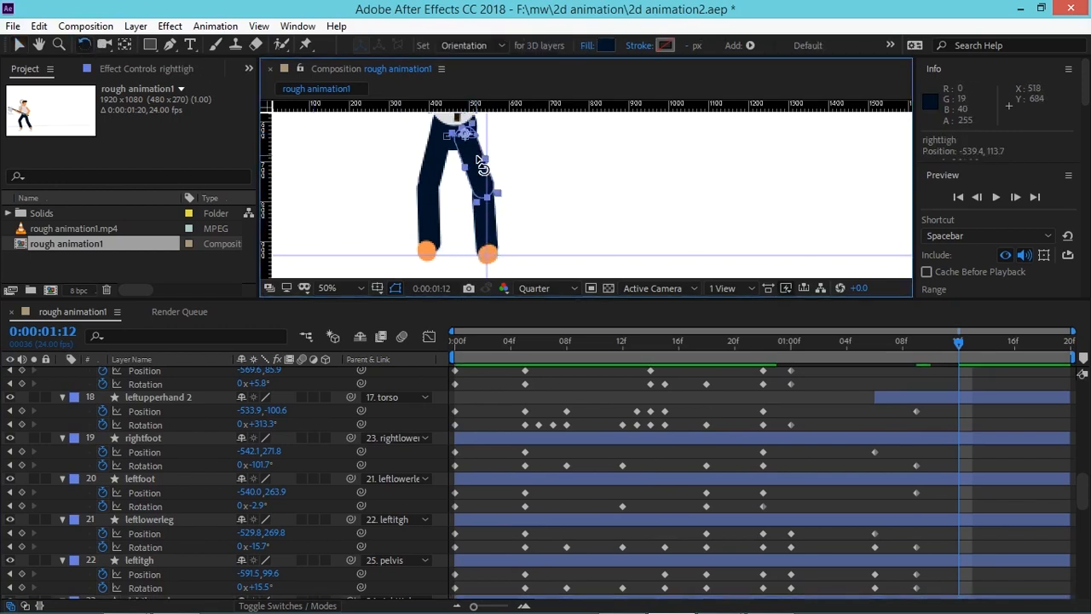
key(Right)
key(Right)
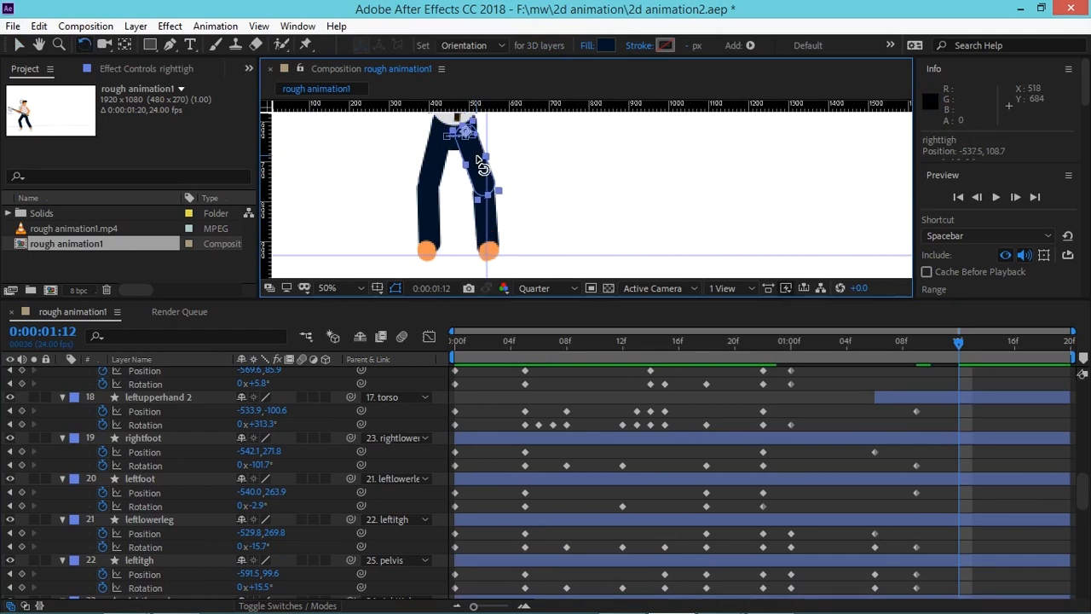
Step: Rotate leftitgh to 22.1° and leftlowerleg to -48.4° at 0:00:01:12
click(429, 181)
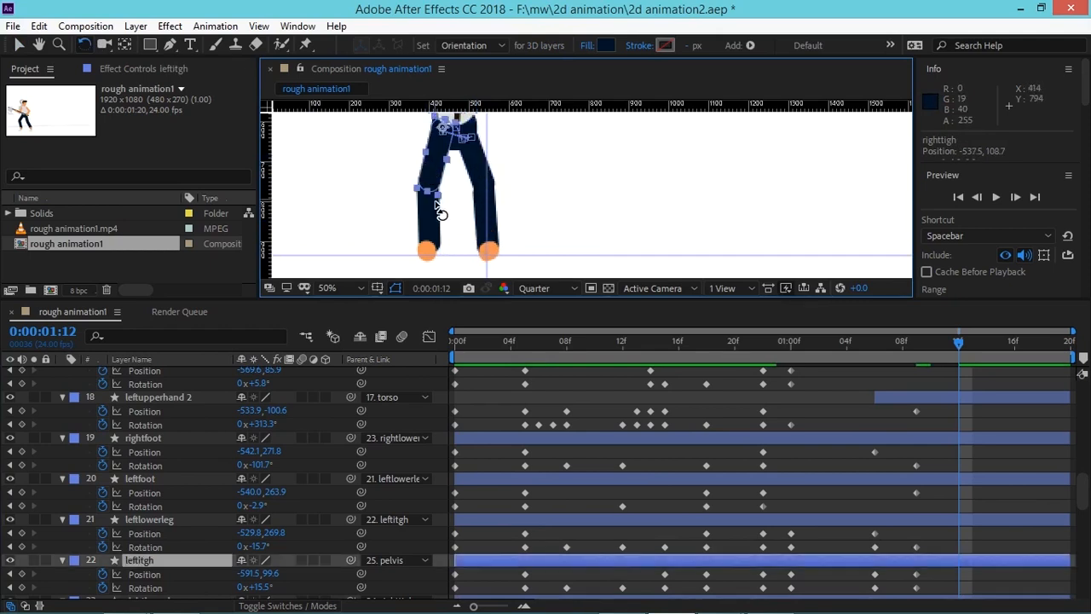
drag(432, 166, 426, 168)
drag(420, 228, 445, 231)
Step: Try rotating the rightupperhand 3 layer at 0:00:01:12, and undo the rotation
key(h)
drag(488, 143, 544, 251)
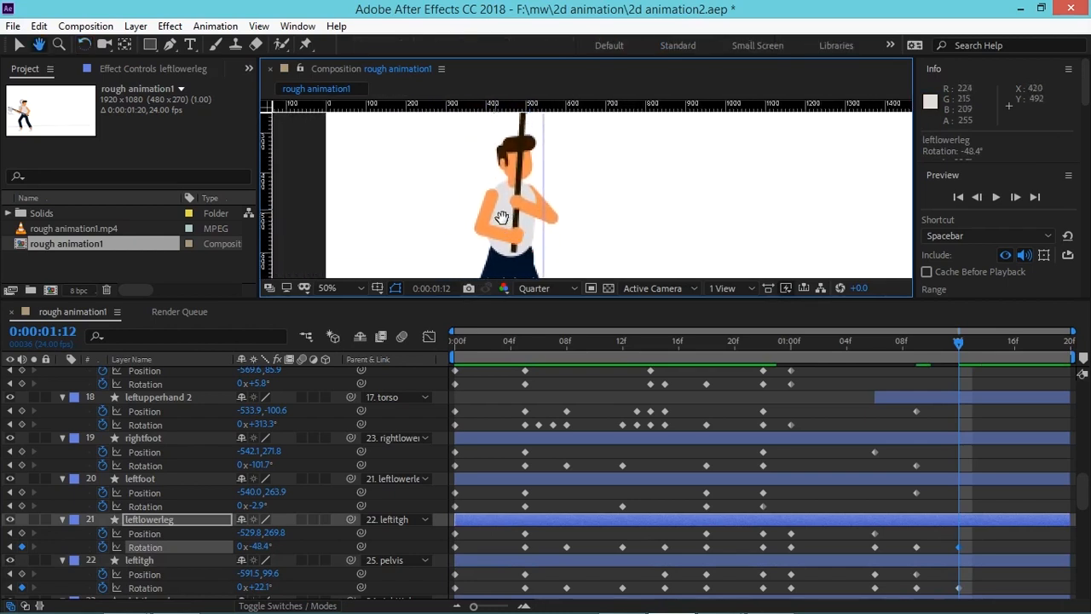
key(w)
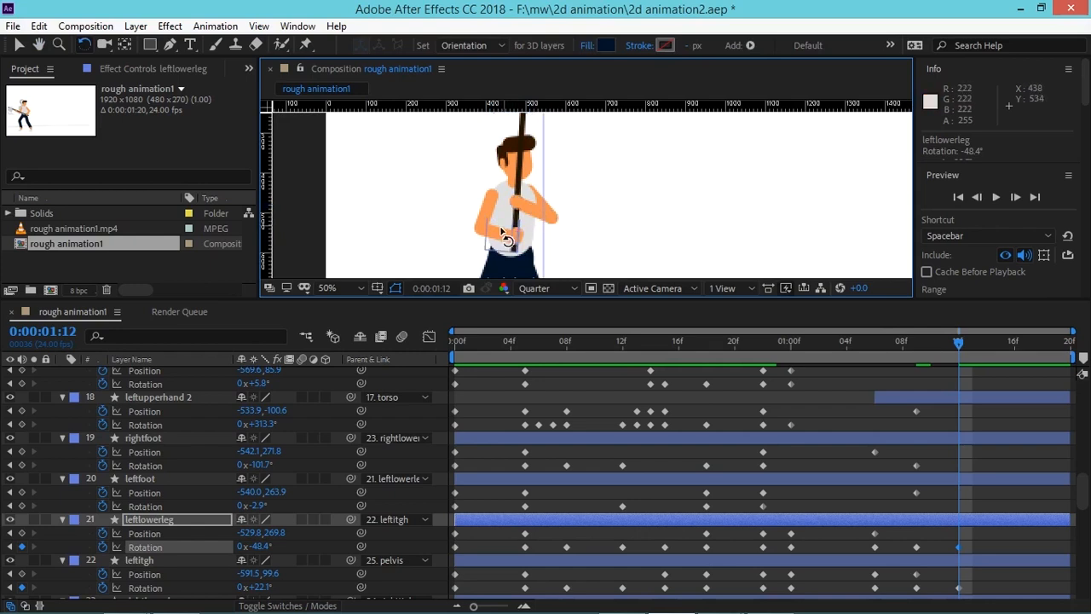
drag(482, 225, 464, 209)
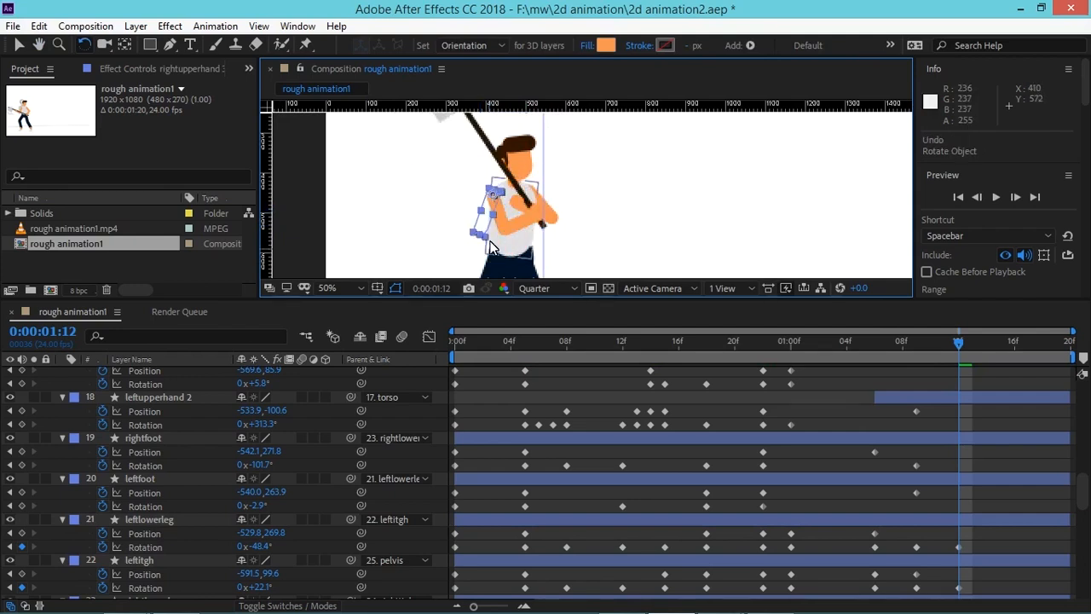
key(ctrl+z)
Step: Scrub through the animation, then at 0:00:01:12 swing rightupperhand 3 outward and rotate rightlowerhand 3 to -73.3°
drag(485, 346, 955, 375)
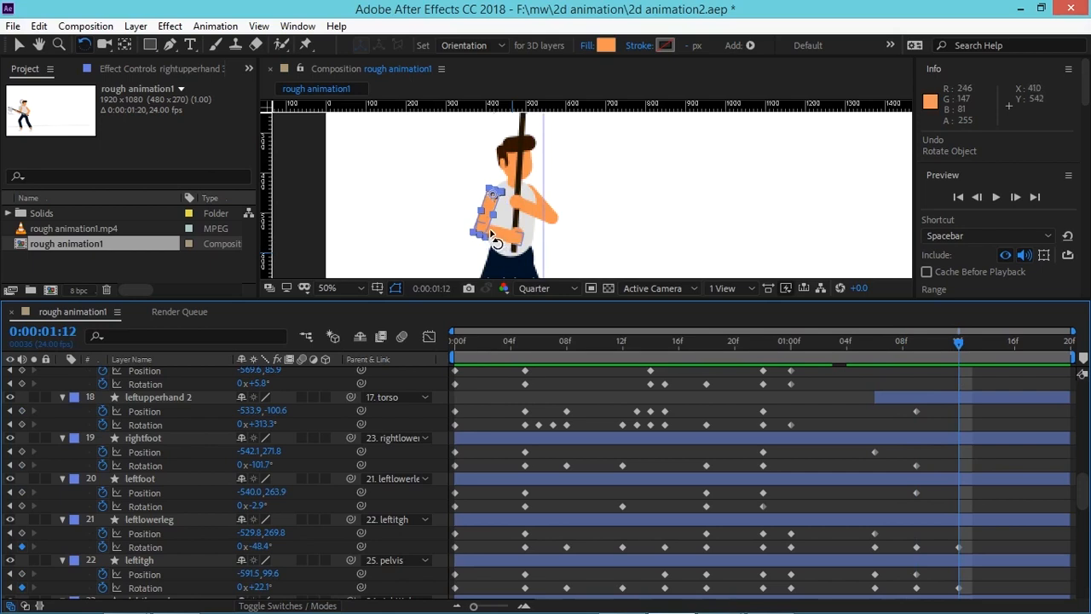
mouse_move(482, 227)
mouse_down()
mouse_move(447, 215)
mouse_move(461, 224)
mouse_move(452, 233)
mouse_move(436, 213)
mouse_move(468, 203)
mouse_move(456, 213)
mouse_move(483, 257)
mouse_move(464, 244)
mouse_move(503, 261)
mouse_move(479, 239)
mouse_move(494, 239)
mouse_move(472, 247)
mouse_up()
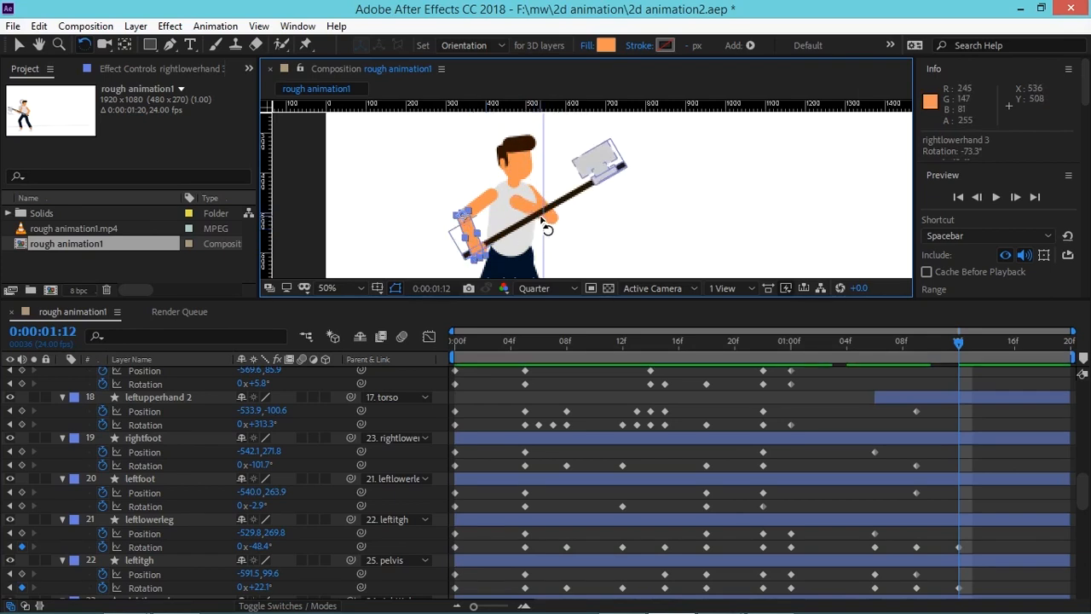
Step: Rotate leftlowerhand at 0:00:01:12 so the left hand meets the axe handle
mouse_move(550, 231)
mouse_down()
mouse_move(567, 189)
mouse_move(509, 248)
mouse_move(517, 304)
mouse_up()
key(space)
drag(580, 257, 554, 247)
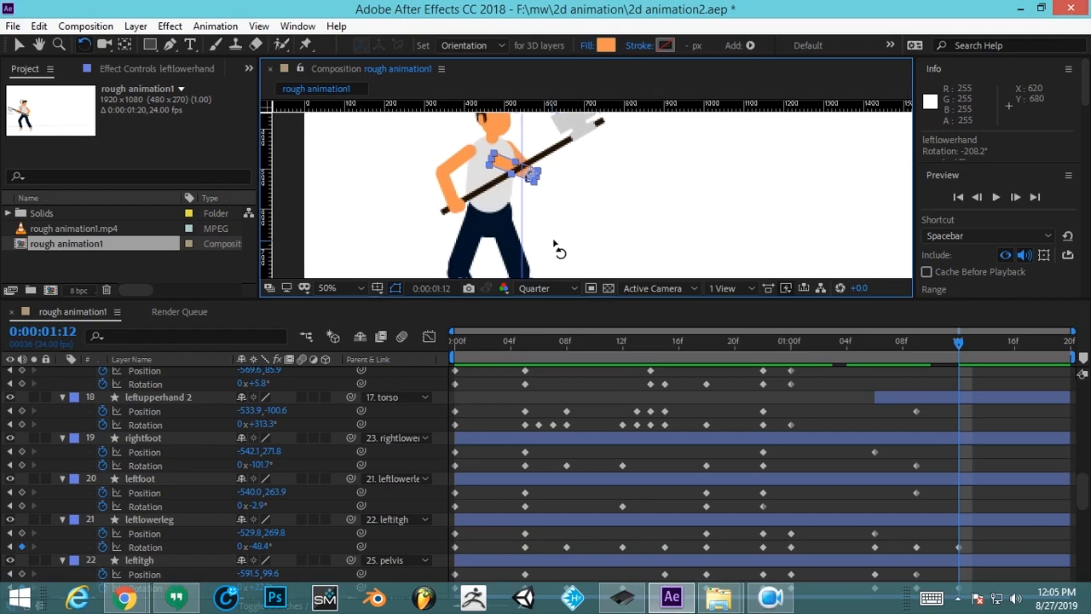
key(slash)
key(space)
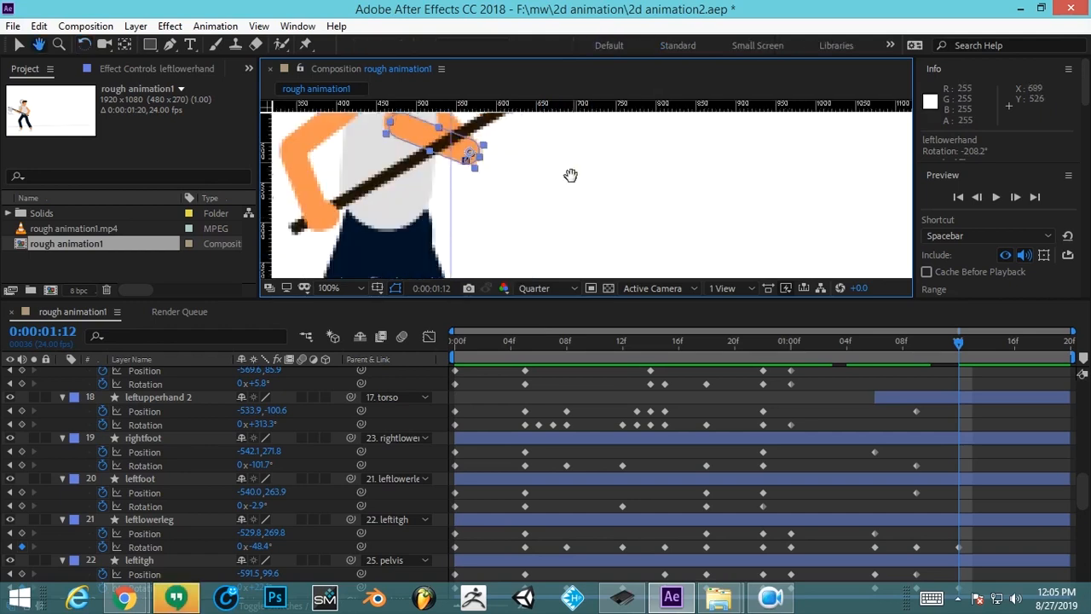
drag(570, 175, 594, 249)
drag(453, 210, 444, 246)
key(space)
drag(531, 243, 584, 240)
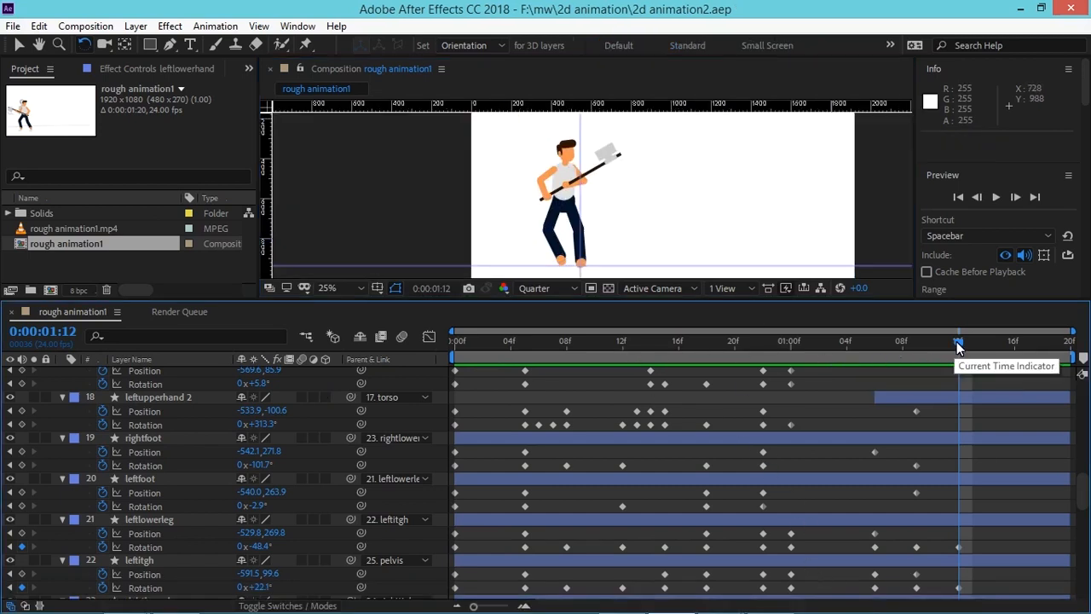
Step: Check the frames around 0:00:01:12 and set the work area to end at 0:00:01:11
click(930, 358)
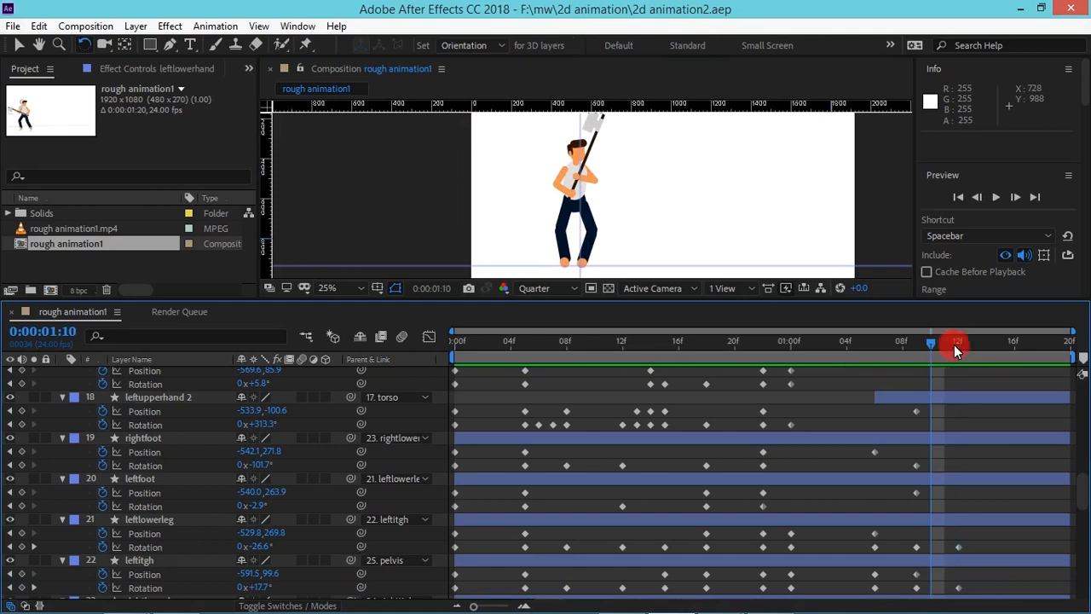
click(954, 345)
key(n)
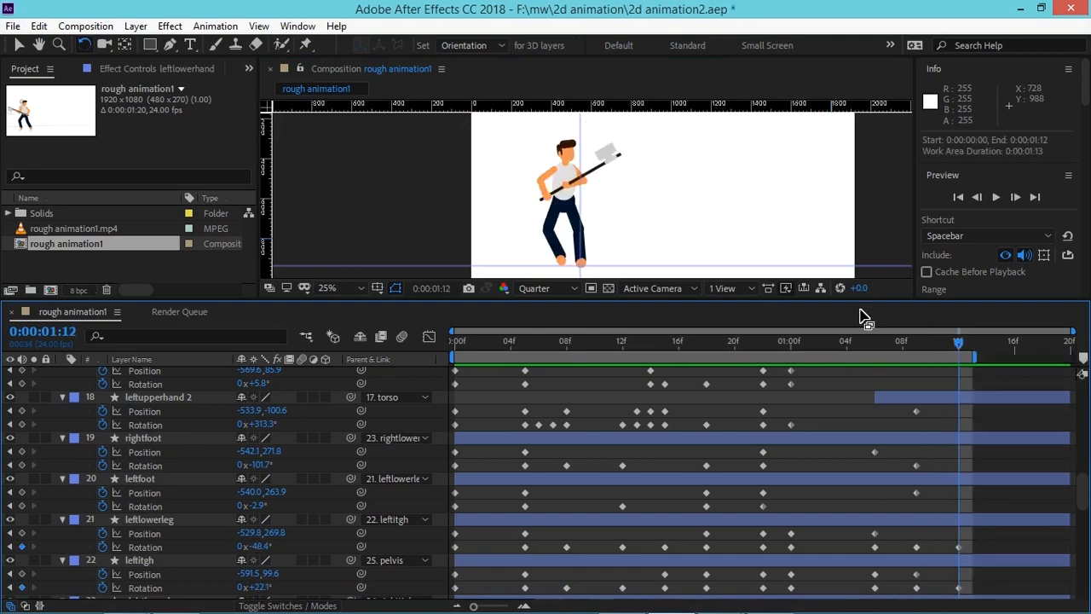
key(Page_Up)
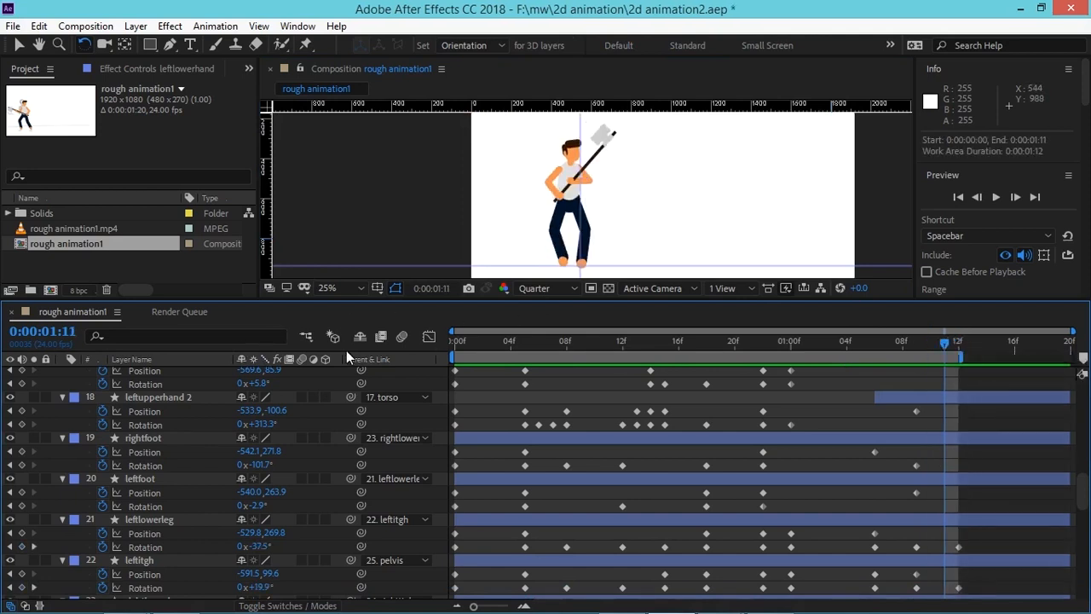
Step: Enable motion blur for the composition and for all 31 character layers from leftpalm 2 to axe 2
click(405, 336)
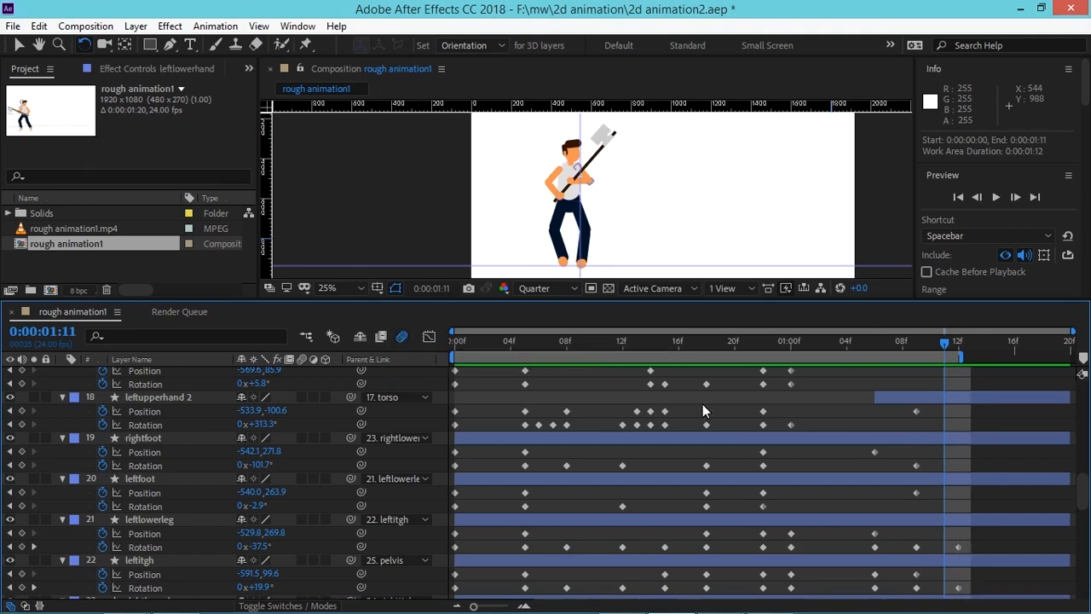
drag(1080, 494, 1080, 375)
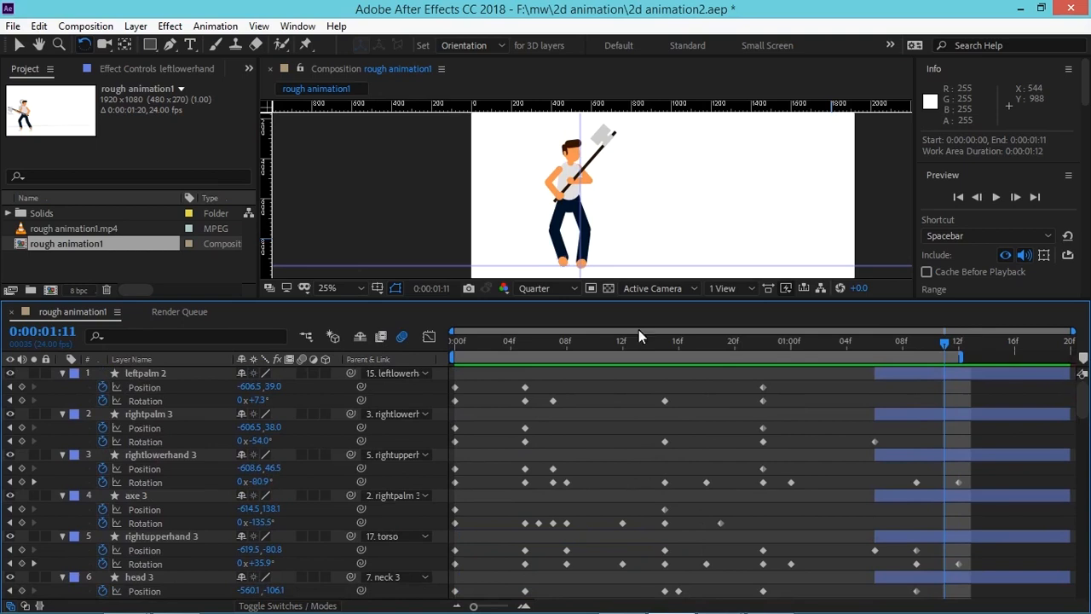
click(156, 374)
drag(1076, 429, 1083, 539)
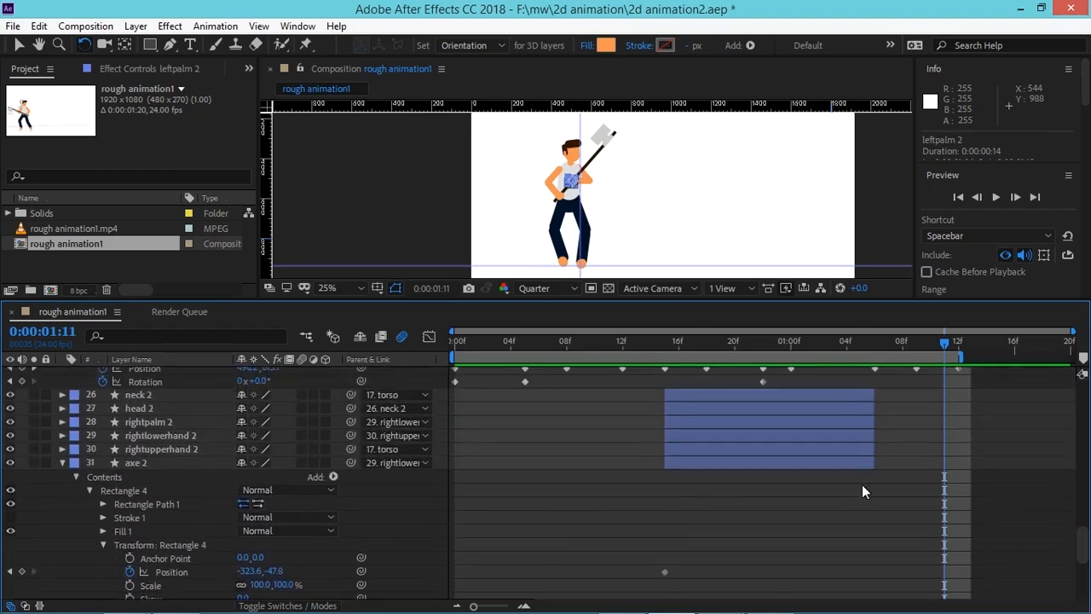
shift+click(149, 460)
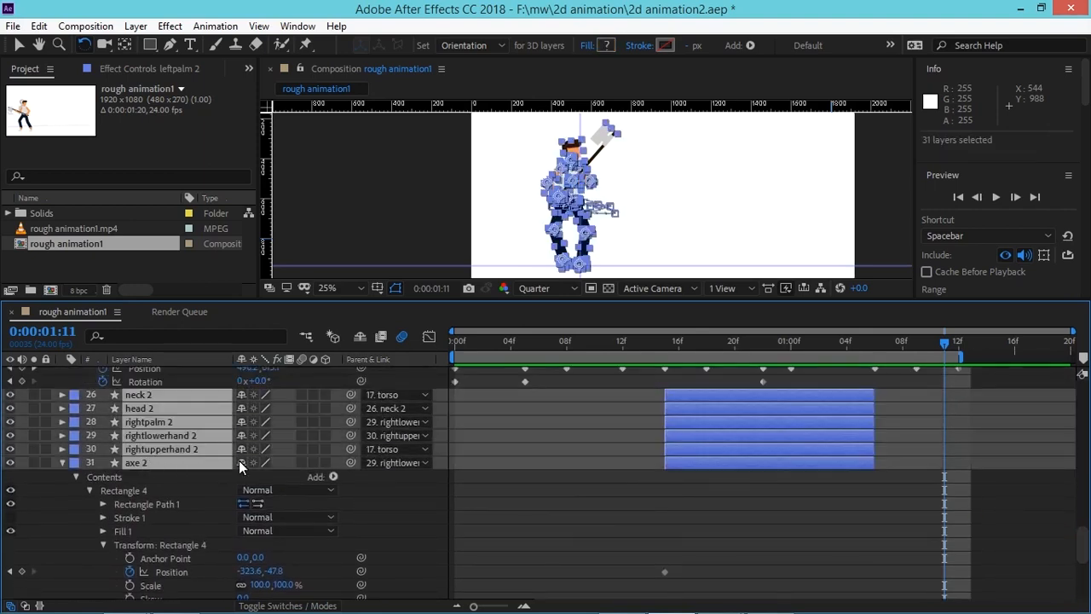
click(303, 462)
click(405, 221)
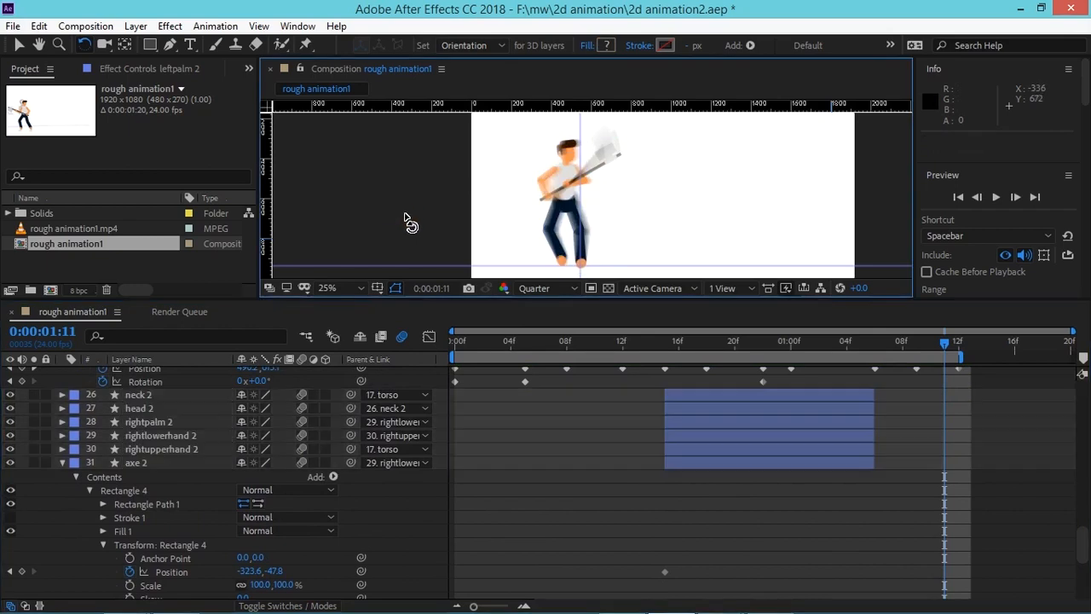
Step: Switch back to the Selection tool and preview the motion-blurred animation from the first frame
click(20, 45)
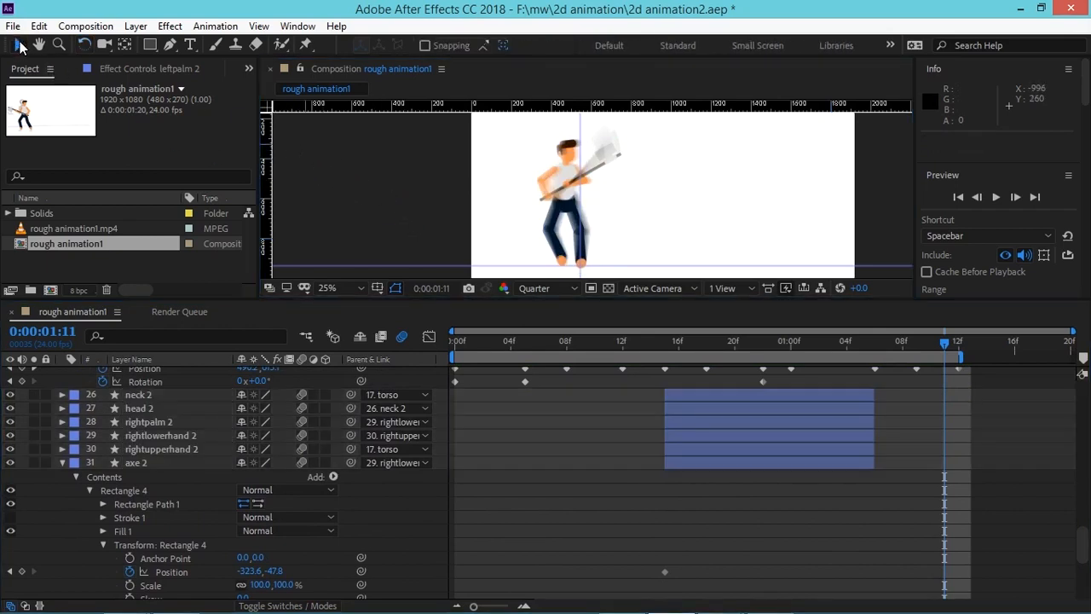
drag(507, 343, 415, 344)
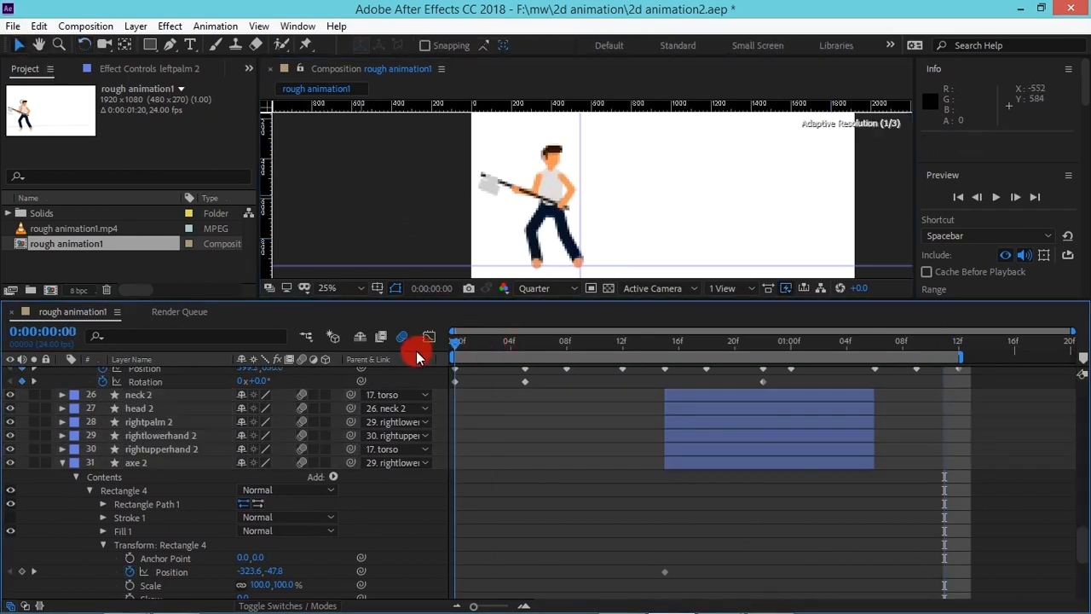
key(space)
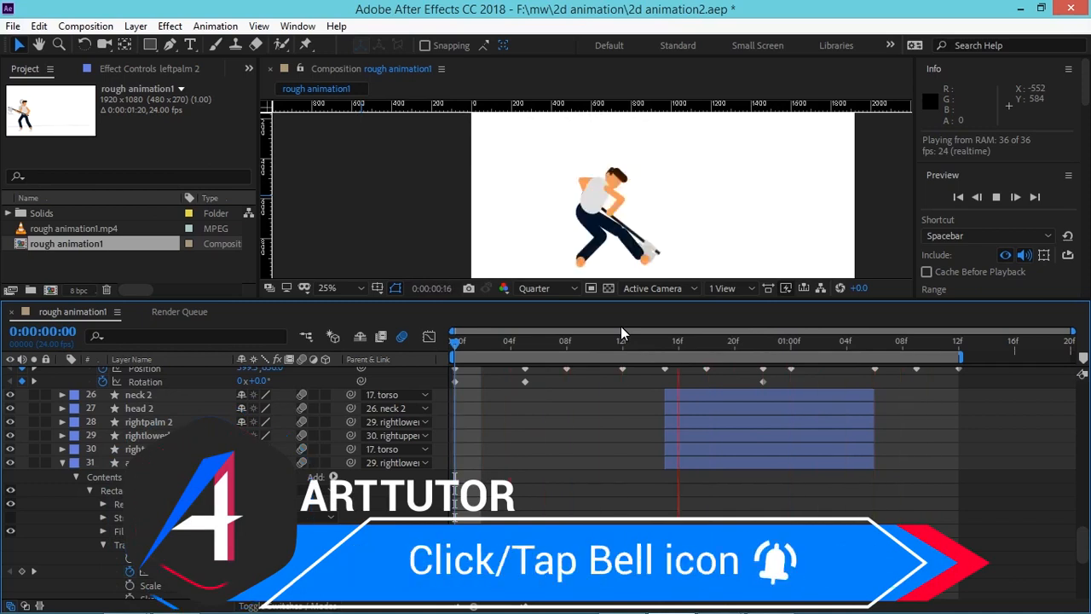
Step: Collapse the properties of all character layers, clear the selection and replay the animation from the start
drag(572, 341, 433, 343)
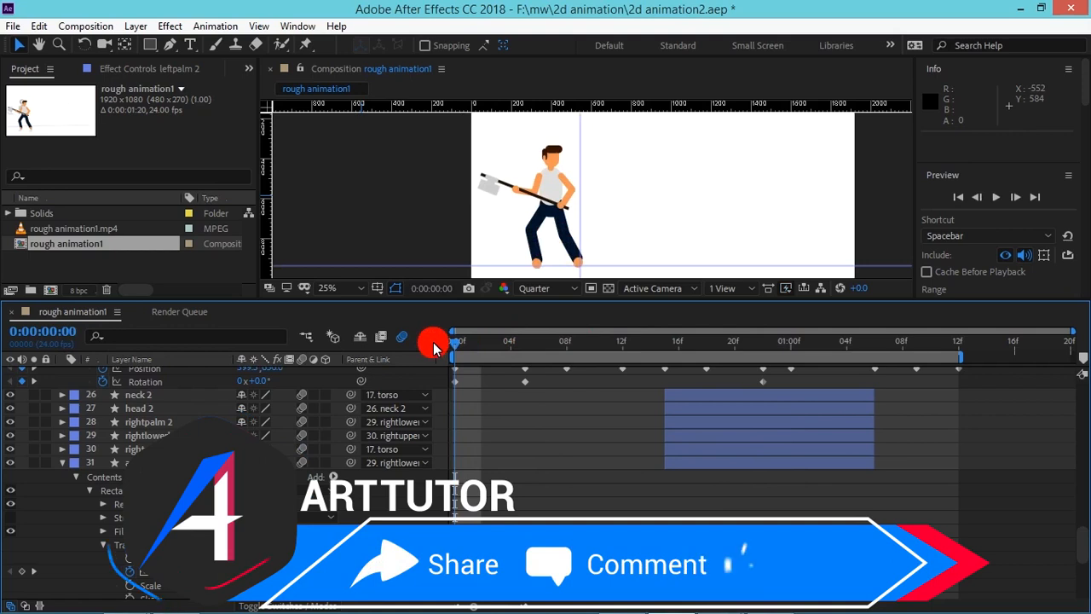
key(ctrl+a)
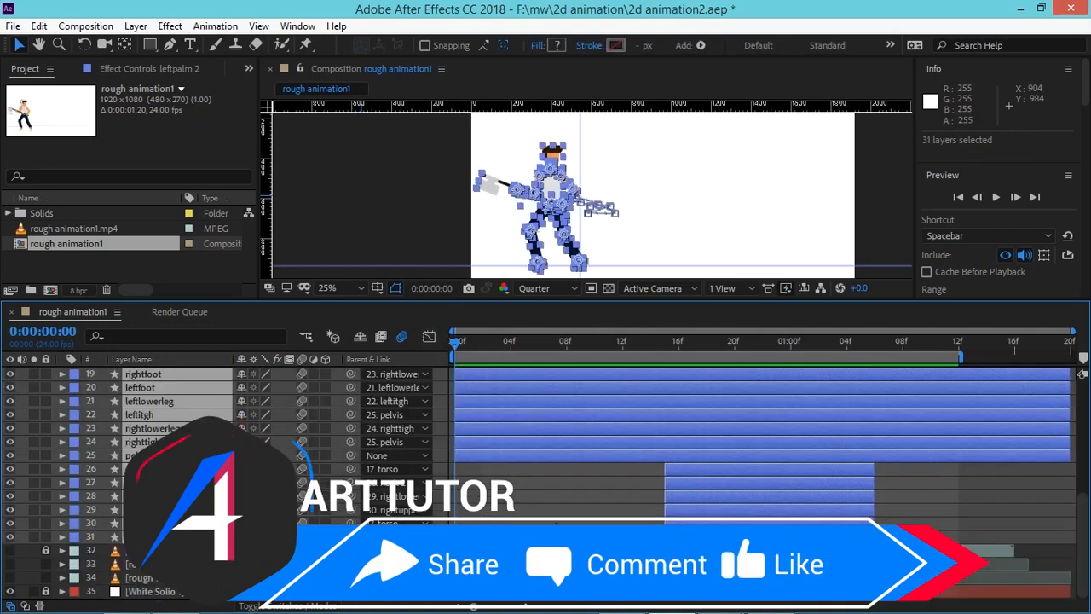
click(574, 488)
key(space)
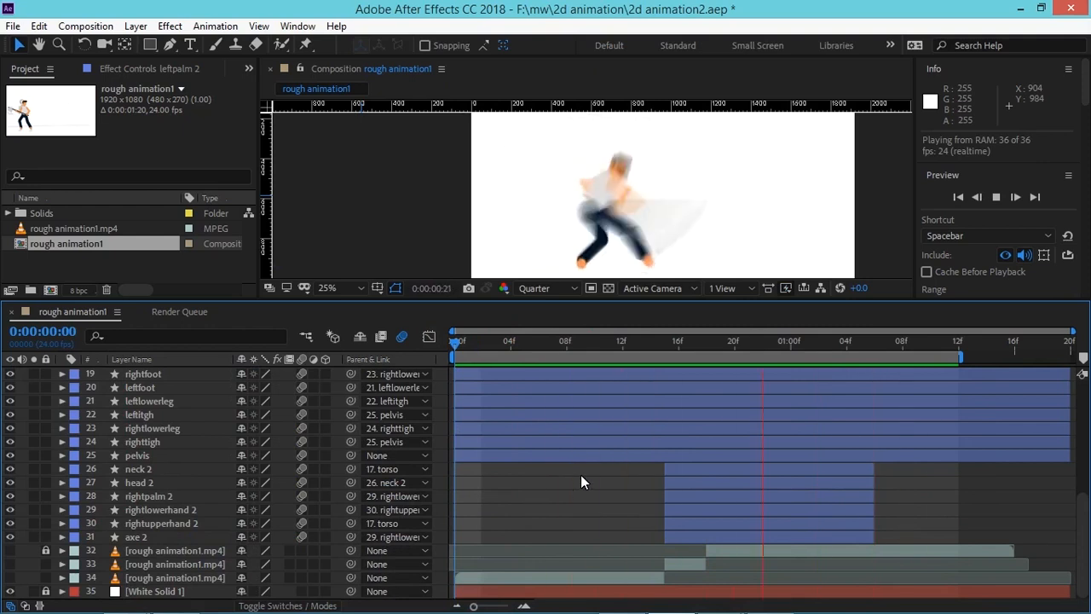
Step: Turn off motion blur for the composition and check the preview without it
click(403, 336)
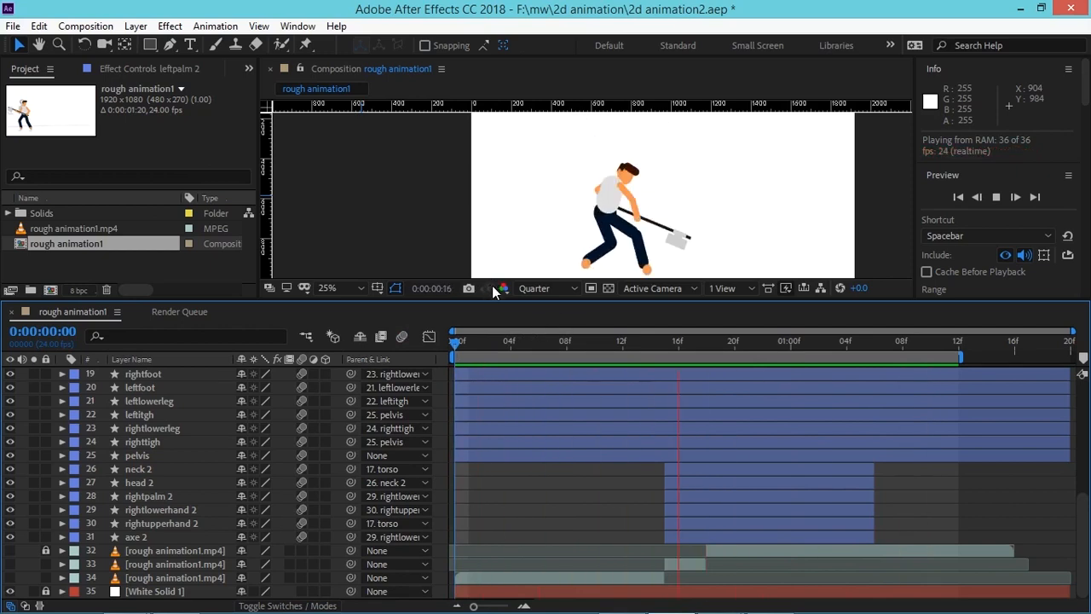
key(space)
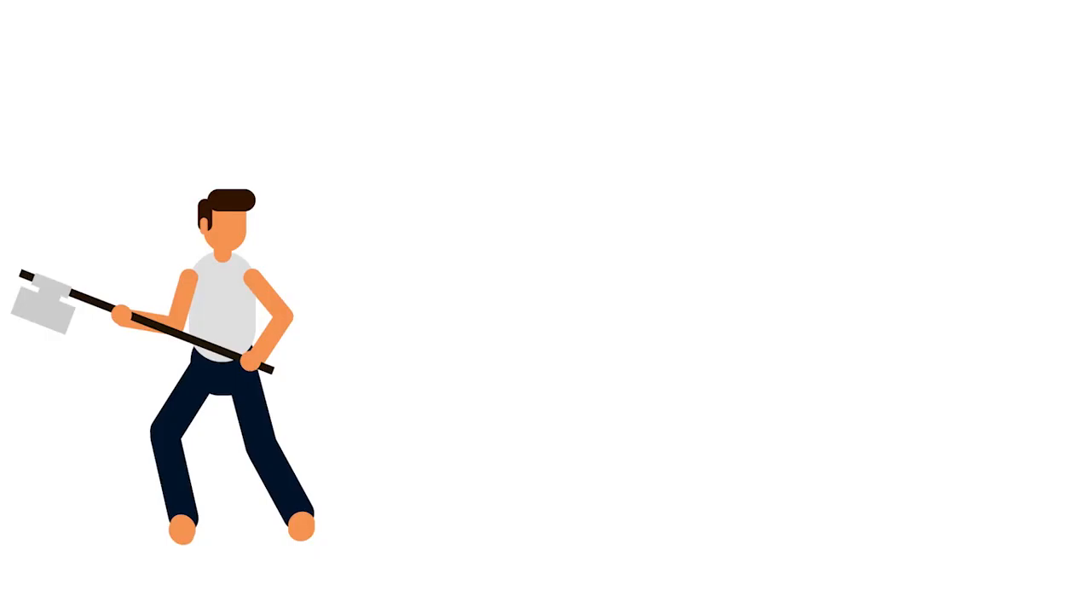